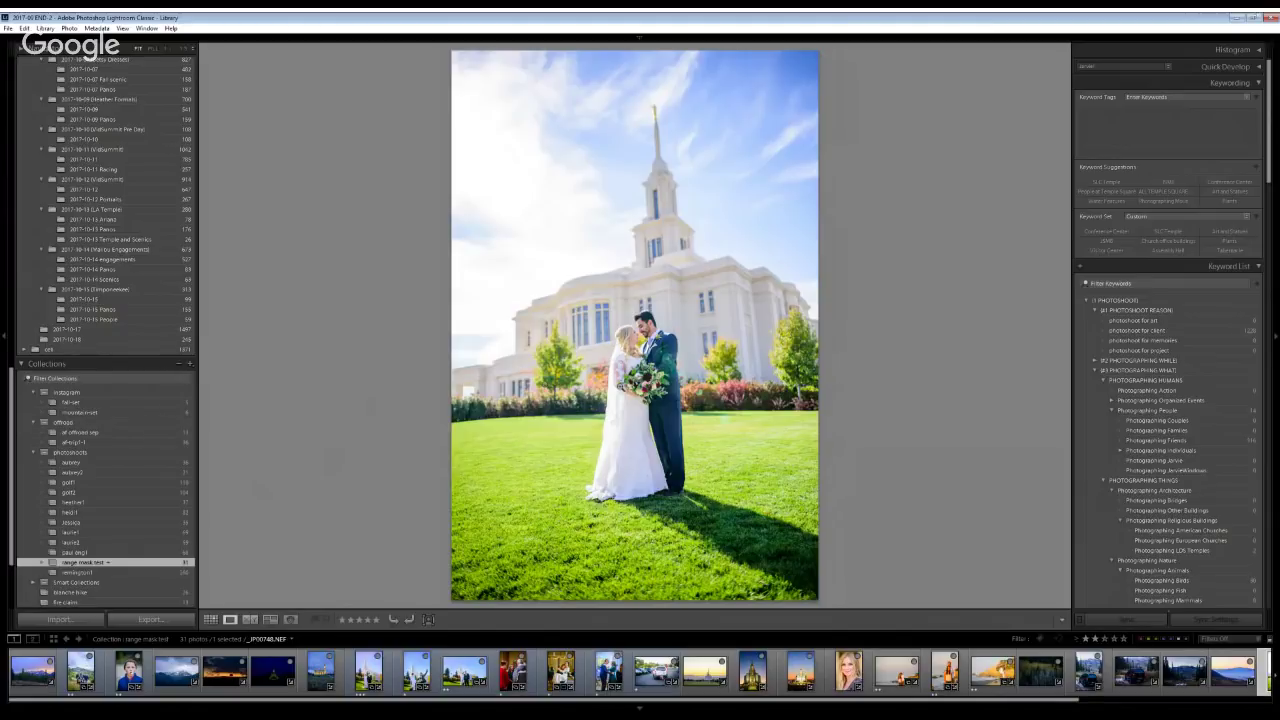
Open the sunset tree silhouette photo in Develop with the module picker and right panels revealed
click(258, 672)
click(222, 672)
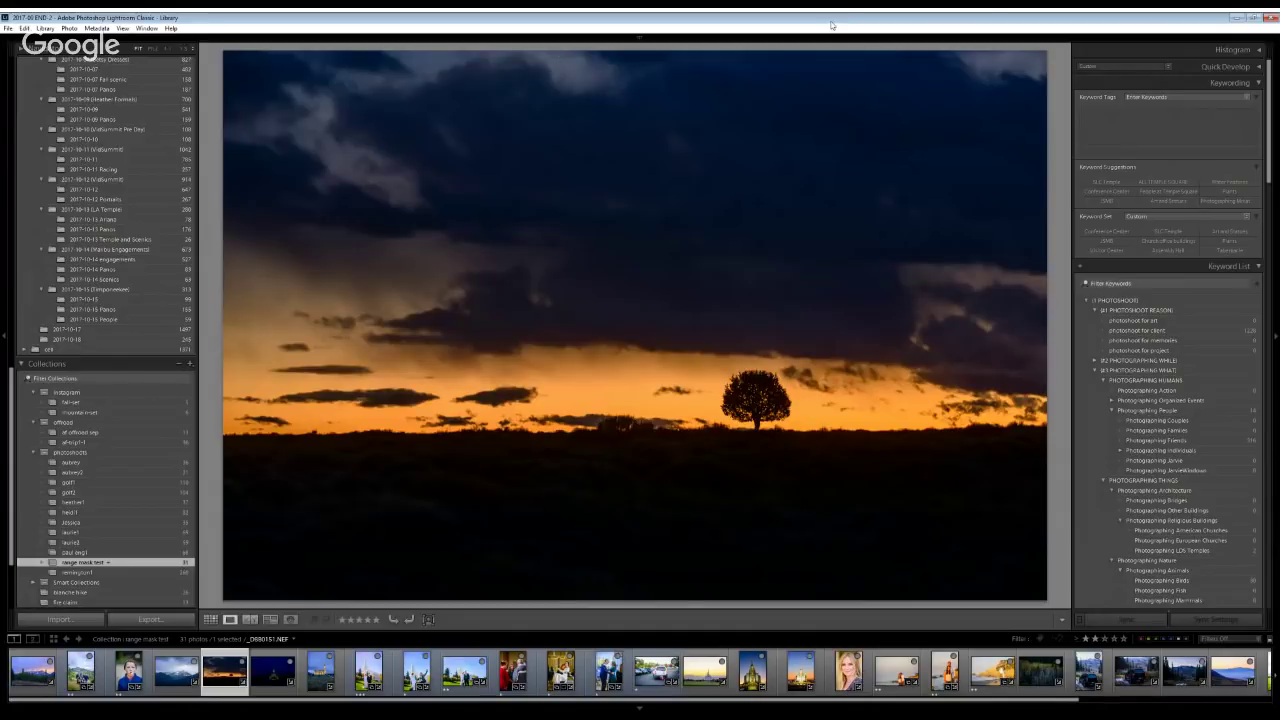
key(d)
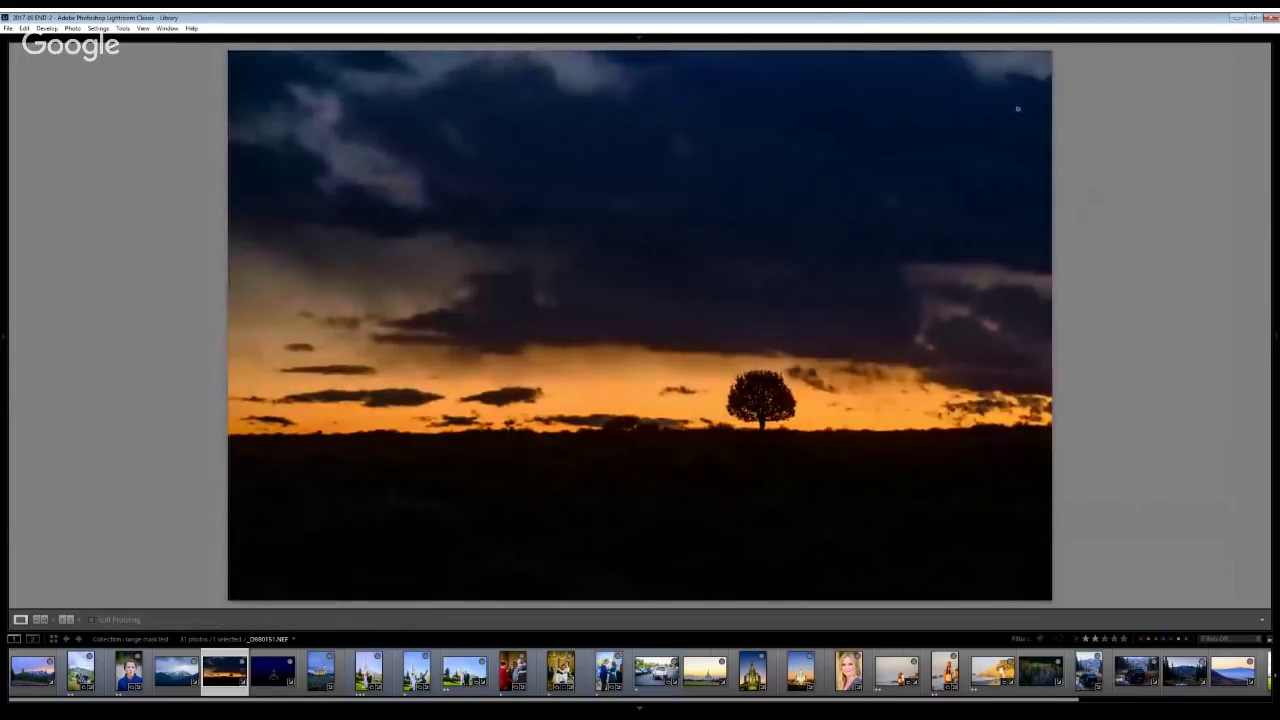
mouse_move(983, 38)
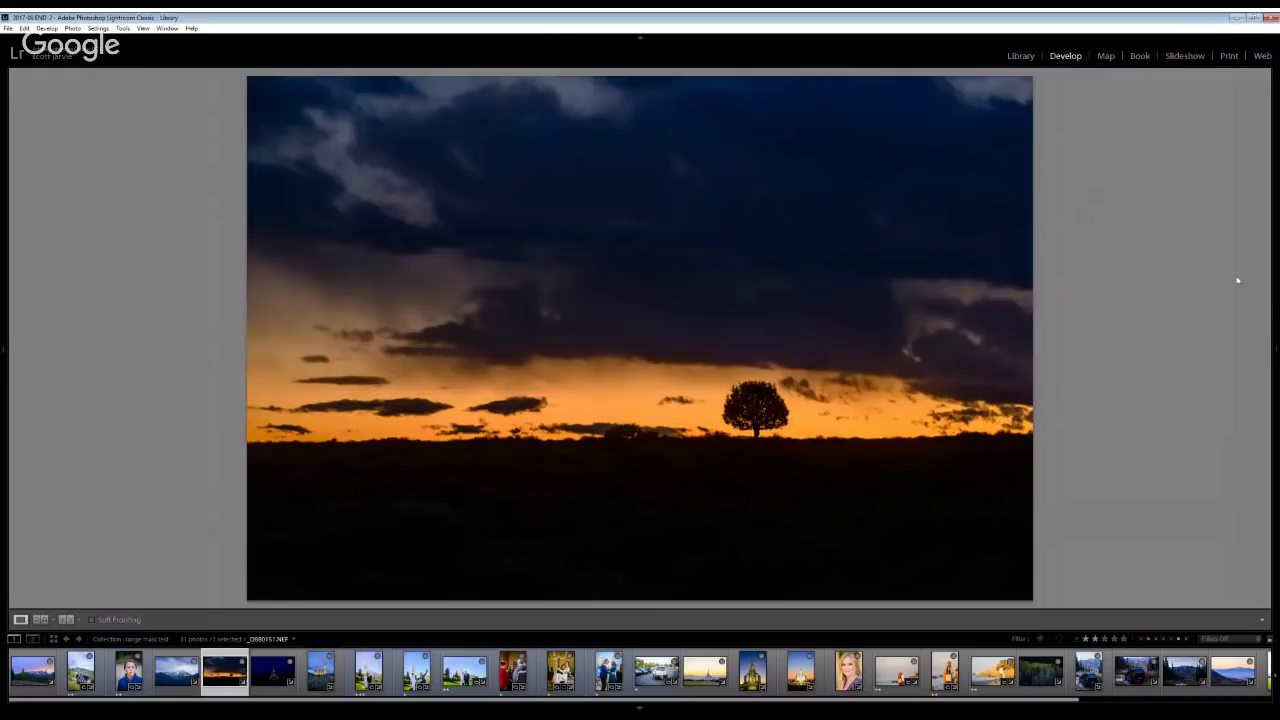
mouse_move(1277, 333)
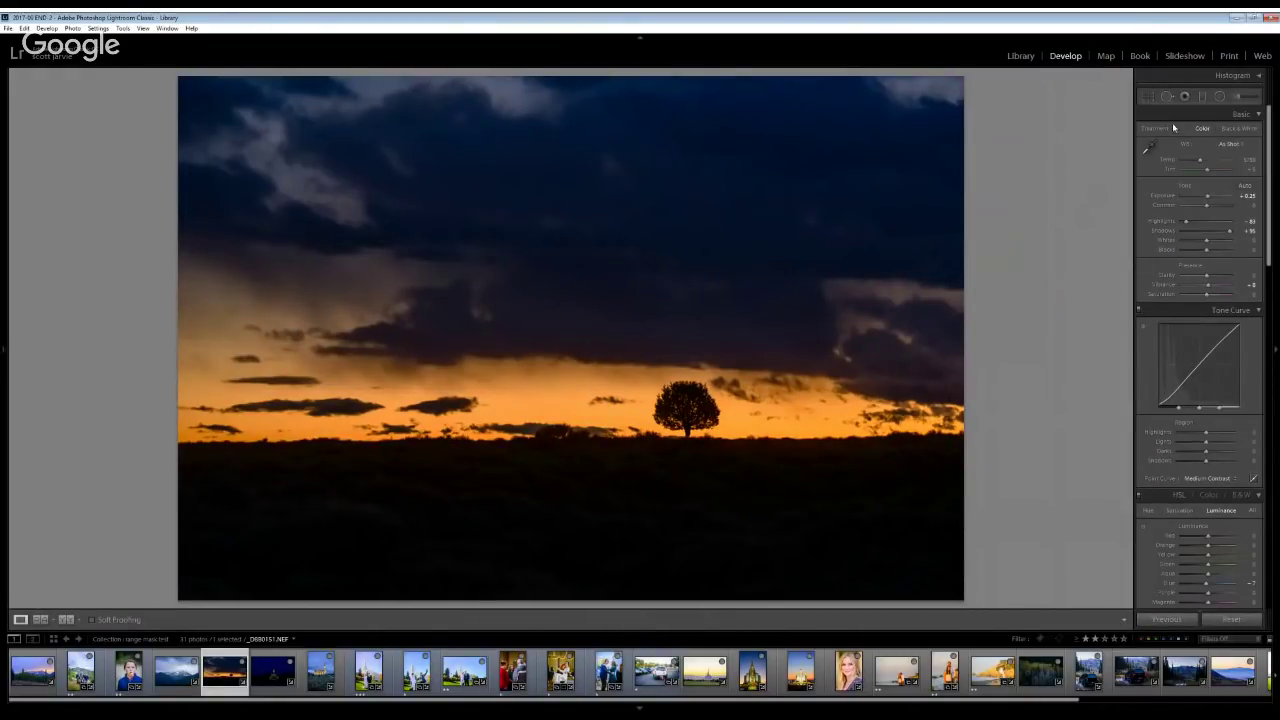
Browse the night temple, sunset temple and portrait photos, then open the vertical dusk temple photo
key(Right)
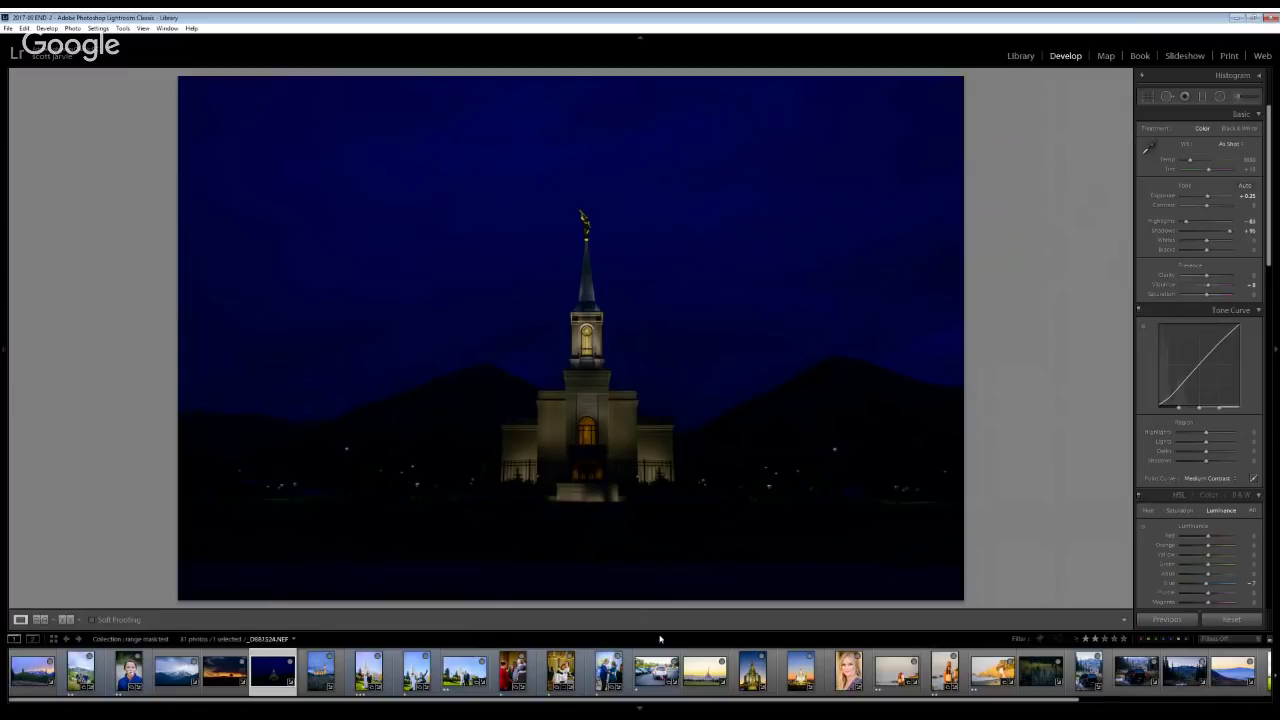
click(705, 670)
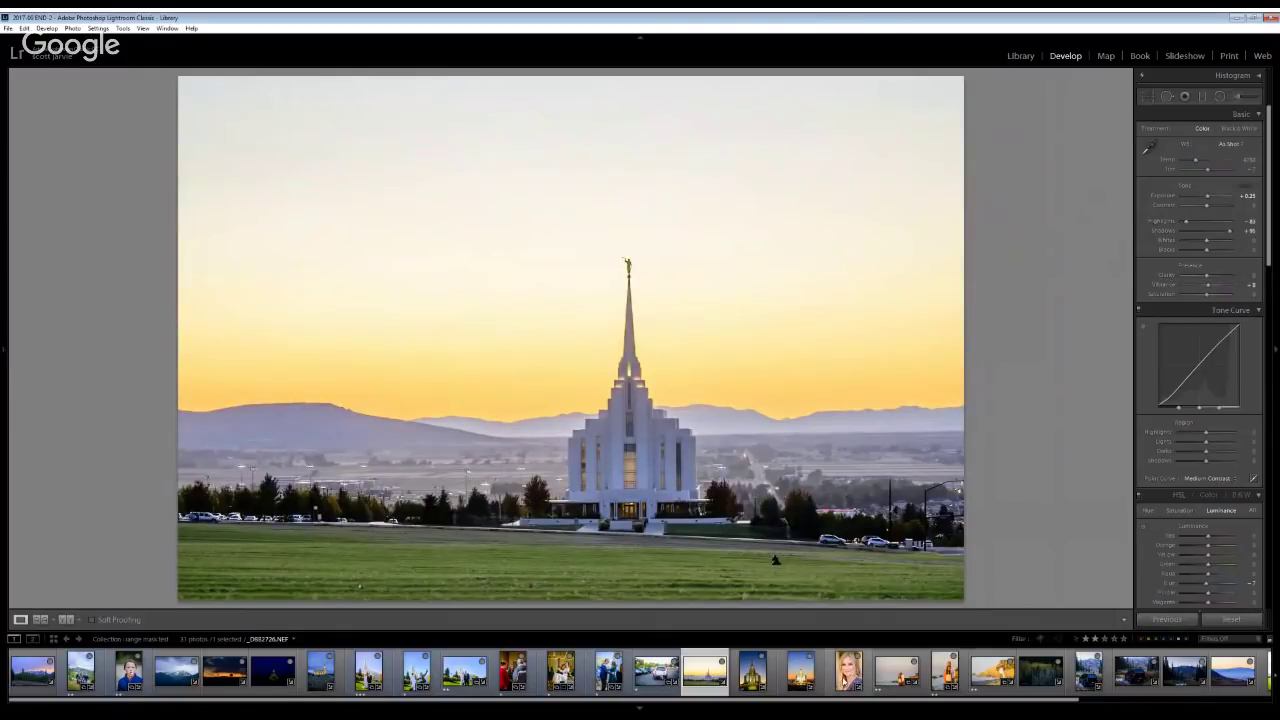
click(848, 670)
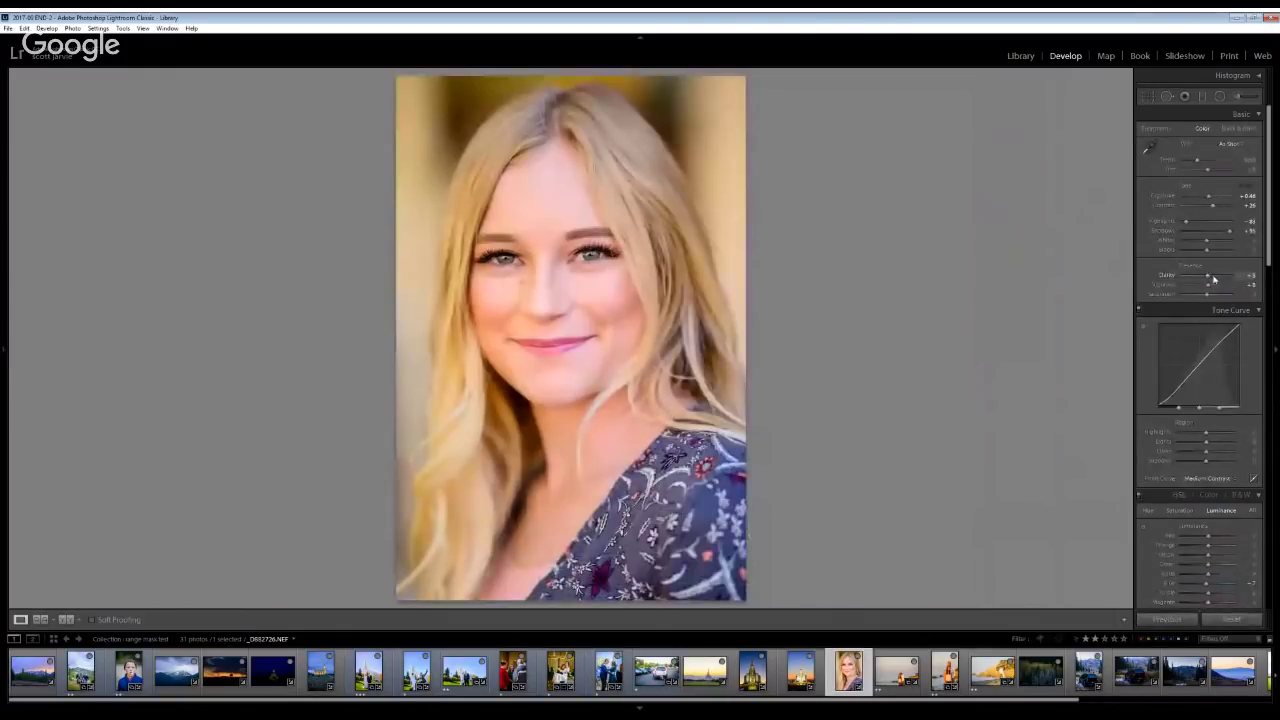
key(Right)
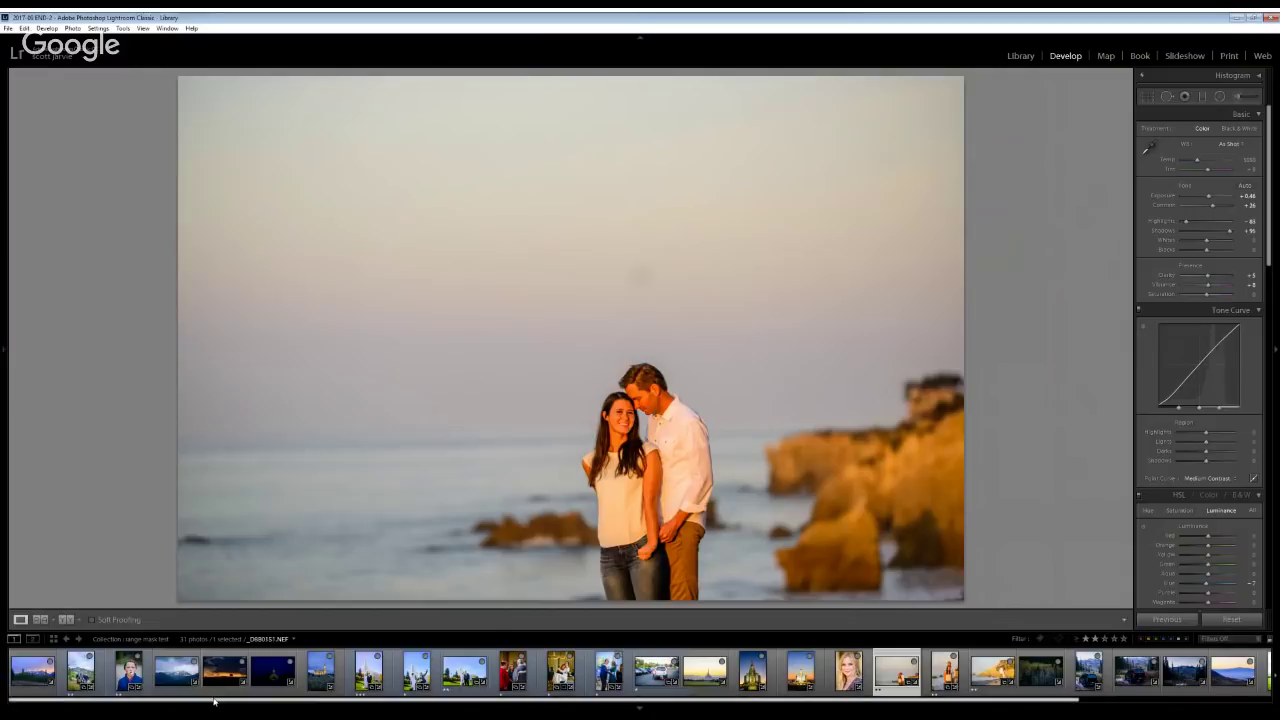
mouse_move(170, 703)
mouse_down()
mouse_move(246, 703)
mouse_move(172, 703)
mouse_up()
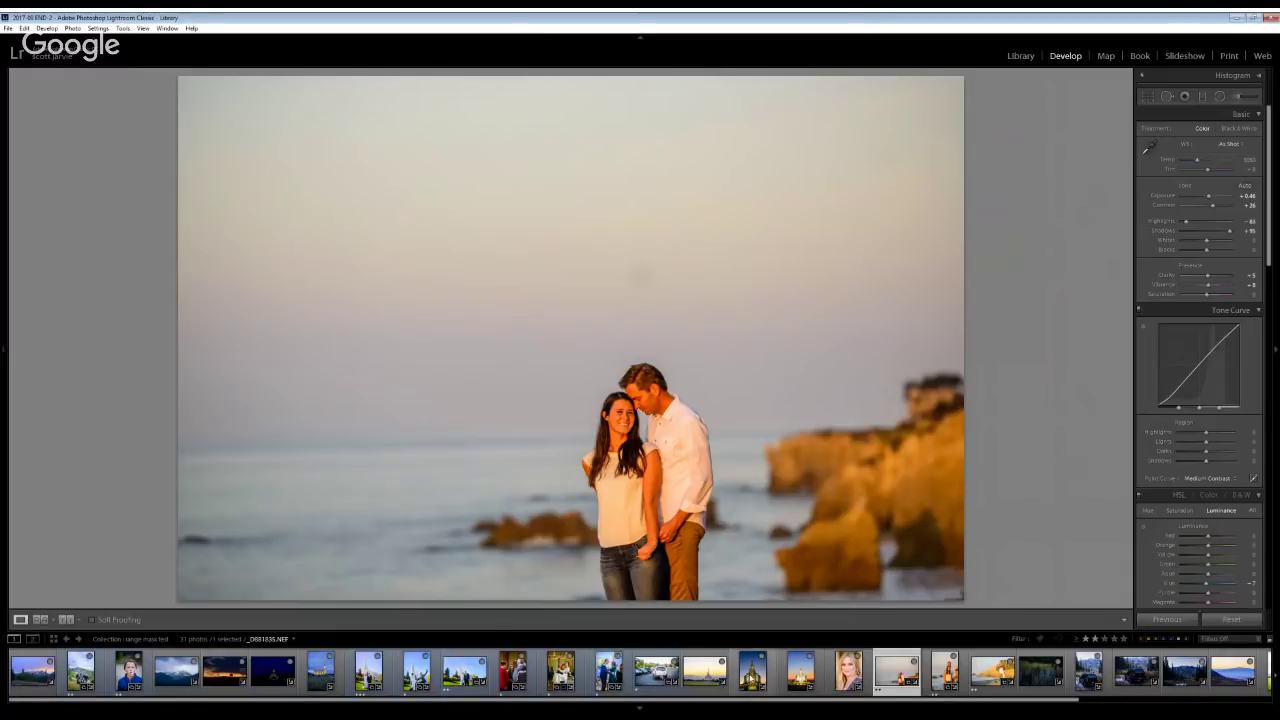
click(752, 670)
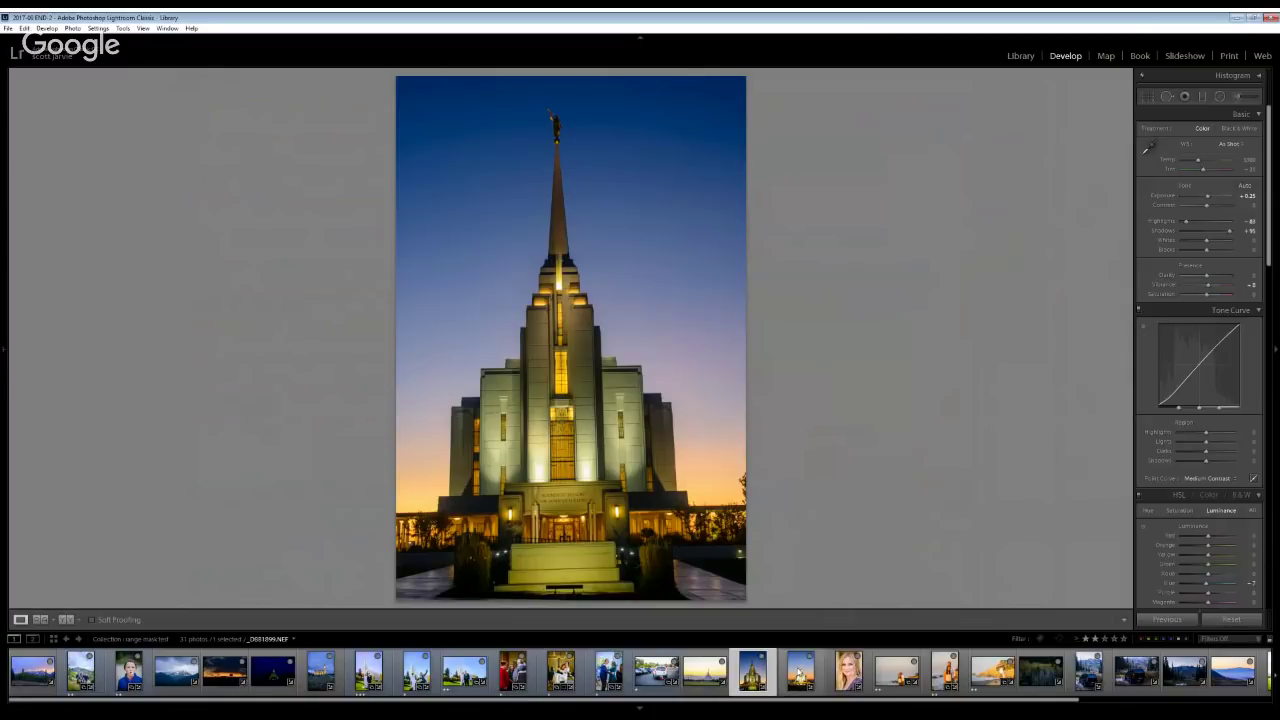
Set Whites to +15 on the orange-sunset temple photo and bring up the Adjustment Brush settings
click(803, 672)
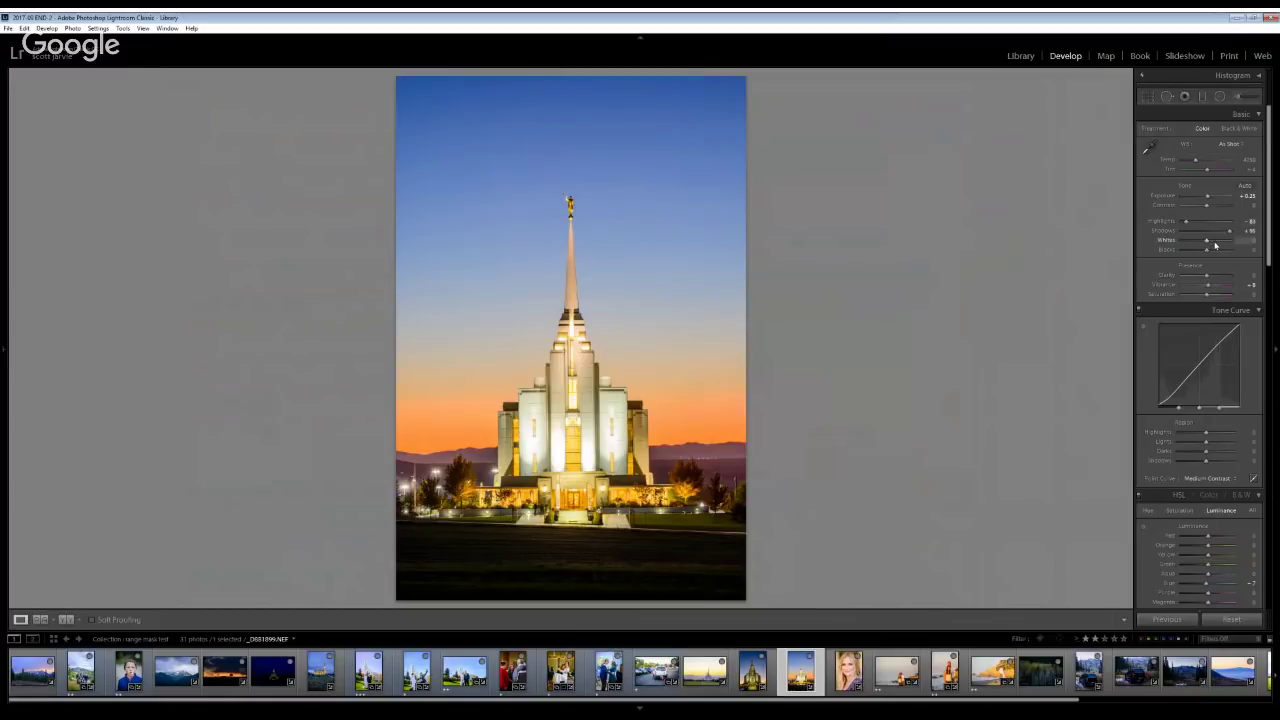
drag(1215, 245, 1210, 244)
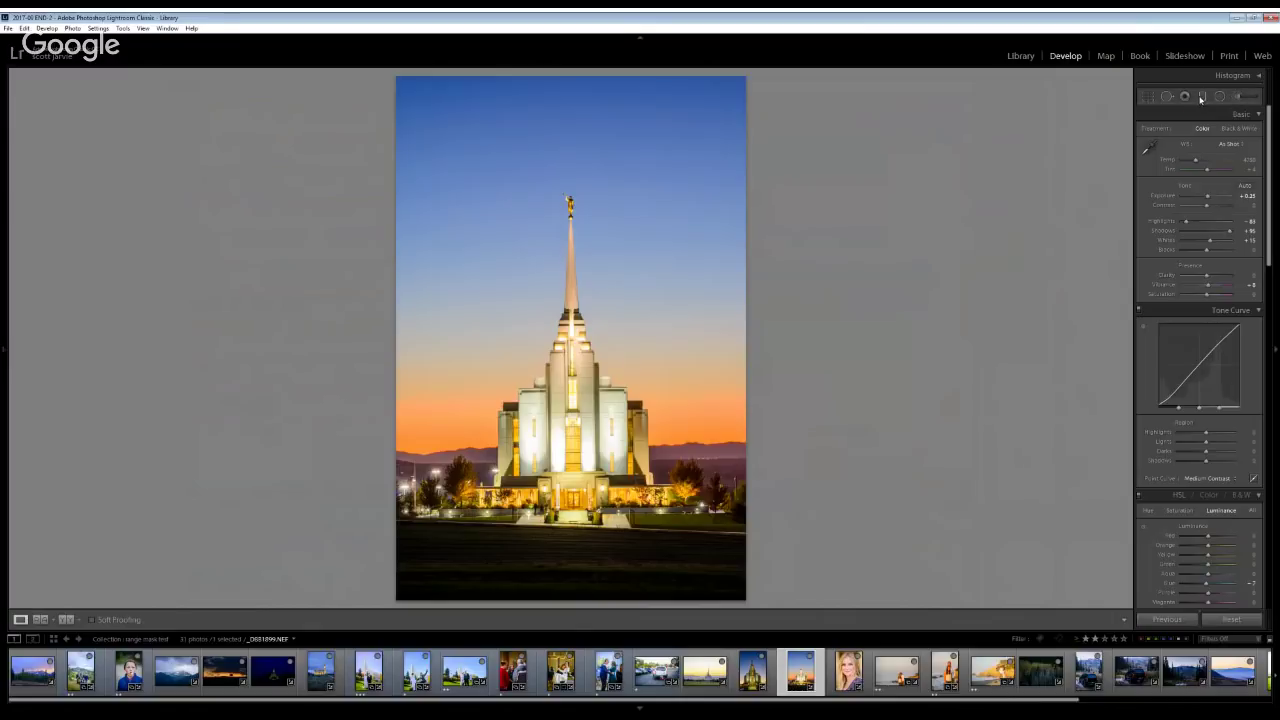
click(1202, 97)
click(1241, 97)
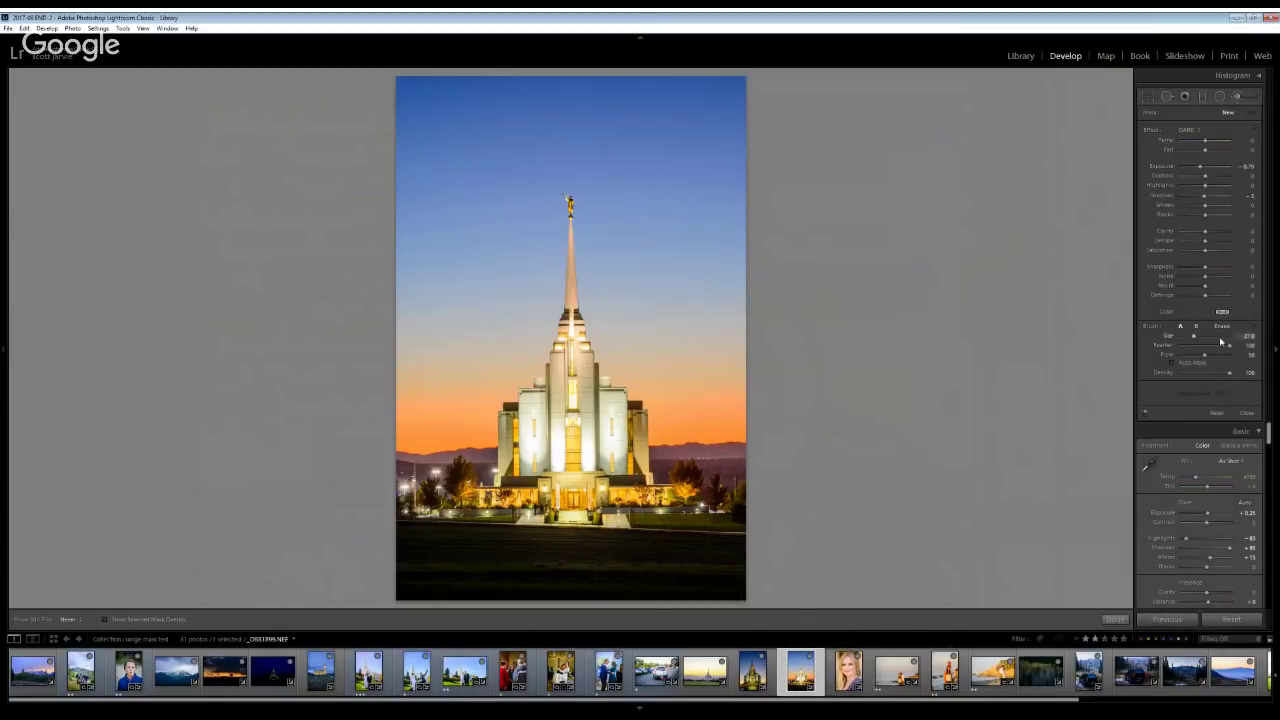
Open the mountain valley dusk photo and drag a graduated filter from the sky to the peaks
click(34, 674)
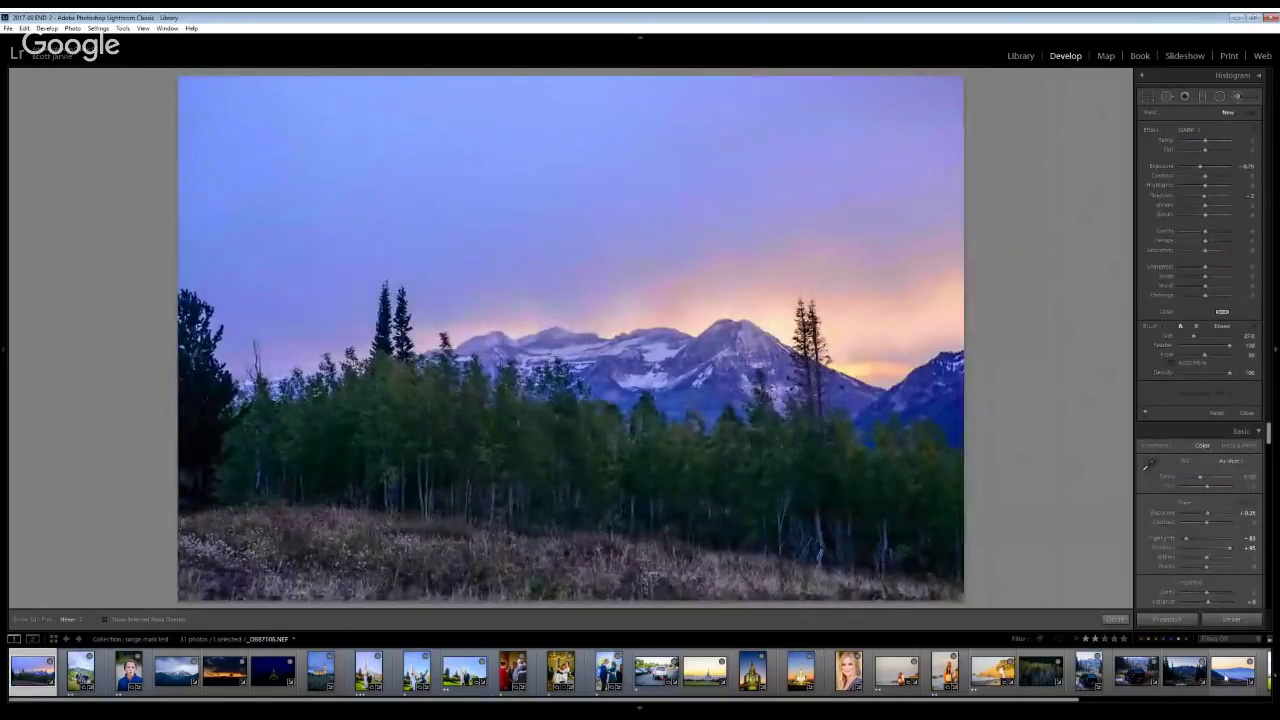
click(1225, 677)
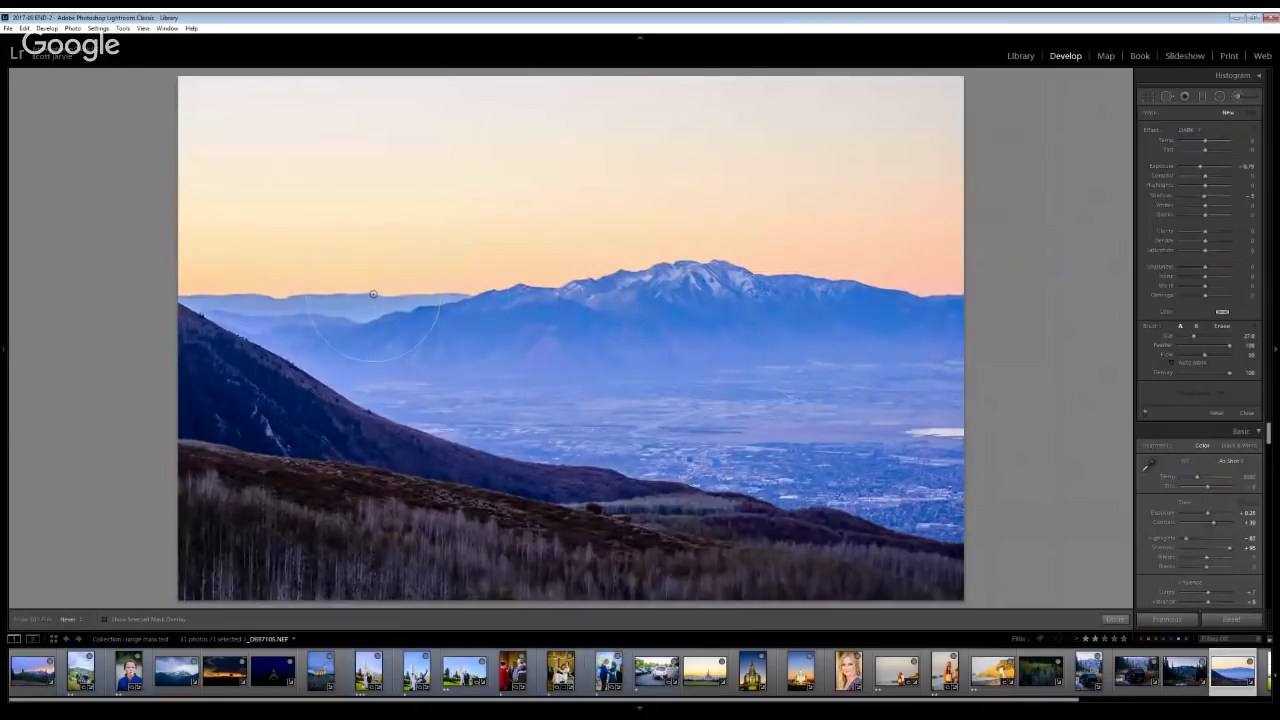
click(1202, 97)
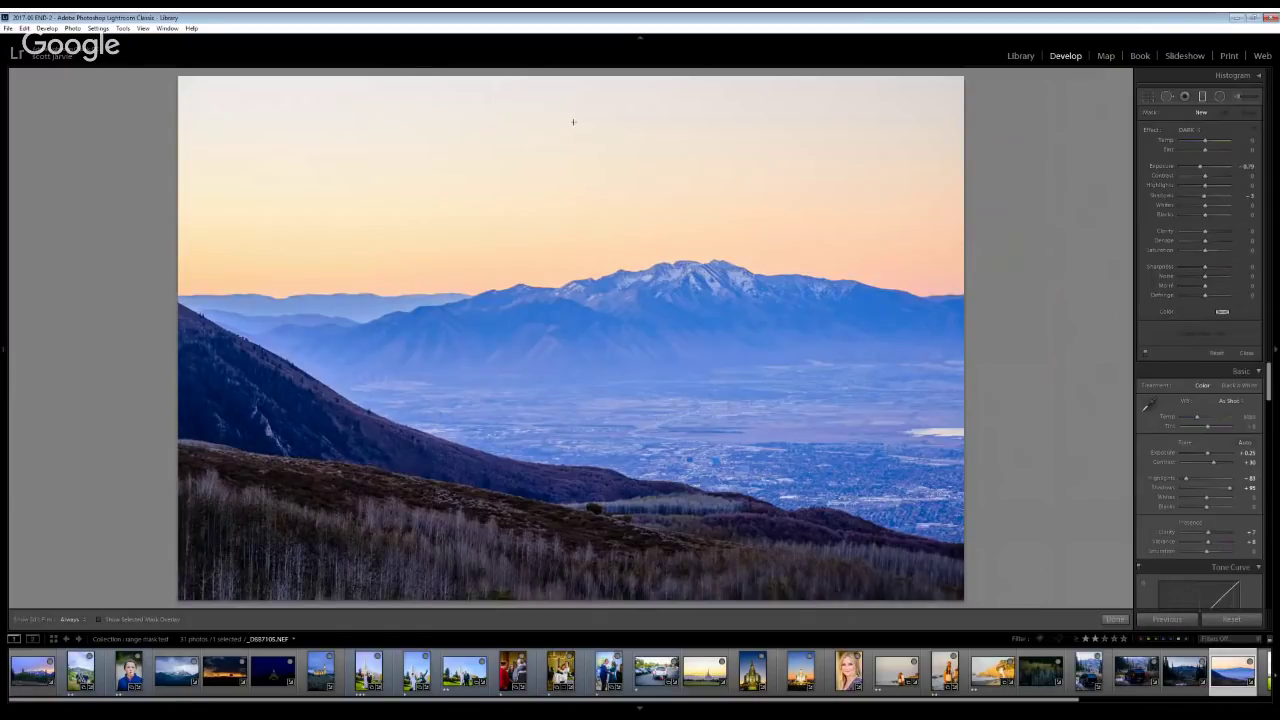
drag(573, 122, 574, 423)
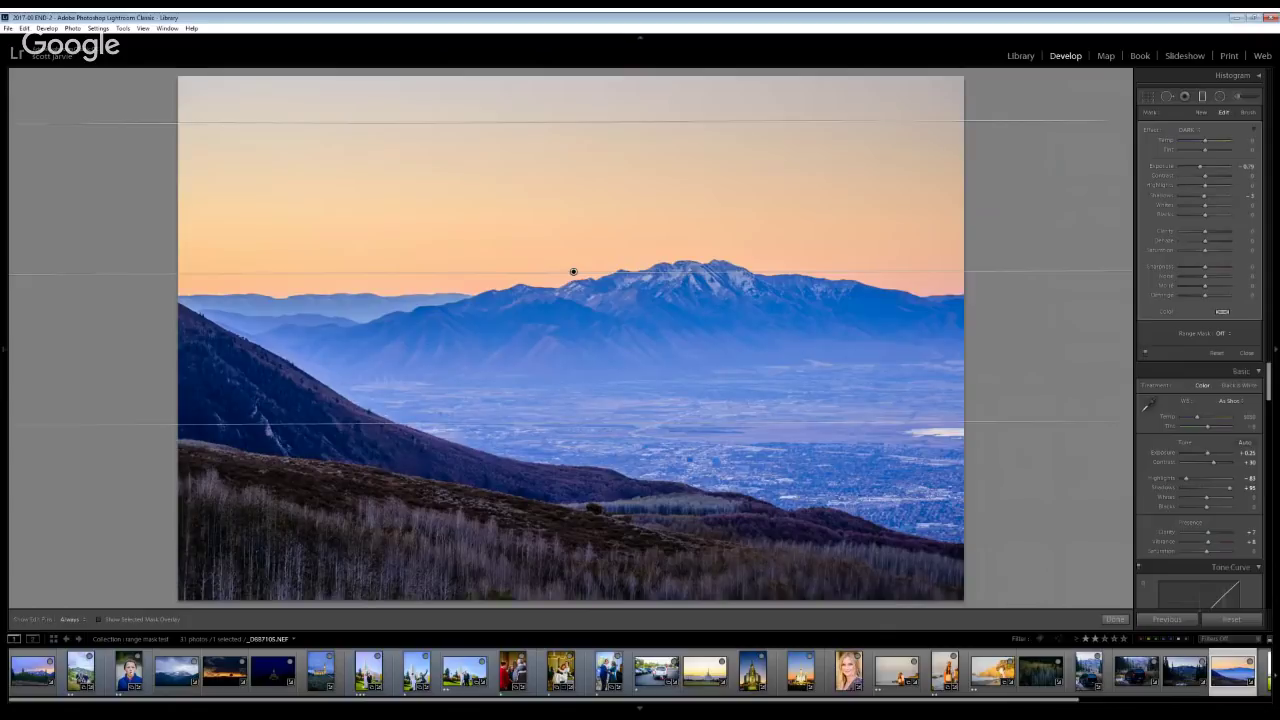
Set the filter's Range Mask to Color and sample sky colours, ending with a single sky sample
click(1222, 333)
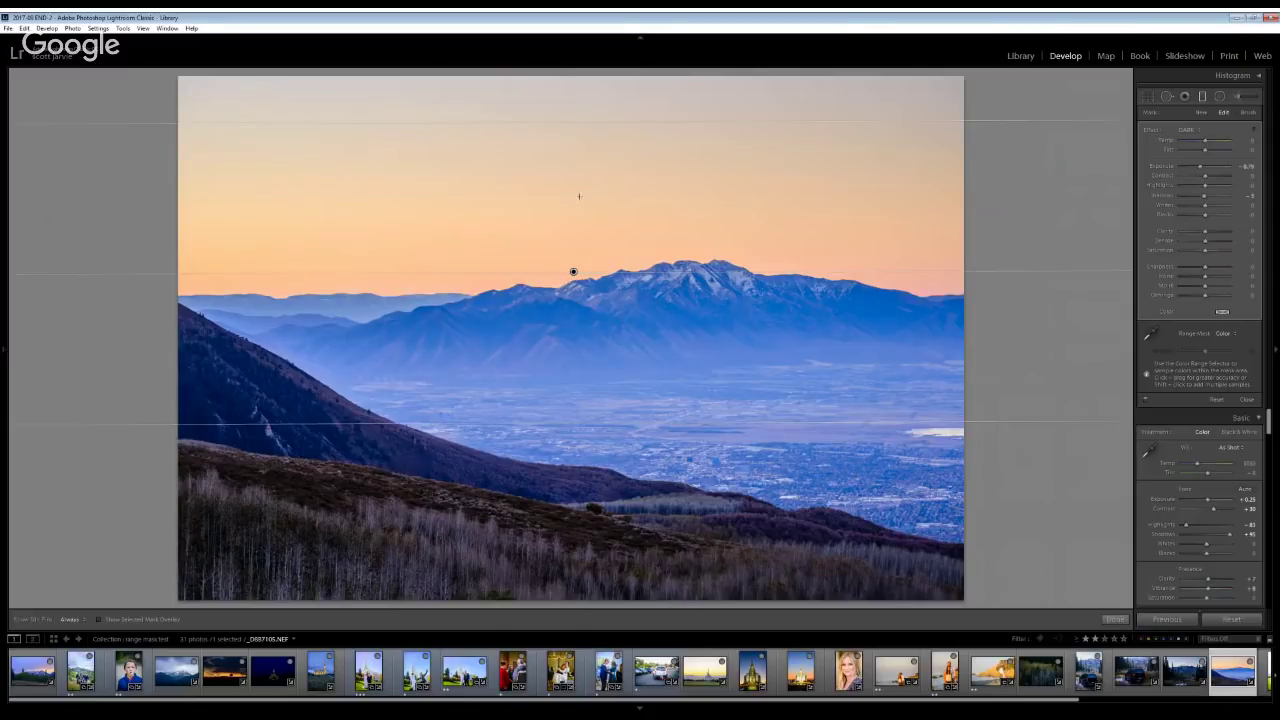
click(1148, 334)
click(555, 192)
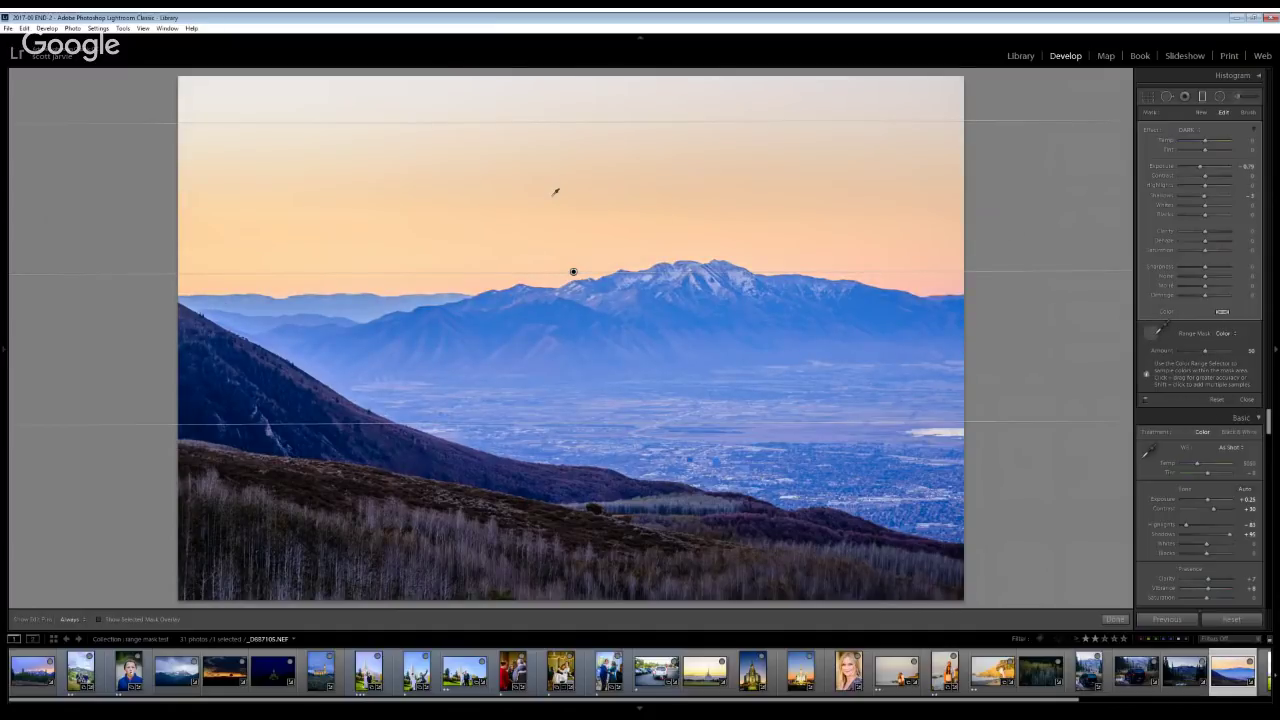
click(1156, 332)
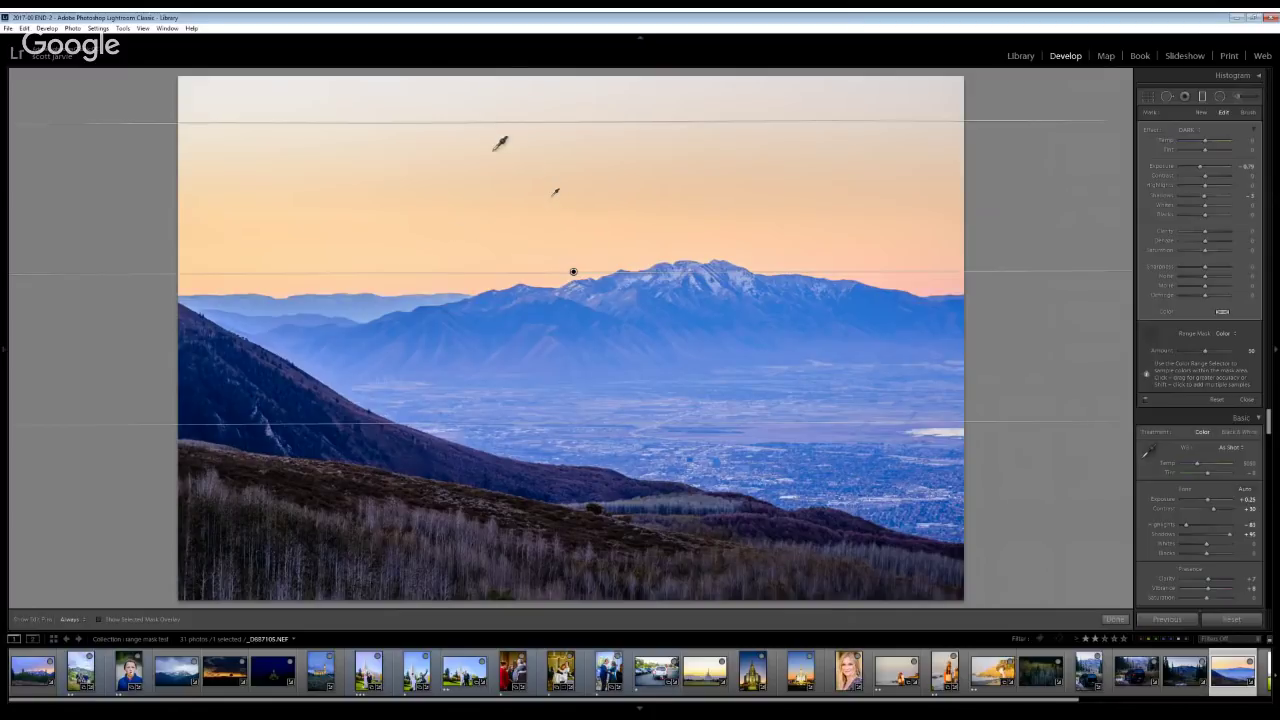
click(408, 96)
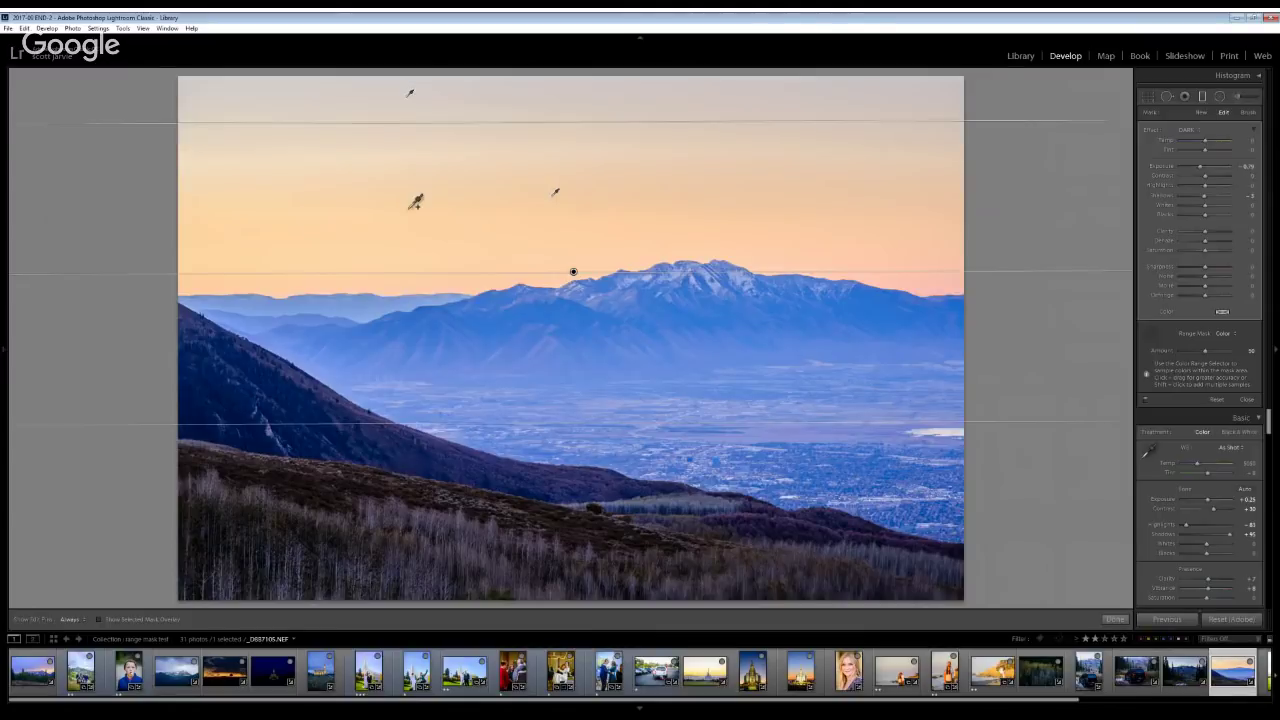
click(323, 279)
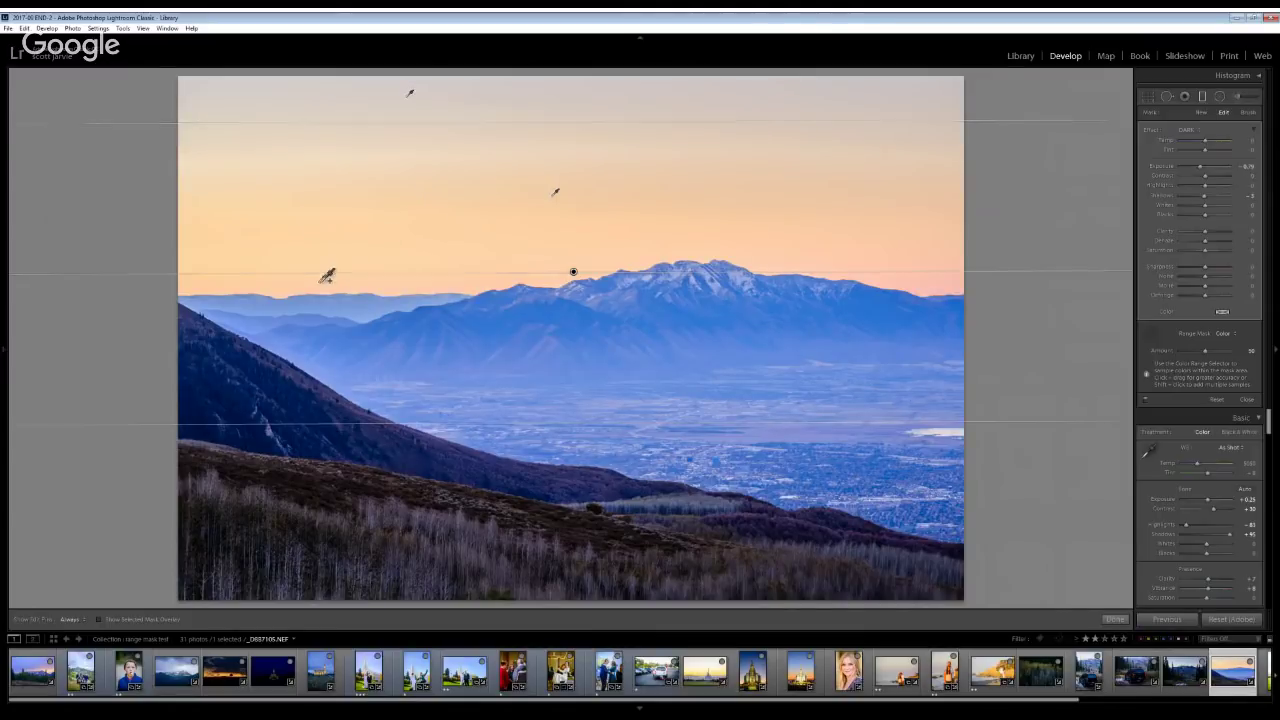
click(355, 239)
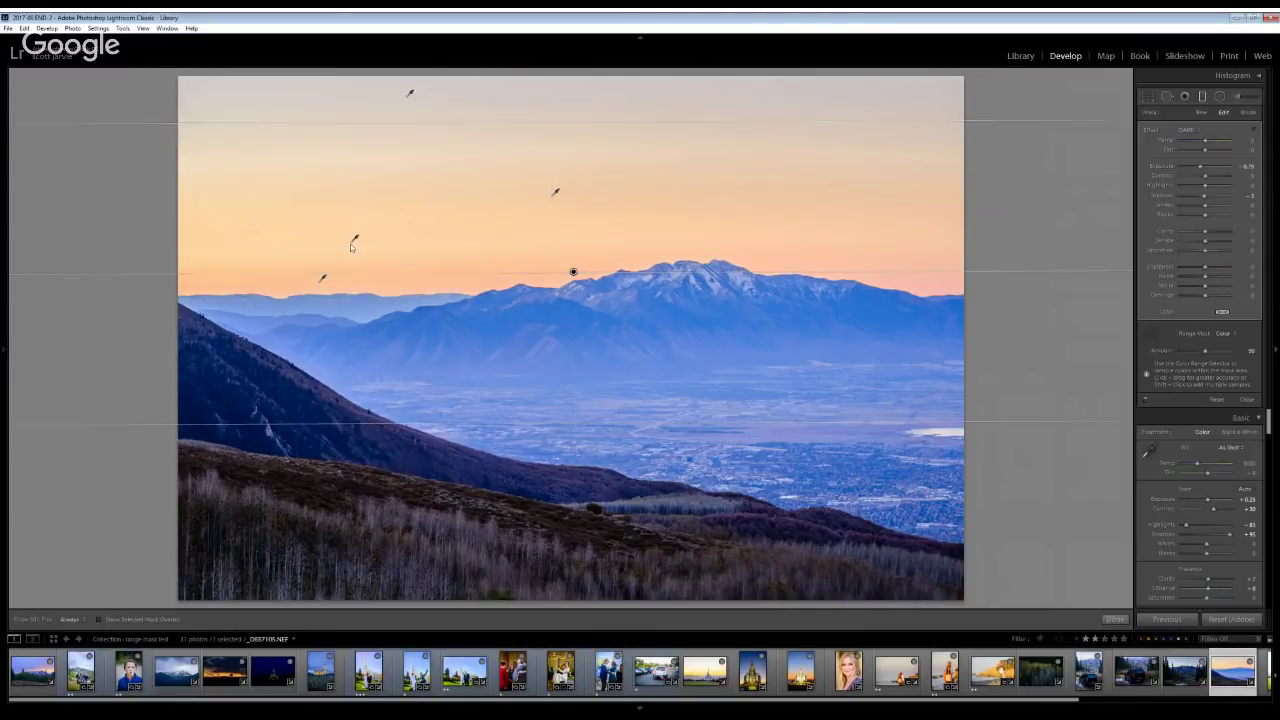
click(511, 149)
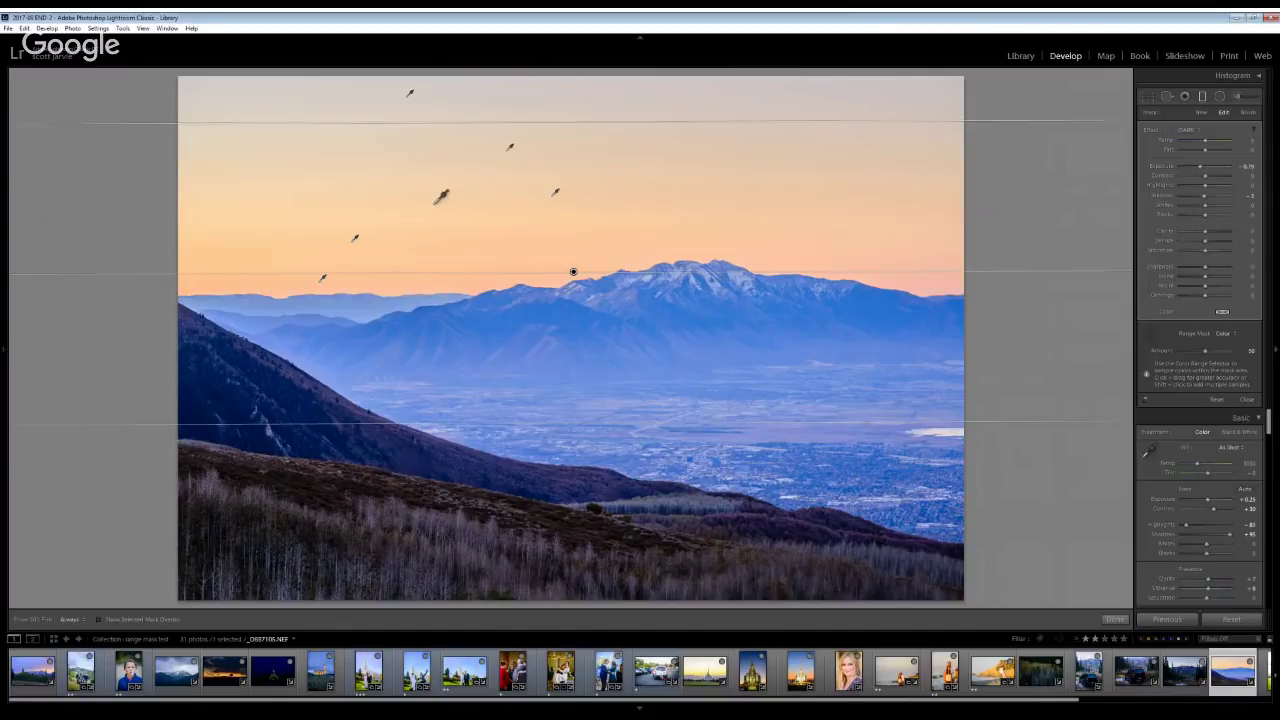
click(441, 196)
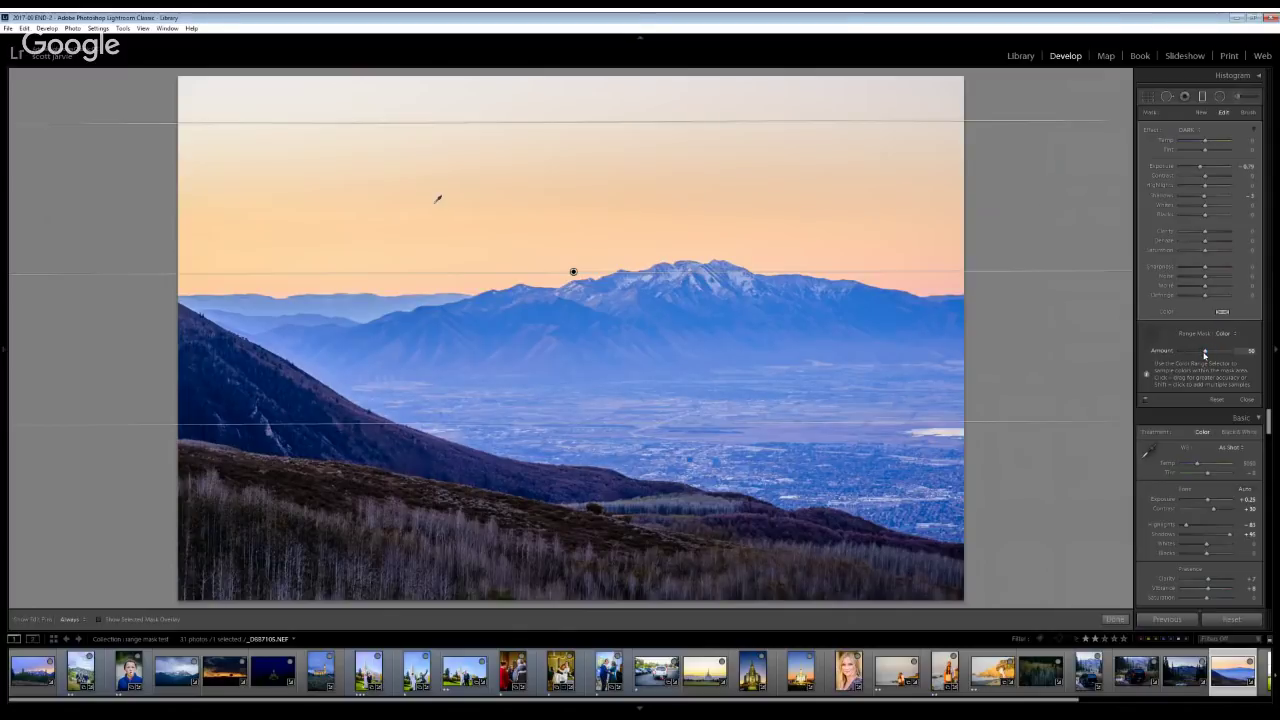
Lower the range mask Amount, Shift-add two more sky colour samples, then fine-tune the Amount
drag(1204, 354, 1217, 352)
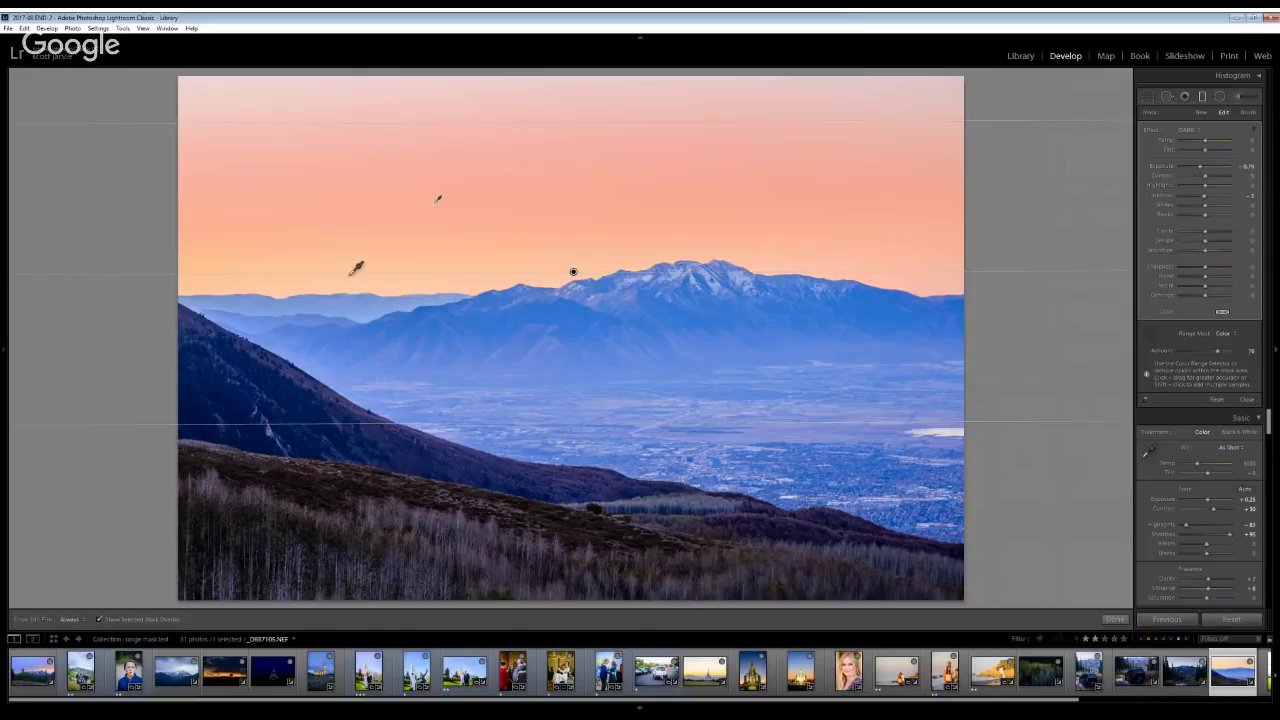
key(shift)
shift+click(354, 271)
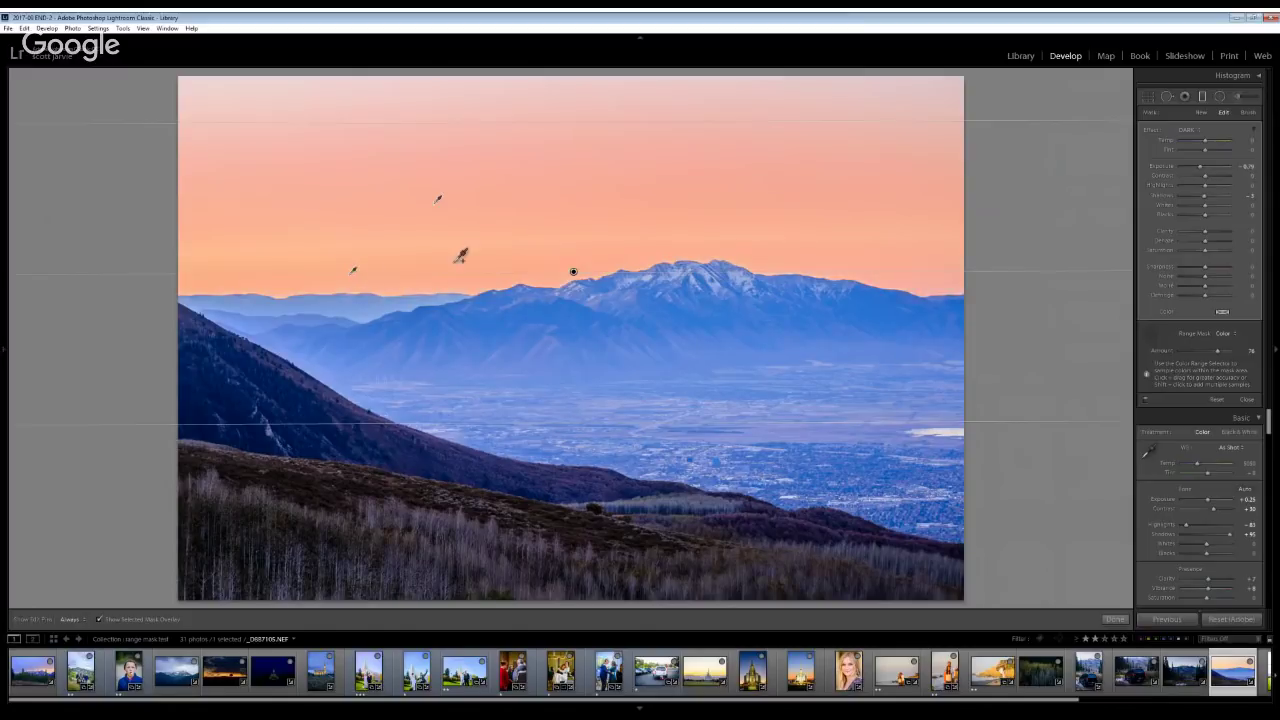
shift+click(440, 240)
drag(1225, 348, 1226, 350)
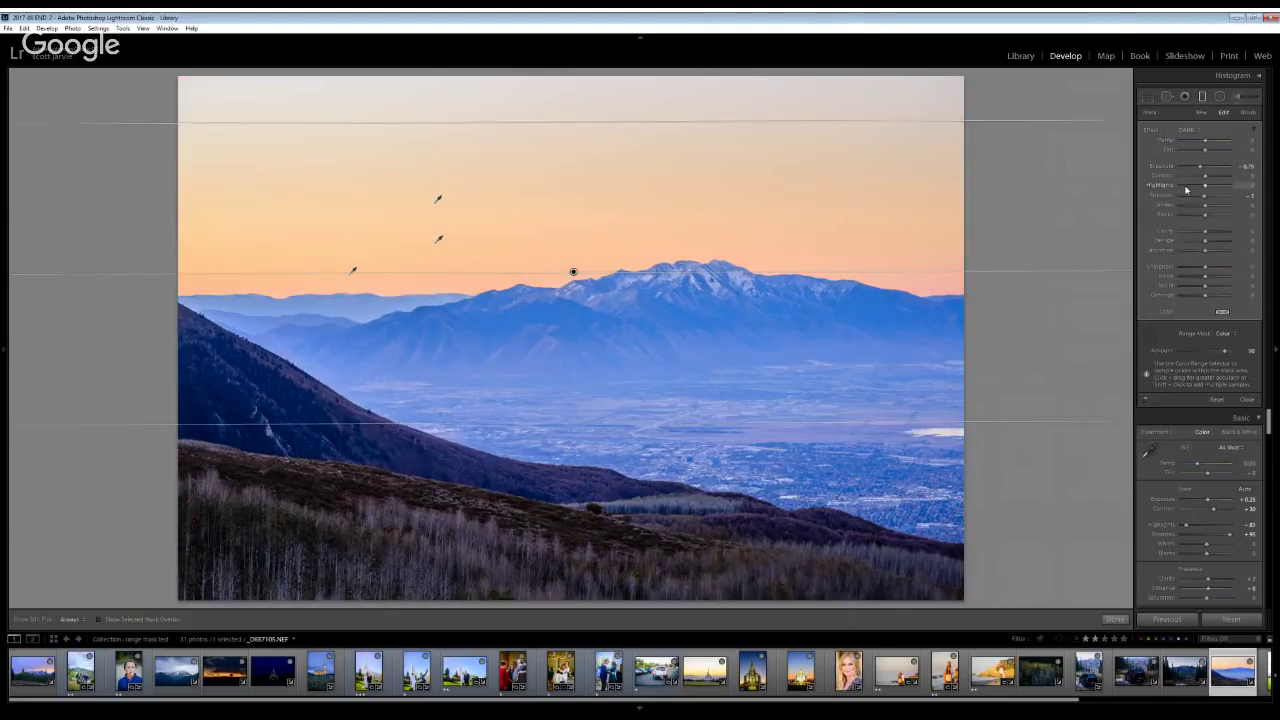
Hide the overlay, darken the sky filter's Exposure, and add a colour sample near the sky's top
click(1155, 333)
key(h)
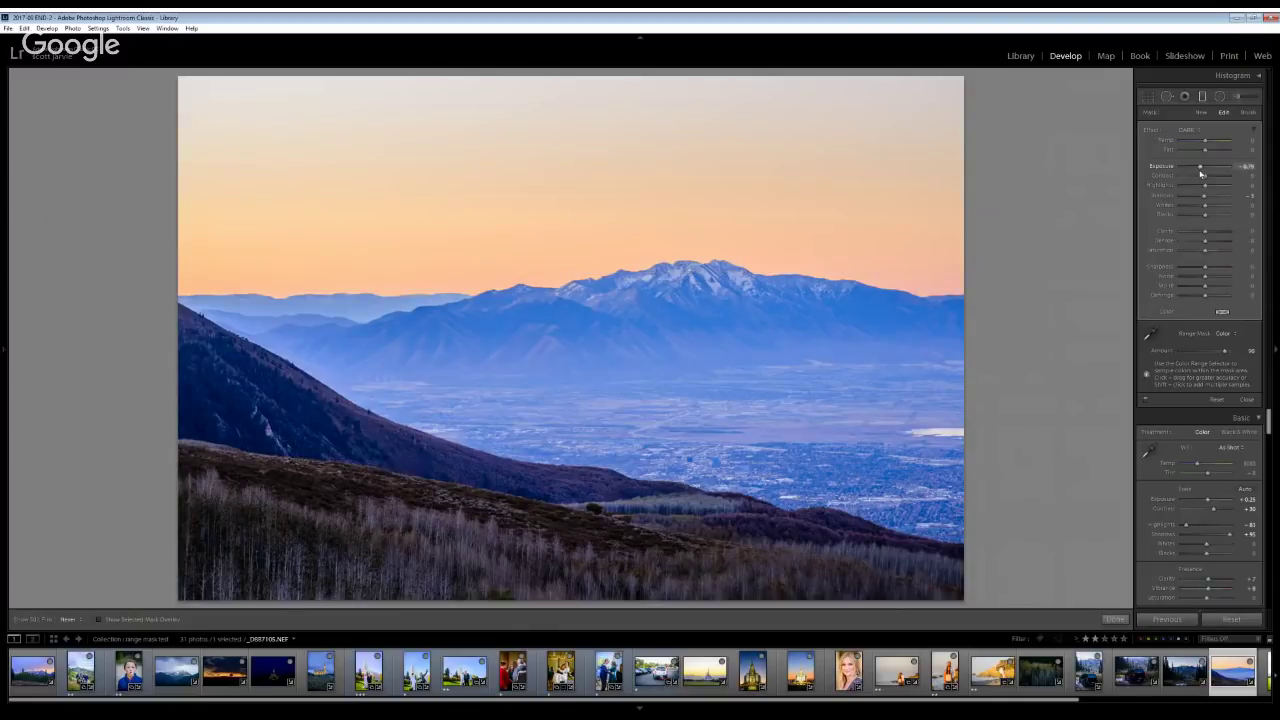
drag(1201, 169, 1198, 170)
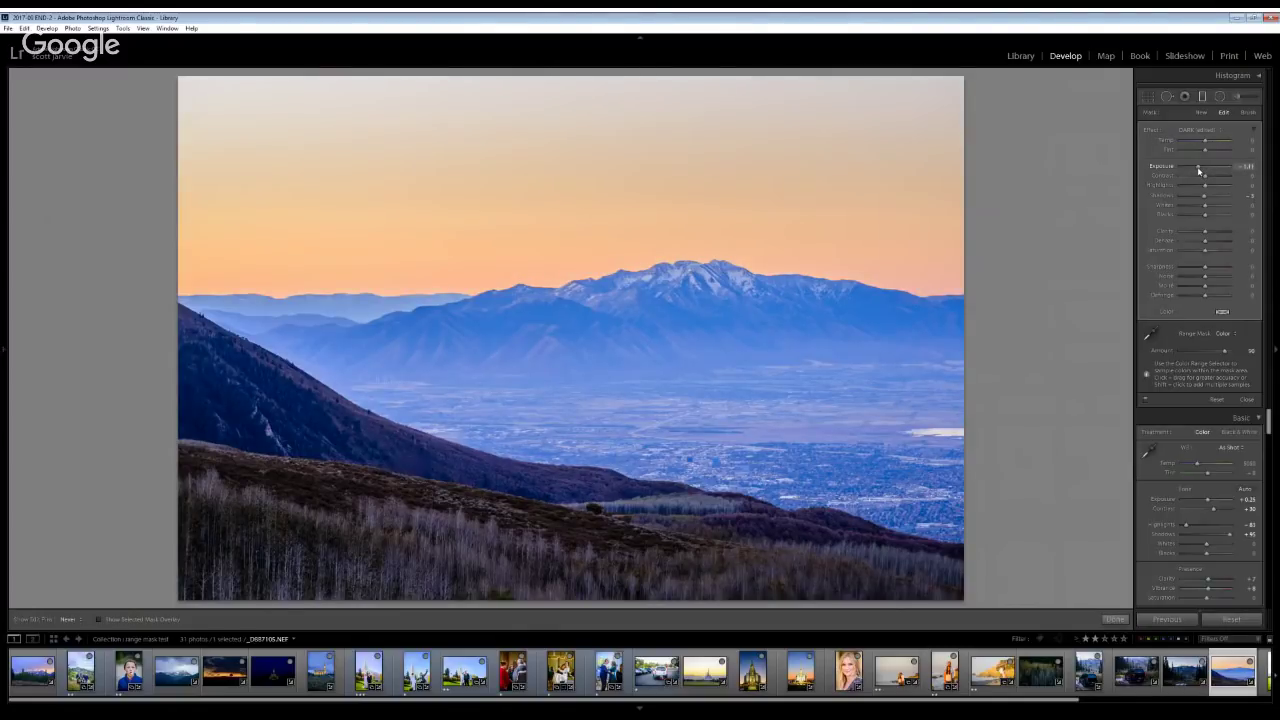
drag(1196, 167, 1202, 171)
click(1149, 335)
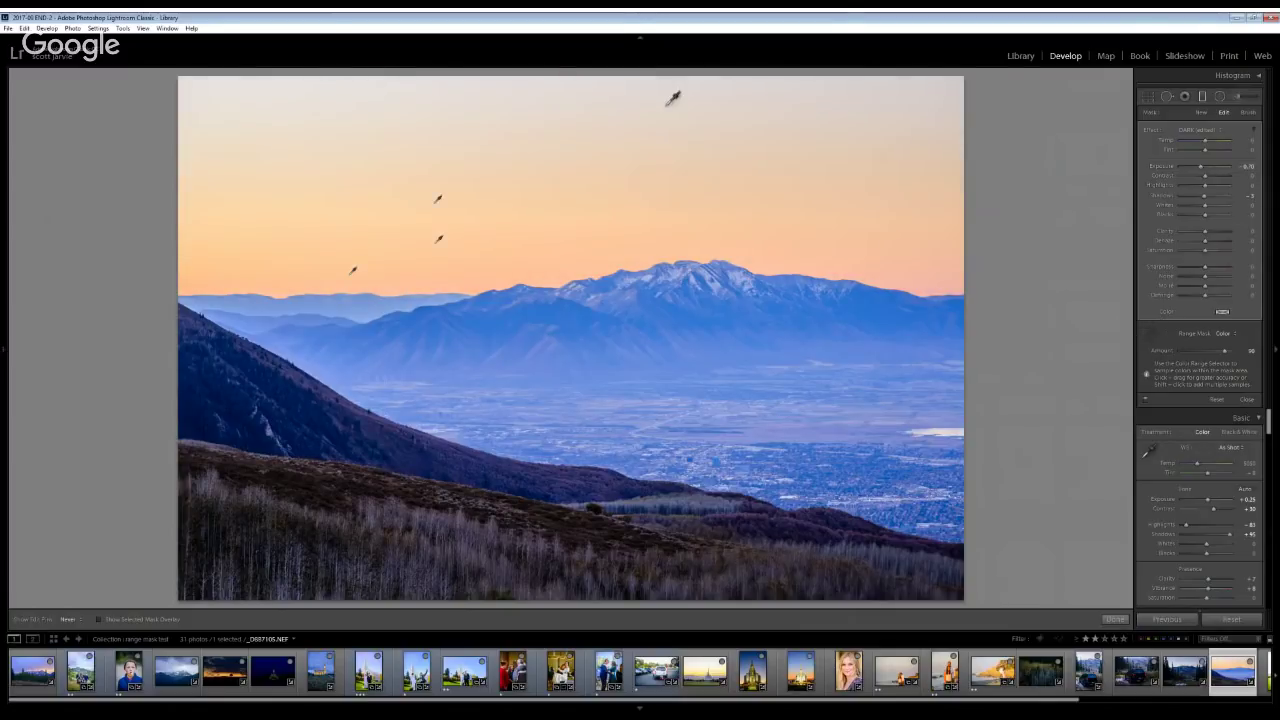
shift+click(592, 83)
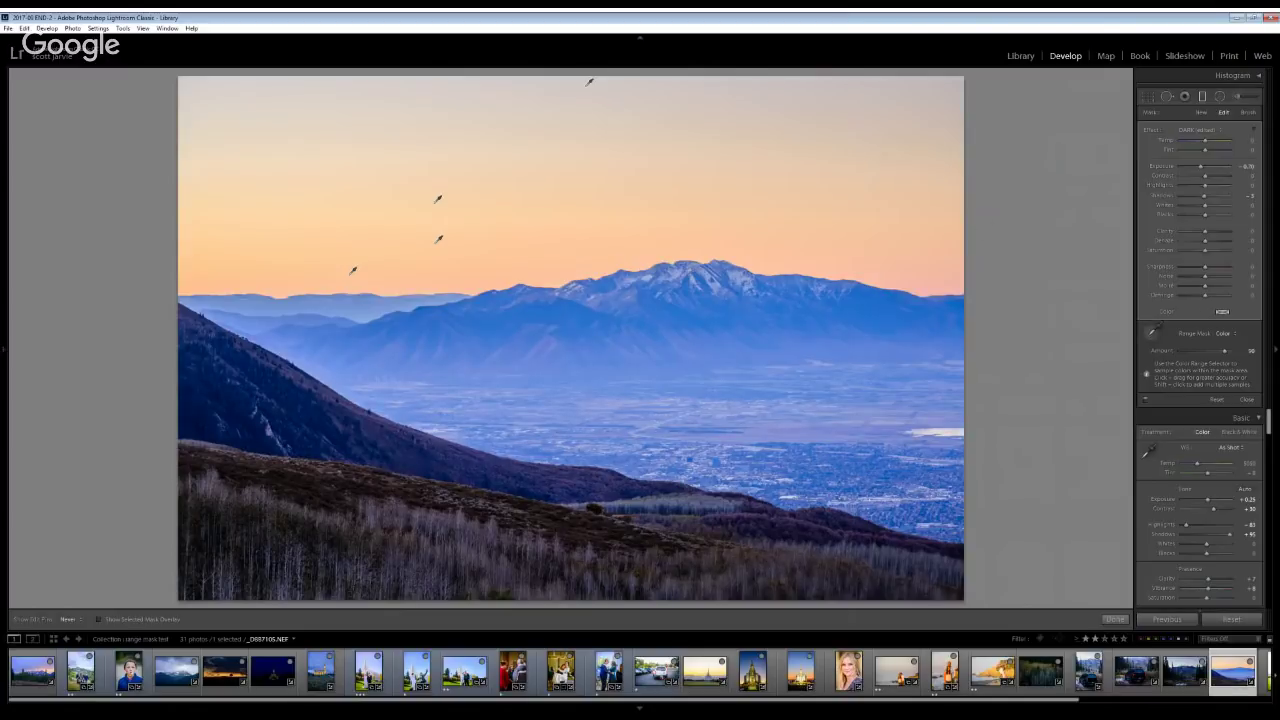
Adjust the sky filter's Exposure, Whites and Blacks, then reduce its Saturation
click(1149, 334)
drag(1201, 166, 1202, 168)
drag(1212, 206, 1209, 208)
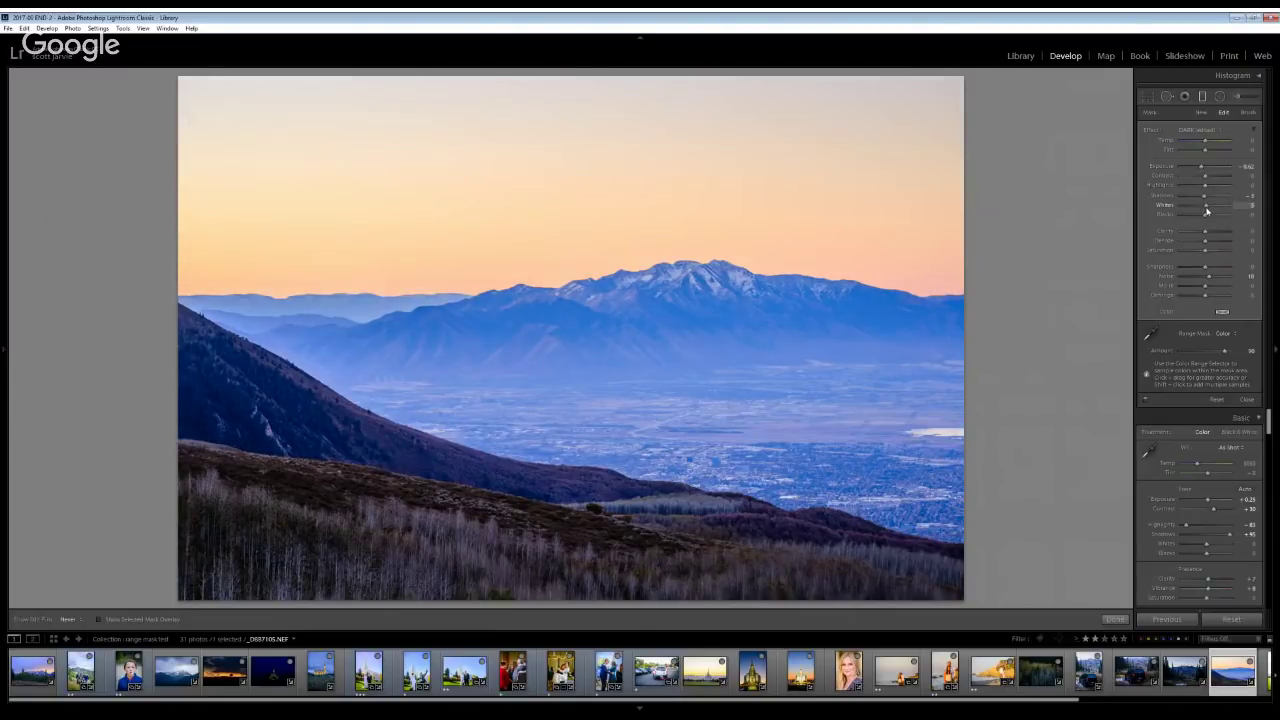
drag(1209, 214, 1214, 177)
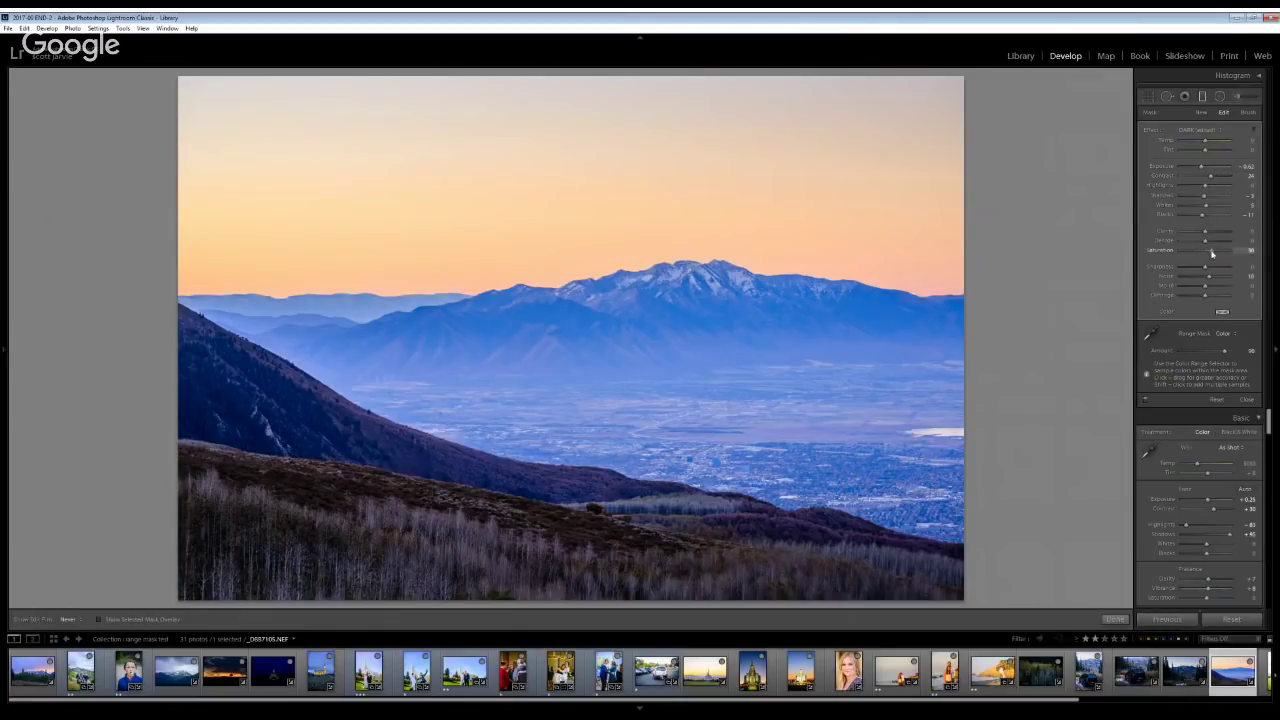
drag(1212, 253, 1209, 256)
Reveal the left panel and scroll down to the History panel
mouse_move(2, 370)
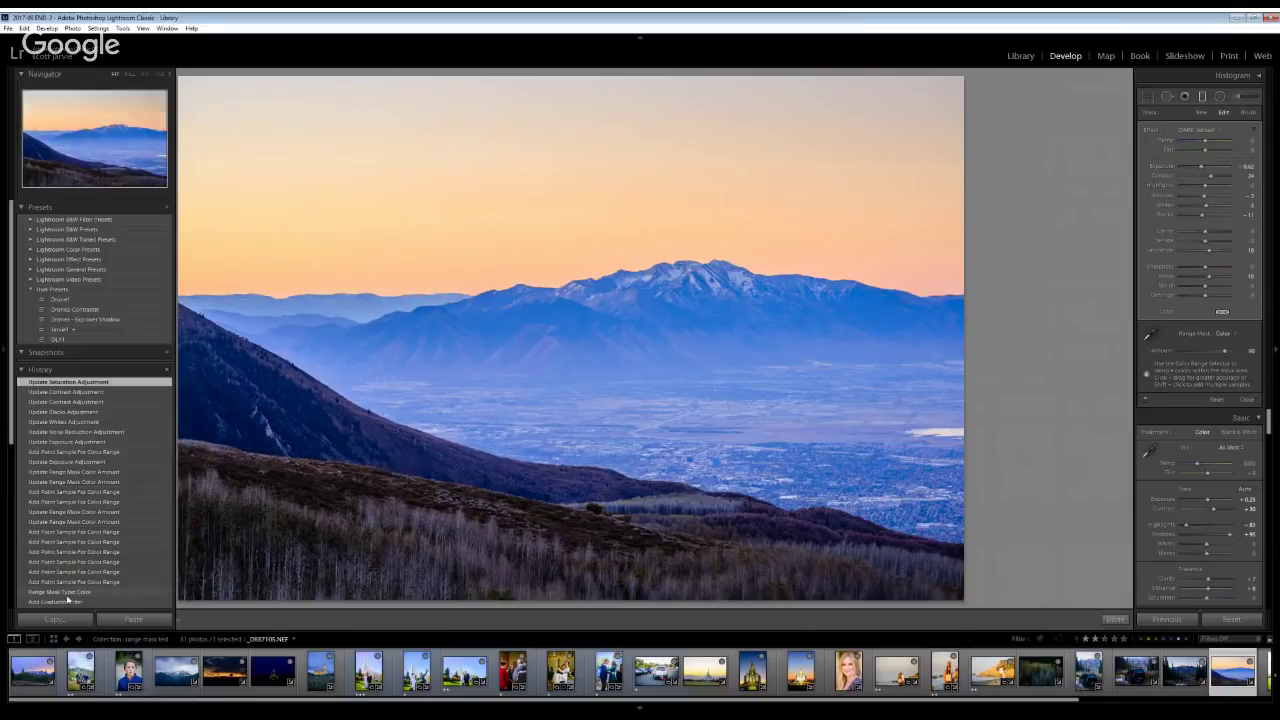
scroll(86, 500, down, 3)
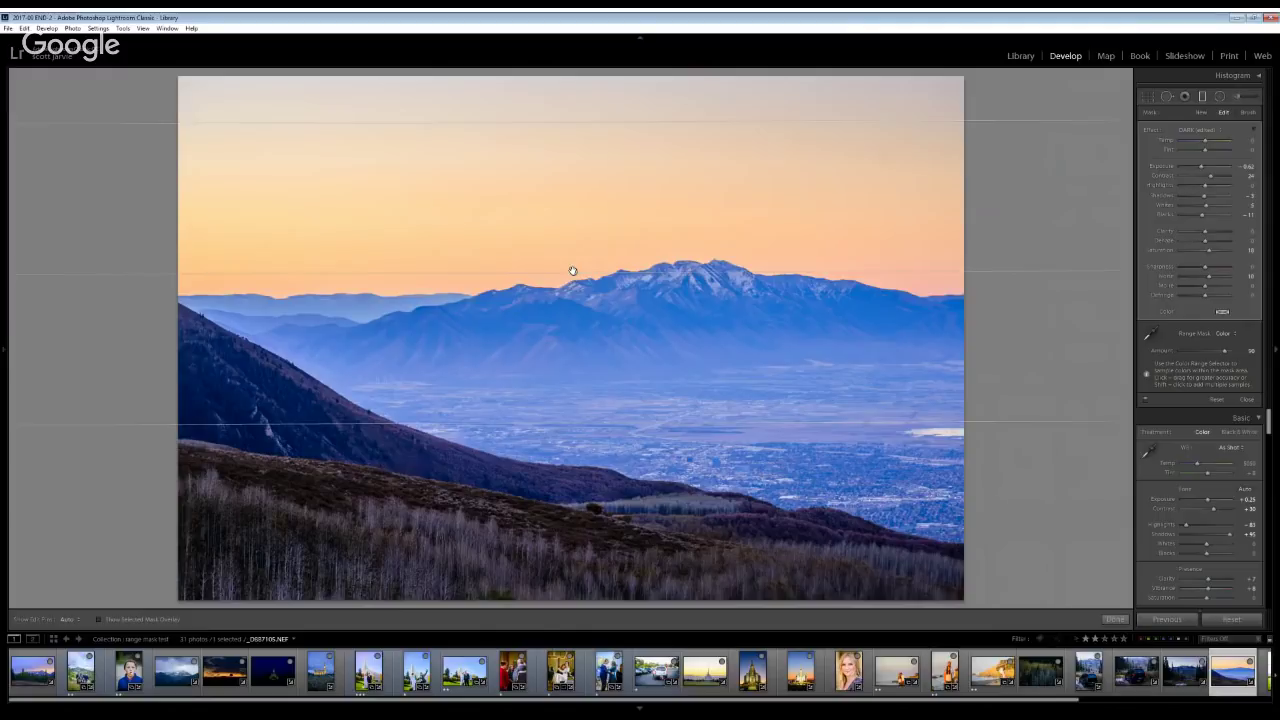
Toggle the graduated filter off and on twice to compare, leave it on, and hide its overlay
mouse_move(573, 271)
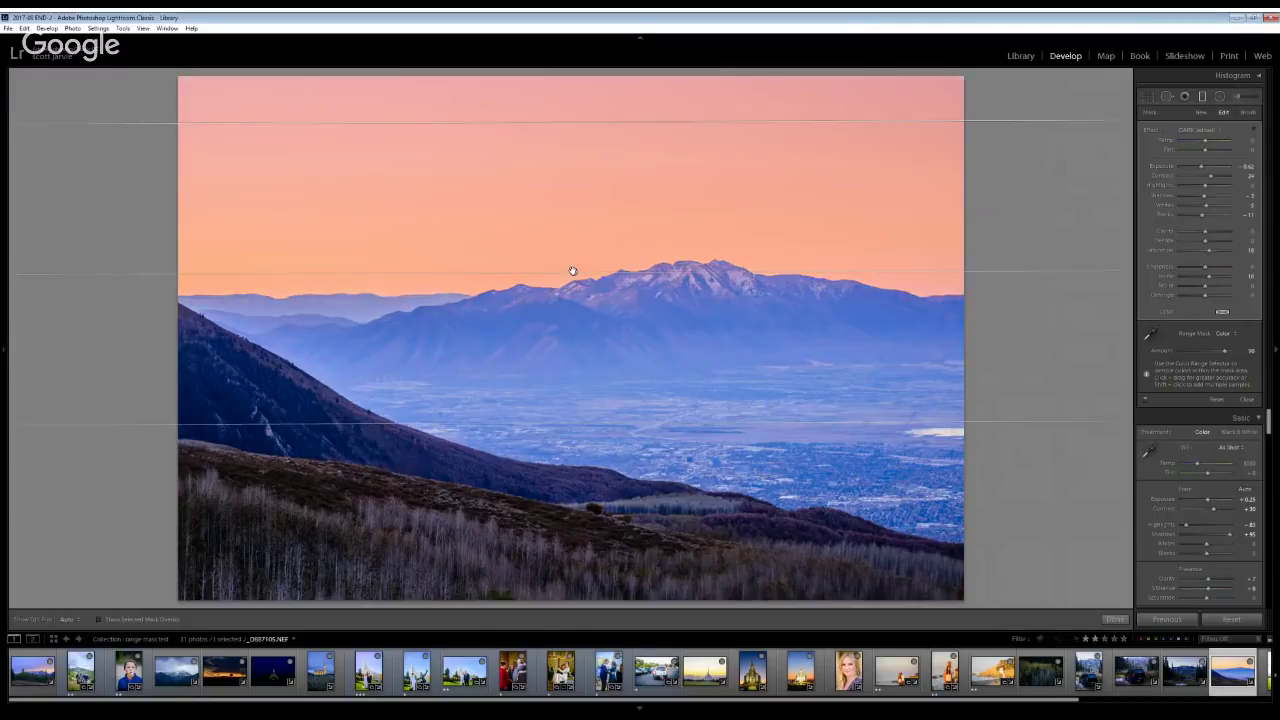
click(1145, 401)
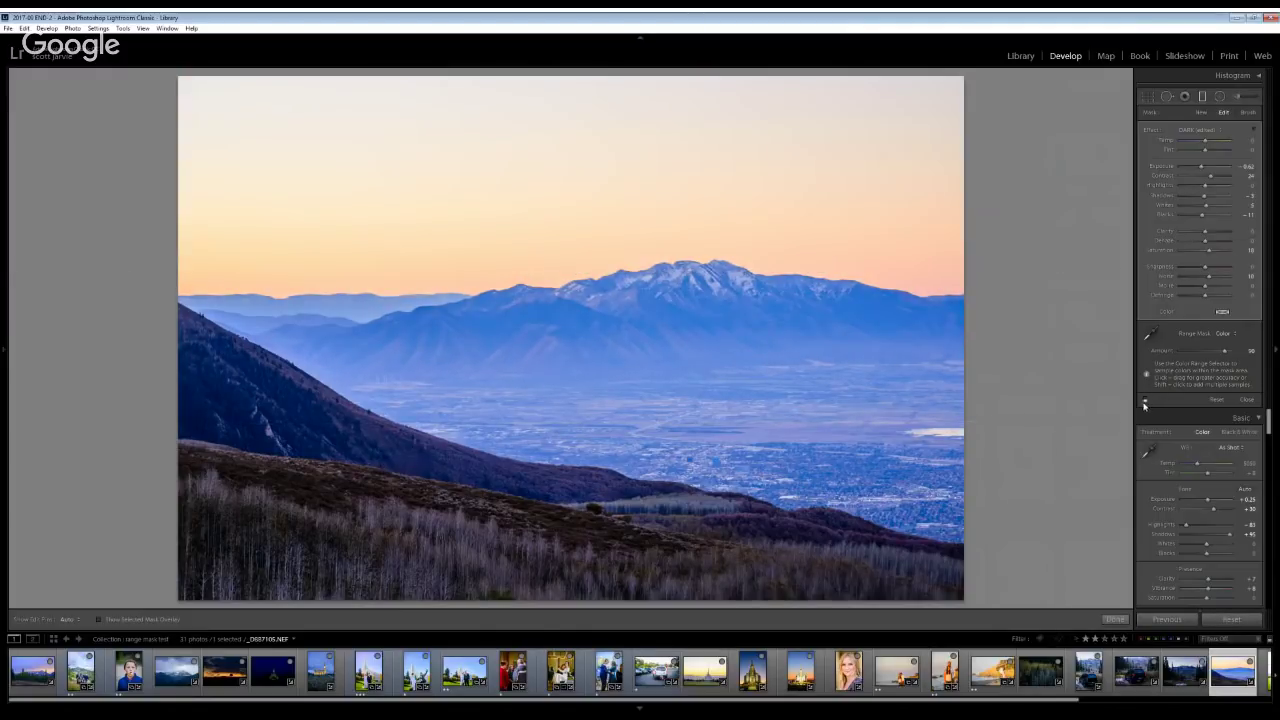
click(1146, 401)
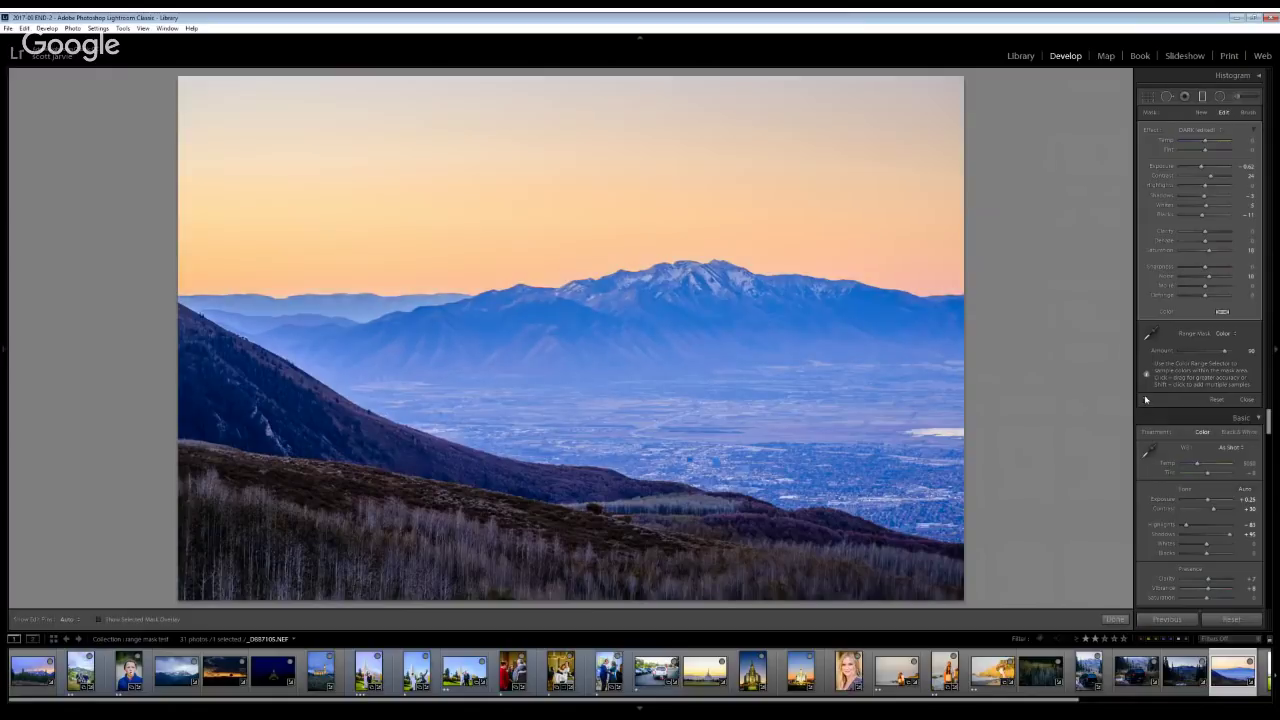
click(1145, 401)
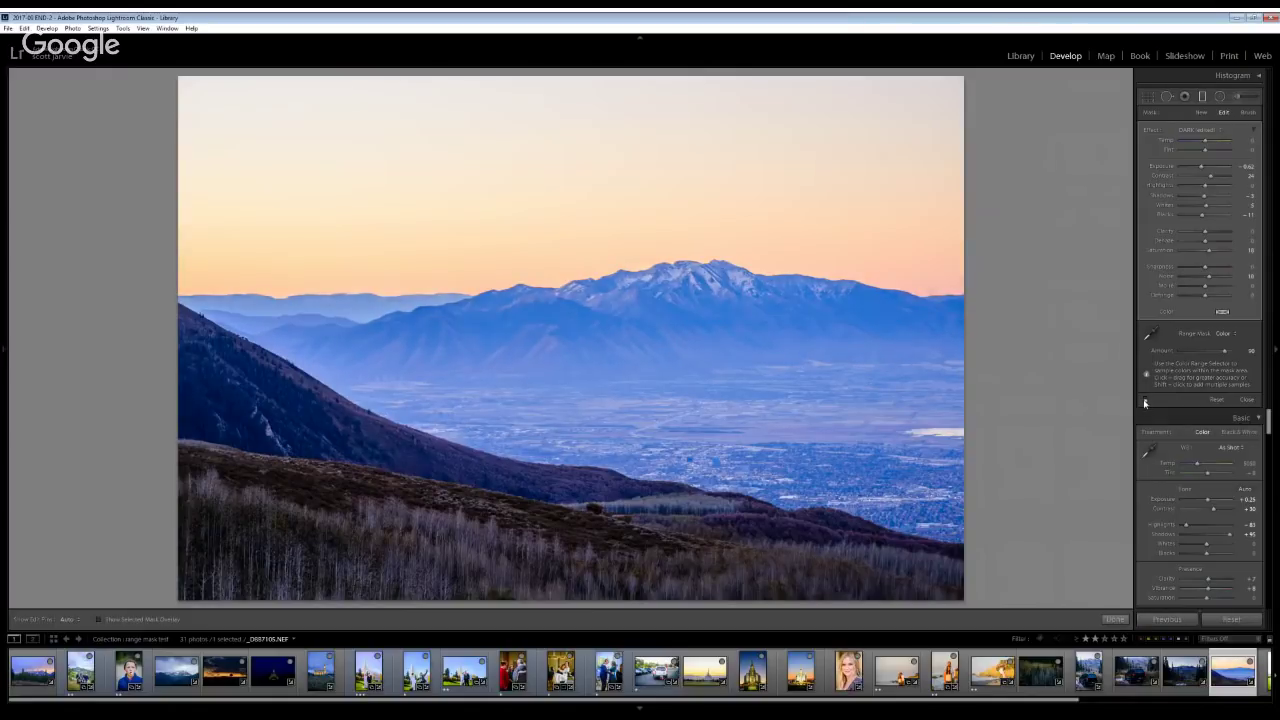
click(1145, 401)
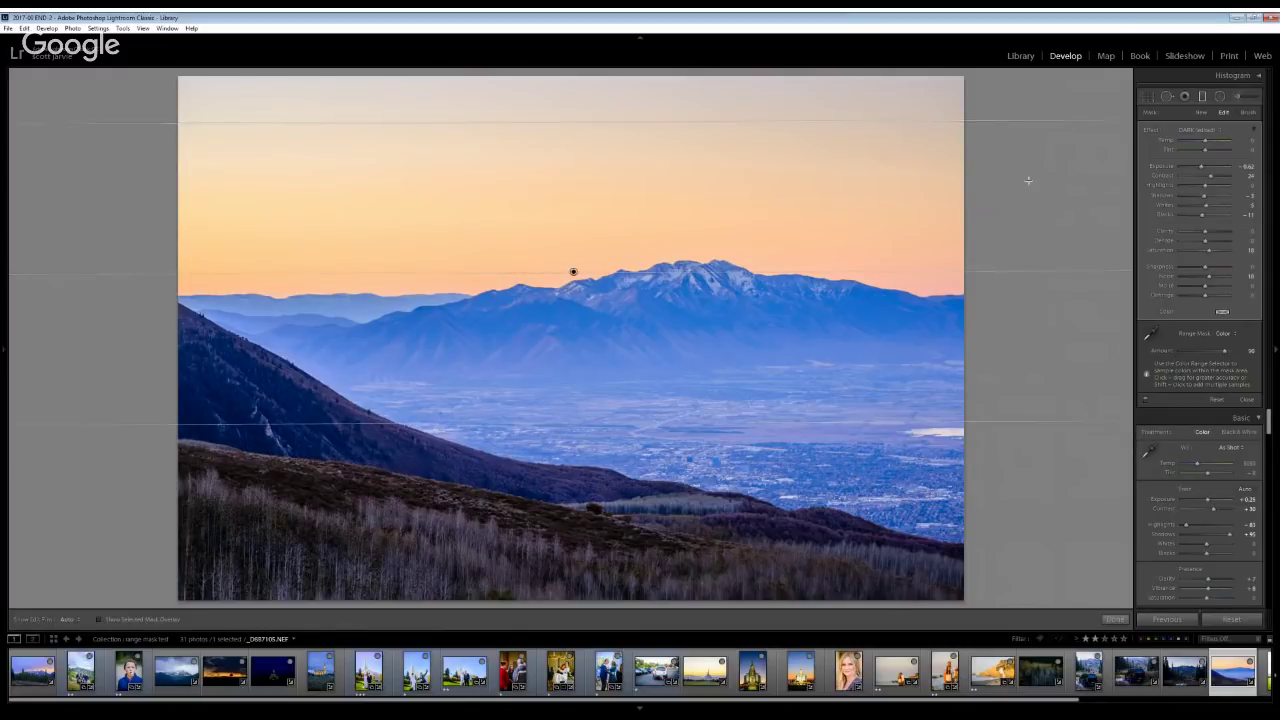
key(h)
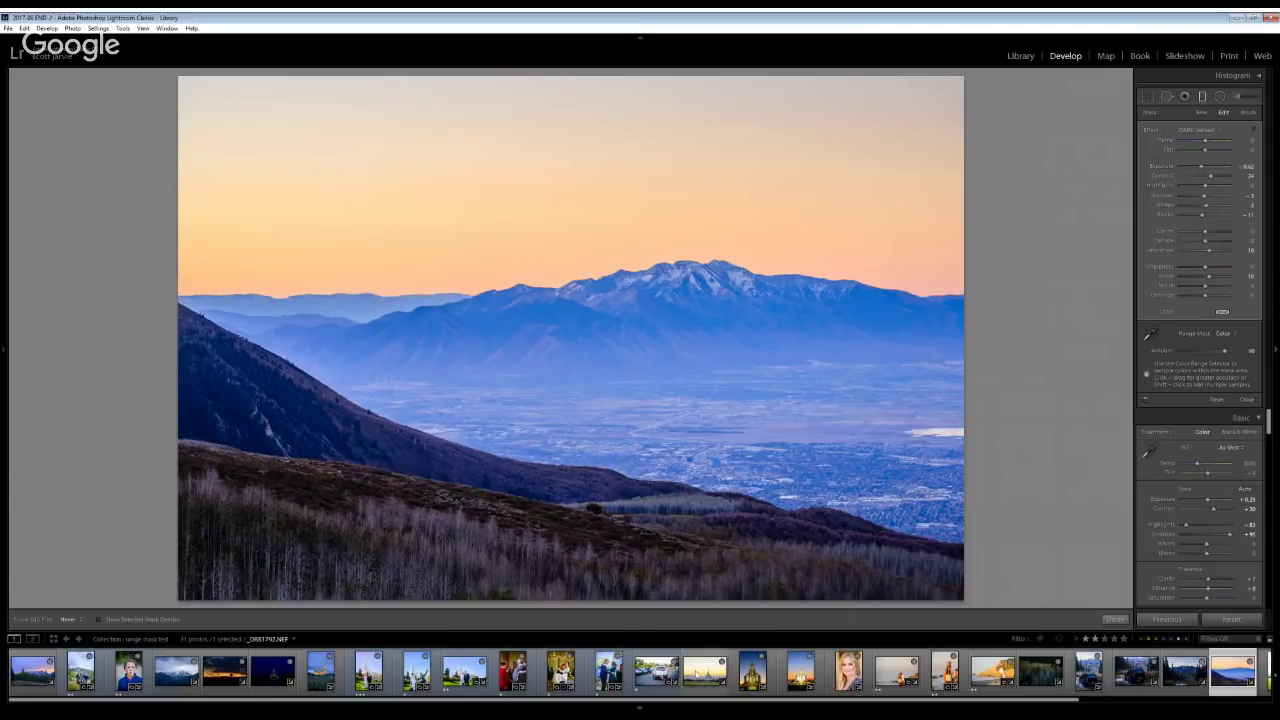
On the temple photo, lower exposure slightly and paint a Light brush adjustment (size 31)
click(697, 675)
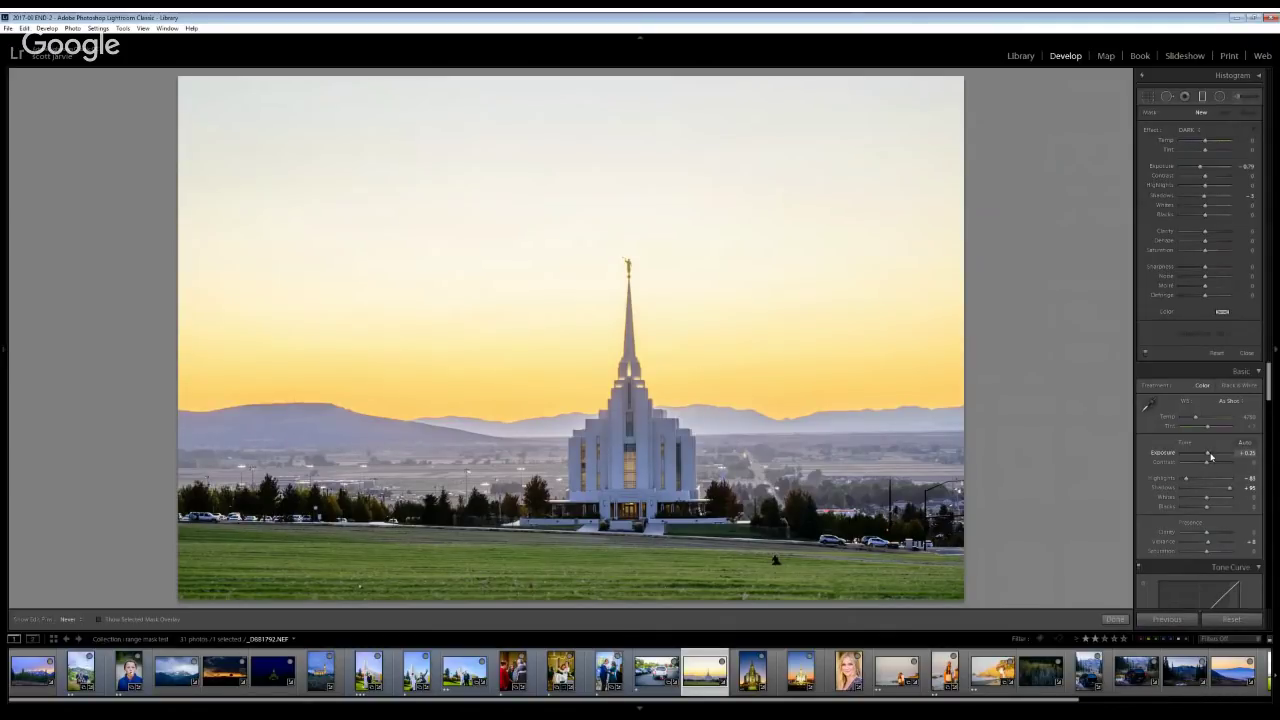
drag(1210, 456, 1208, 457)
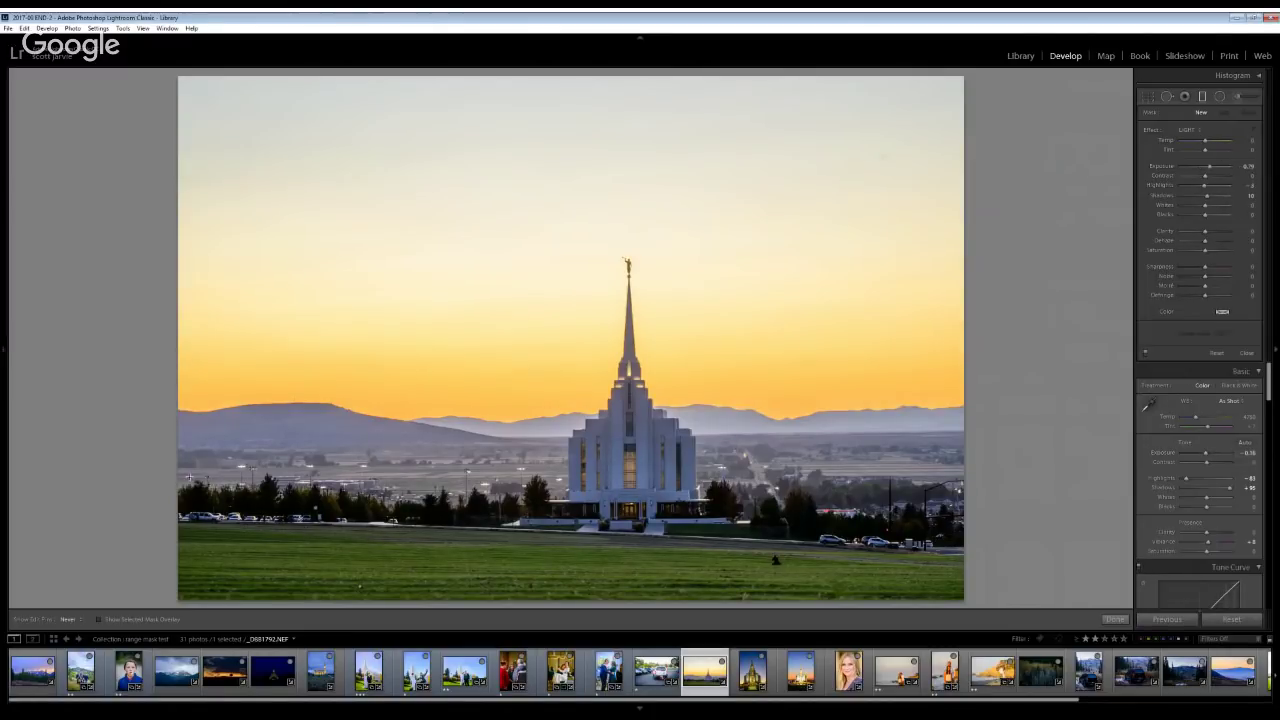
click(1239, 97)
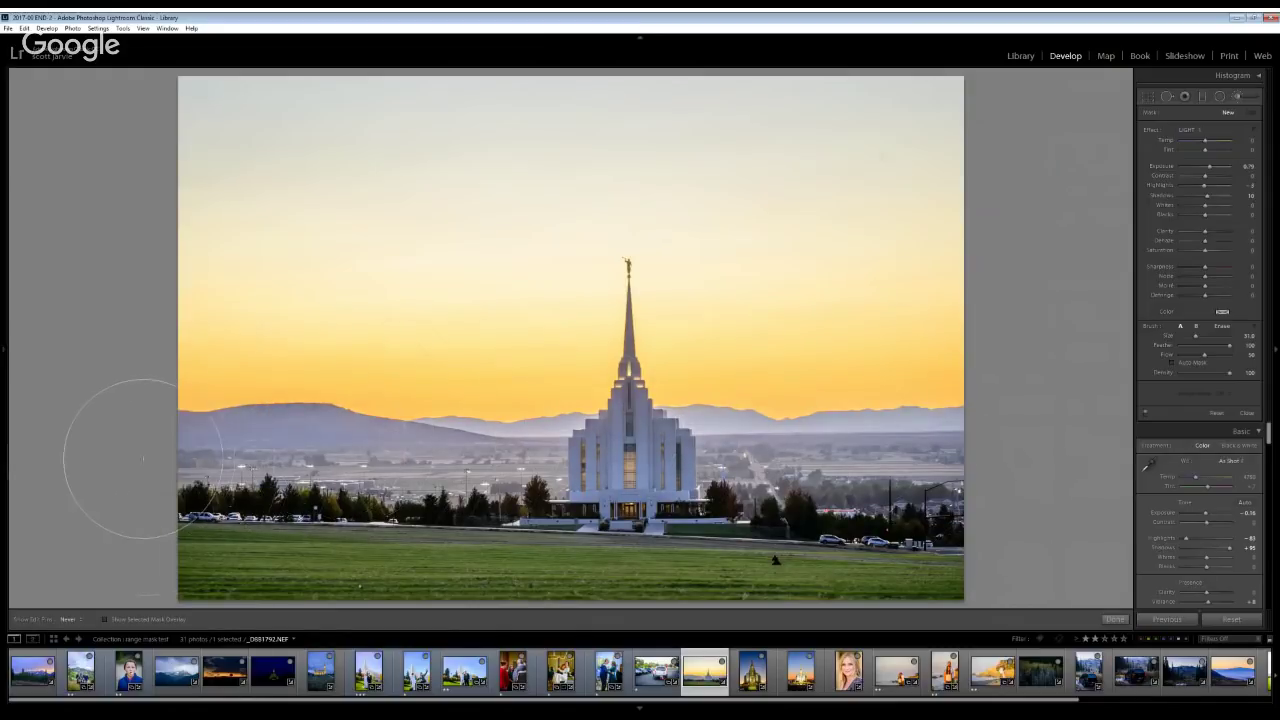
click(592, 530)
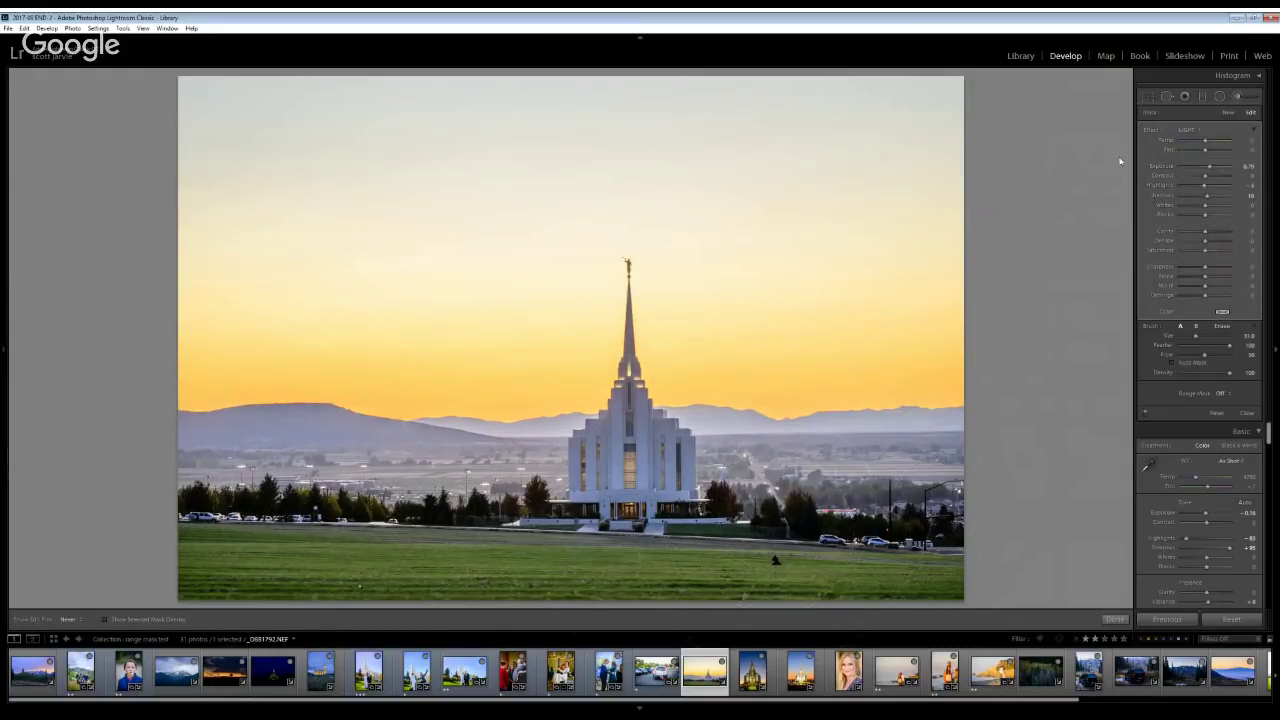
Crop the temple photo tighter, pulling in the bottom-right corner, top edge, and both sides
click(1148, 97)
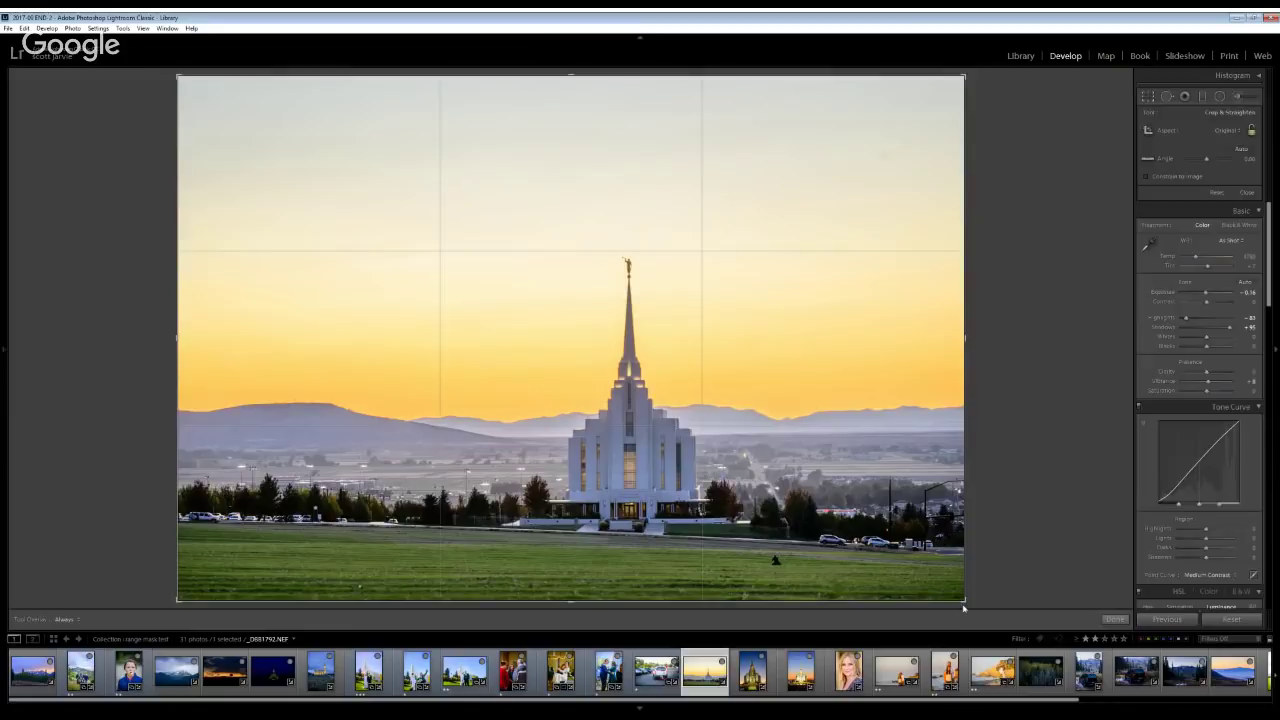
drag(963, 600, 888, 593)
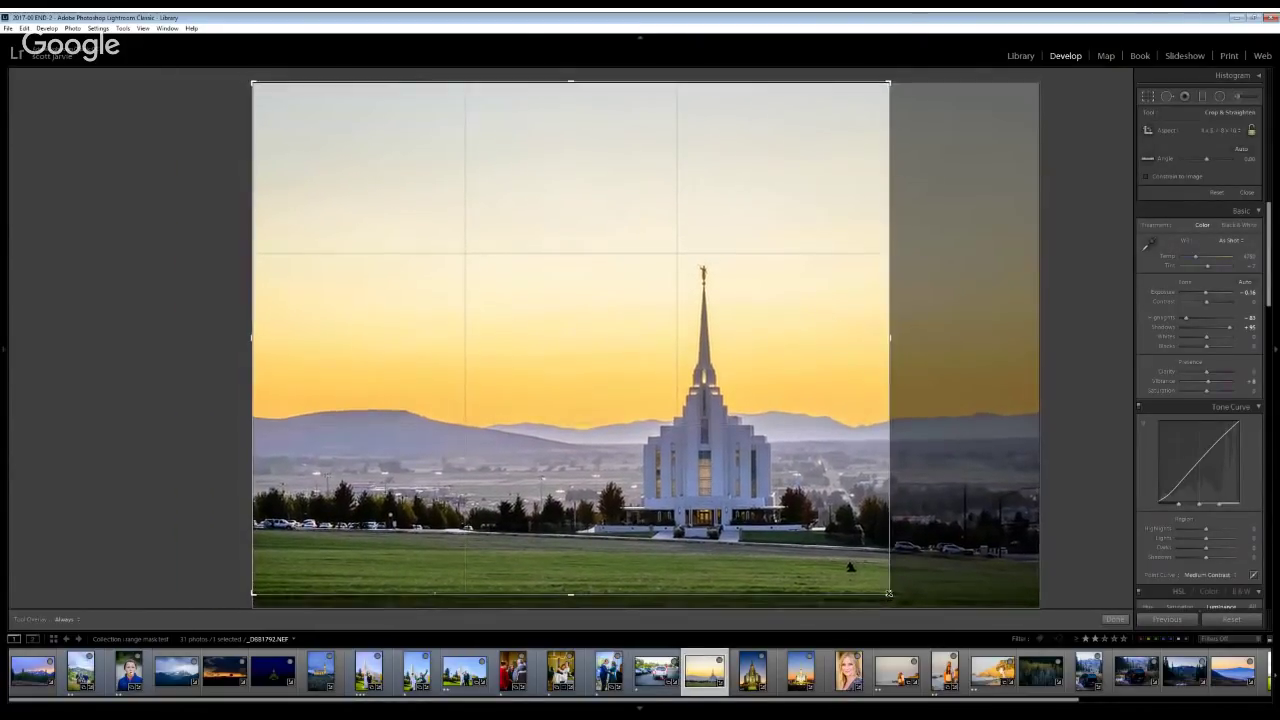
drag(652, 82, 652, 122)
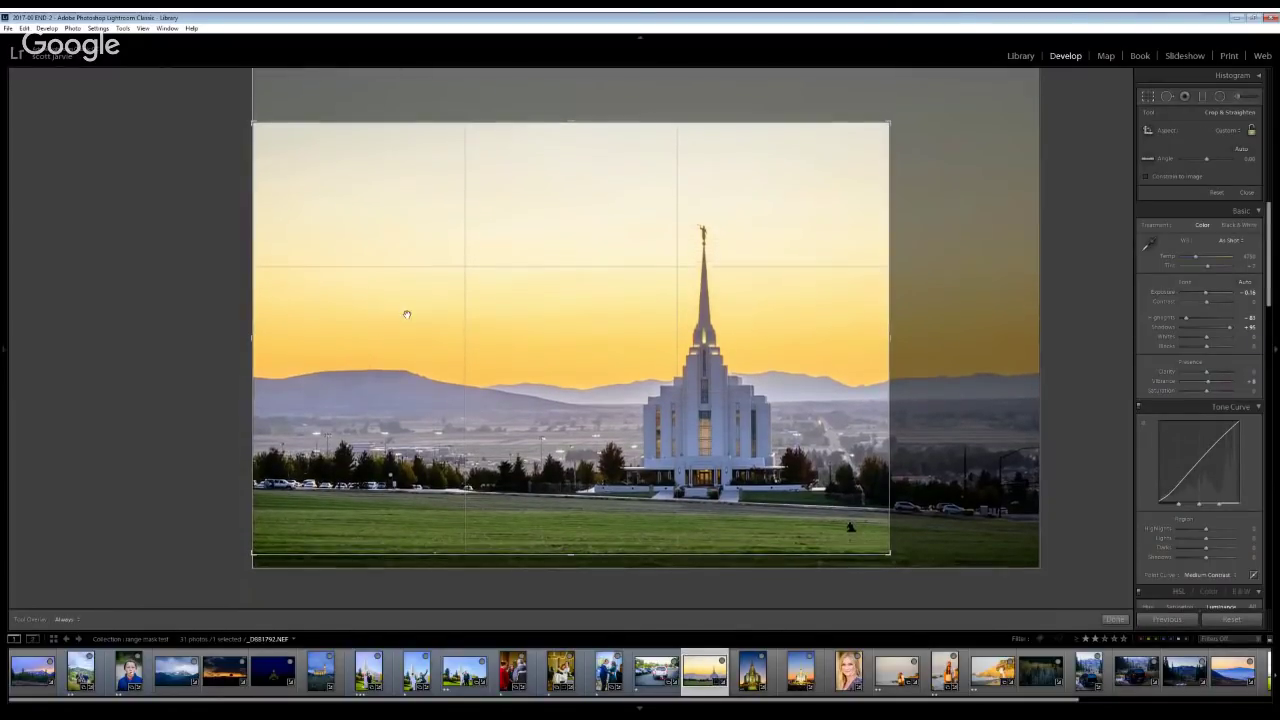
drag(255, 343, 263, 342)
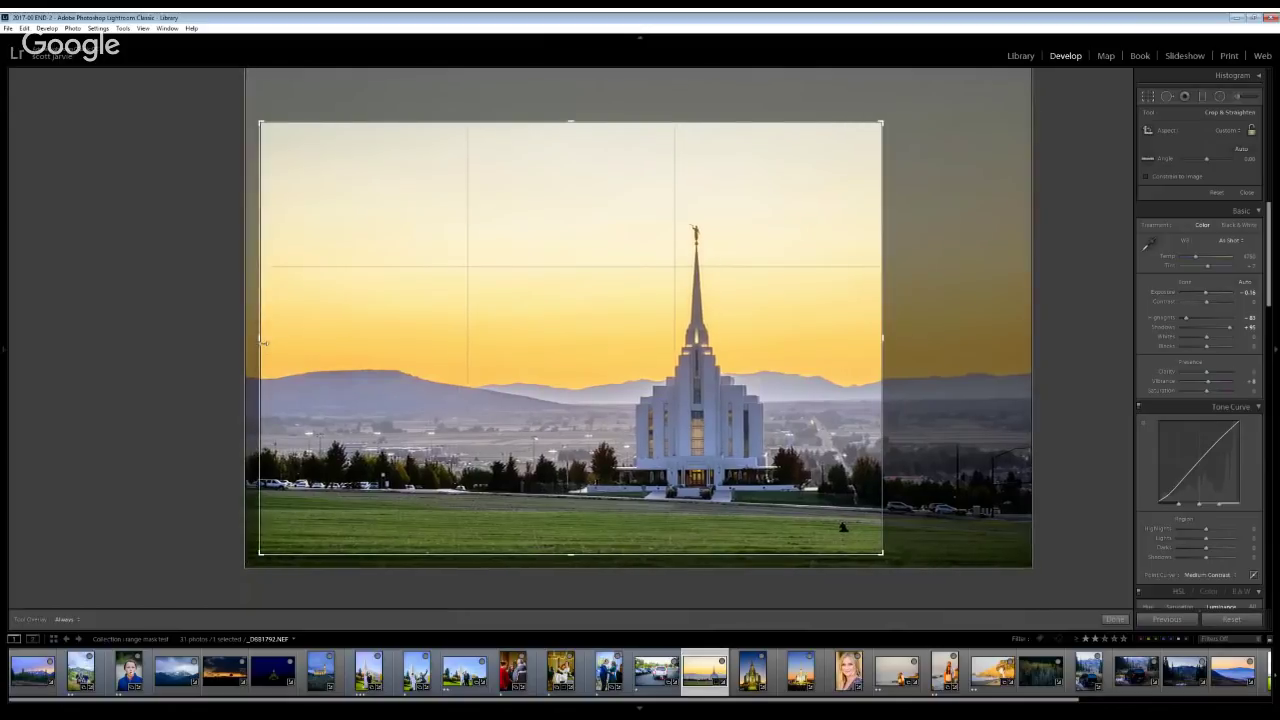
key(Return)
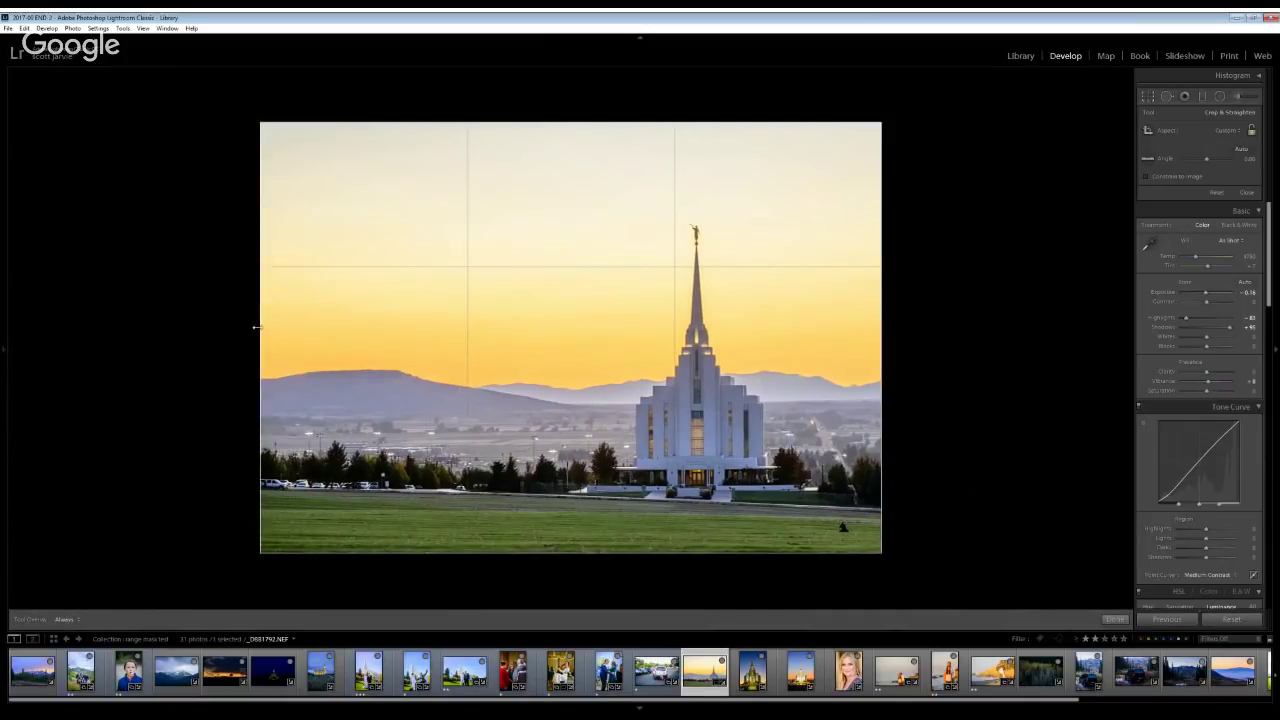
drag(252, 330, 270, 328)
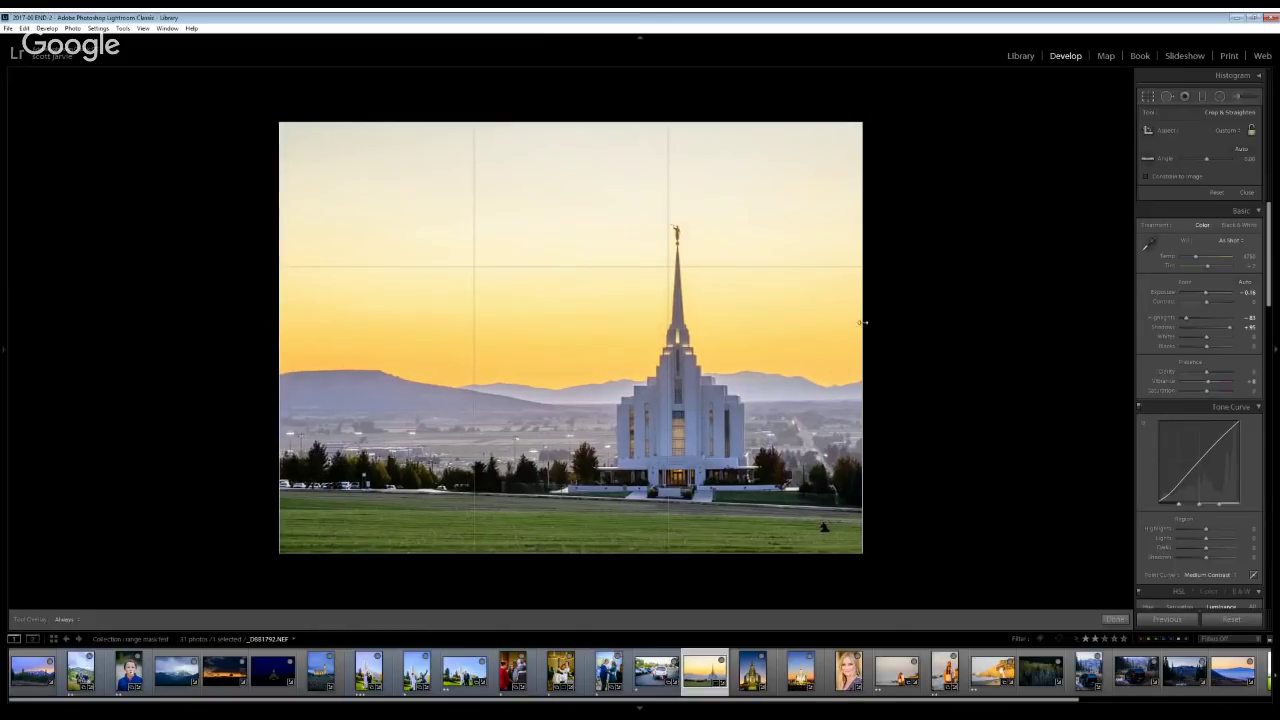
mouse_move(863, 322)
mouse_down()
mouse_move(906, 326)
mouse_move(864, 329)
mouse_up()
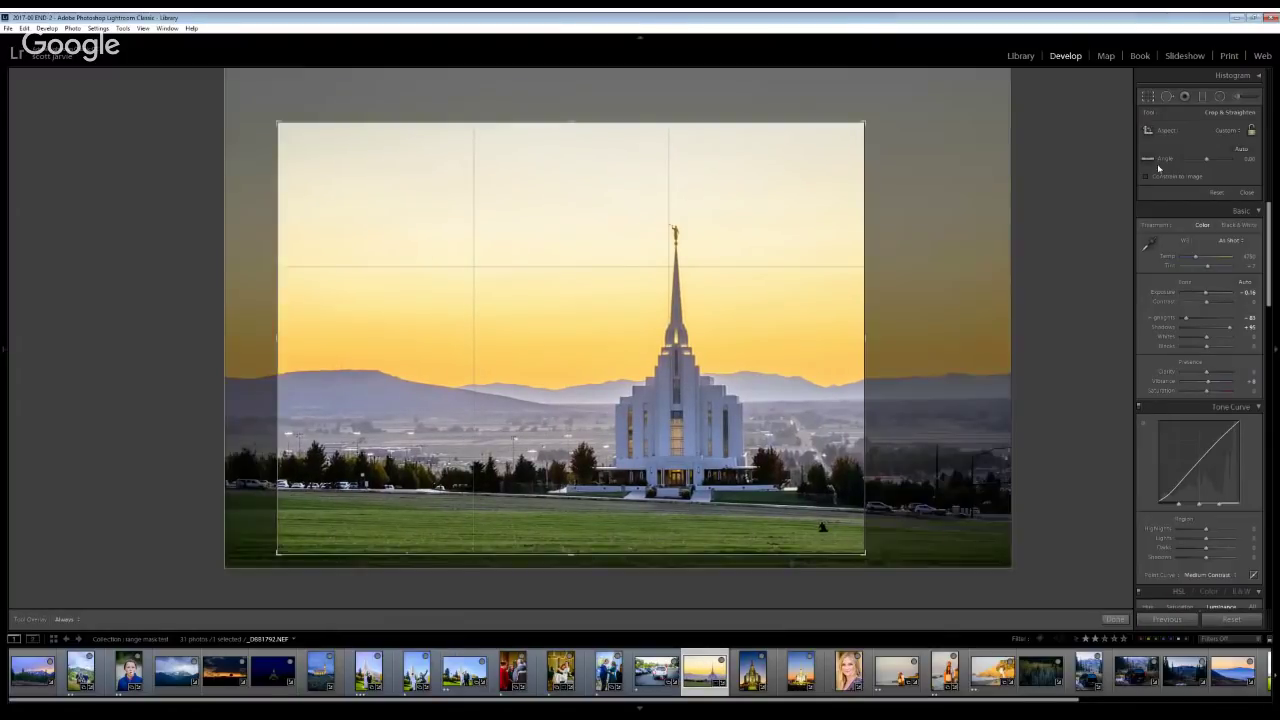
Apply the narrower crop and heal the dark grass spot, sourcing from a cleaner grass patch
click(1167, 97)
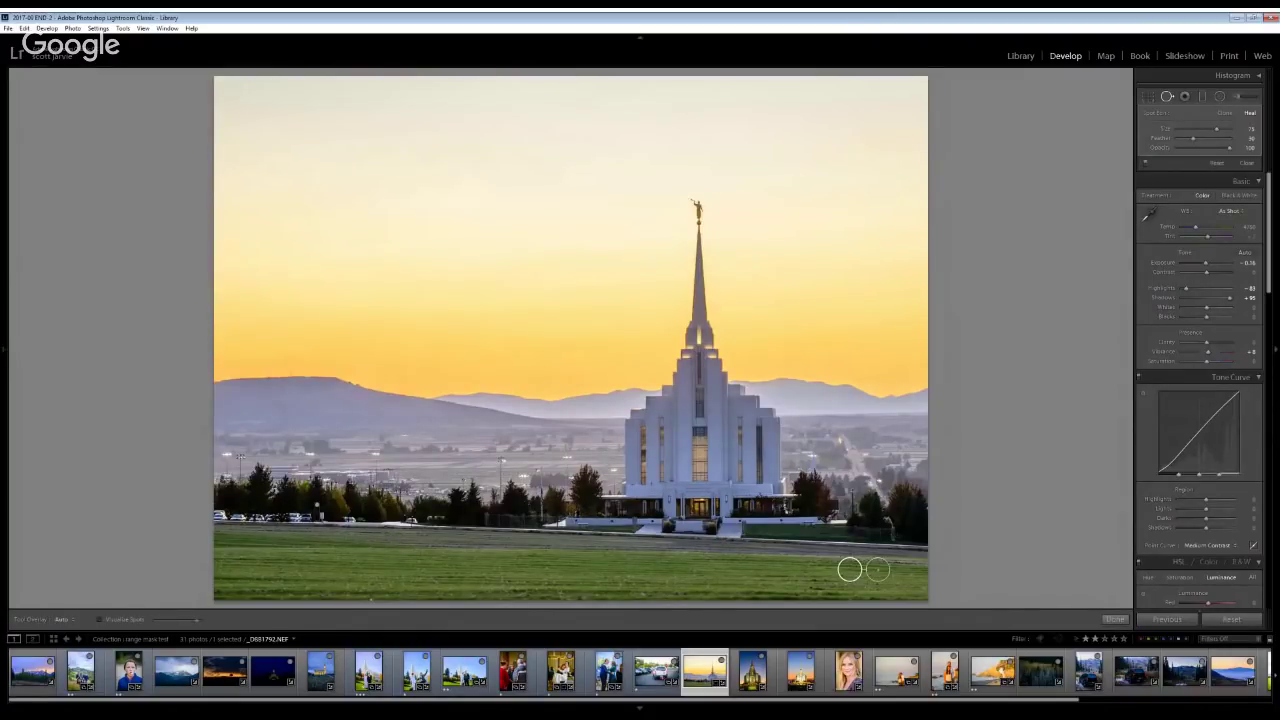
key(h)
key(h)
key(h)
key(h)
key(h)
key(h)
drag(826, 566, 745, 563)
click(907, 570)
key(h)
click(1247, 98)
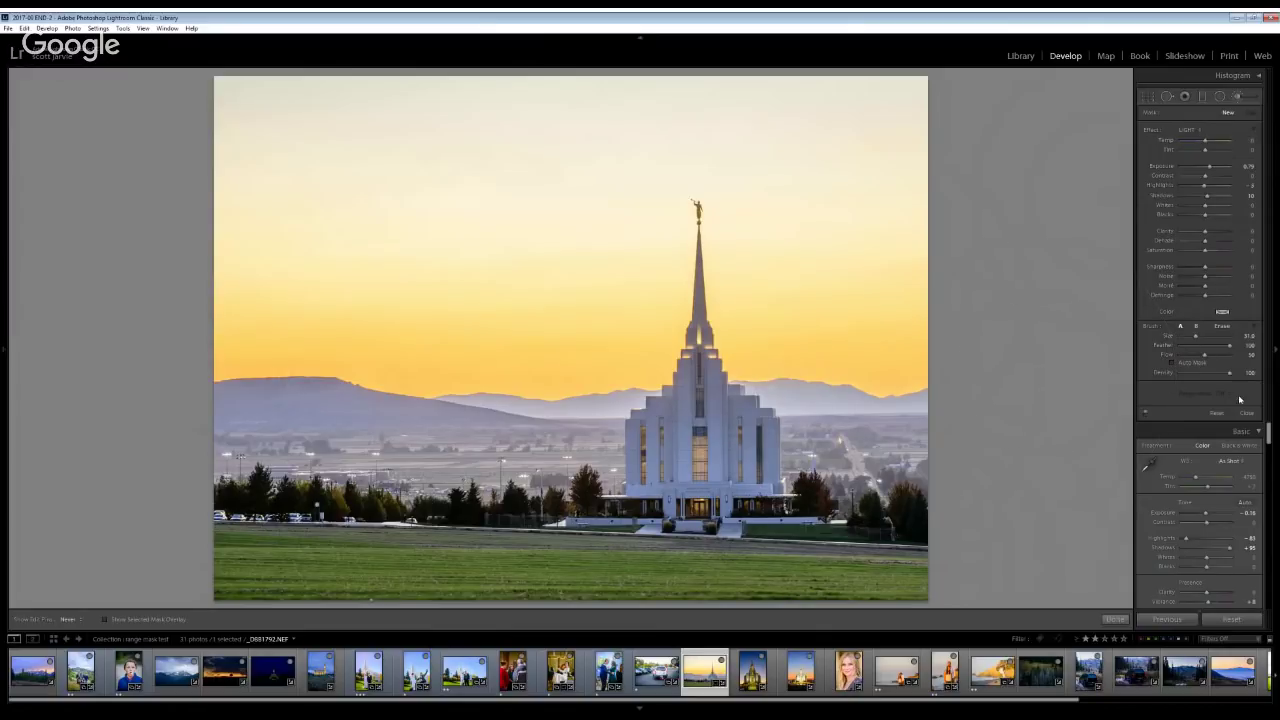
Give the brush Dehaze 28 and Contrast +15, then paint it over the temple
click(1243, 98)
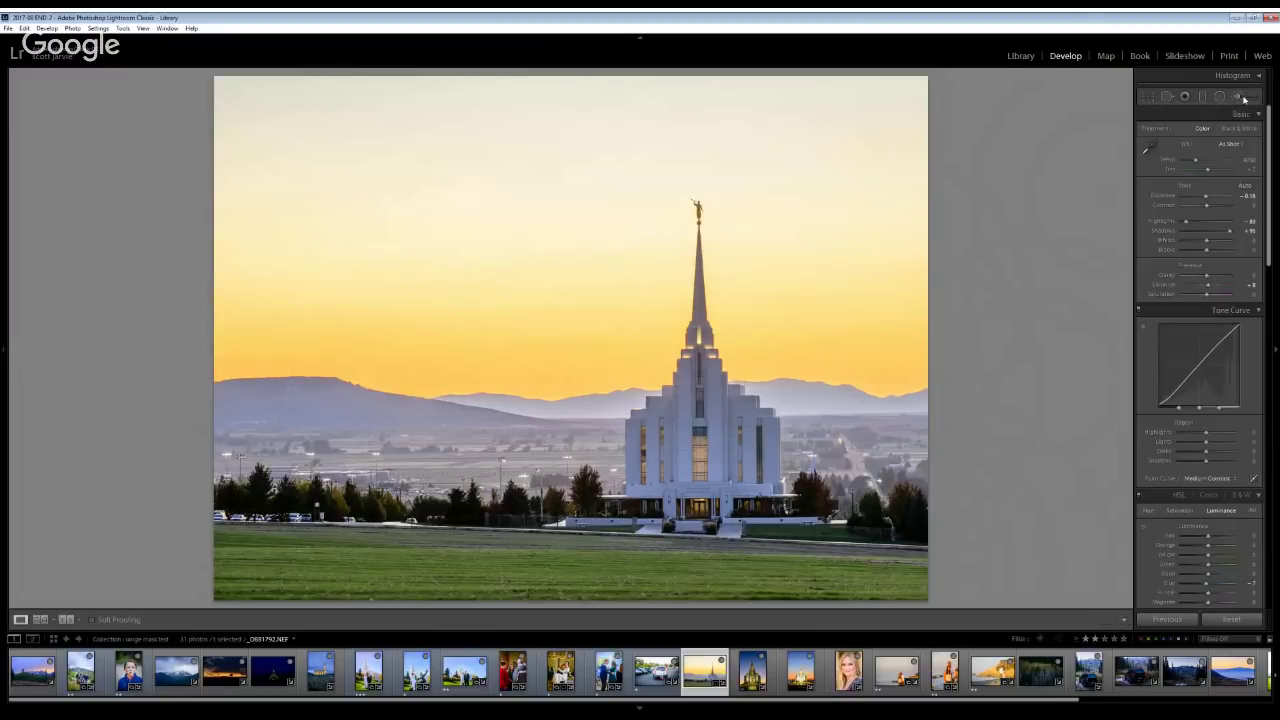
click(1241, 97)
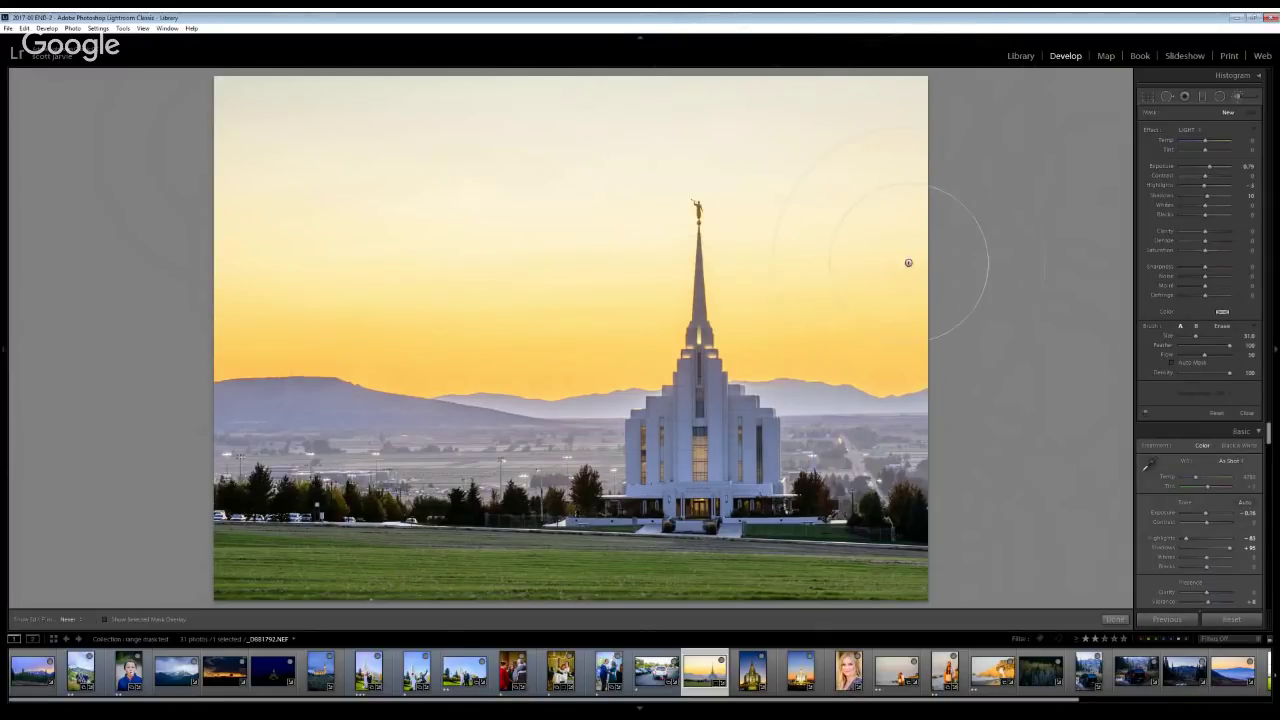
scroll(737, 389, down, 3)
scroll(763, 489, down, 3)
drag(1216, 243, 1220, 243)
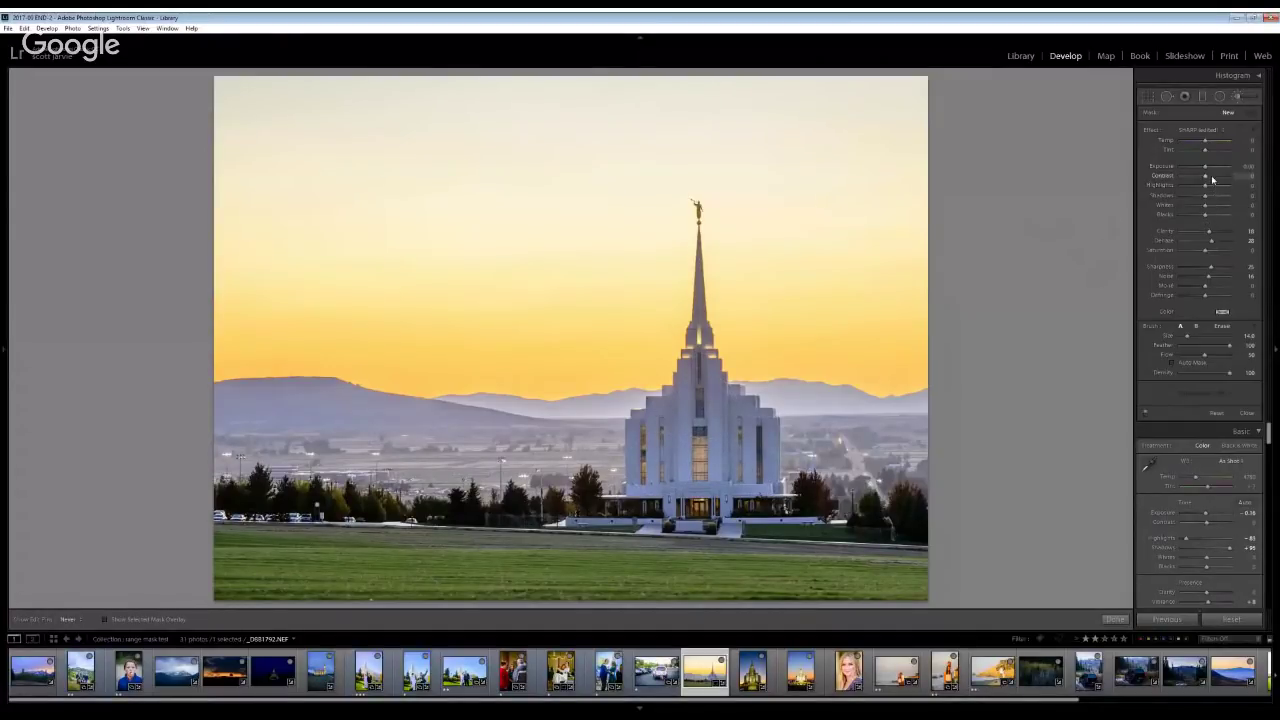
drag(1205, 176, 1210, 179)
scroll(632, 500, down, 3)
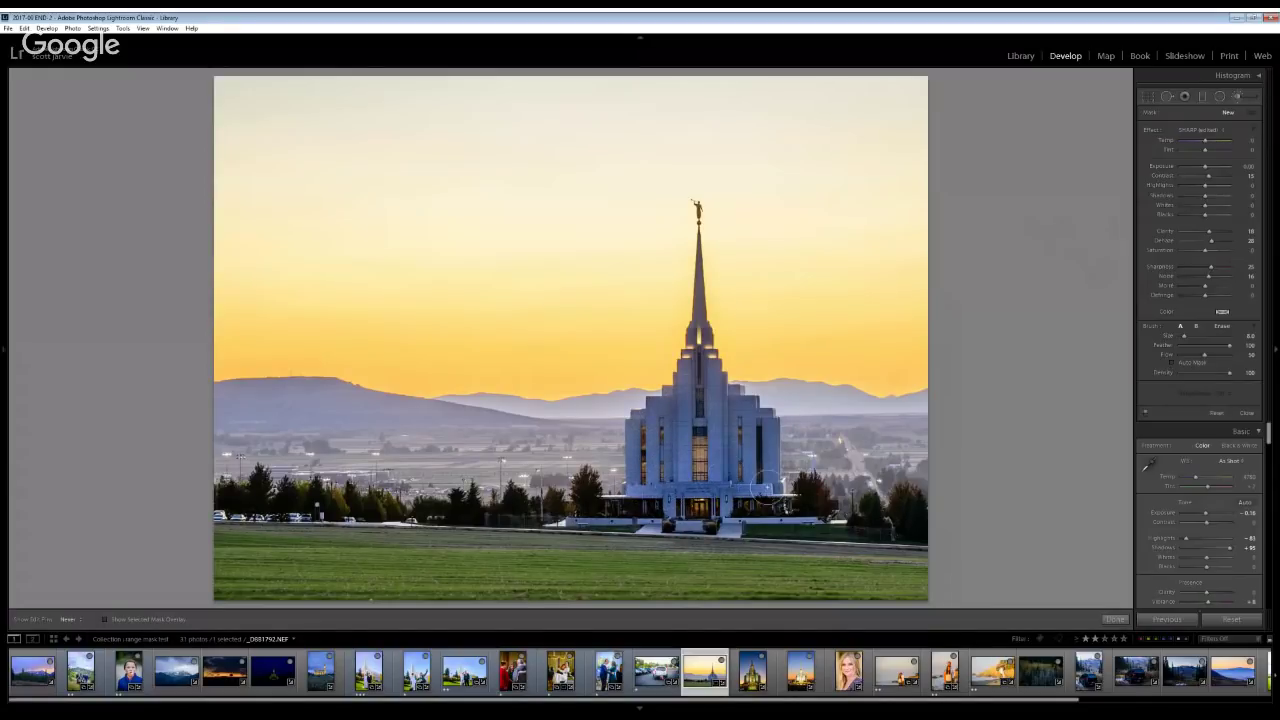
click(642, 450)
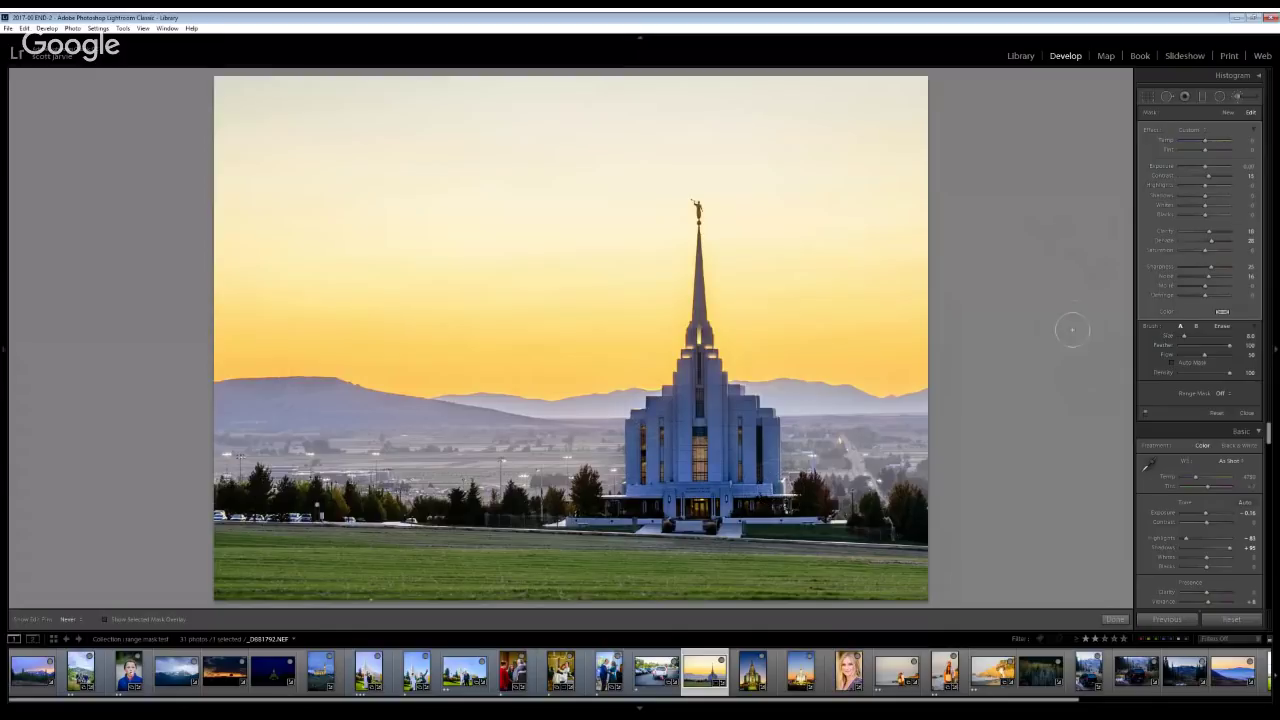
Retune the temple brush: Contrast 0, less Saturation and Clarity, more Whites and Shadows, Exposure 0.29
drag(1211, 175, 1206, 181)
drag(1210, 243, 1208, 244)
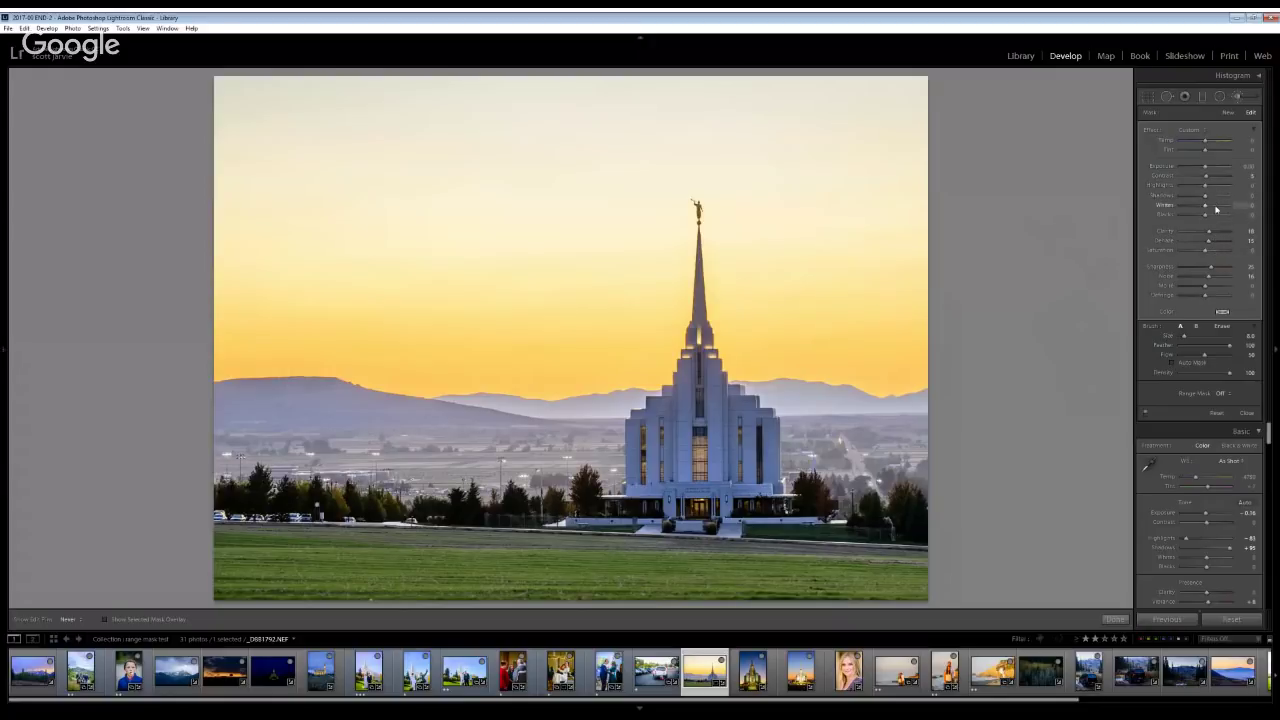
drag(1216, 209, 1211, 208)
drag(1209, 235, 1215, 240)
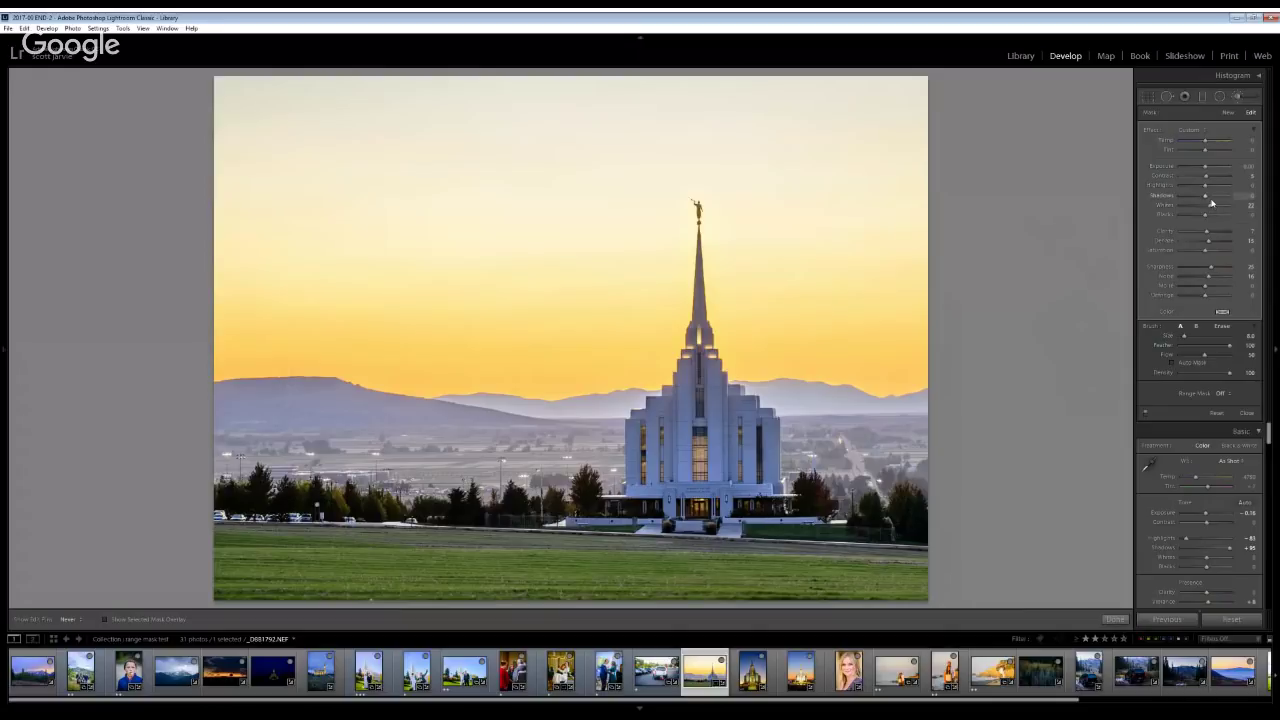
click(1211, 199)
drag(1211, 199, 1209, 199)
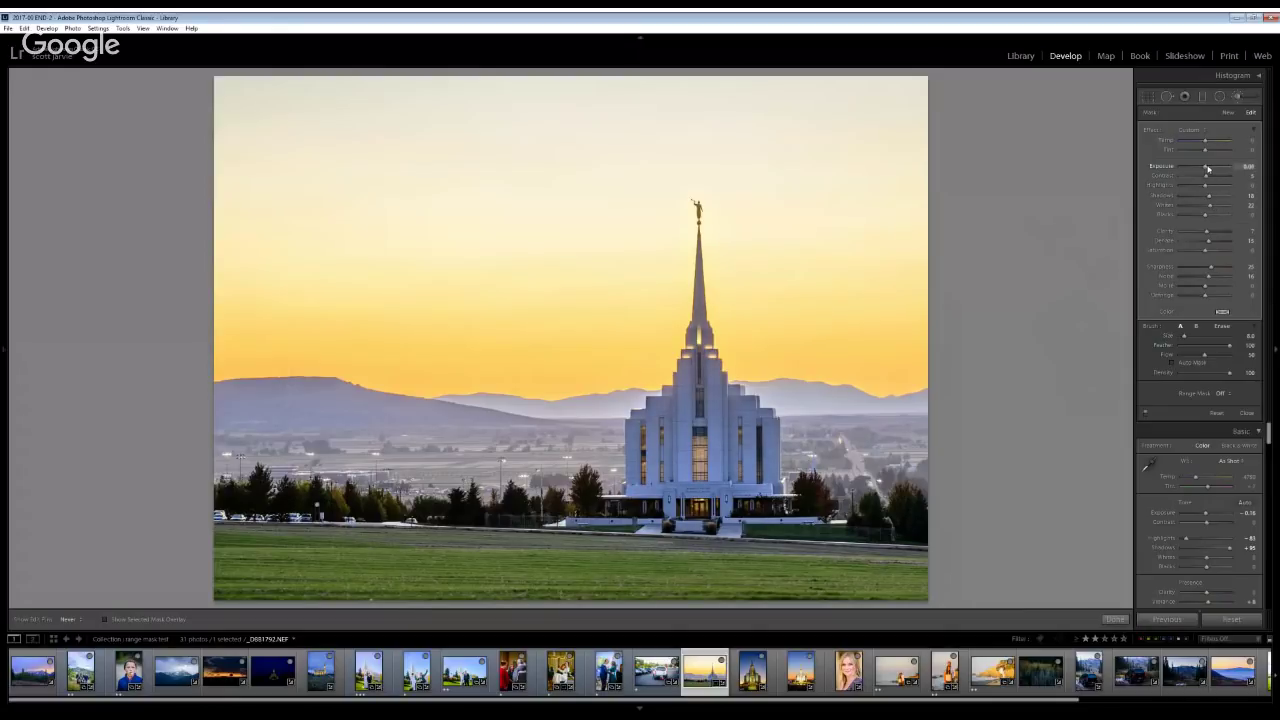
click(1208, 166)
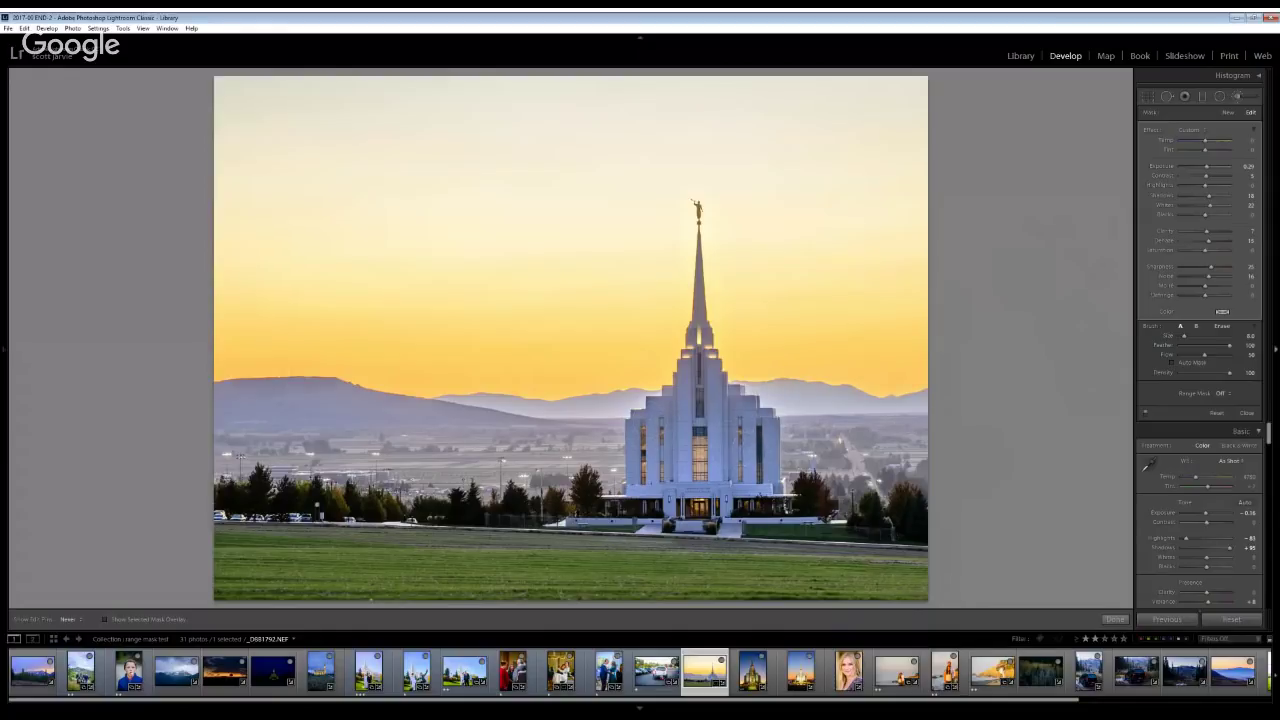
click(1146, 414)
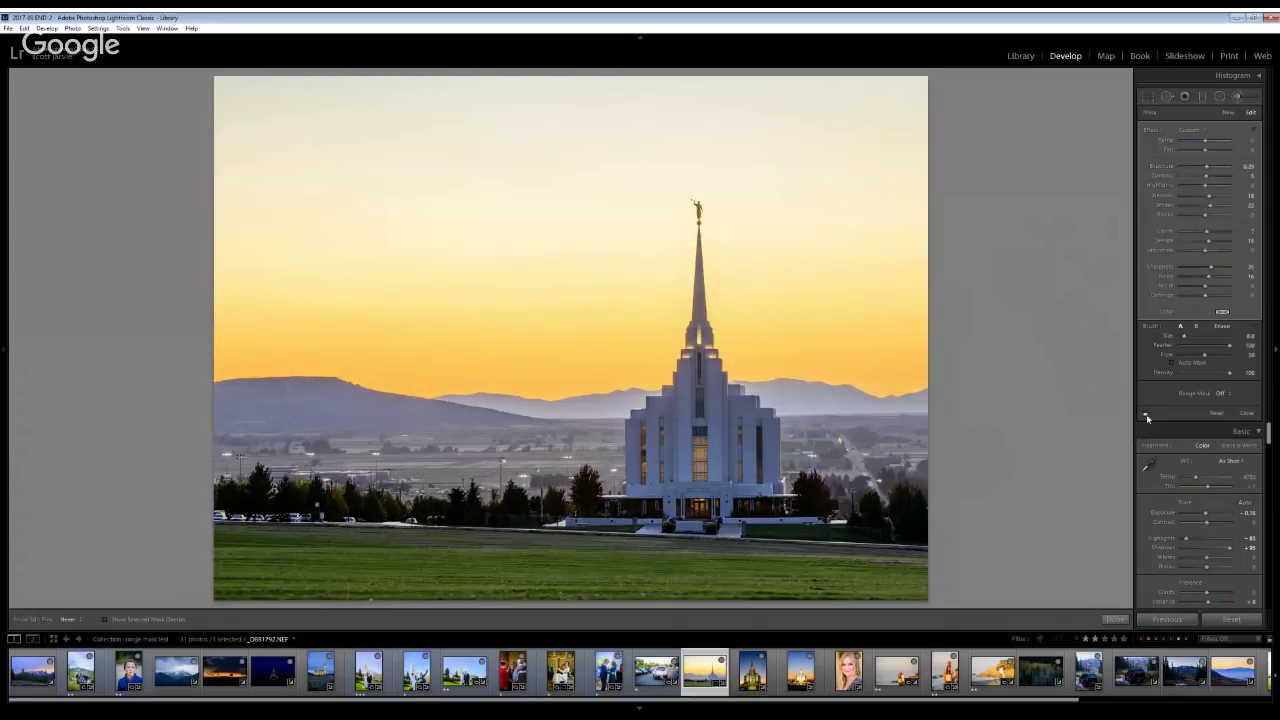
click(1146, 414)
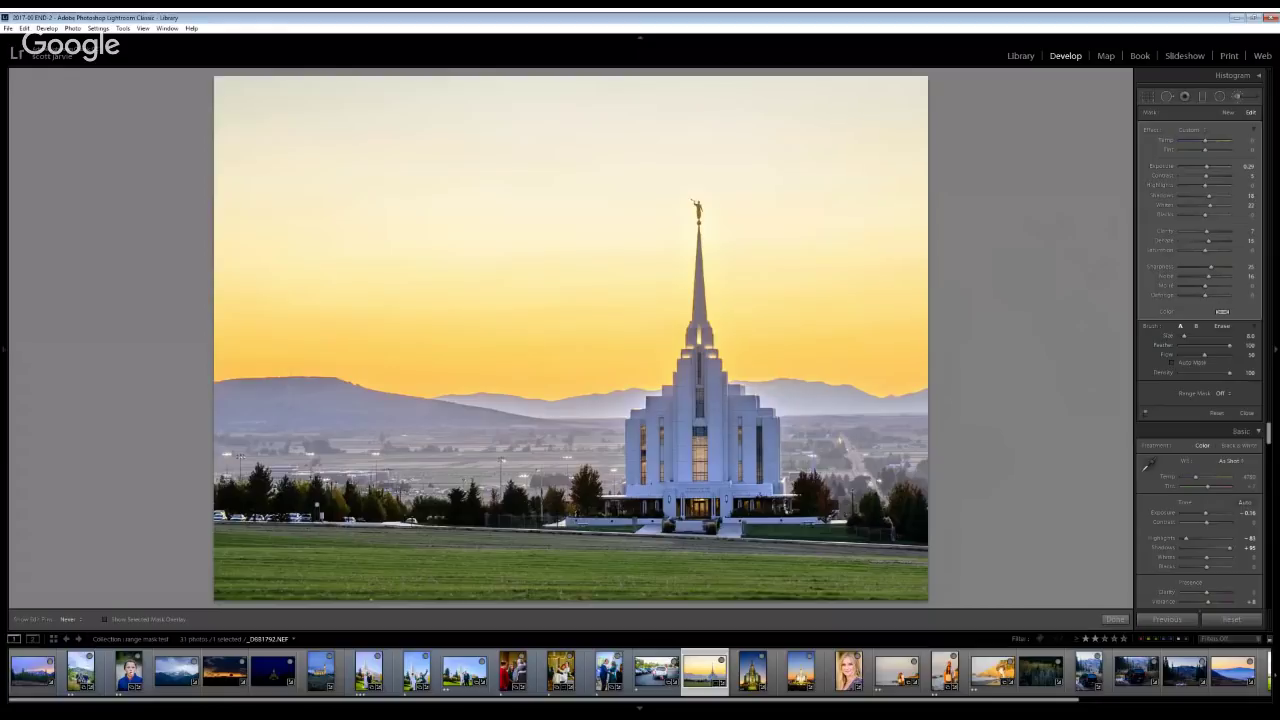
Limit the temple brush with a Color range mask sampled from the temple, checking the overlay
click(1222, 393)
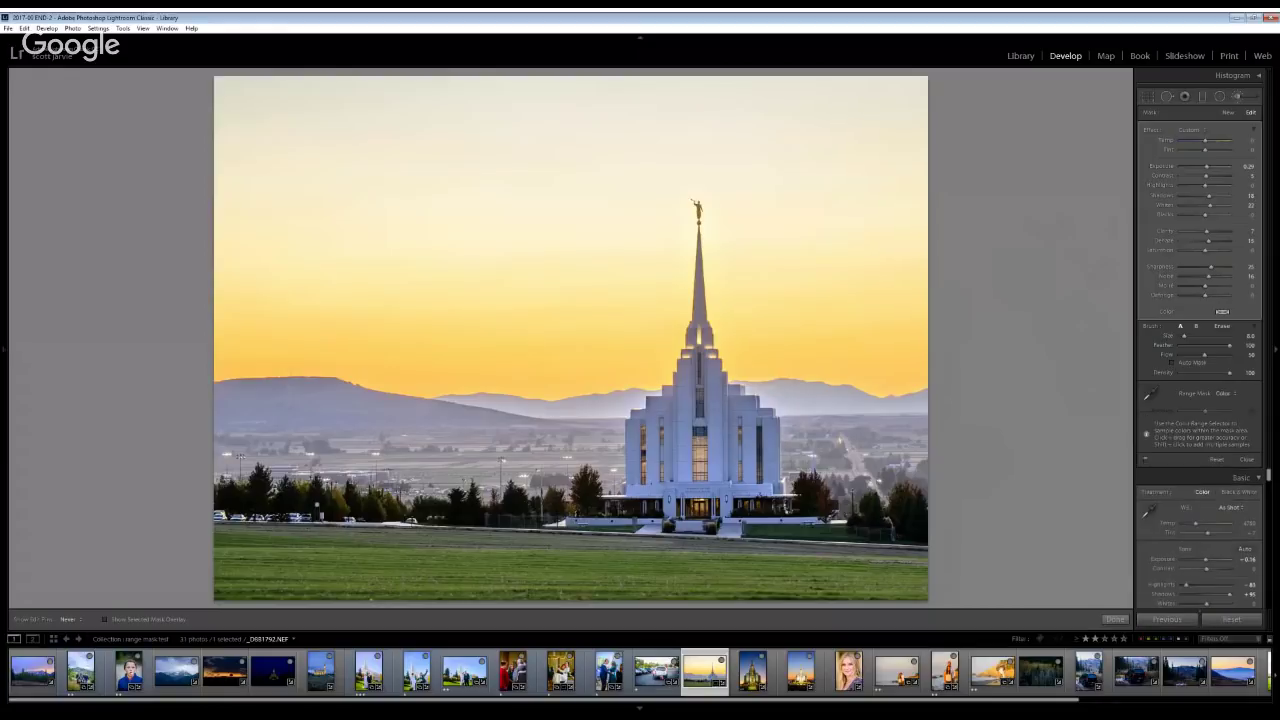
click(1148, 395)
drag(712, 400, 738, 441)
key(o)
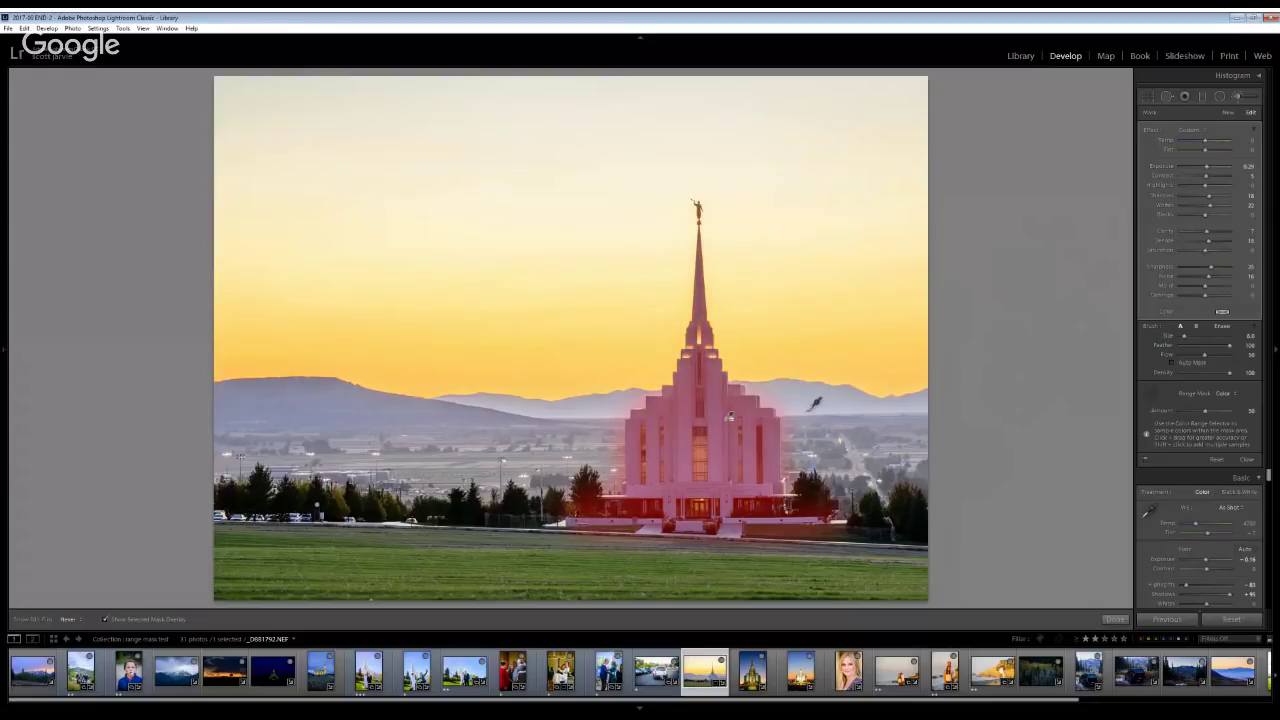
key(o)
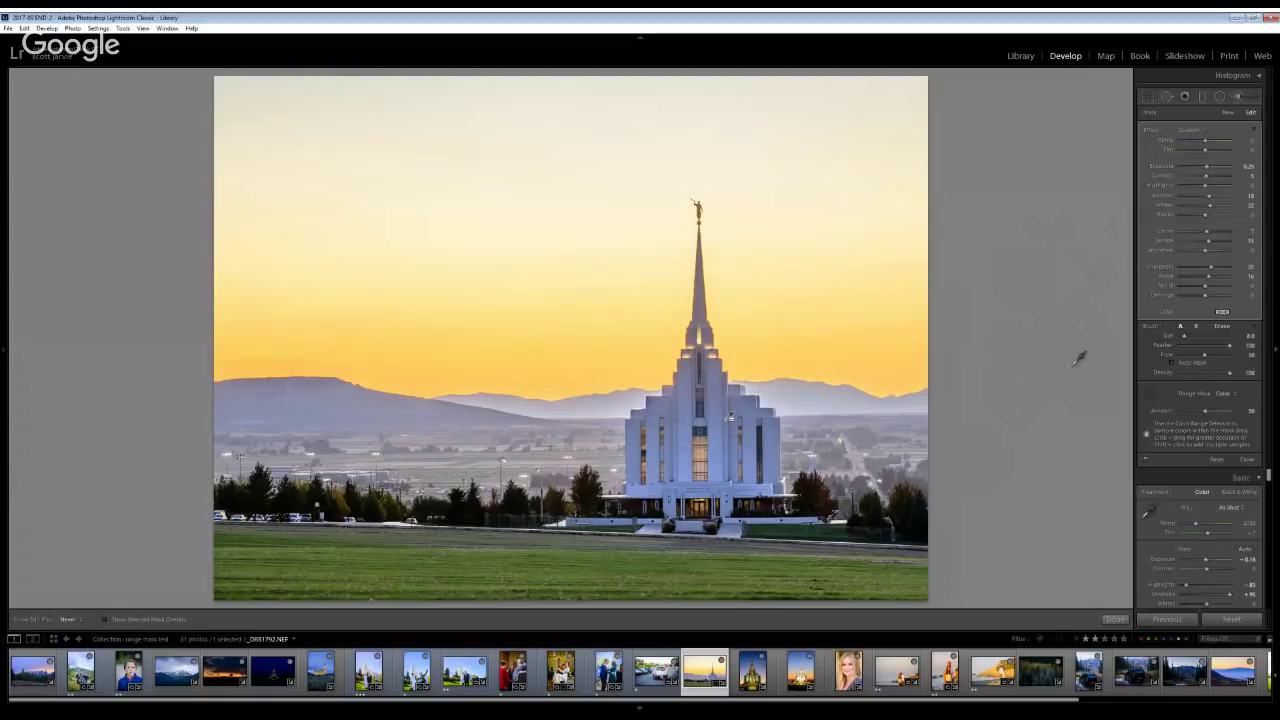
Switch to a Luminance range mask and try lower limits of 26, 40, 69, then 9
click(1224, 393)
click(1212, 407)
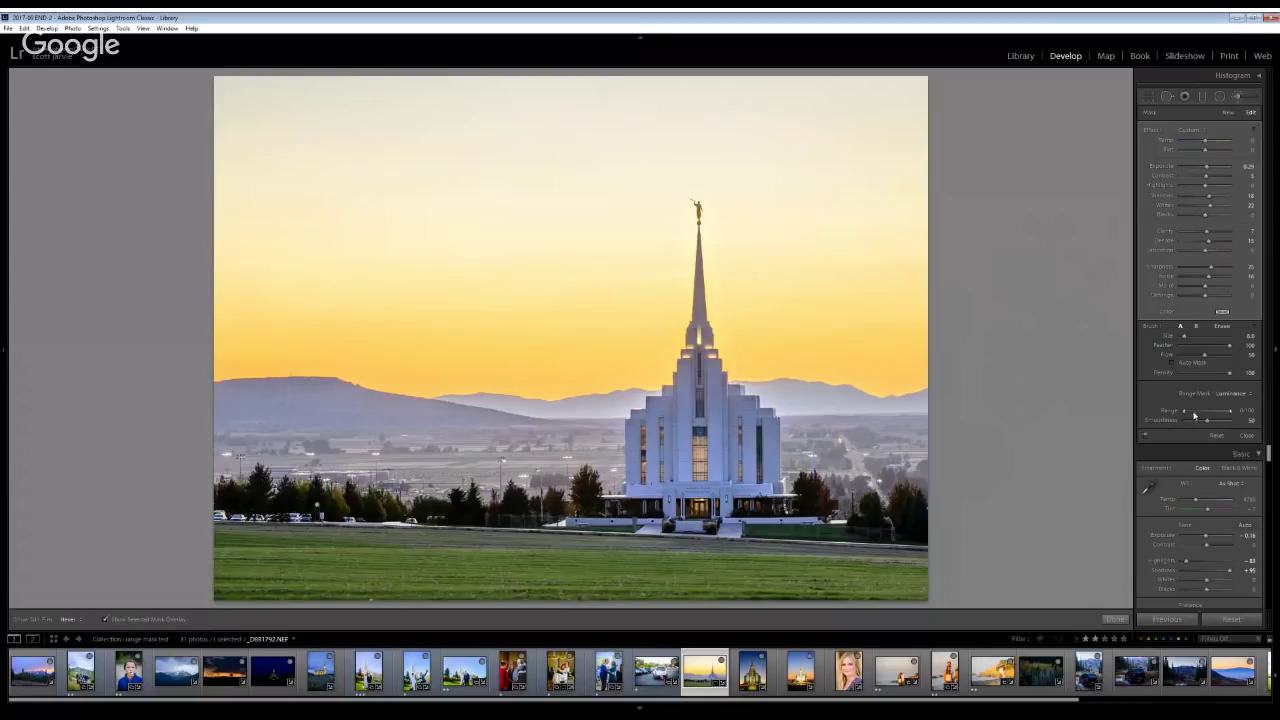
key(o)
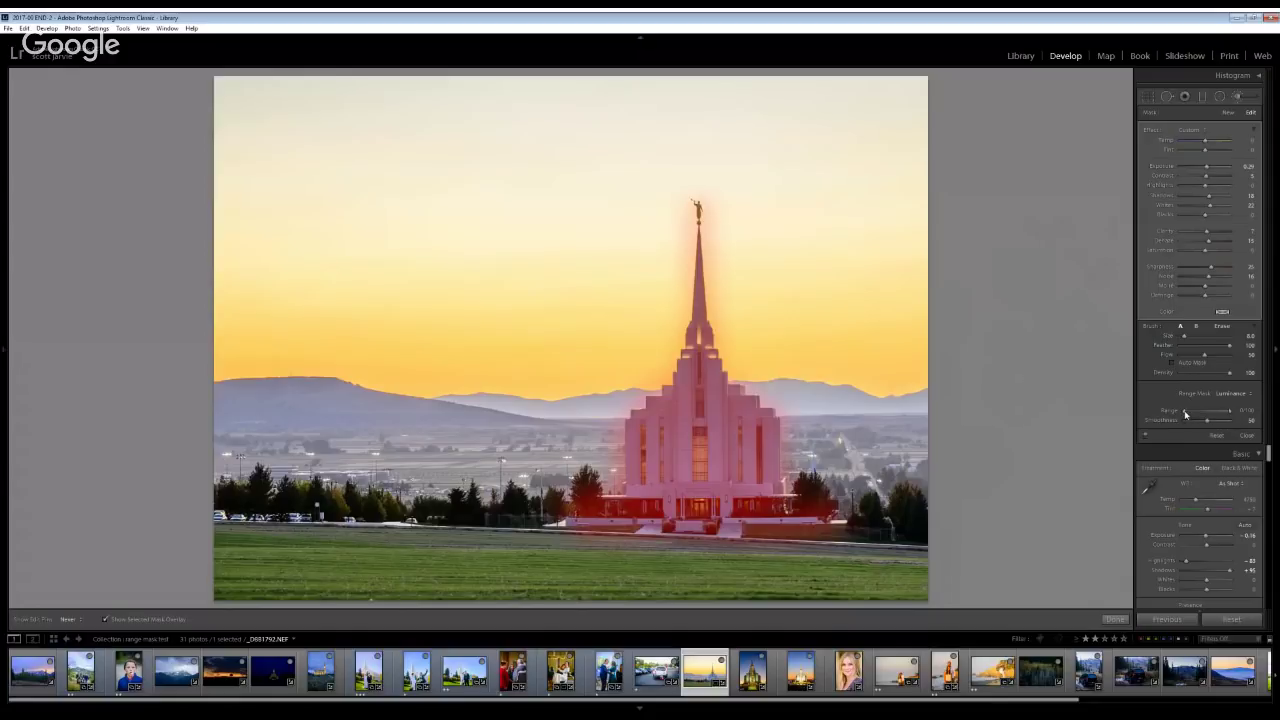
drag(1186, 414, 1197, 414)
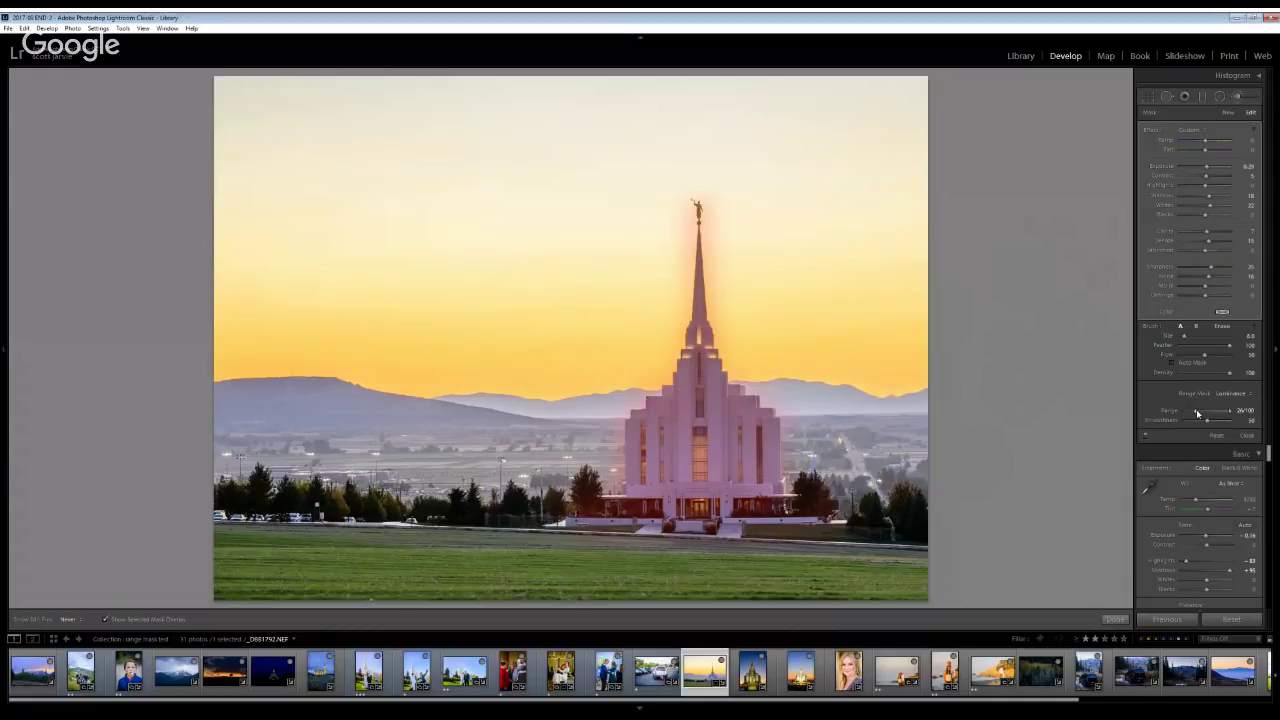
drag(1197, 414, 1205, 412)
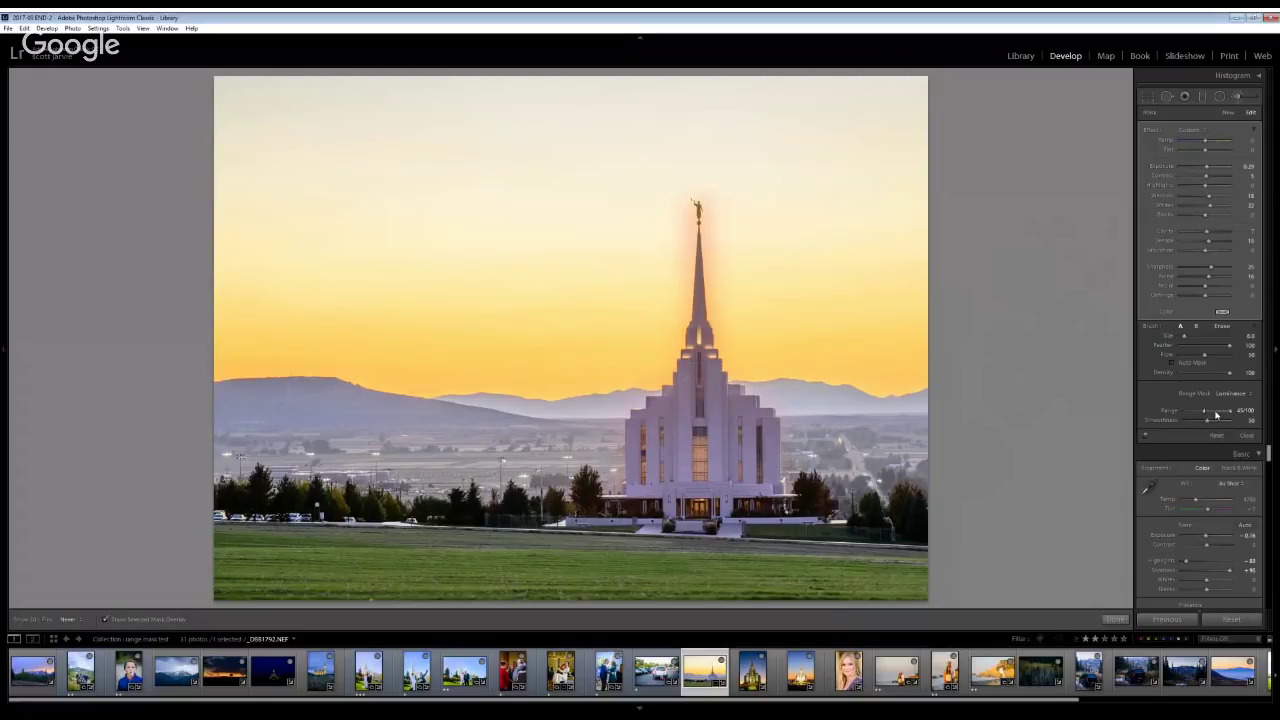
drag(1204, 414, 1216, 413)
drag(1216, 413, 1189, 415)
Return the range mask to Color, sample the temple, and reduce the Amount to about 5
key(o)
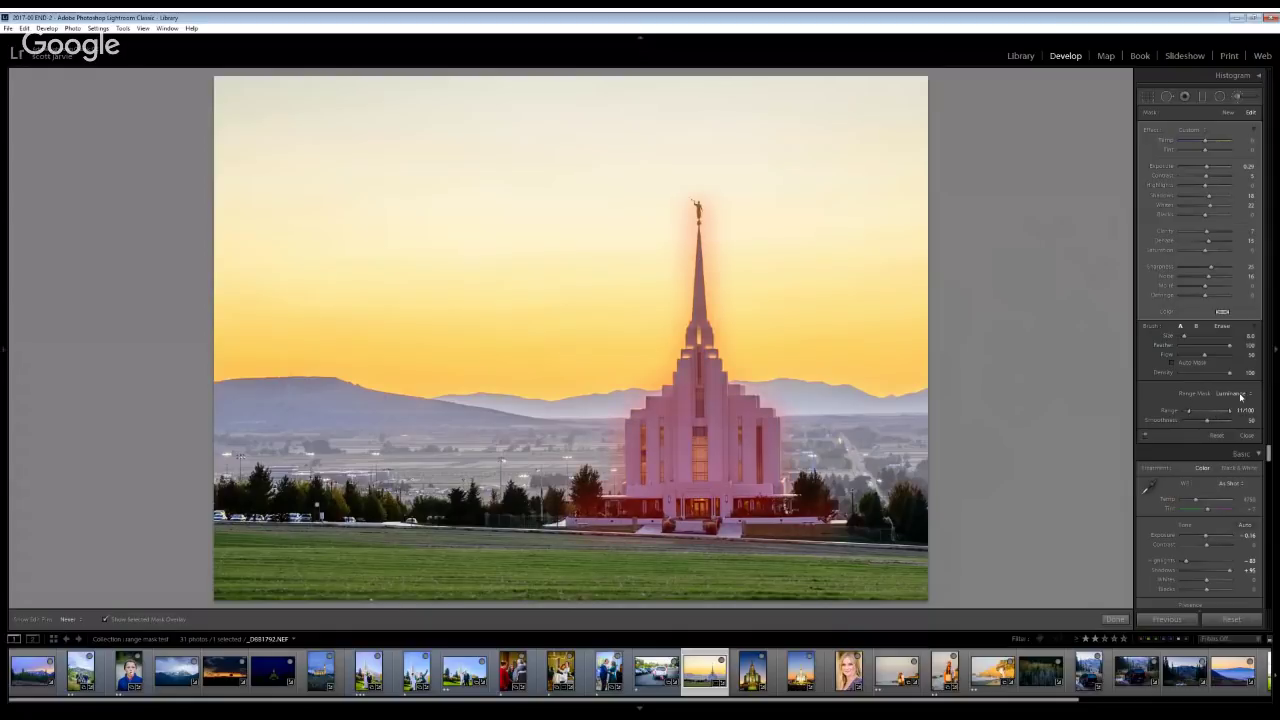
click(1235, 393)
click(1230, 380)
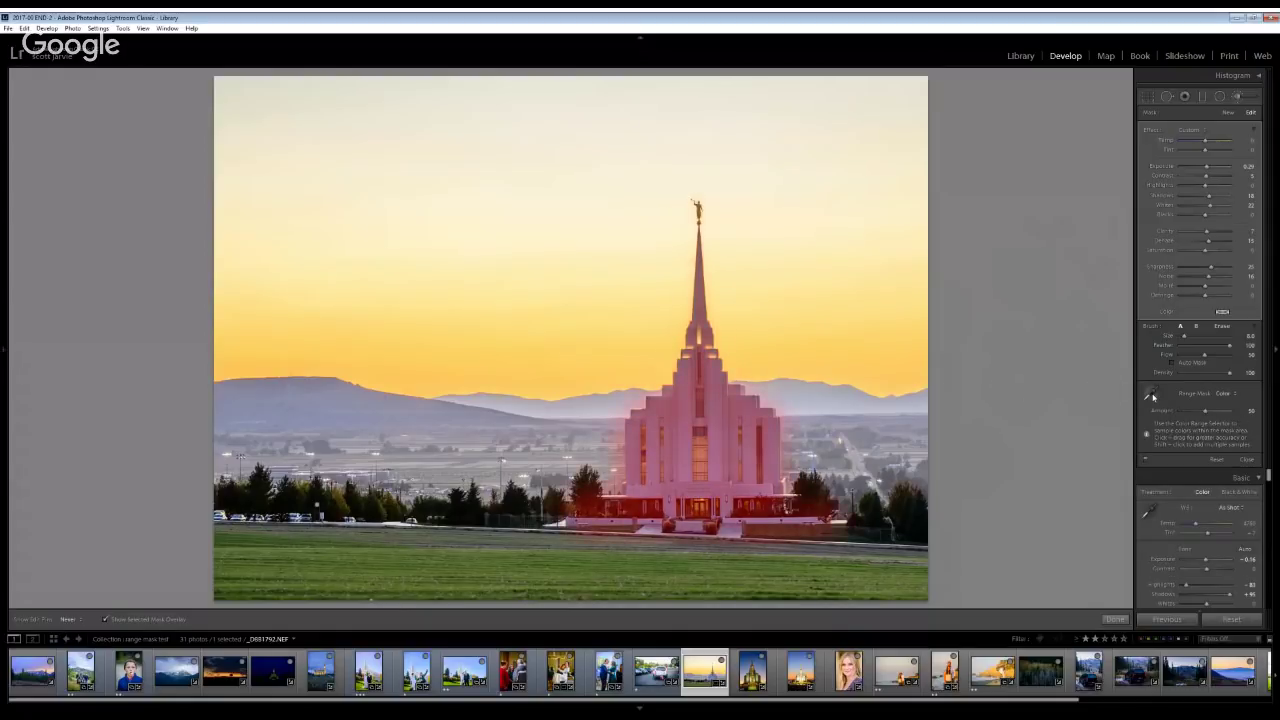
click(1150, 395)
click(729, 416)
drag(1208, 414, 1203, 416)
drag(1196, 413, 1186, 416)
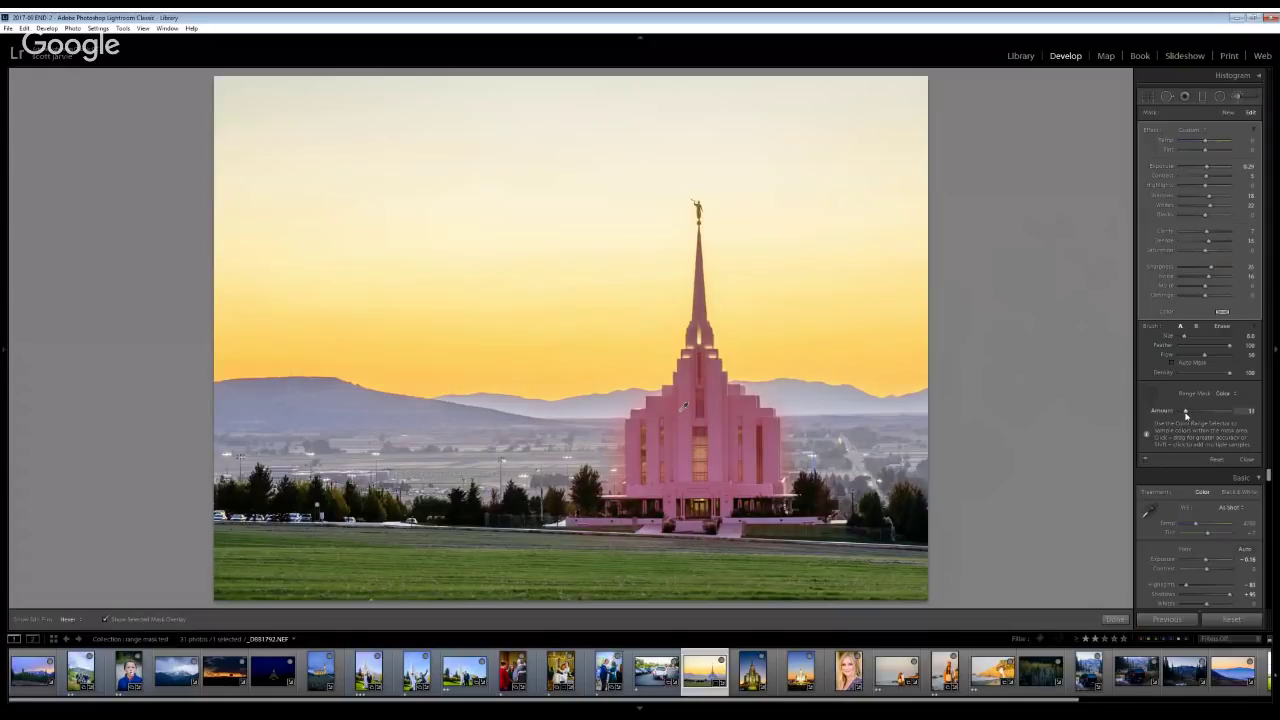
drag(1186, 416, 1183, 416)
Erase stray brushed areas with a smaller brush and hide the mask overlay
key(alt)
key(bracketleft)
key(bracketleft)
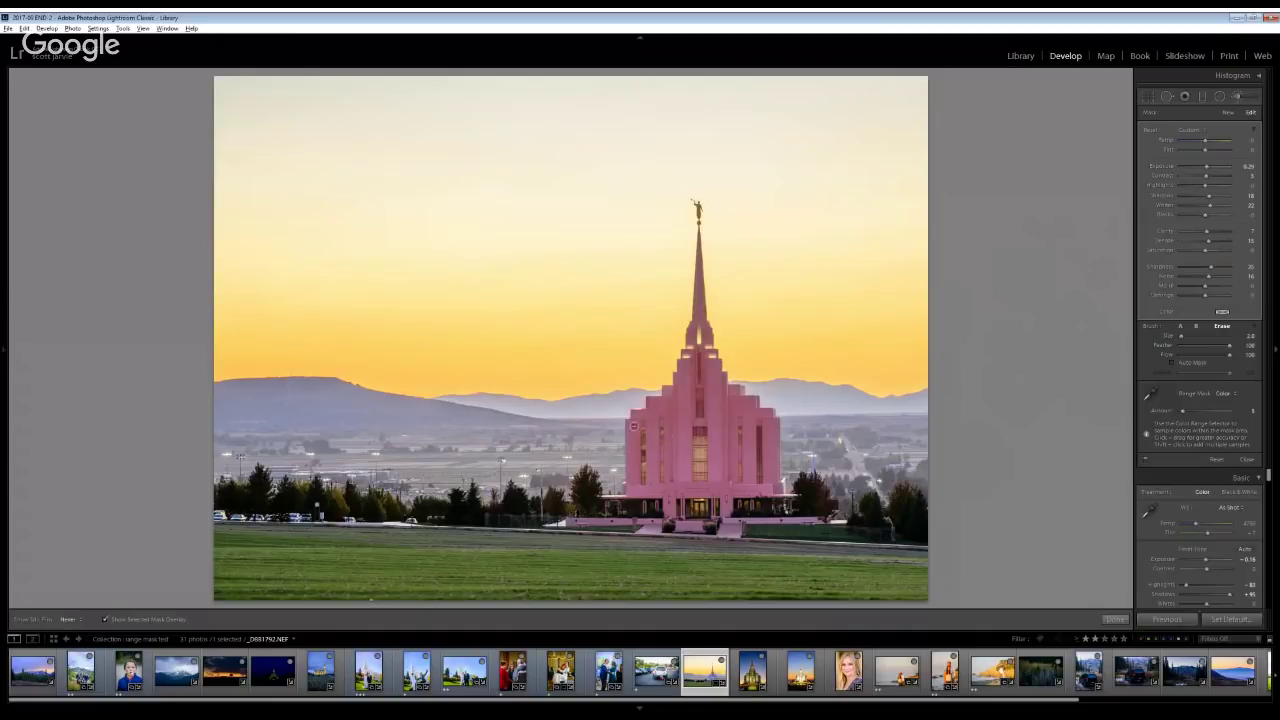
key(alt)
key(o)
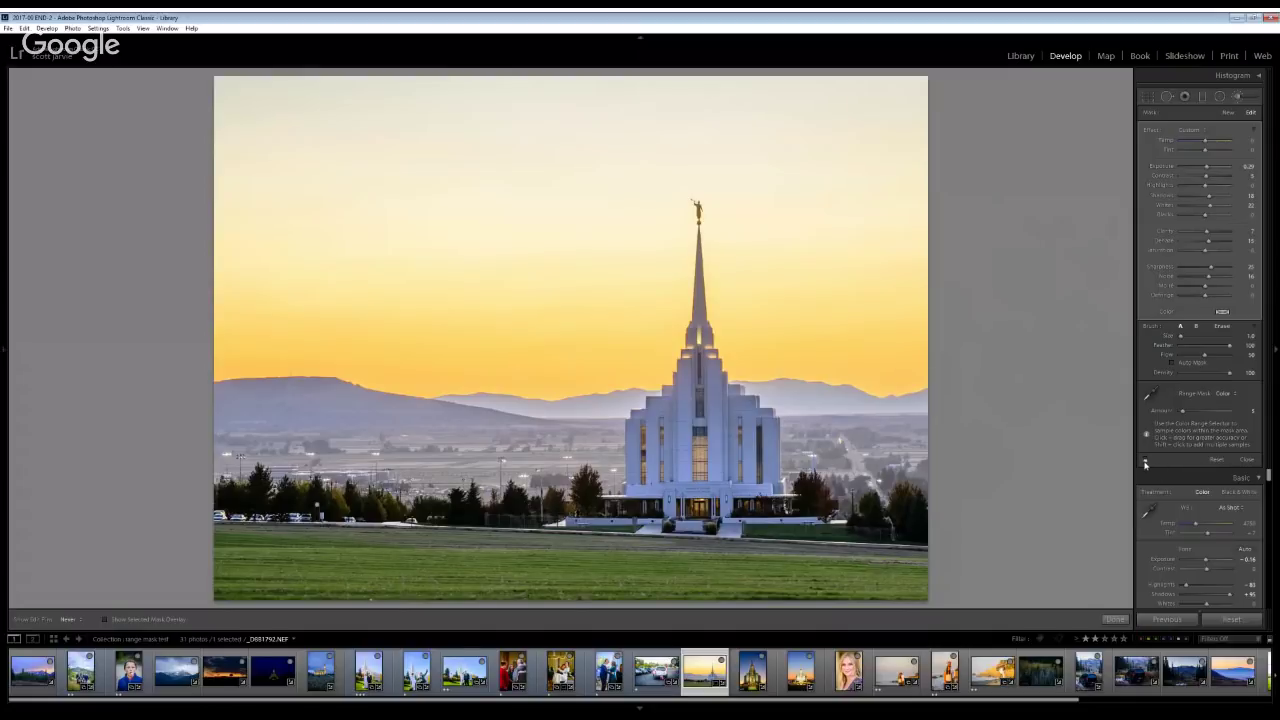
Compare the temple with the brush on and off, view the night temple photo, then return
click(1145, 461)
click(1145, 461)
click(1145, 461)
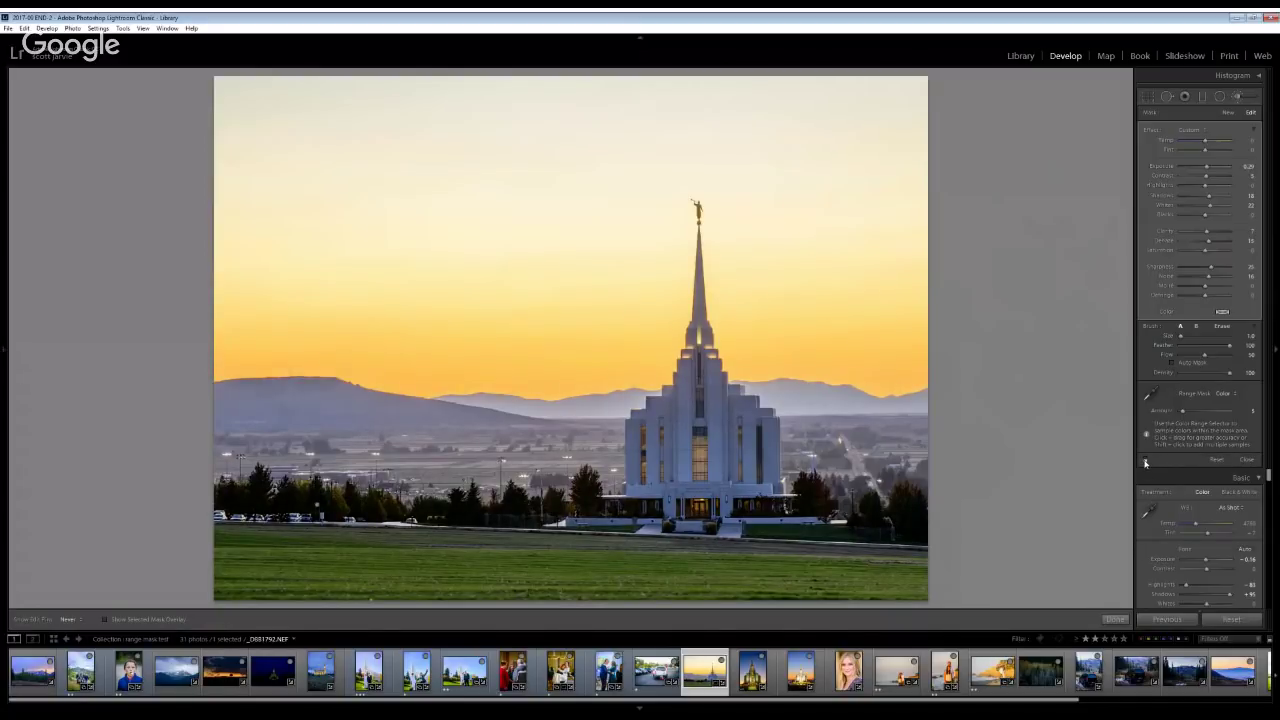
click(1145, 461)
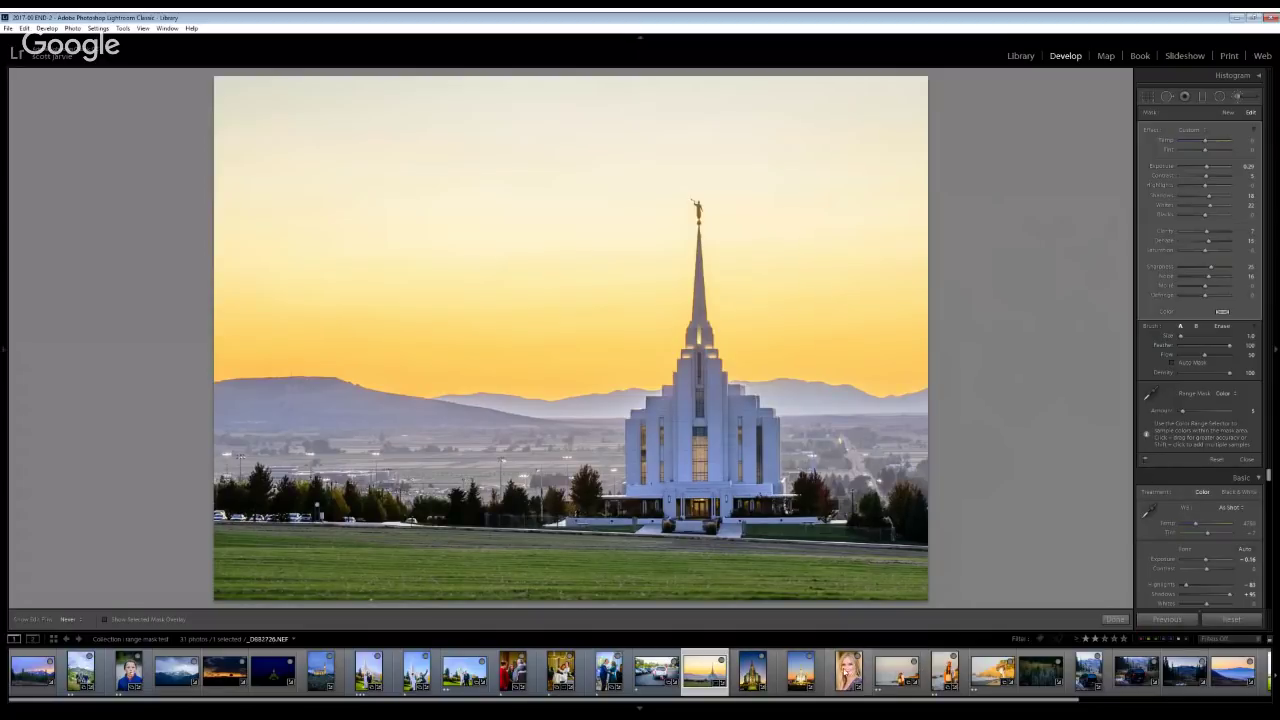
click(801, 673)
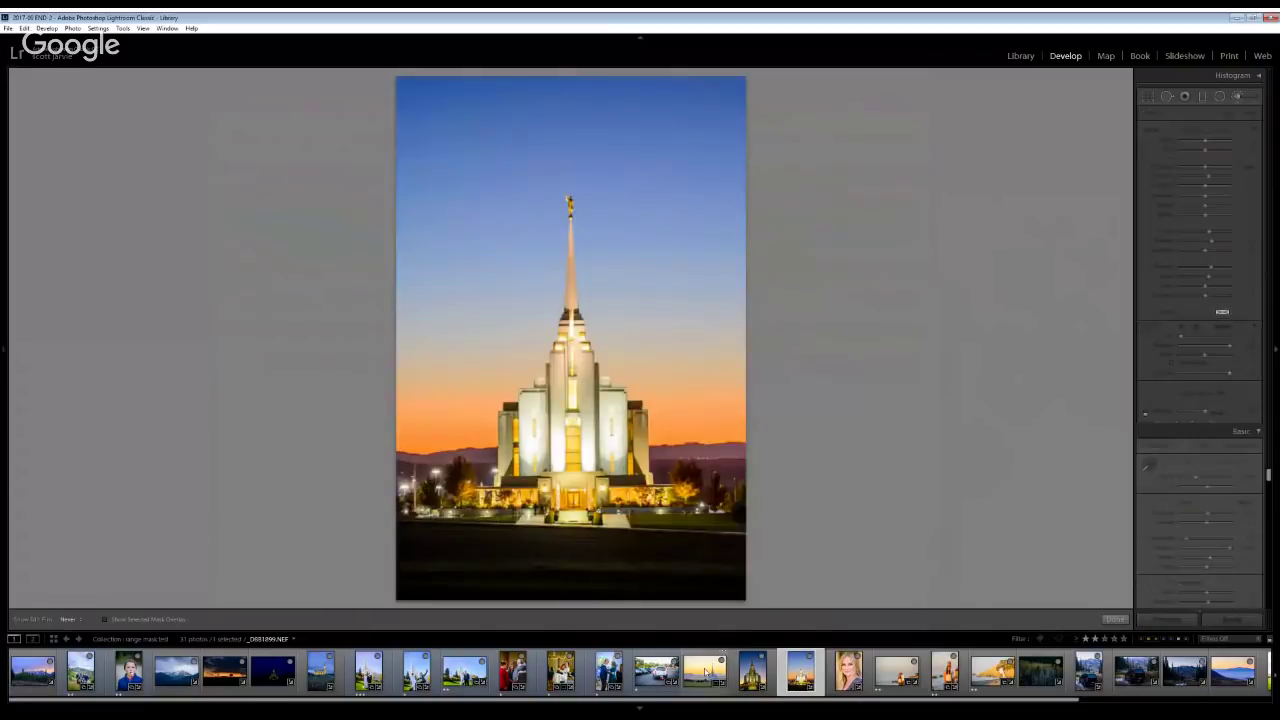
click(705, 671)
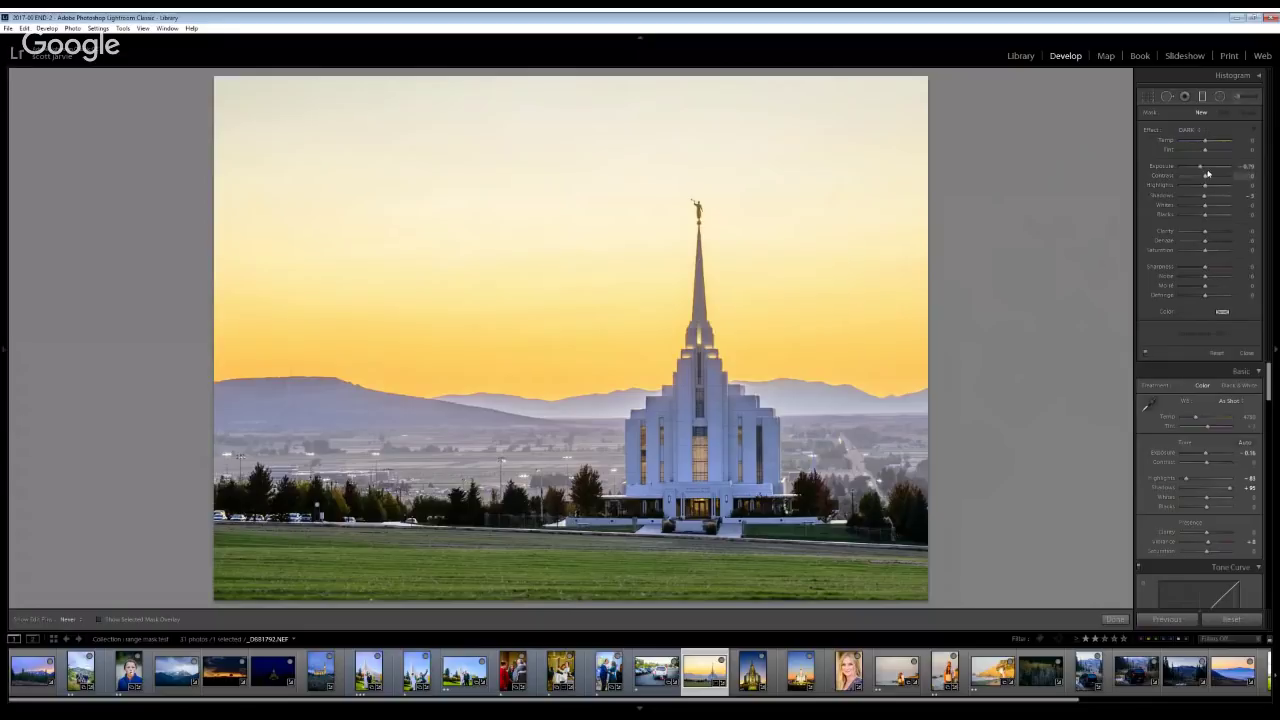
Select the sky's graduated filter and set its Range Mask to Luminance
drag(1201, 169, 1203, 170)
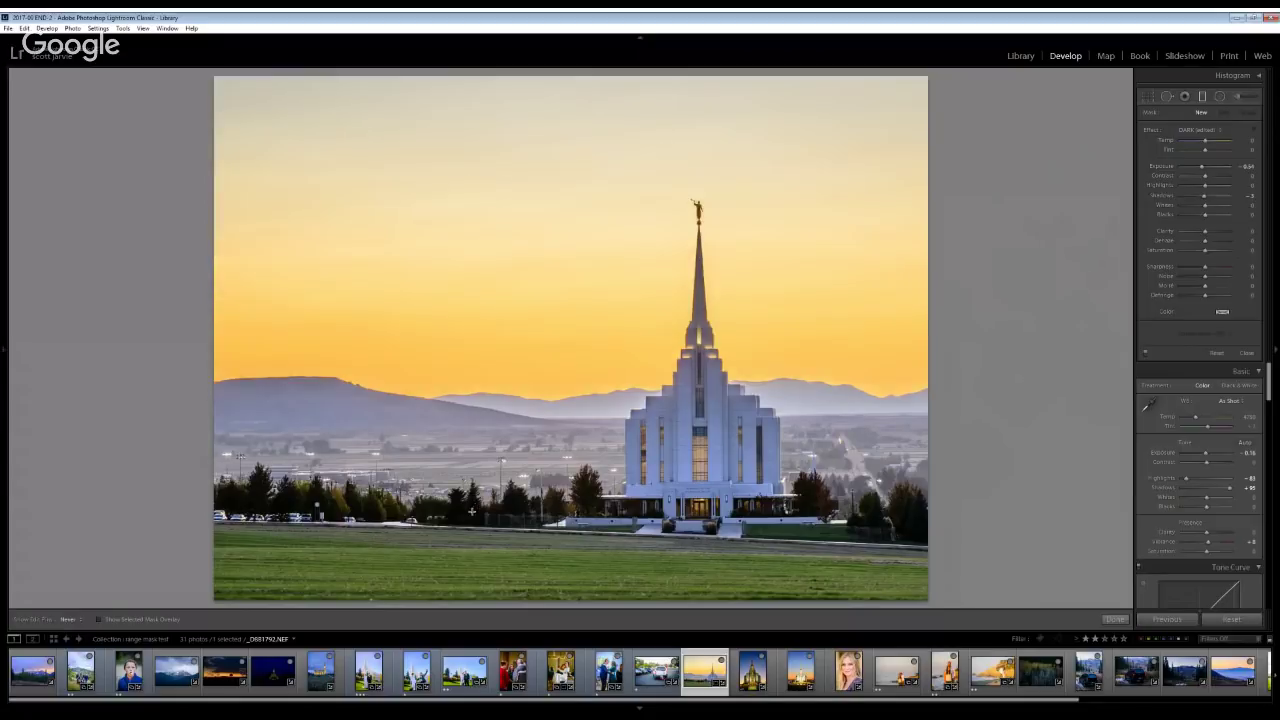
click(697, 351)
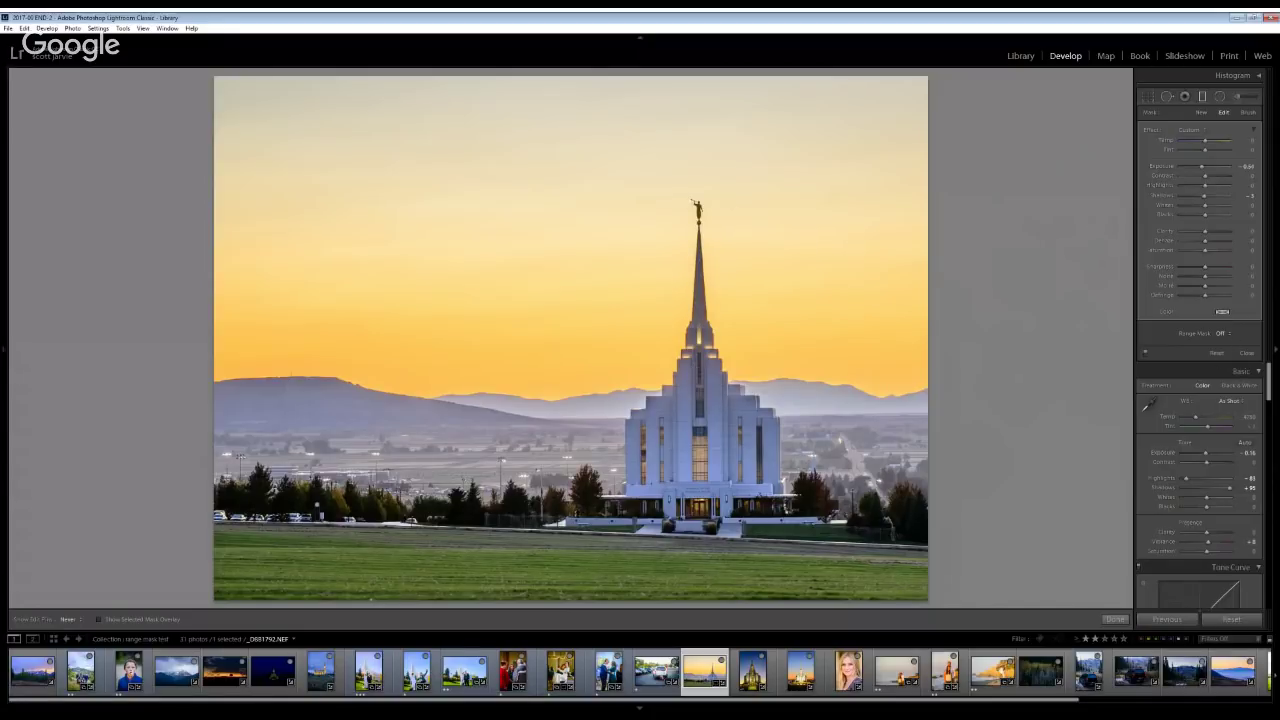
click(1220, 333)
click(1228, 357)
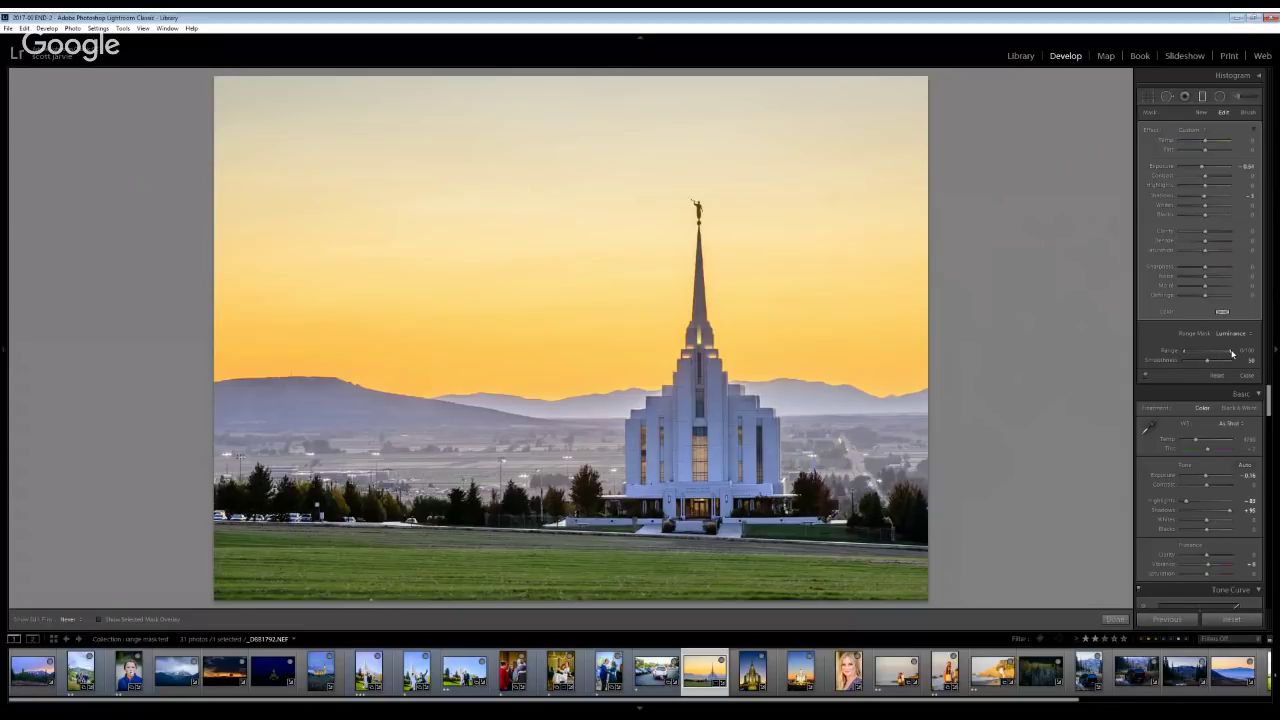
Raise the sky filter's lower luminance limit to 58 and widen its range
click(1185, 349)
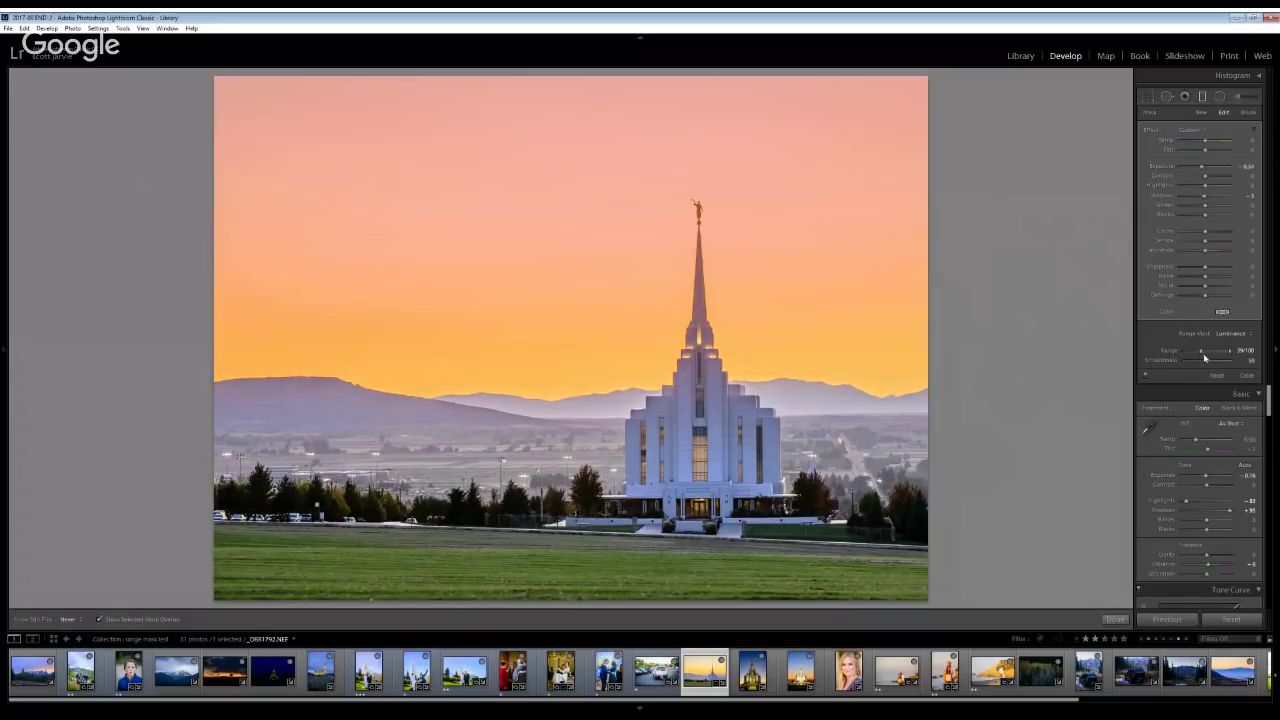
drag(1211, 352, 1217, 355)
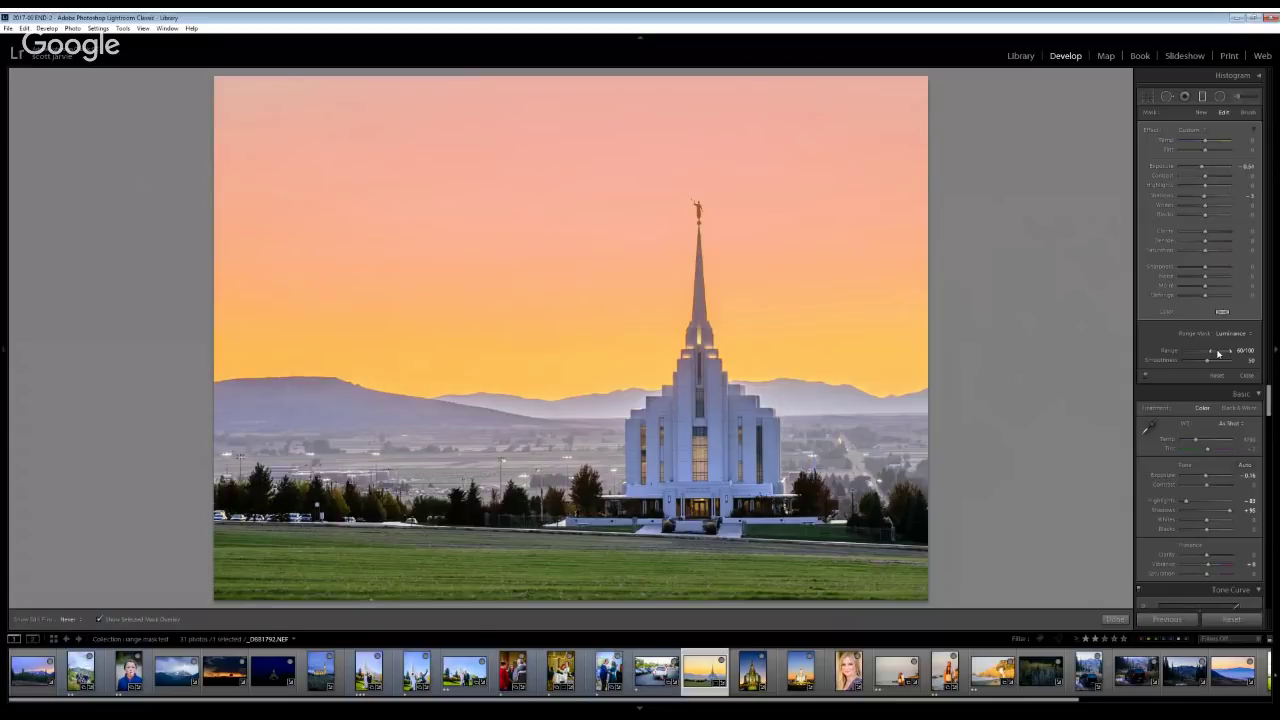
drag(1217, 353, 1216, 354)
Try a Color range mask sampled from the sky, then undo back to no range mask
click(1233, 333)
click(1233, 318)
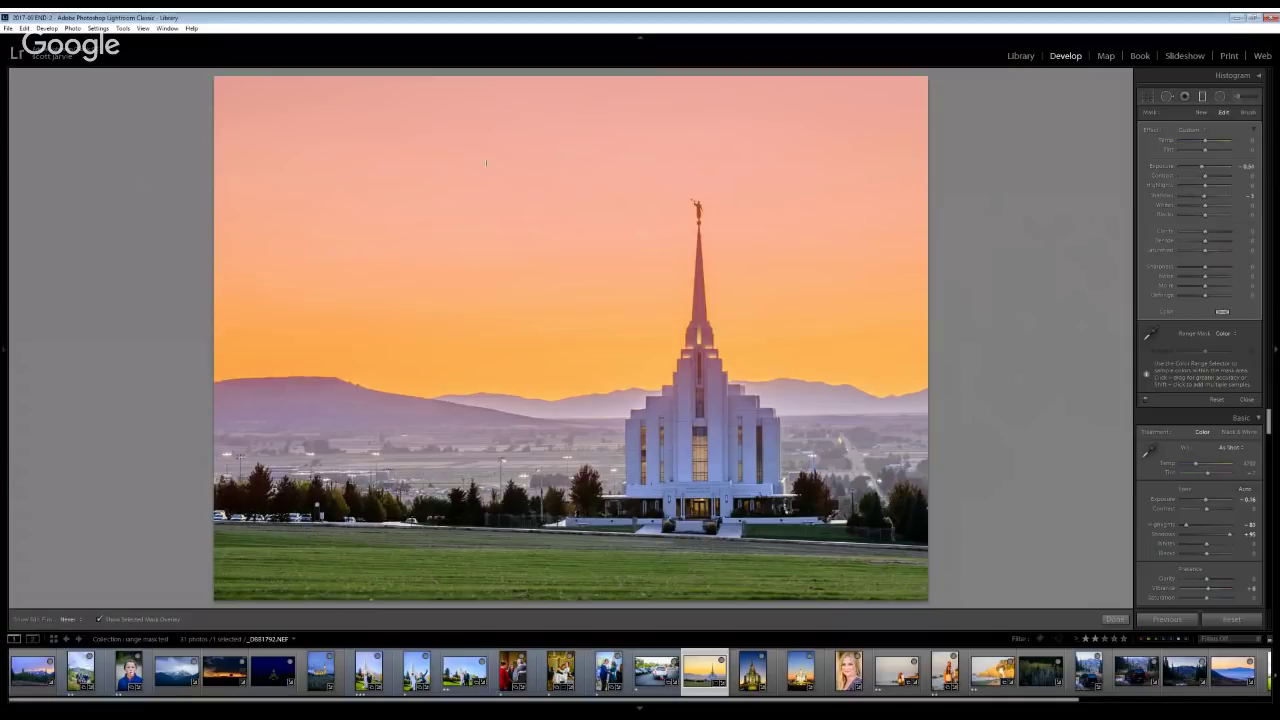
click(557, 373)
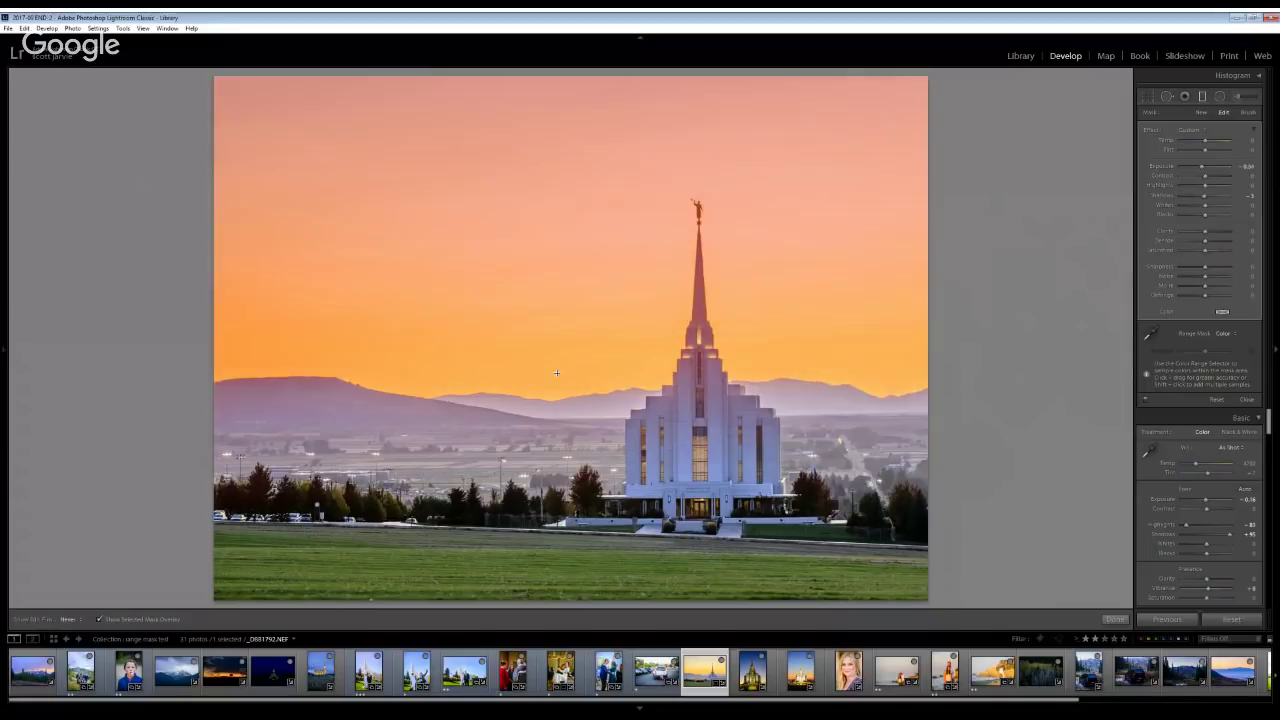
key(ctrl+z)
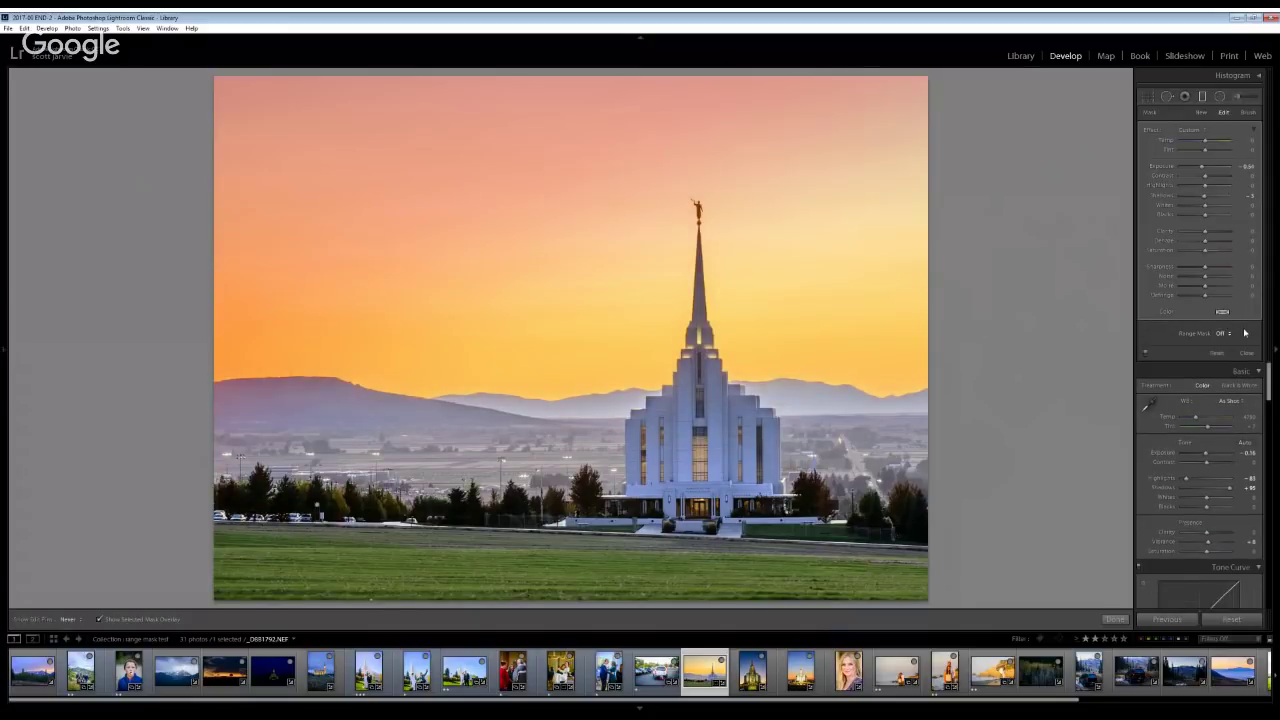
key(ctrl+z)
Restore the sky filter's Color range mask, sample two sky colour patches, and raise the amount to 55
key(h)
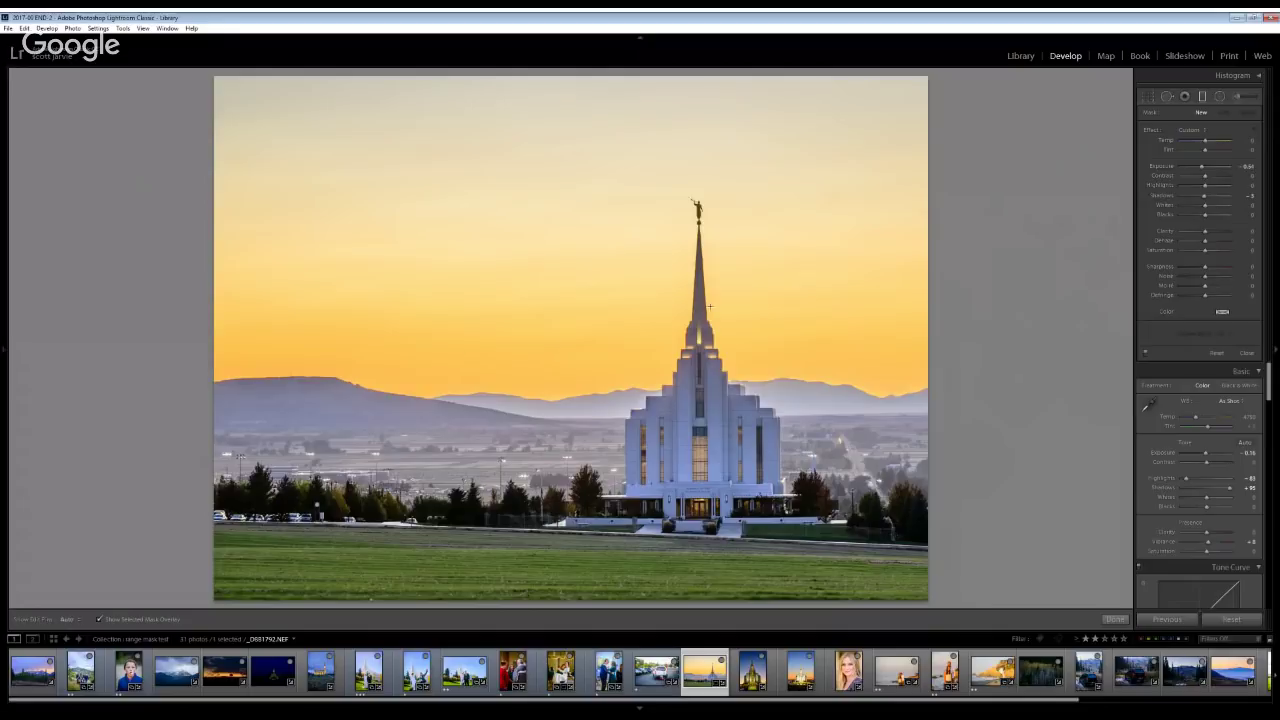
key(ctrl+y)
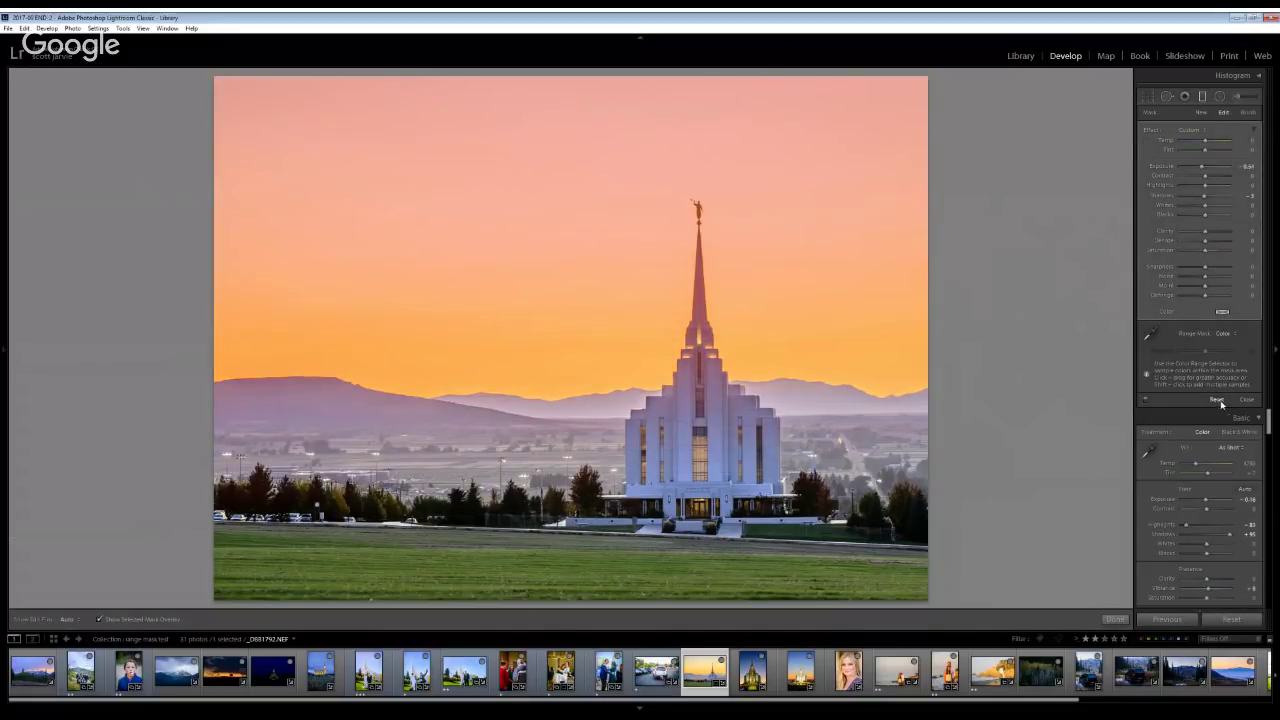
click(1149, 335)
drag(473, 148, 562, 354)
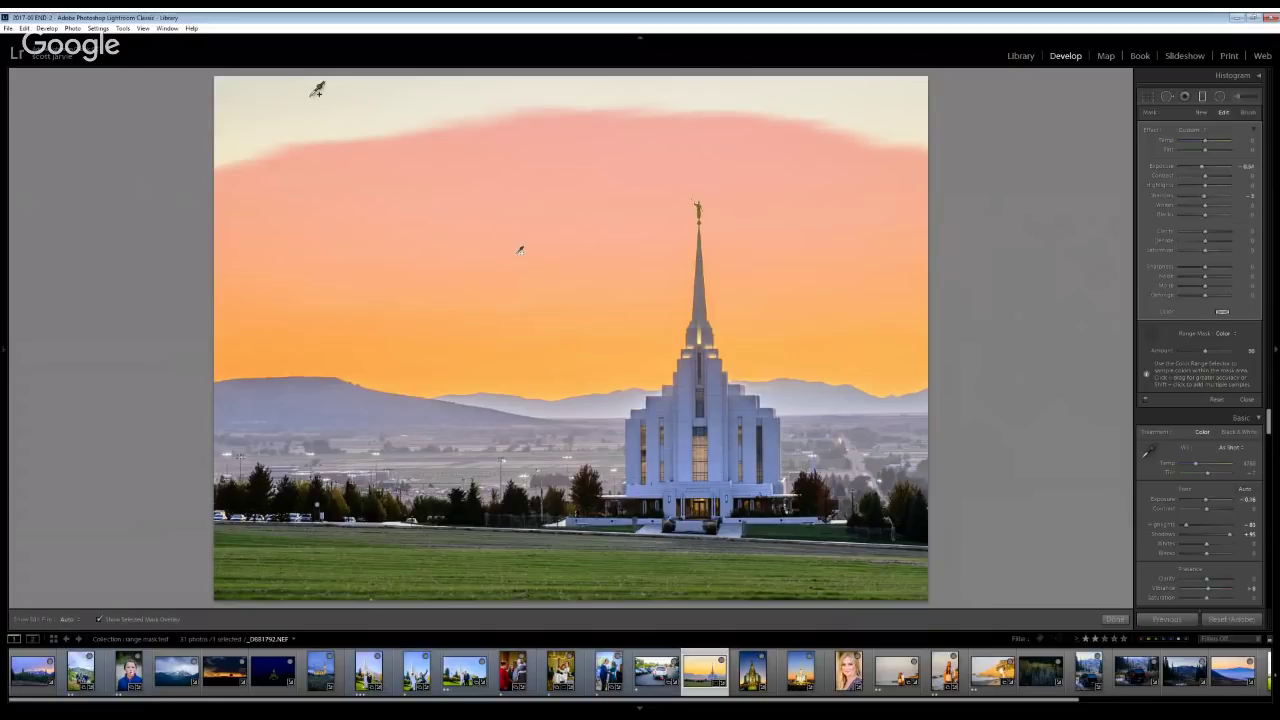
drag(296, 94, 397, 160)
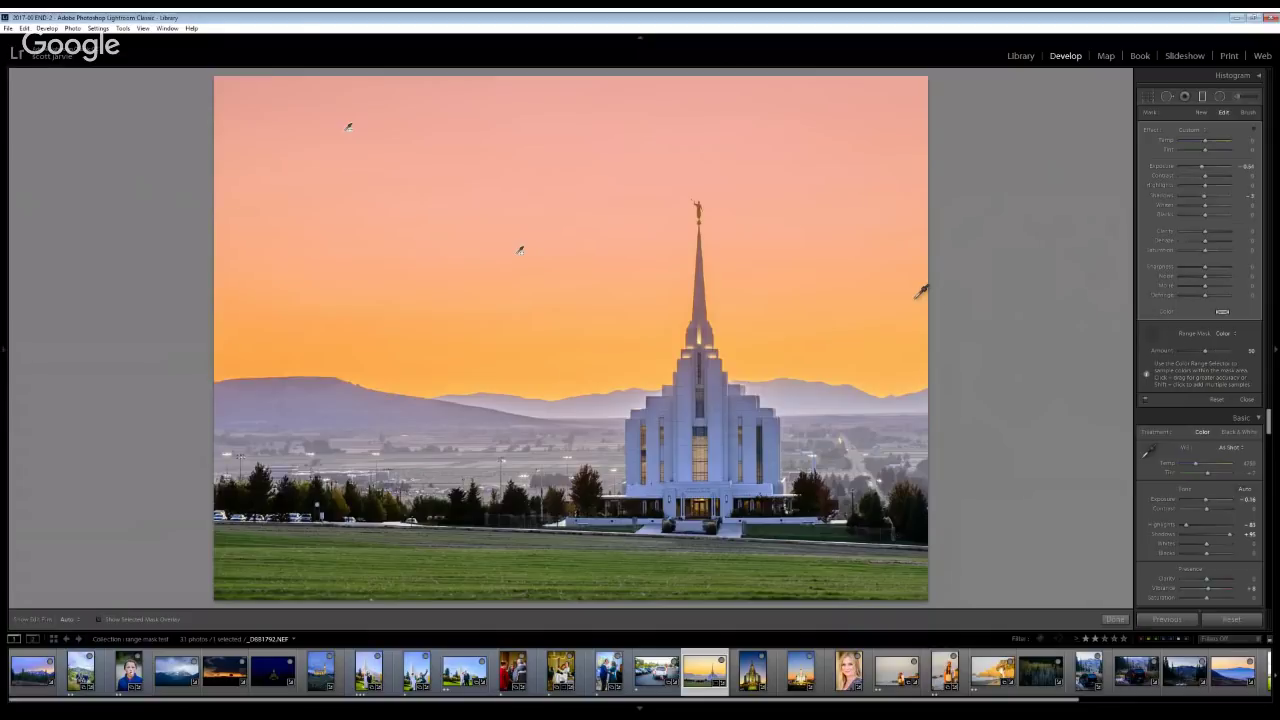
key(o)
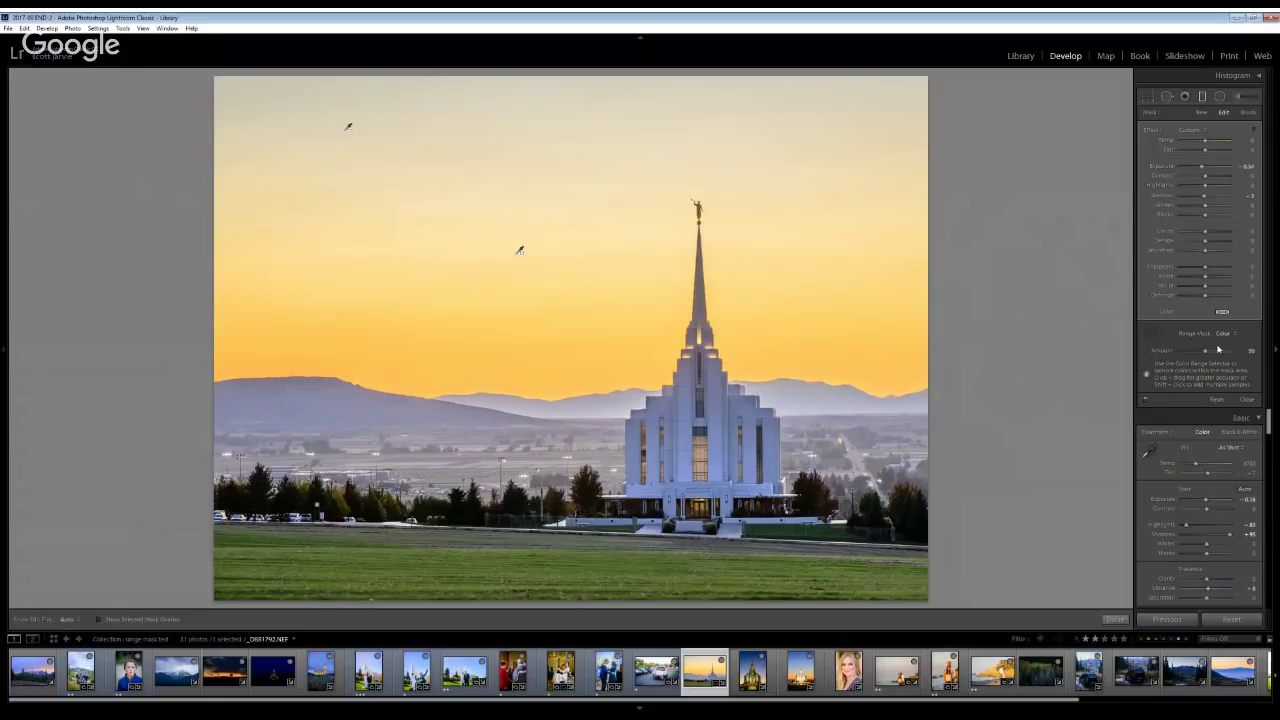
drag(1218, 349, 1213, 354)
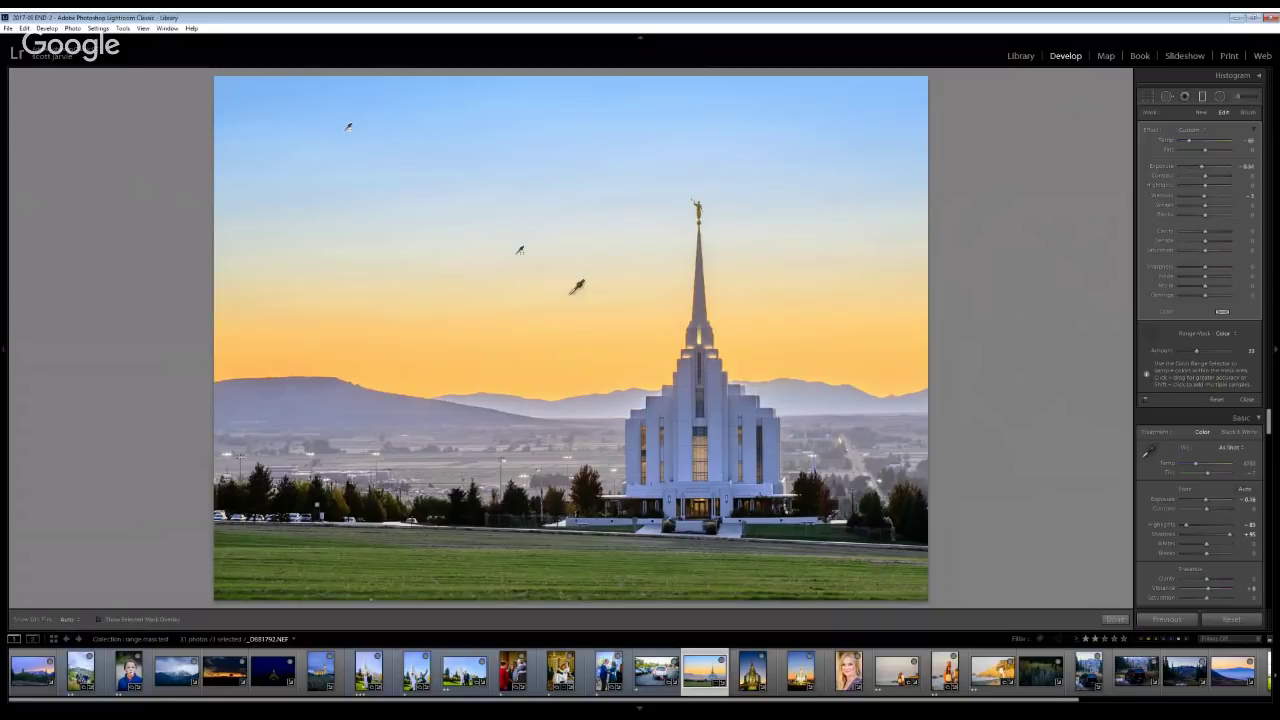
Move the sky filter lower and tilt it to follow the horizon with a tighter transition
key(h)
click(461, 349)
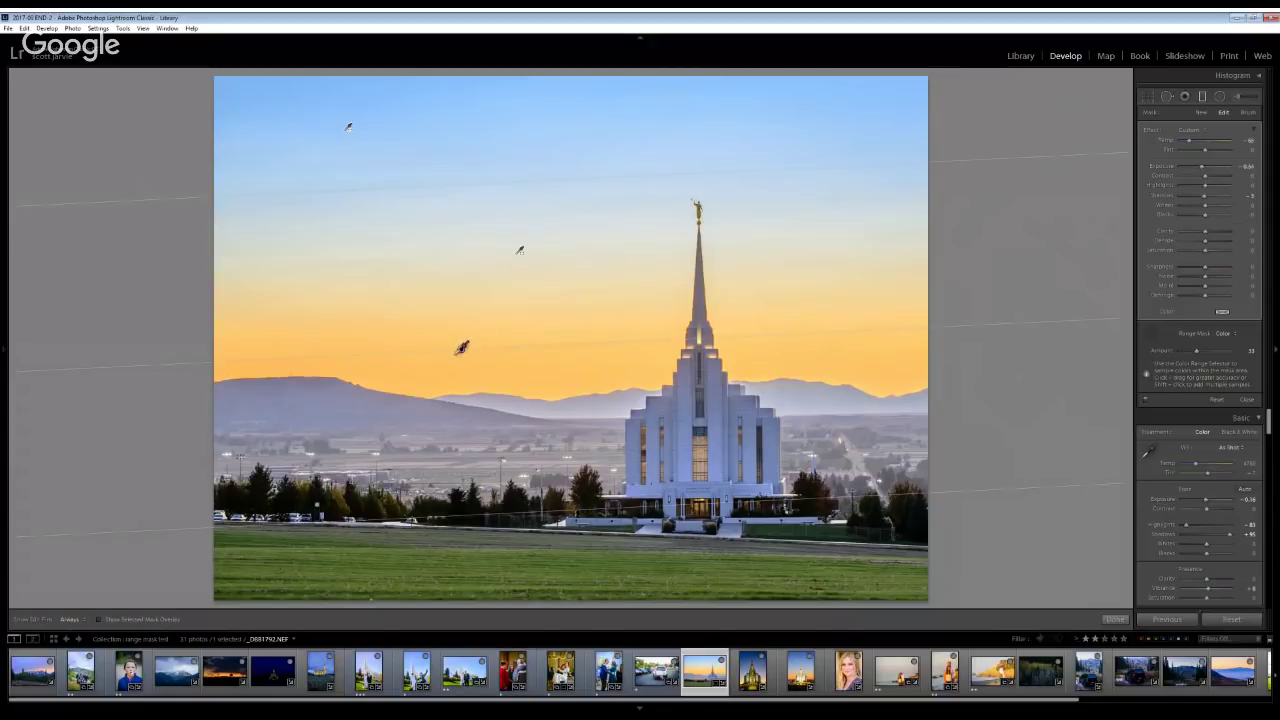
click(1150, 333)
drag(447, 184, 462, 255)
drag(462, 384, 497, 398)
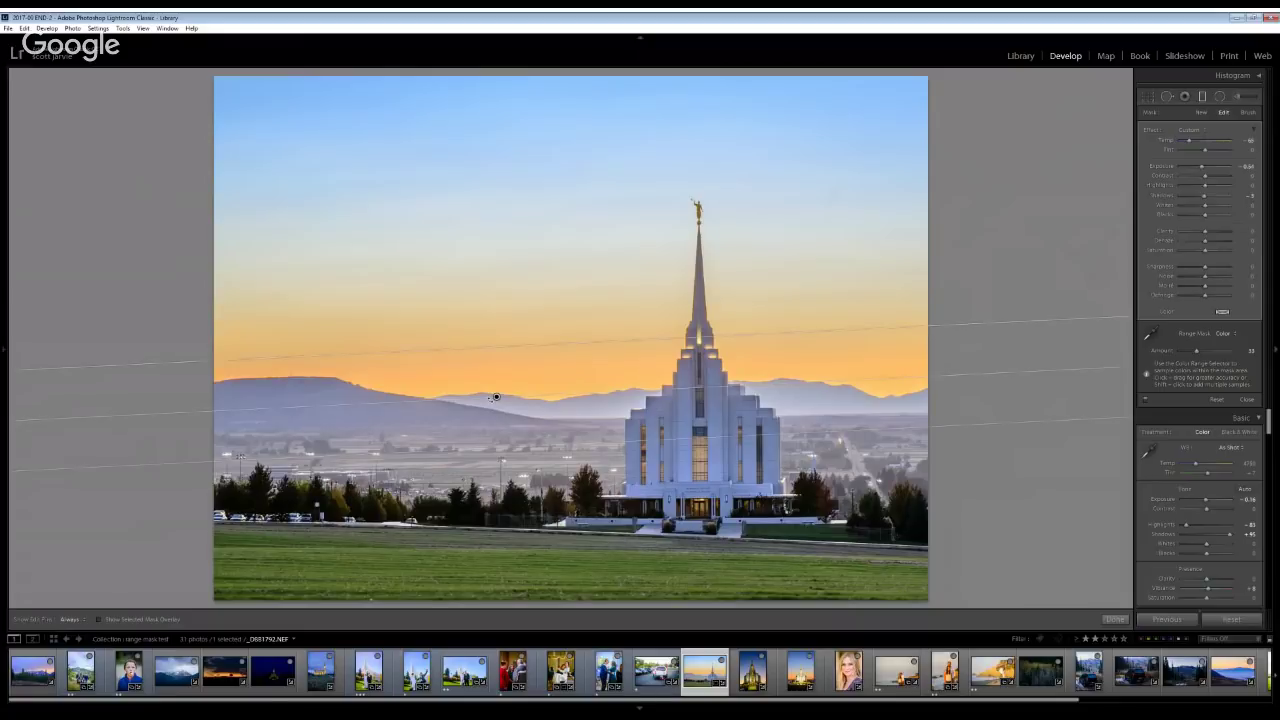
mouse_move(700, 388)
mouse_down()
mouse_move(700, 357)
mouse_move(700, 513)
mouse_move(700, 397)
mouse_up()
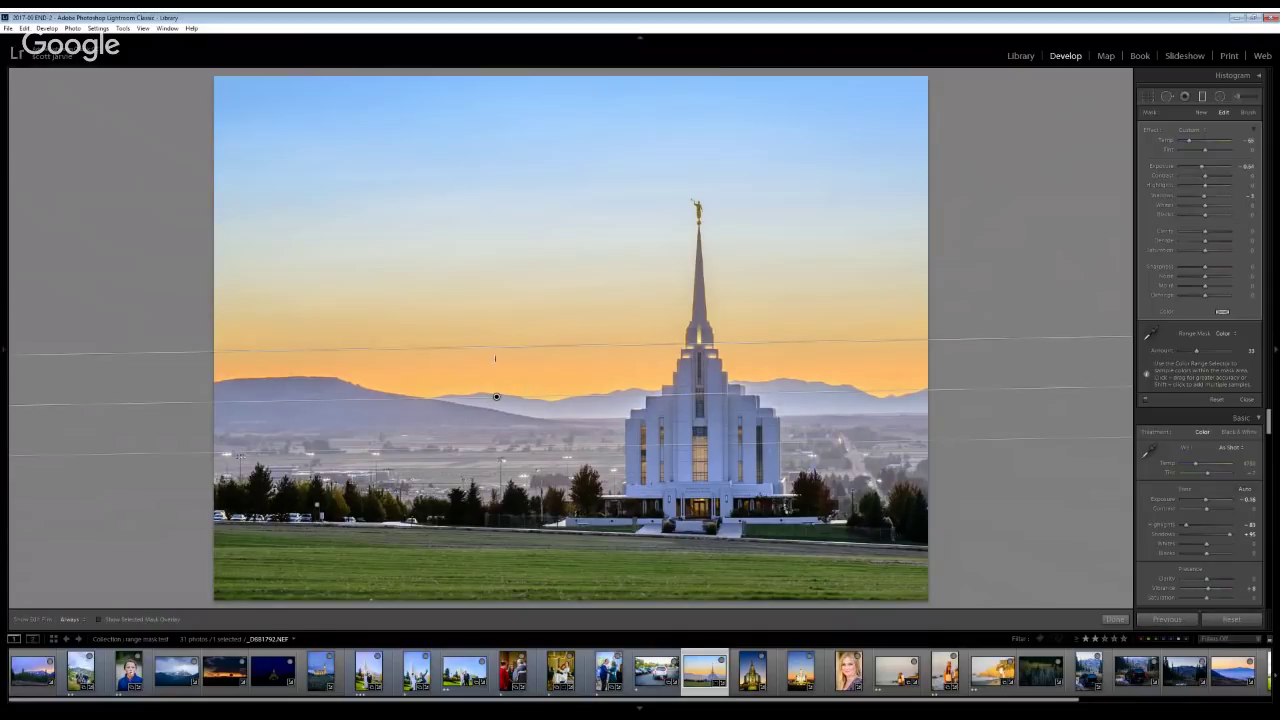
drag(496, 350, 501, 375)
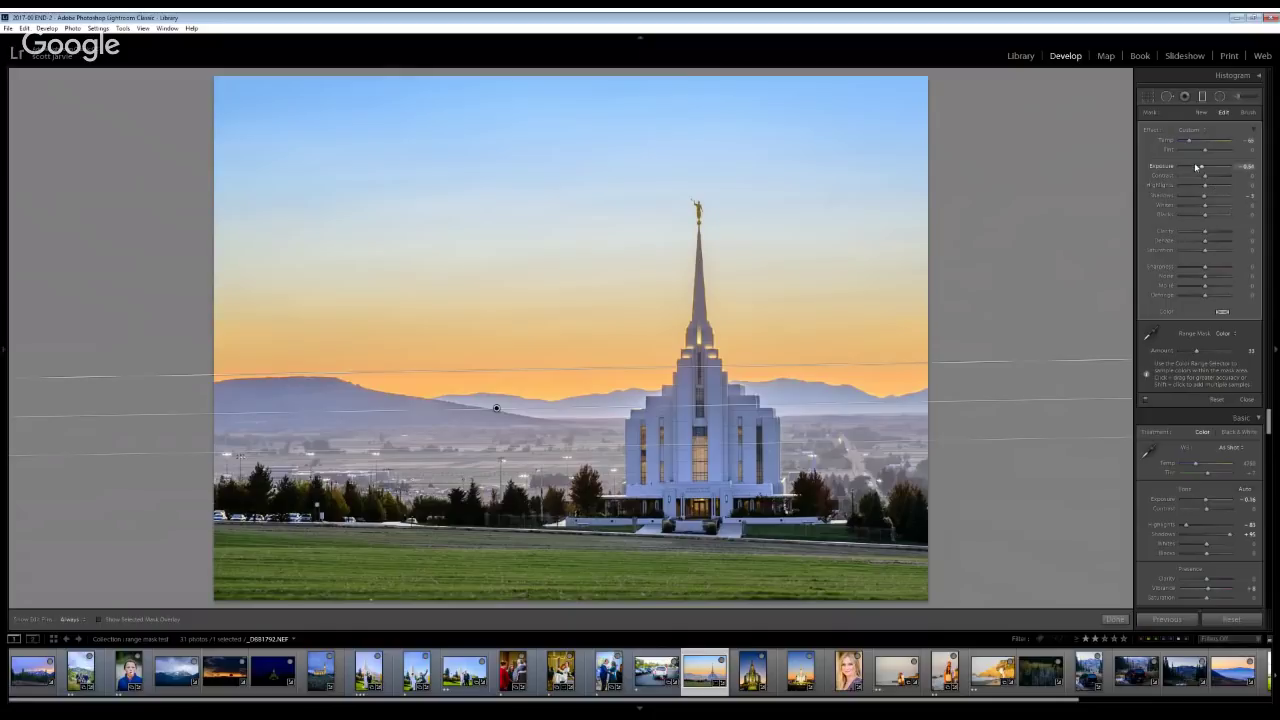
Retune the sky filter's exposure, temperature, dehaze, moiré and whites for a warmer sky
drag(1206, 171, 1214, 171)
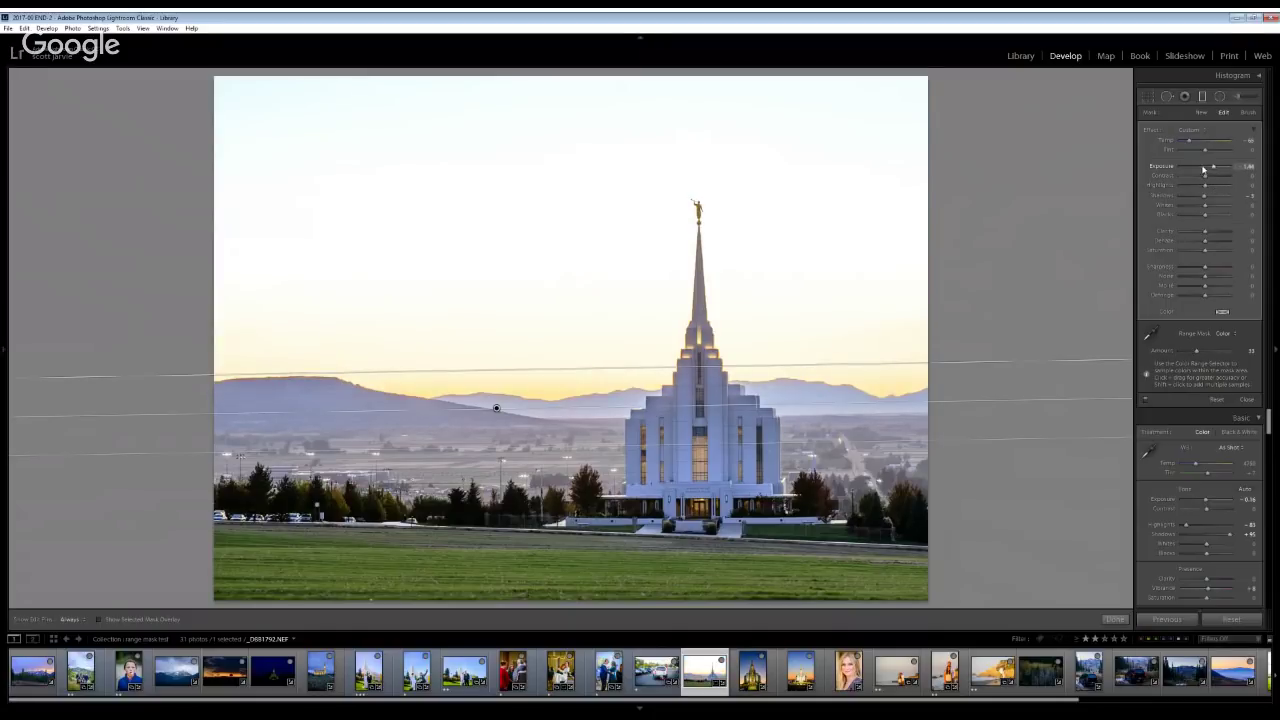
click(1204, 170)
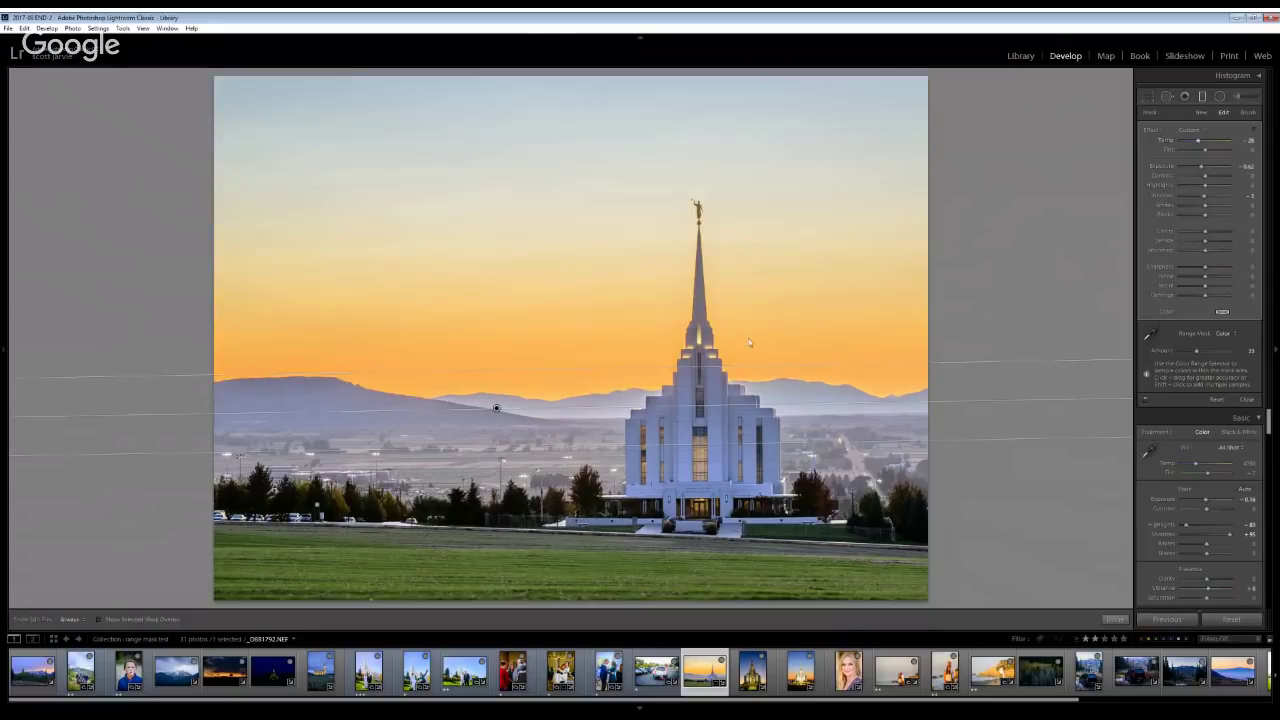
drag(1198, 141, 1195, 143)
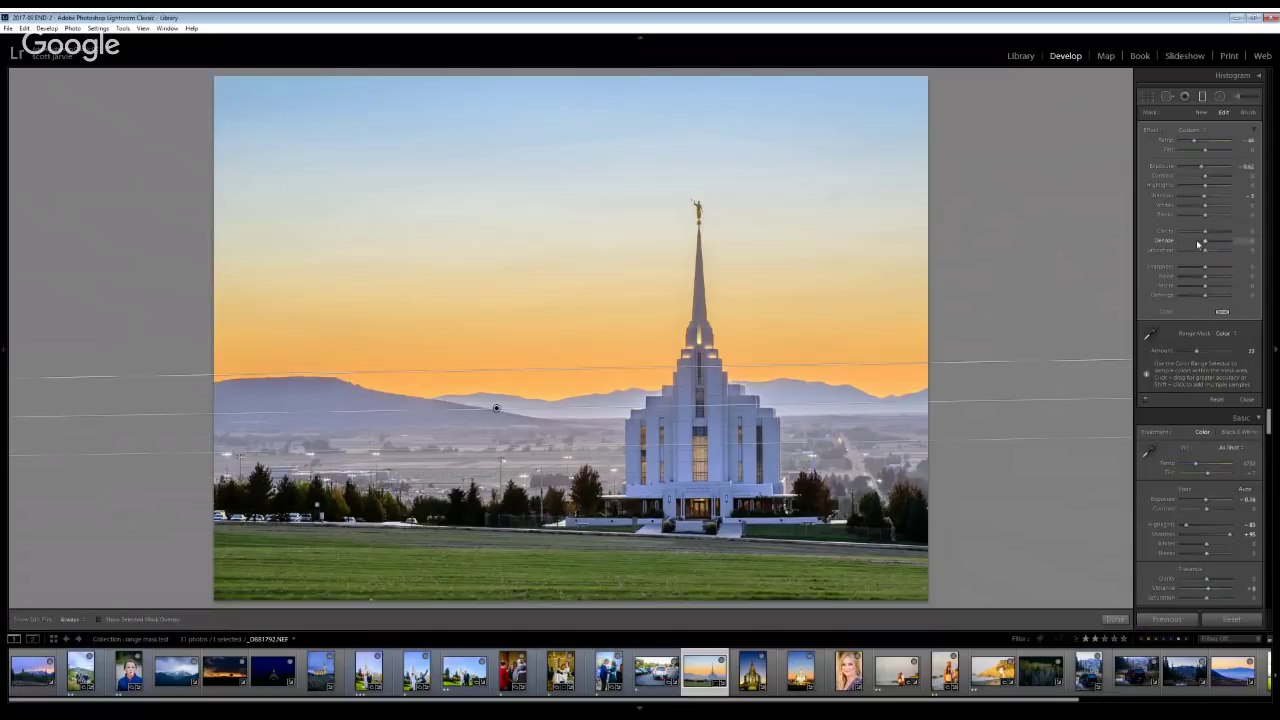
drag(1201, 243, 1203, 245)
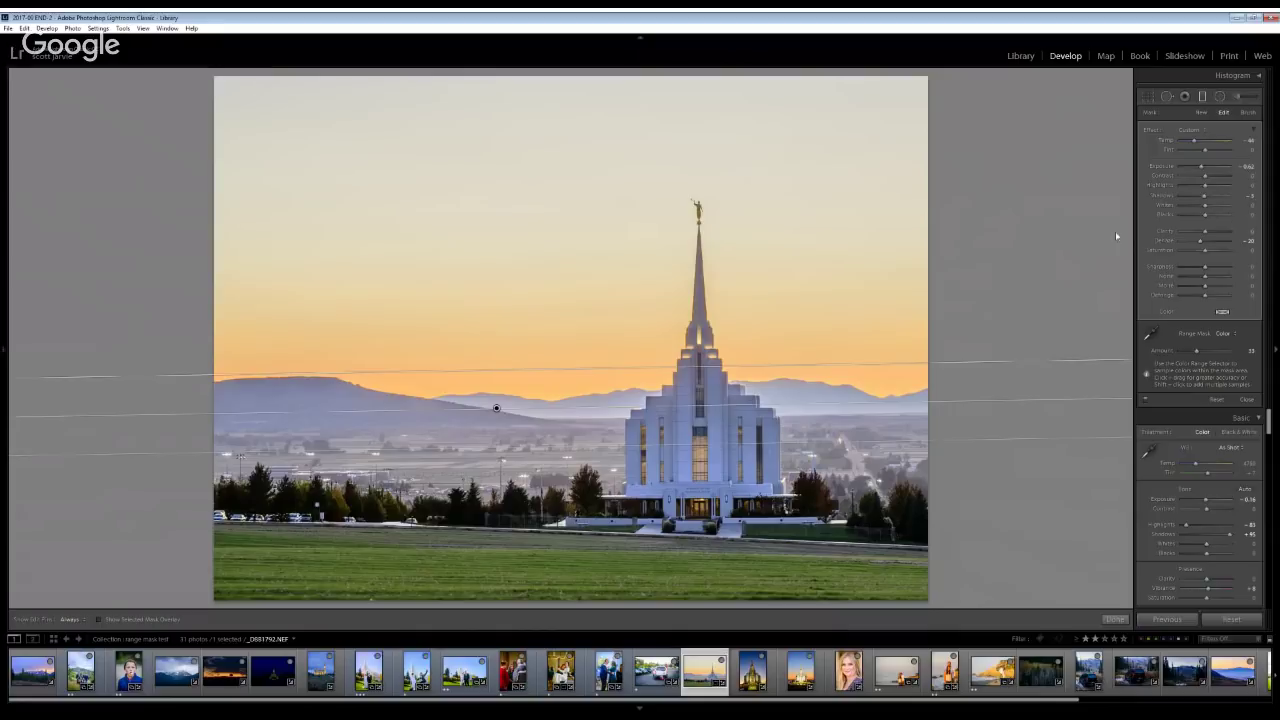
drag(1205, 286, 1211, 286)
drag(1203, 244, 1202, 242)
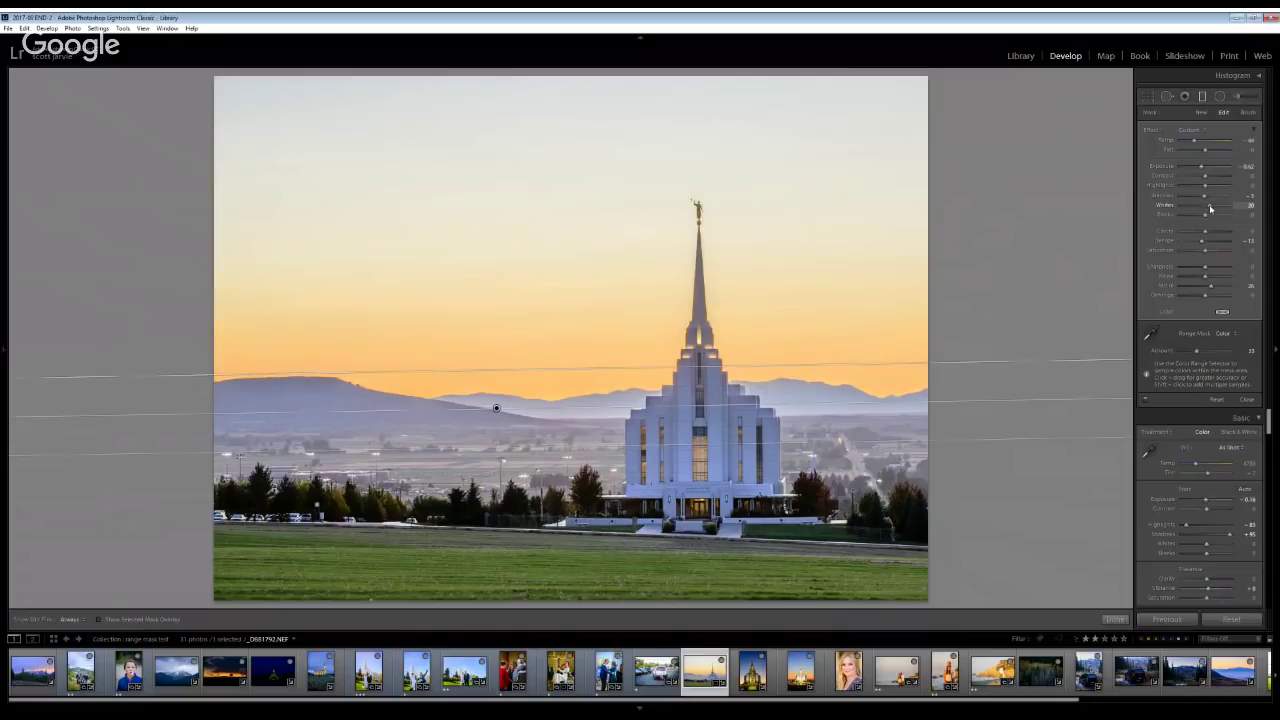
drag(1210, 208, 1209, 208)
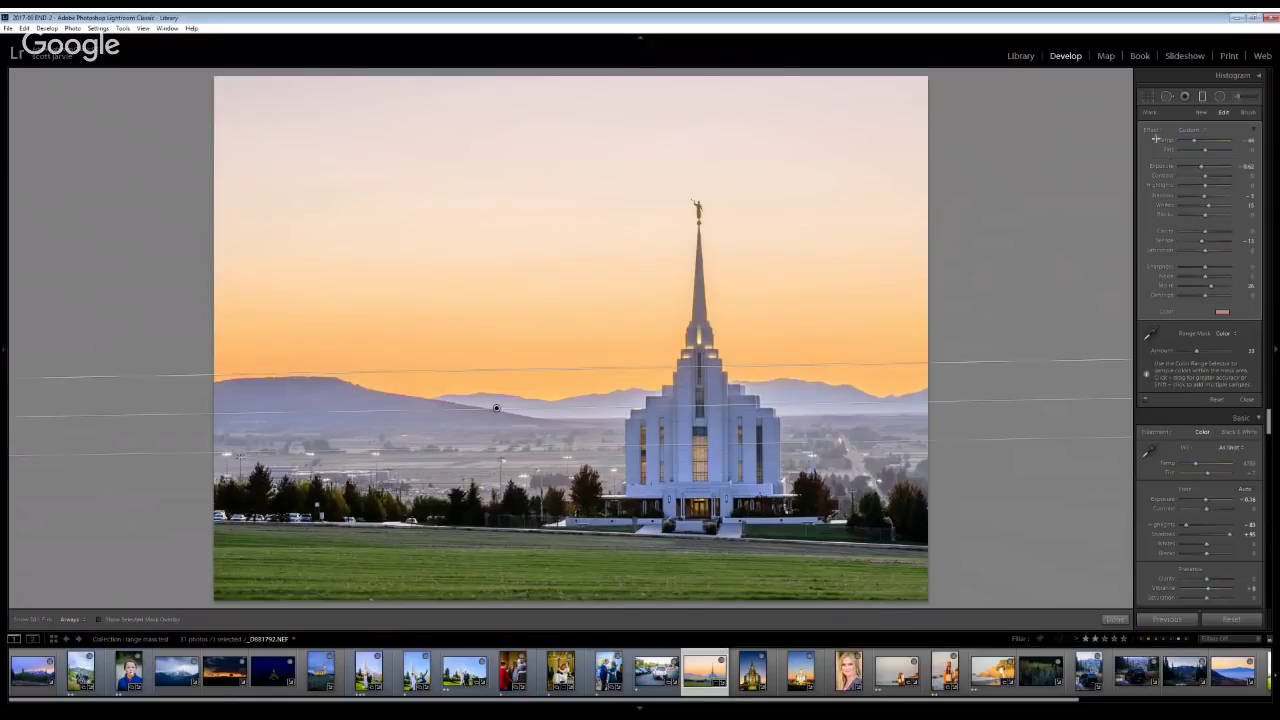
Close the Graduated Filter tool and switch to the stormy mountain photo
click(1201, 104)
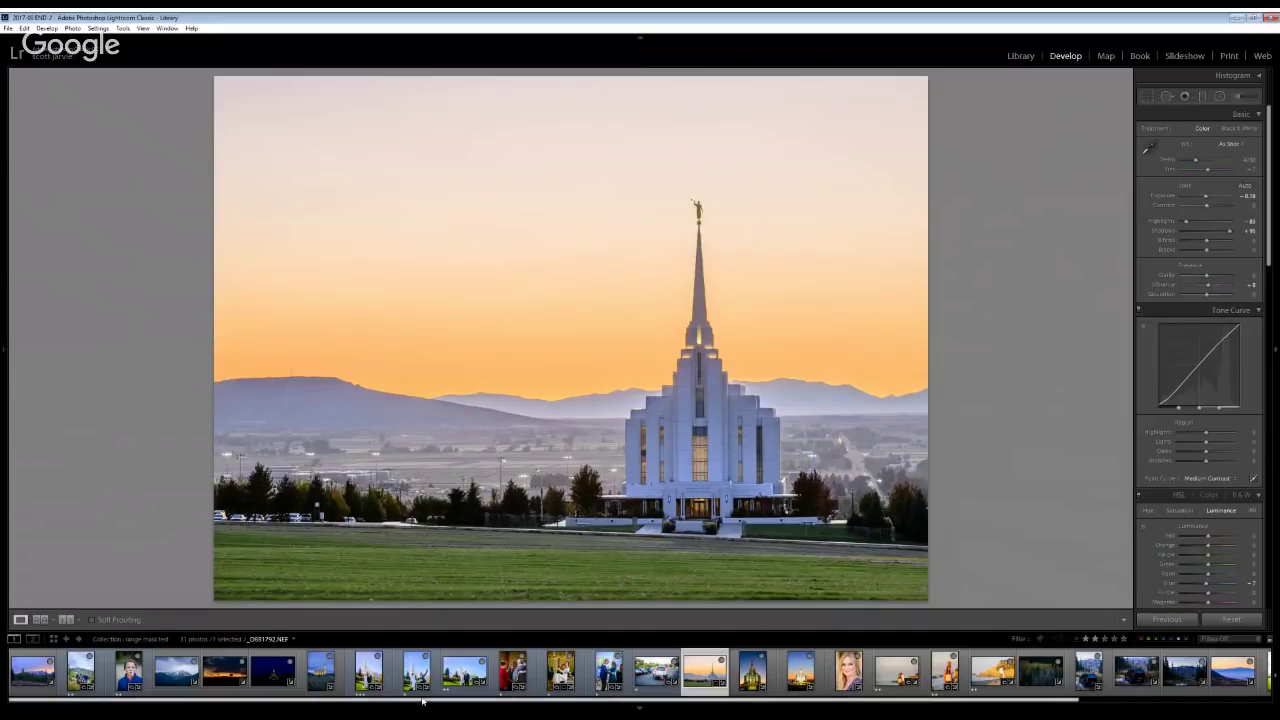
click(176, 672)
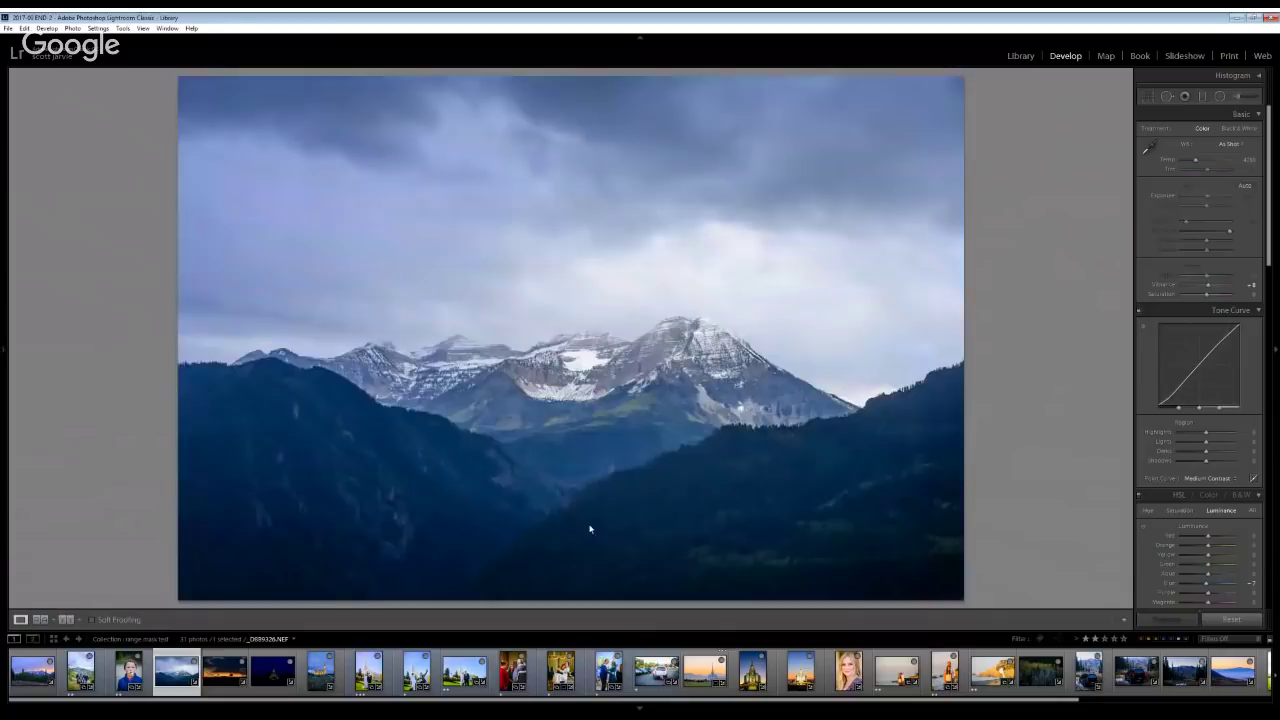
Draw a graduated filter from the top of the mountain photo's sky down to the peaks
click(1203, 97)
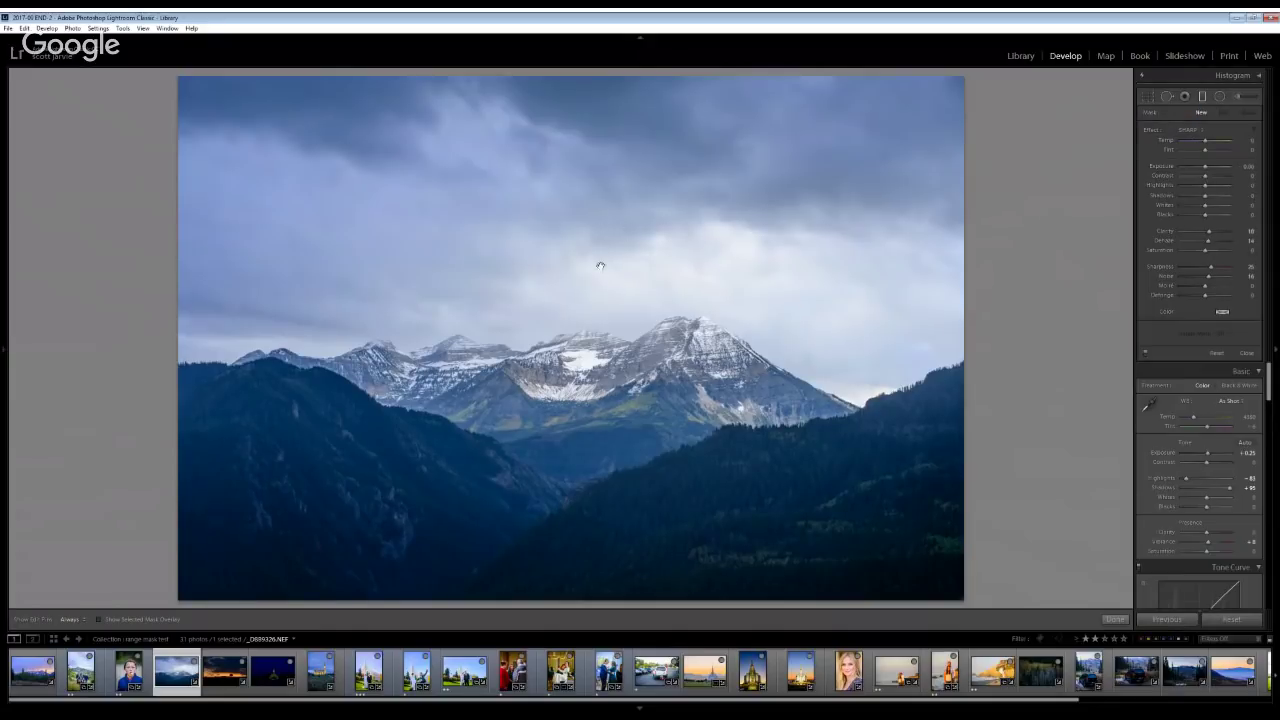
drag(601, 228, 588, 481)
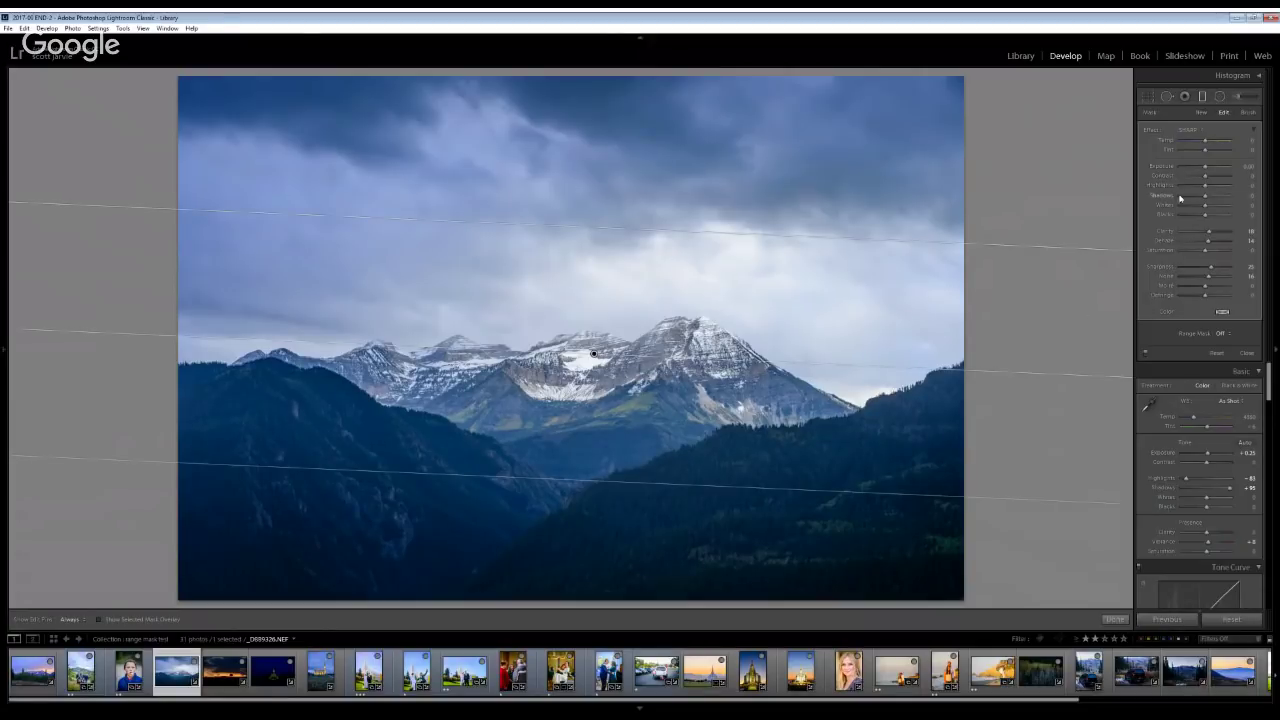
Paint a new adjustment brush stroke on the sky and brighten it slightly
click(1240, 98)
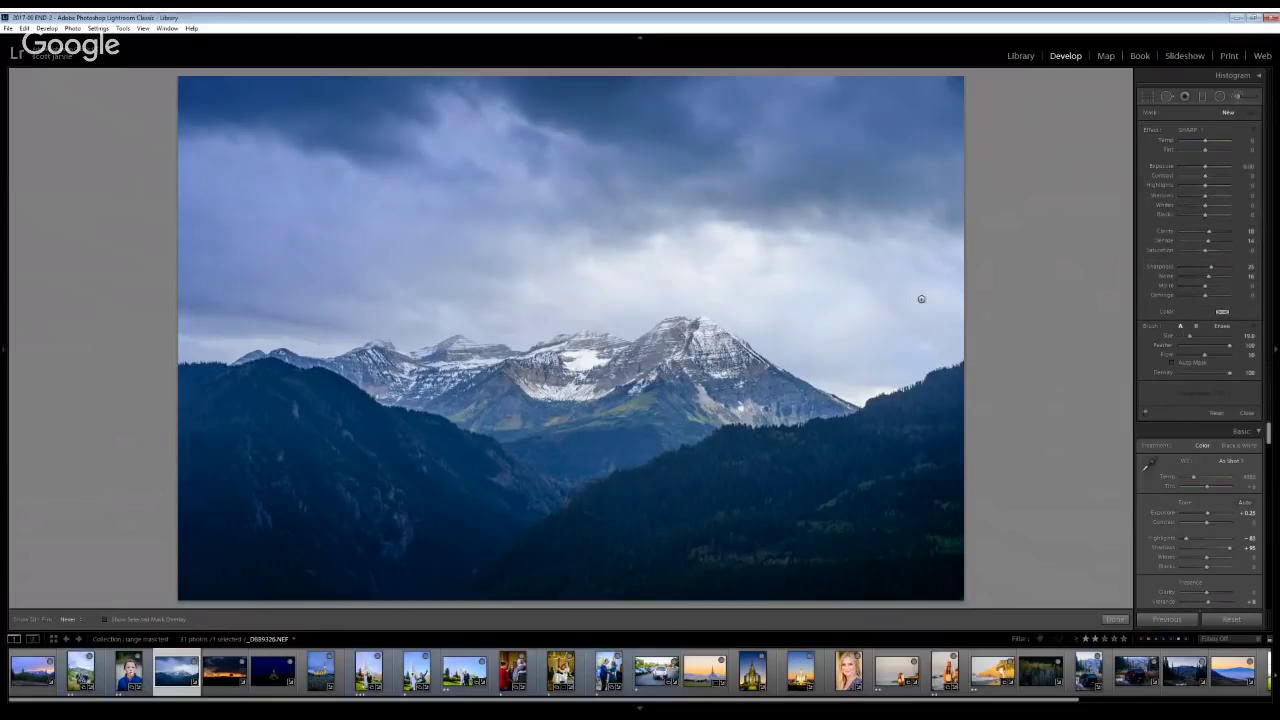
scroll(940, 251, up, 5)
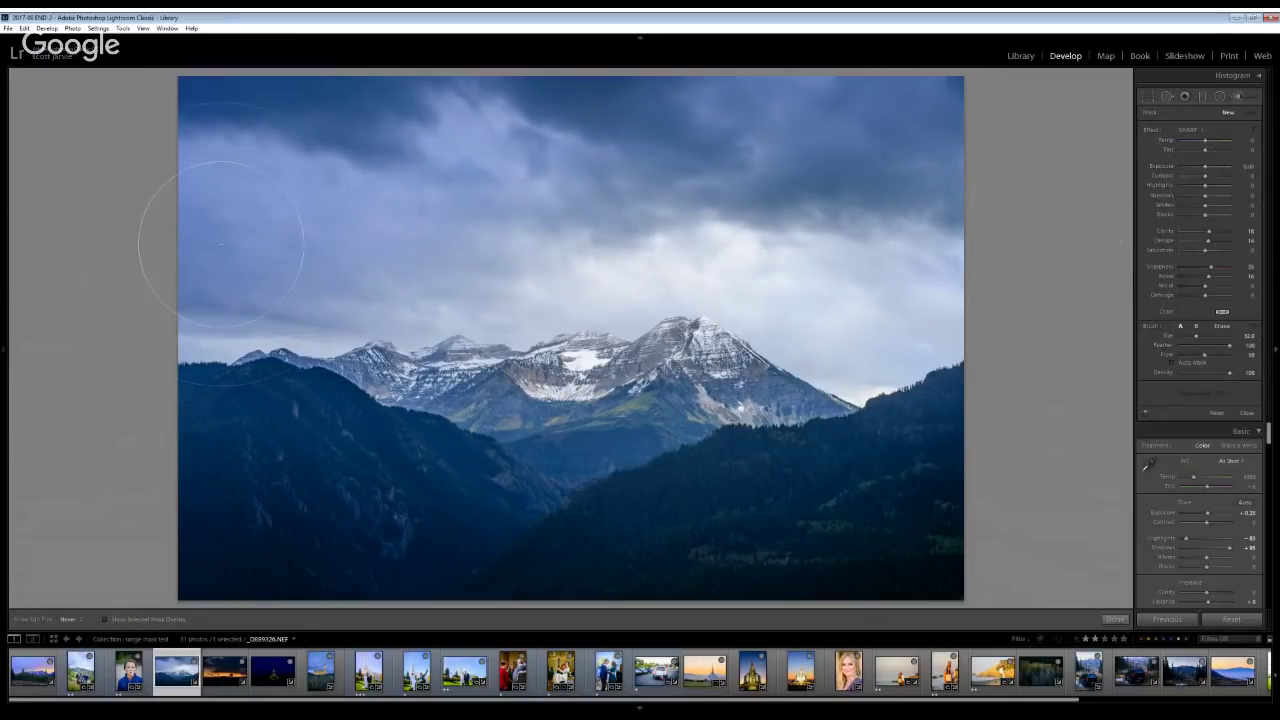
click(698, 253)
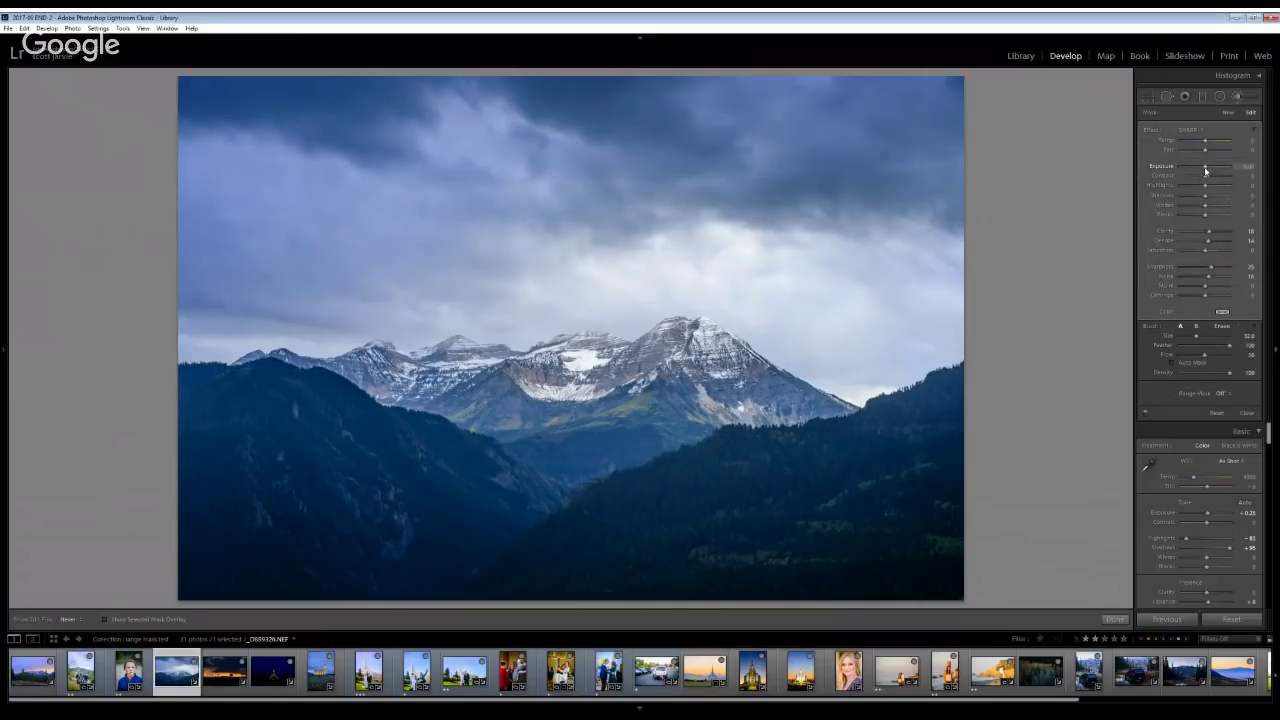
drag(1205, 167, 1203, 167)
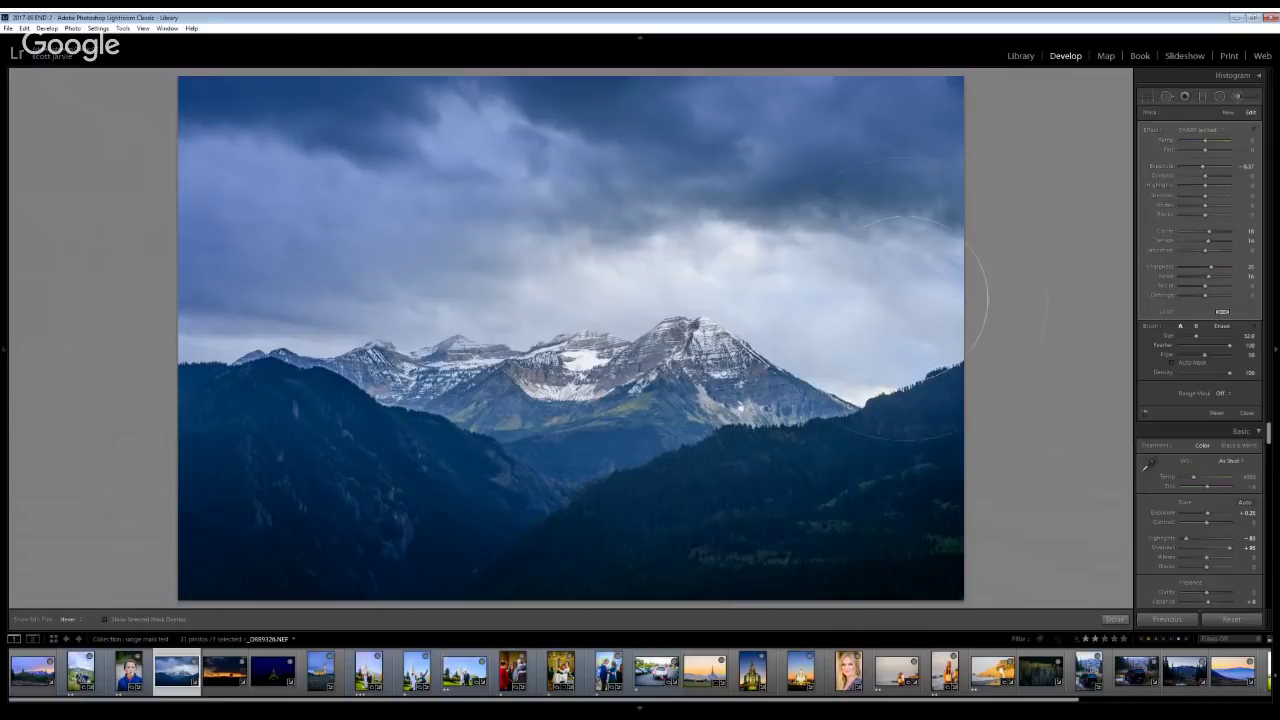
Erase the brush mask along the mountain ridge, checking coverage with the mask overlay
key(o)
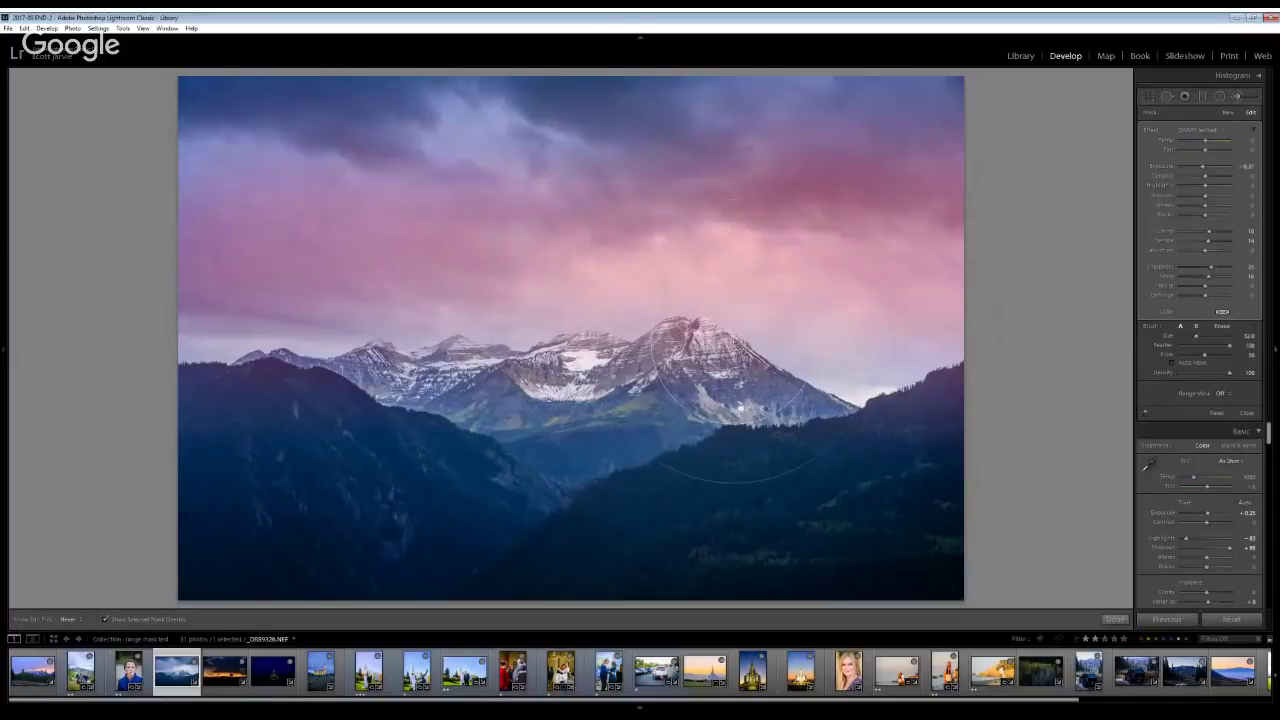
key(alt)
scroll(710, 360, up, 10)
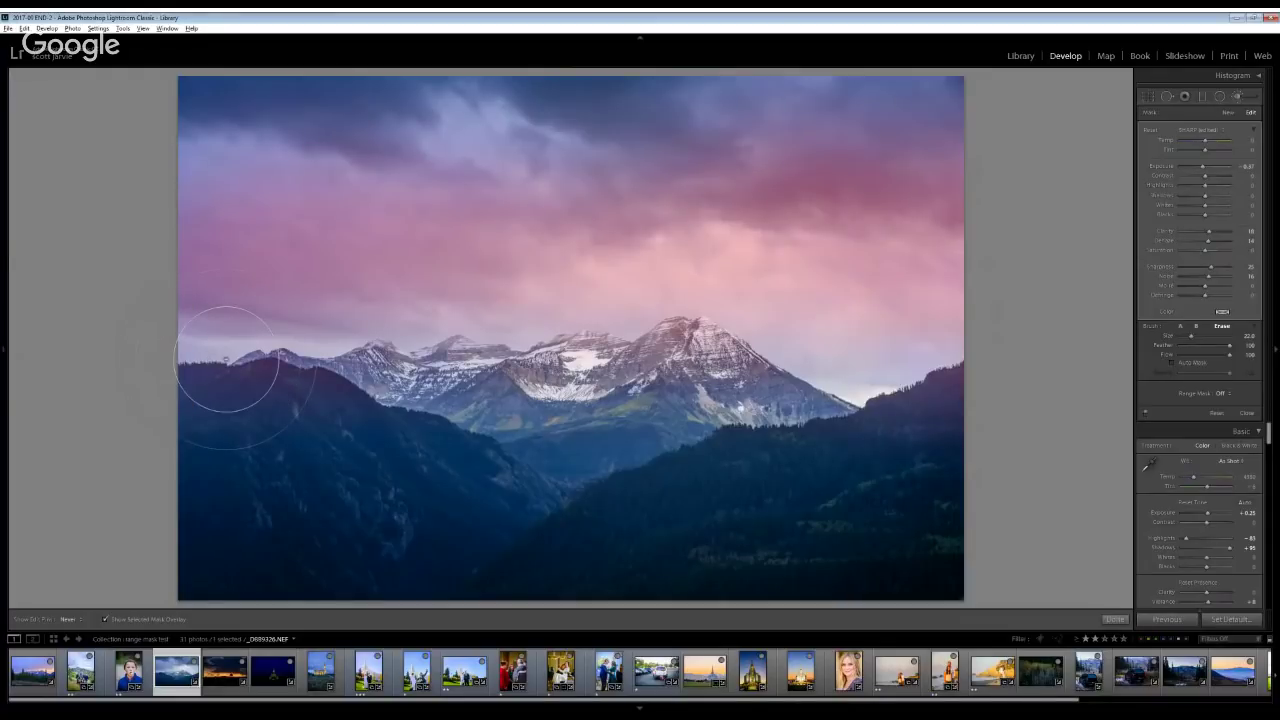
mouse_move(228, 360)
mouse_down()
mouse_move(257, 377)
mouse_move(370, 385)
mouse_move(640, 380)
mouse_move(785, 395)
mouse_up()
scroll(860, 410, up, 8)
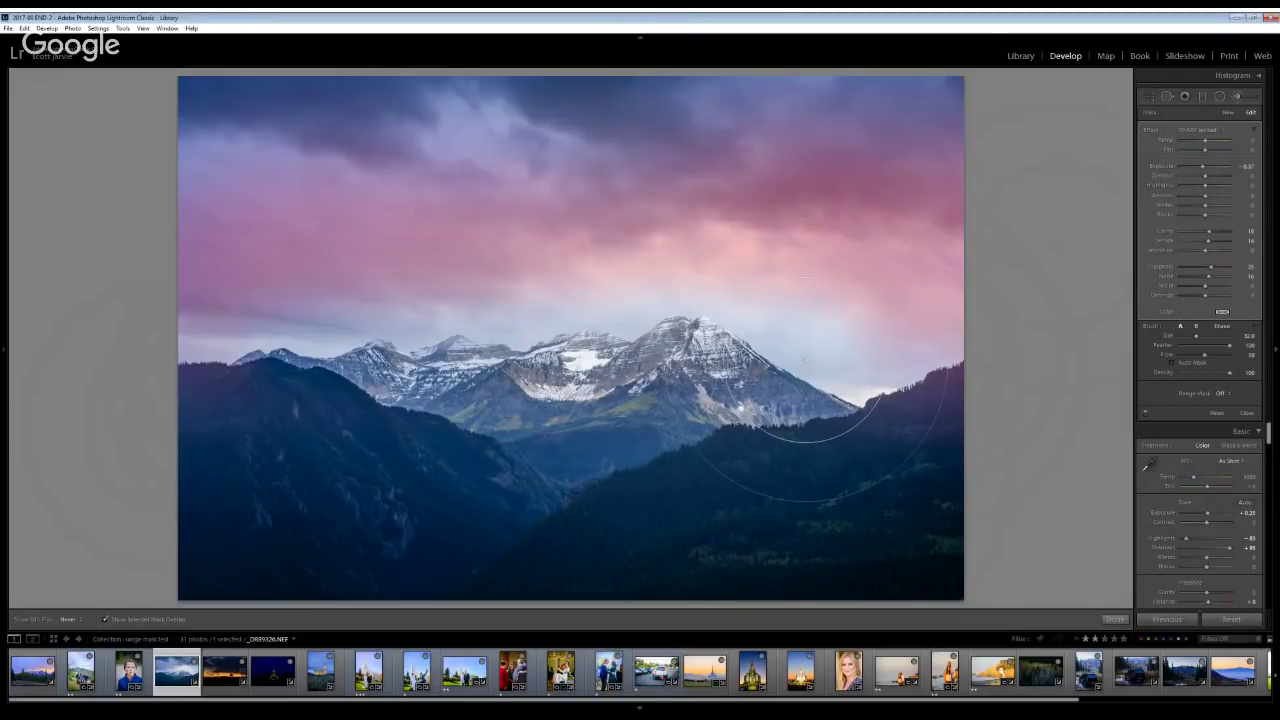
key(o)
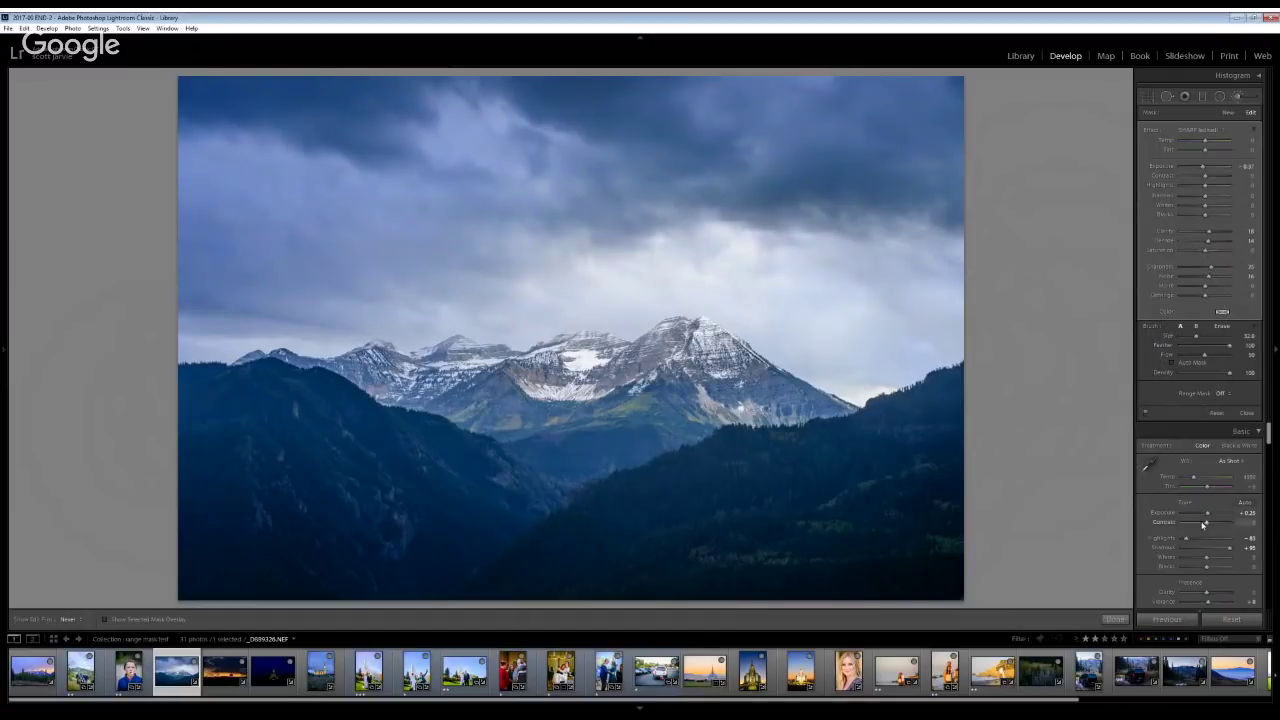
Raise the mountain photo's contrast, then open the other version of the truck photo
drag(1202, 524, 1210, 524)
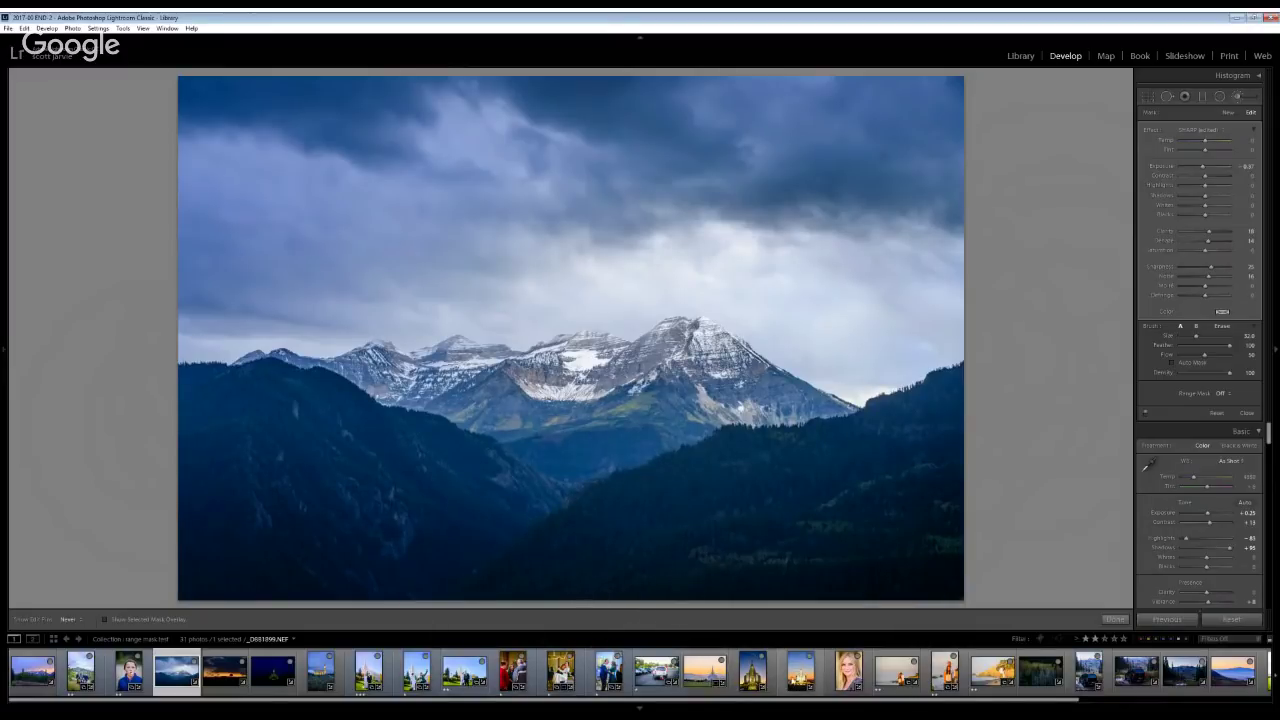
scroll(986, 660, down, 2)
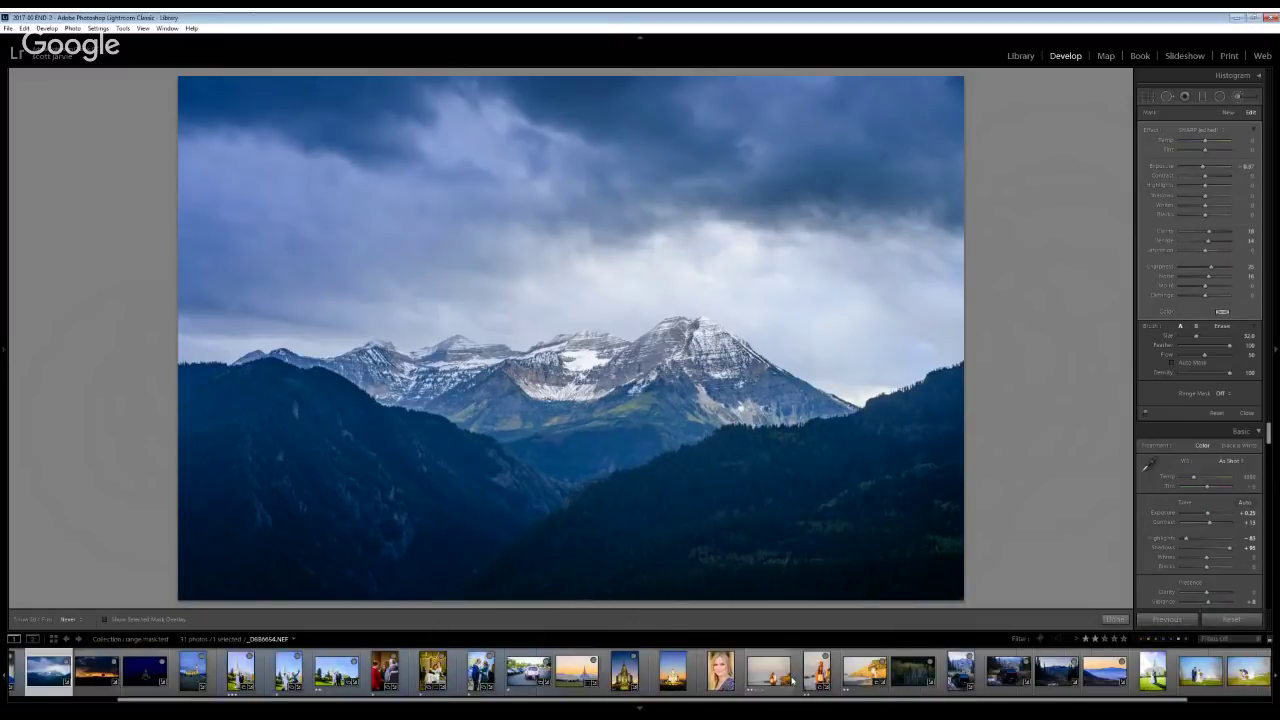
click(1001, 666)
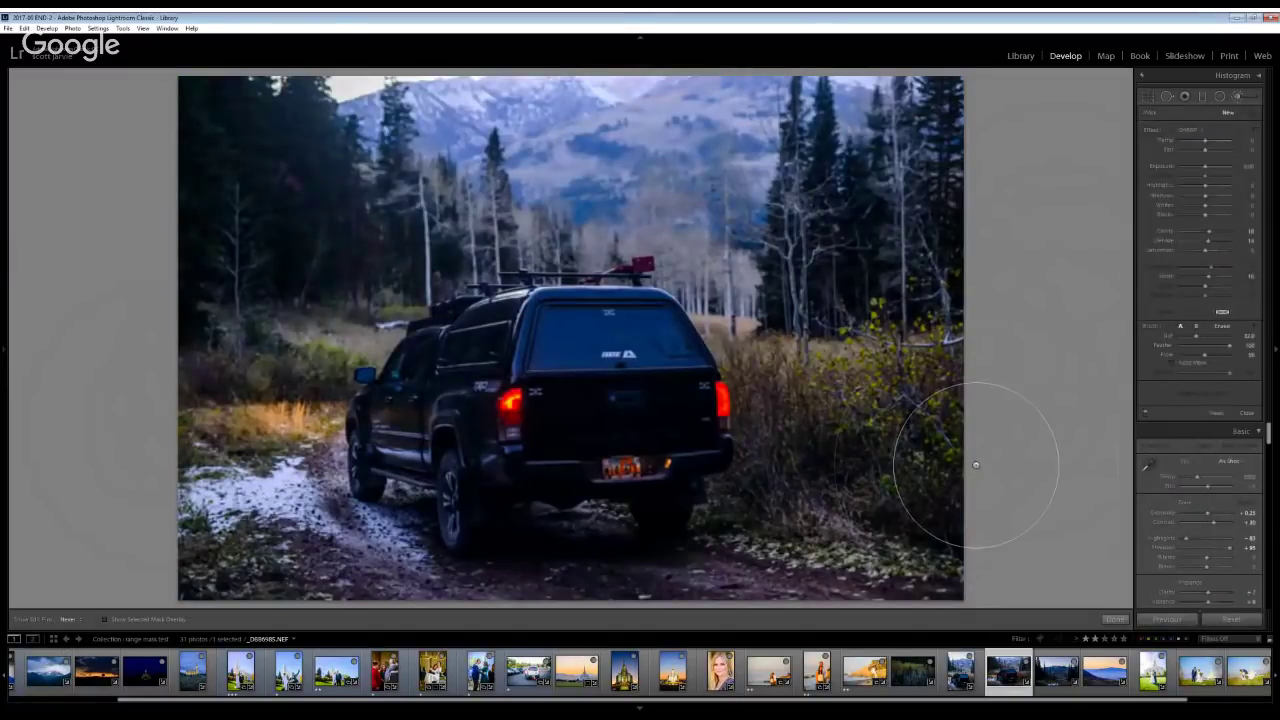
click(955, 668)
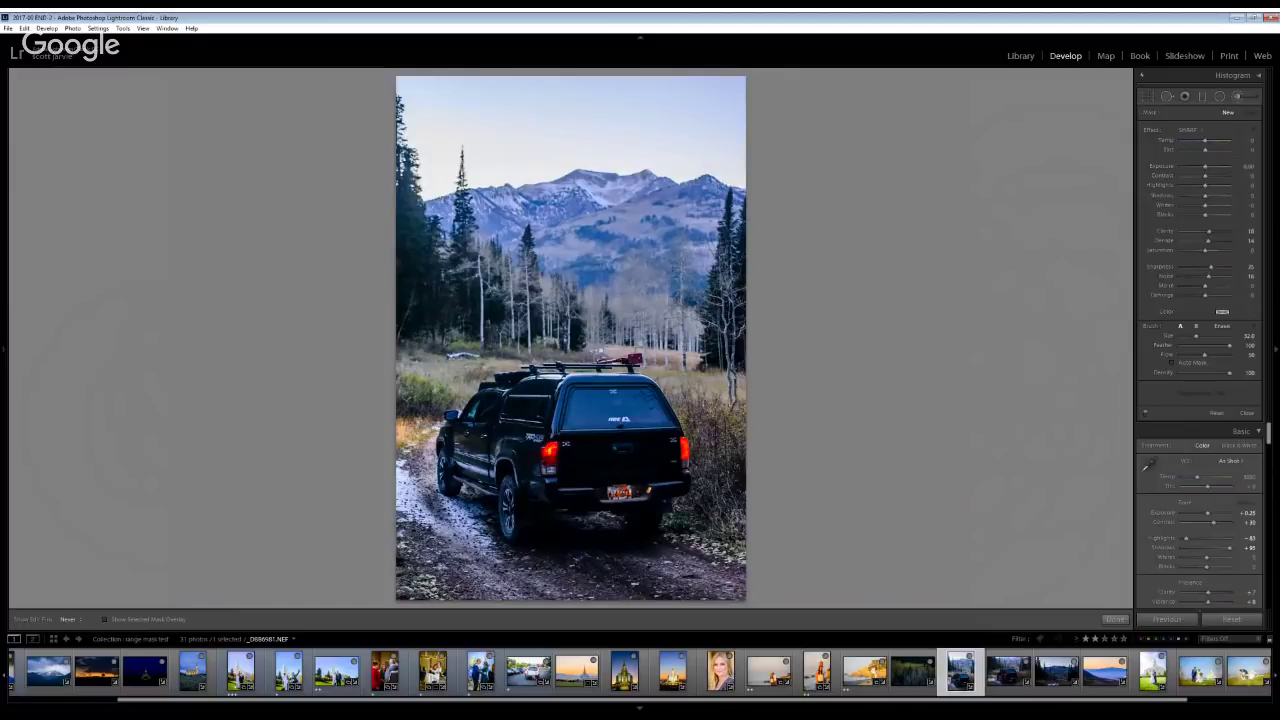
Paint a LIGHT preset brush over the truck and trail, then show it as a red overlay
click(1188, 129)
click(1234, 249)
scroll(514, 458, down, 3)
scroll(553, 480, down, 2)
mouse_move(553, 480)
mouse_down()
mouse_move(638, 467)
mouse_move(520, 450)
mouse_move(646, 430)
mouse_move(570, 462)
mouse_move(652, 447)
mouse_move(605, 398)
mouse_move(504, 453)
mouse_move(517, 524)
mouse_move(645, 480)
mouse_move(660, 460)
mouse_move(450, 447)
mouse_move(520, 405)
mouse_move(596, 464)
mouse_move(640, 462)
mouse_move(613, 475)
mouse_move(665, 476)
mouse_move(503, 529)
mouse_move(663, 461)
mouse_move(575, 443)
mouse_move(462, 450)
mouse_move(490, 420)
mouse_move(649, 448)
mouse_move(652, 468)
mouse_move(615, 405)
mouse_move(475, 404)
mouse_move(455, 440)
mouse_move(592, 494)
mouse_move(702, 472)
mouse_move(640, 400)
mouse_move(650, 425)
mouse_up()
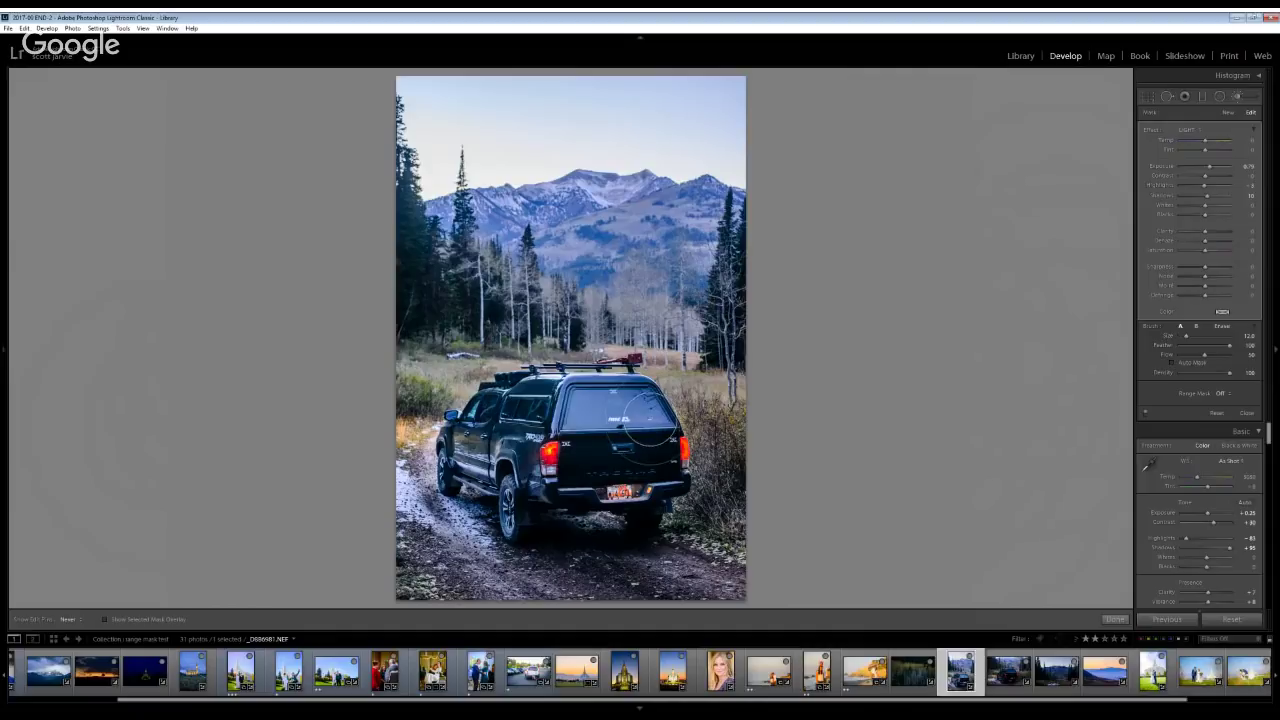
key(o)
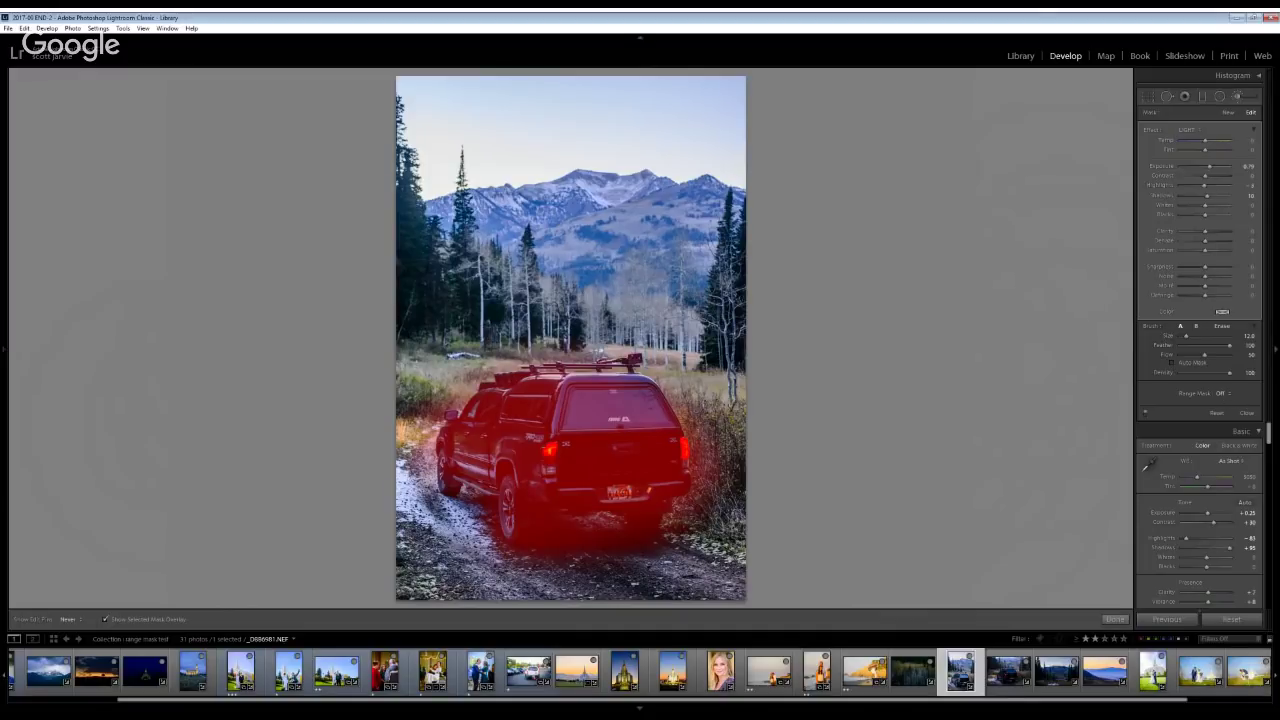
Limit the truck brush to darker tones with a Luminance range mask and raise exposure to about 1.31
click(1220, 393)
click(1218, 413)
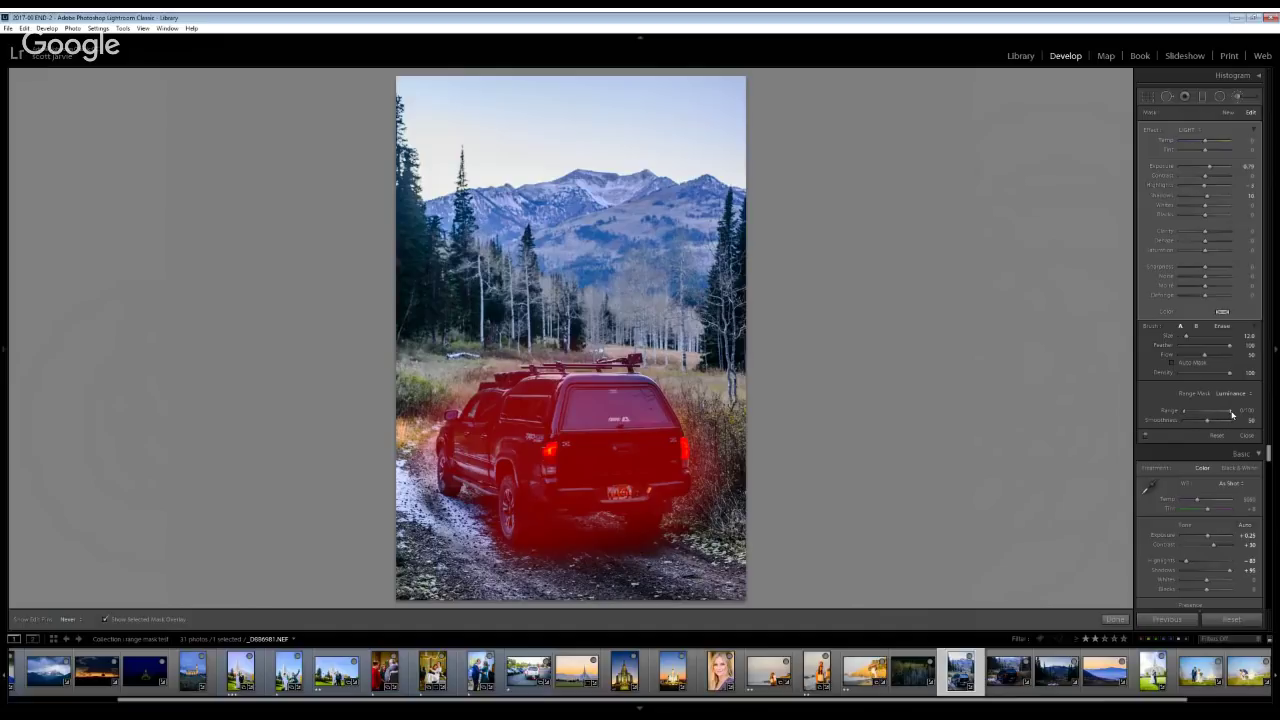
drag(1232, 414, 1202, 420)
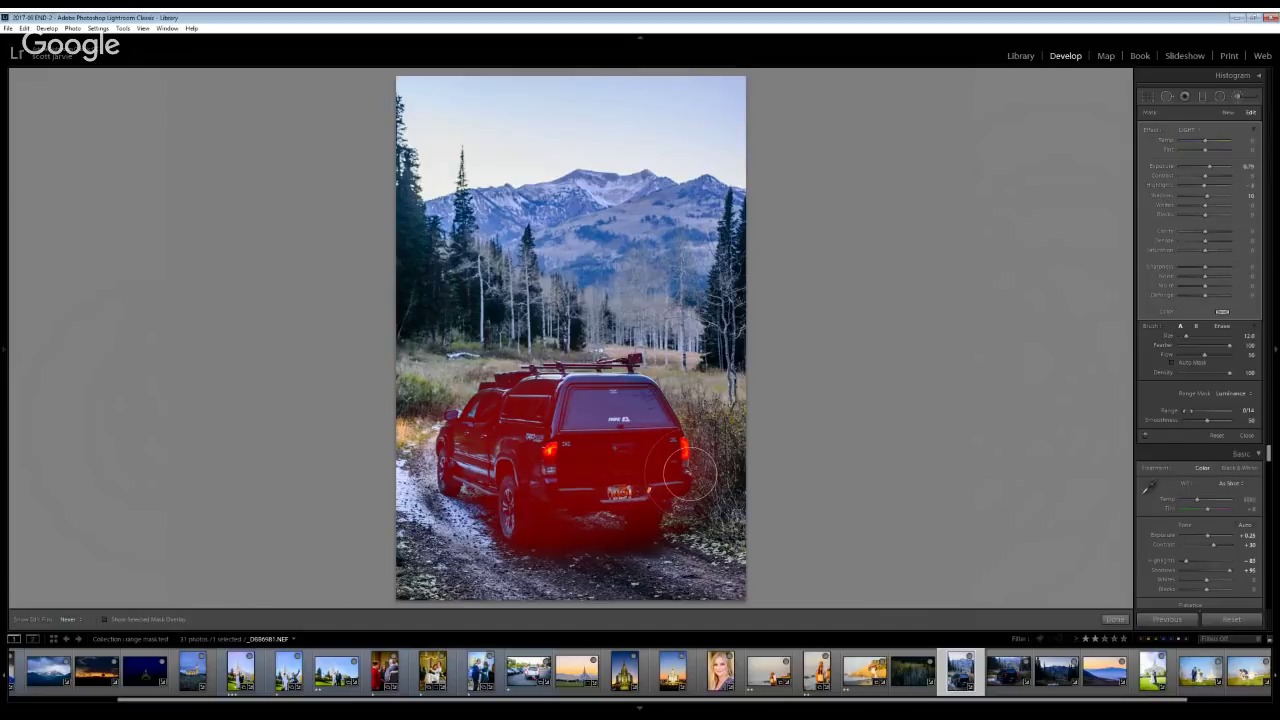
key(o)
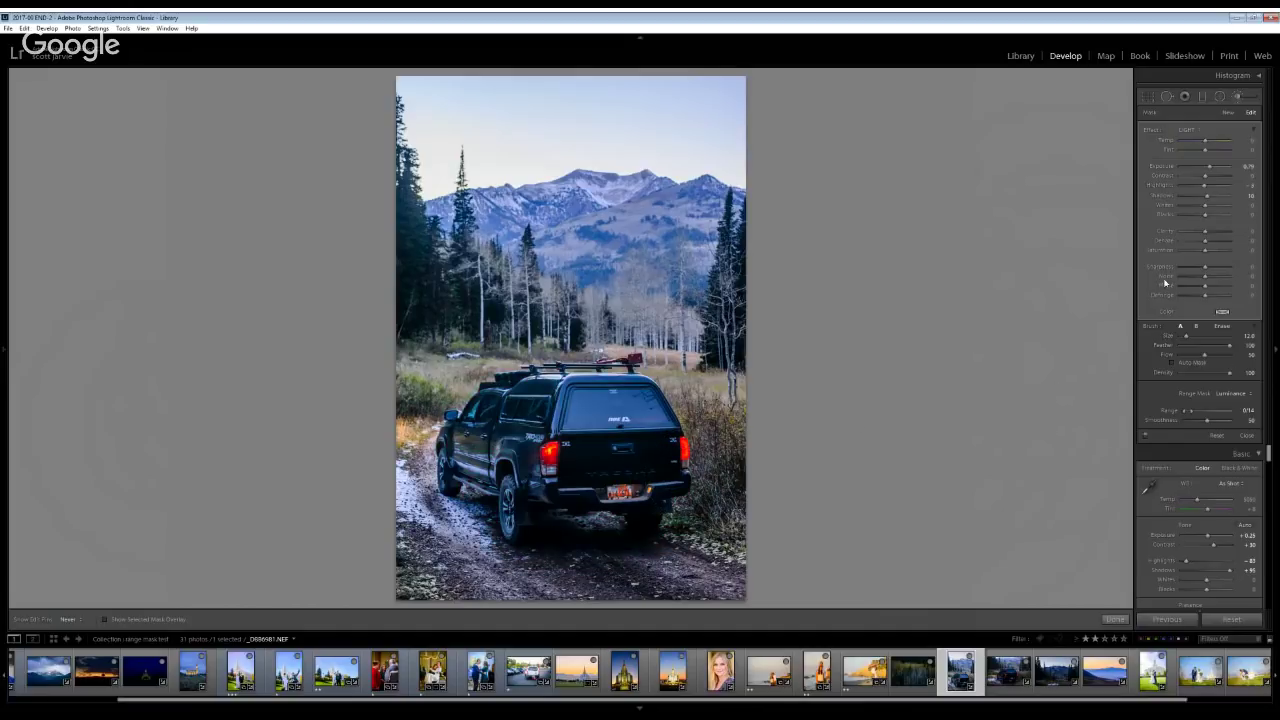
drag(1217, 166, 1216, 170)
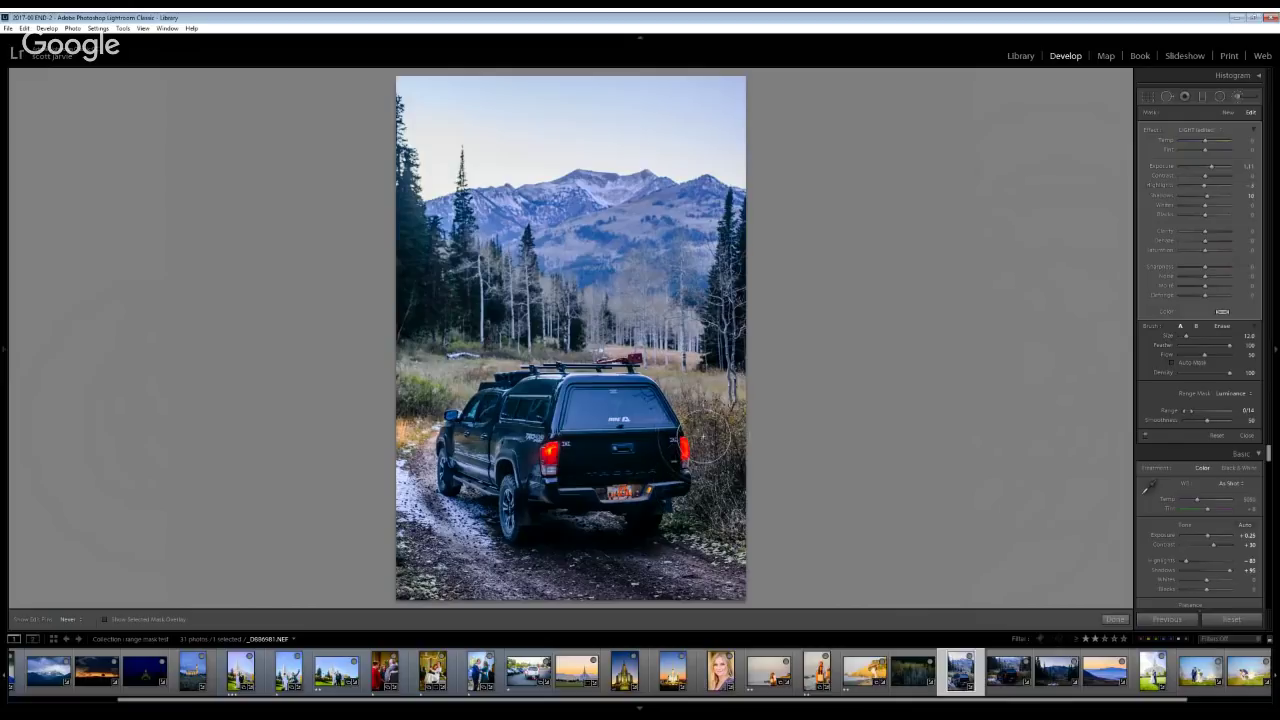
key(alt)
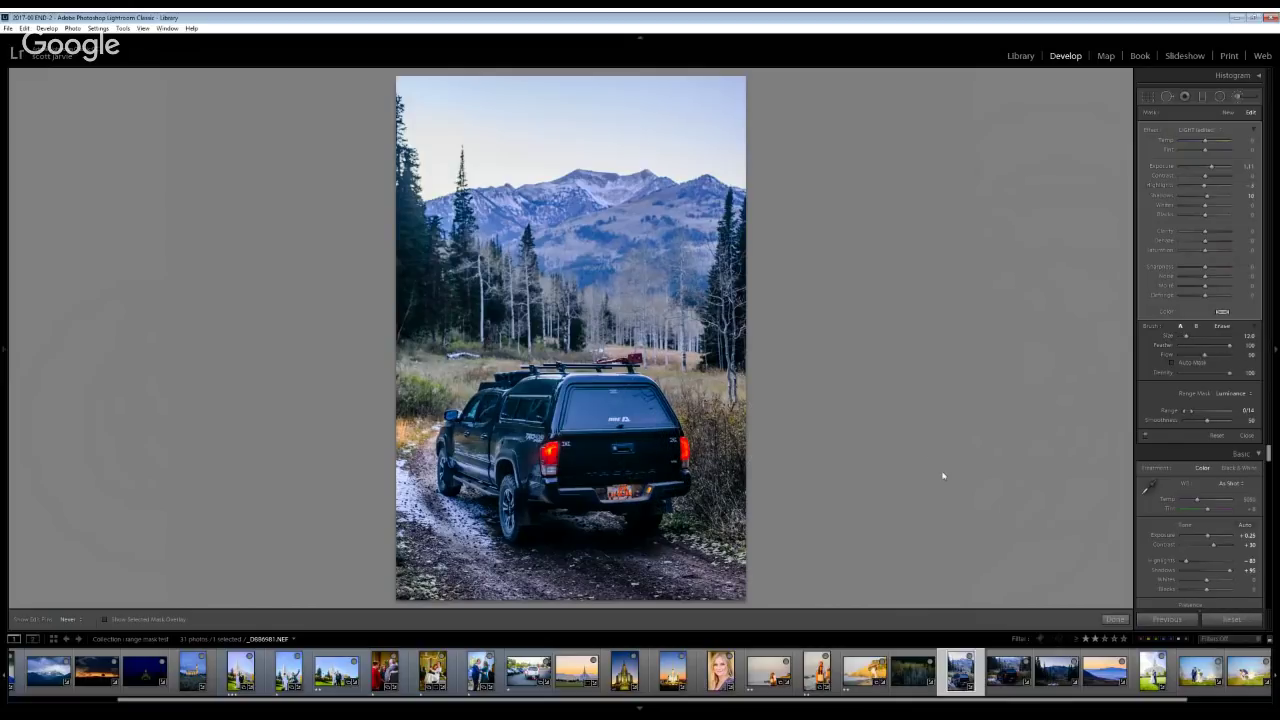
key(alt)
Toggle the brush adjustments off and on twice to compare the truck before and after
click(1147, 437)
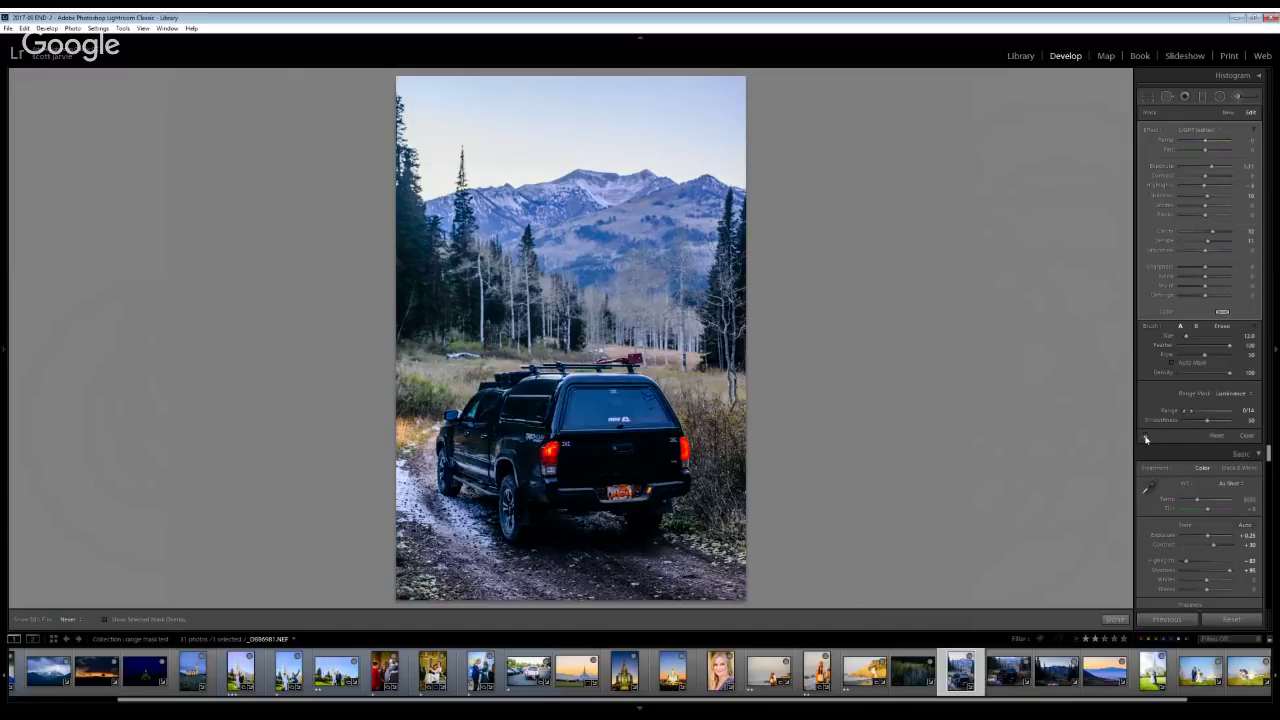
click(1146, 437)
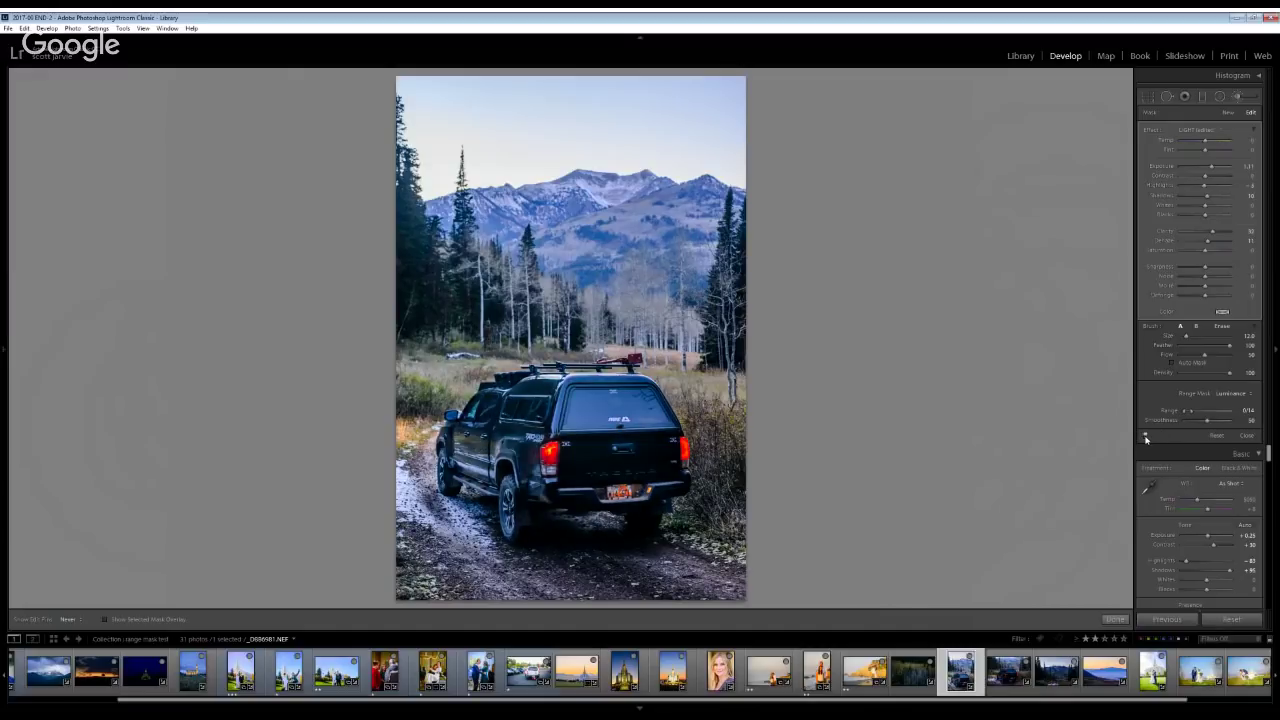
click(1146, 437)
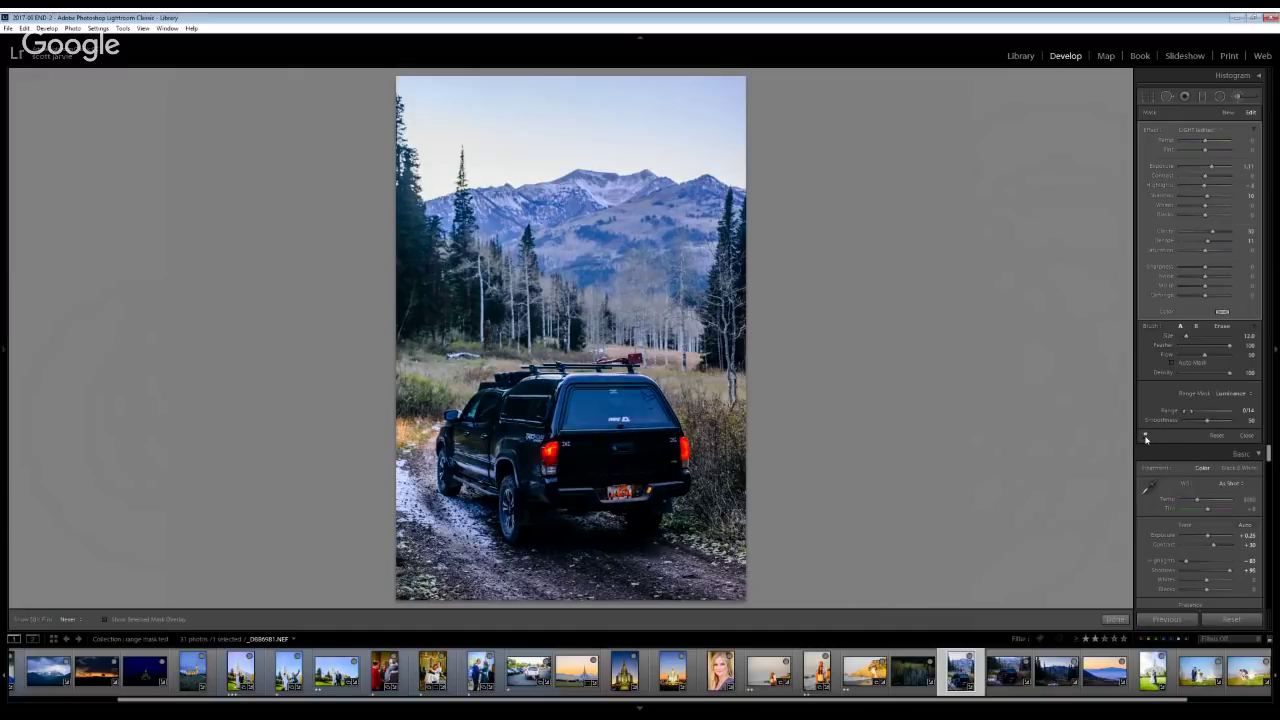
click(1146, 437)
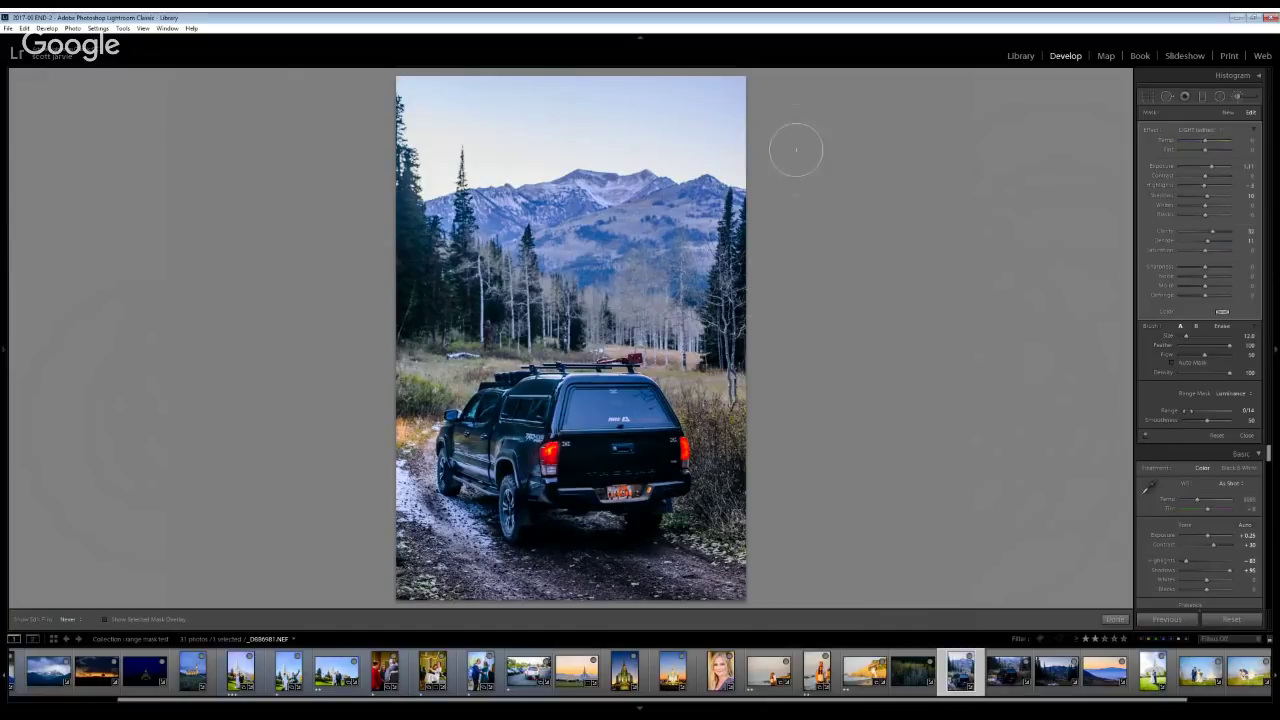
click(1206, 96)
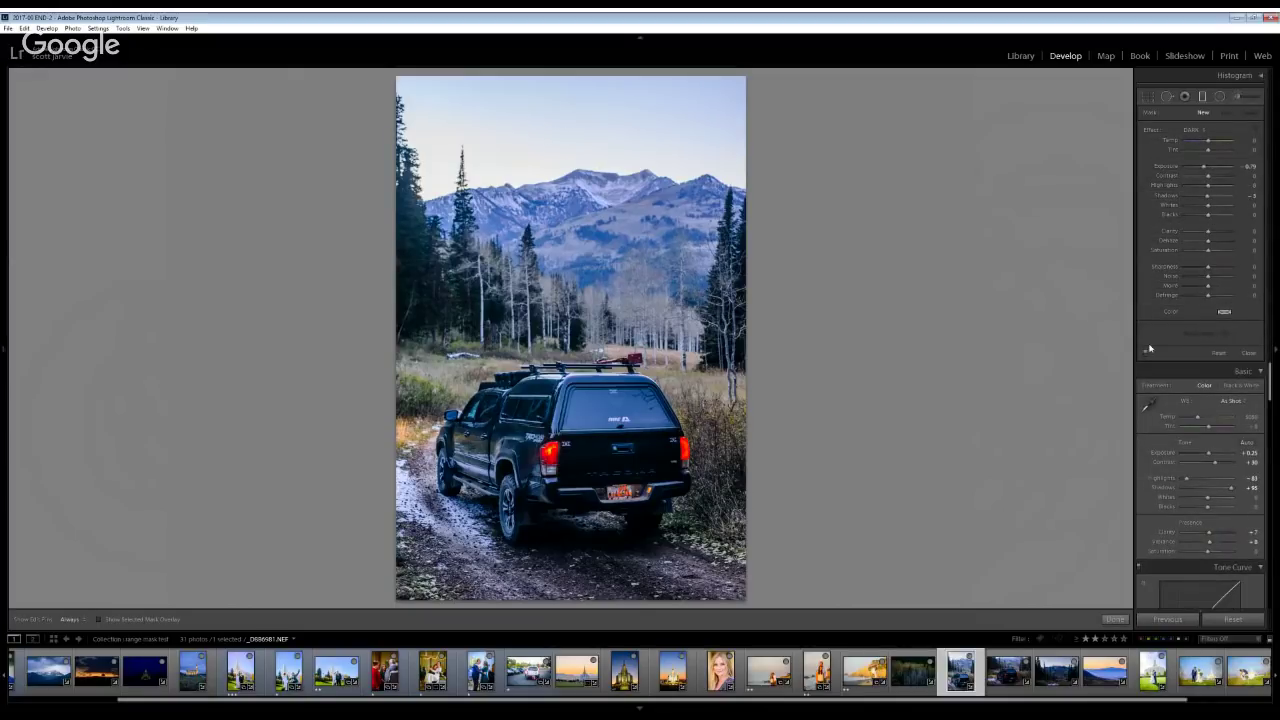
Draw a graduated filter over the truck photo's sky and tune its temperature, contrast and dehaze
drag(539, 132, 545, 262)
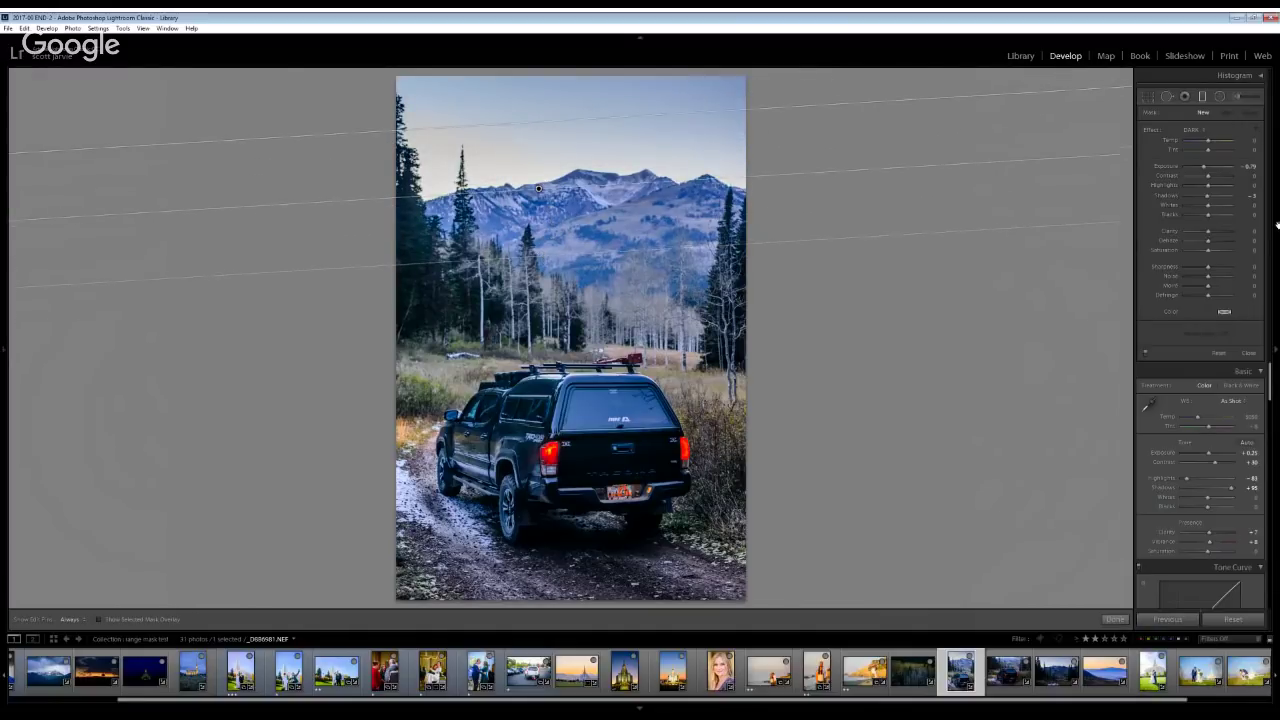
click(1202, 142)
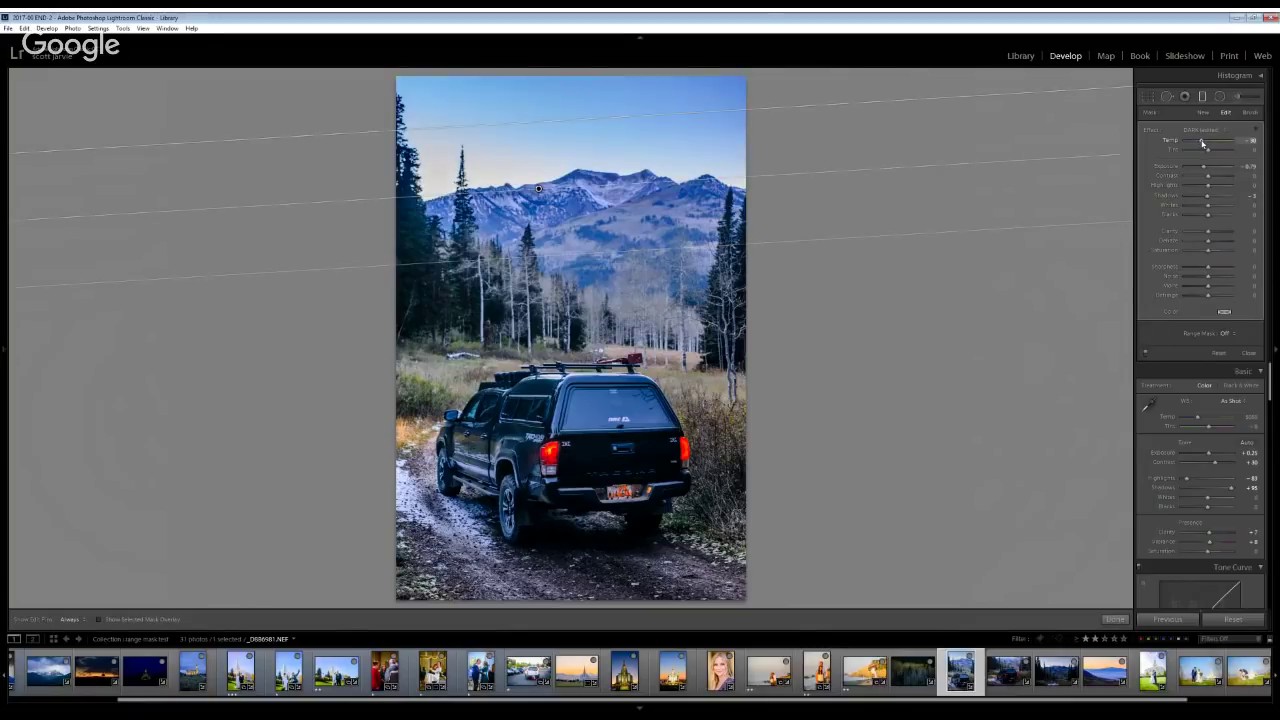
drag(1202, 142, 1216, 143)
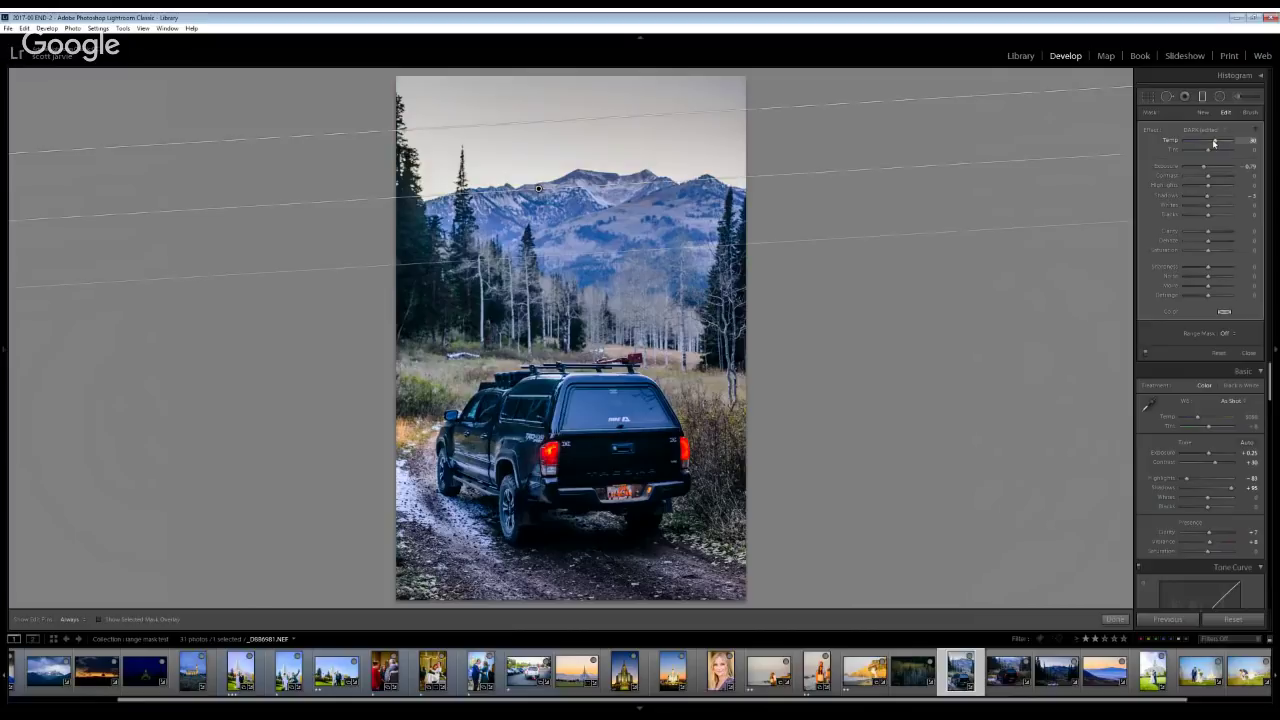
drag(1213, 143, 1210, 146)
drag(1210, 145, 1203, 148)
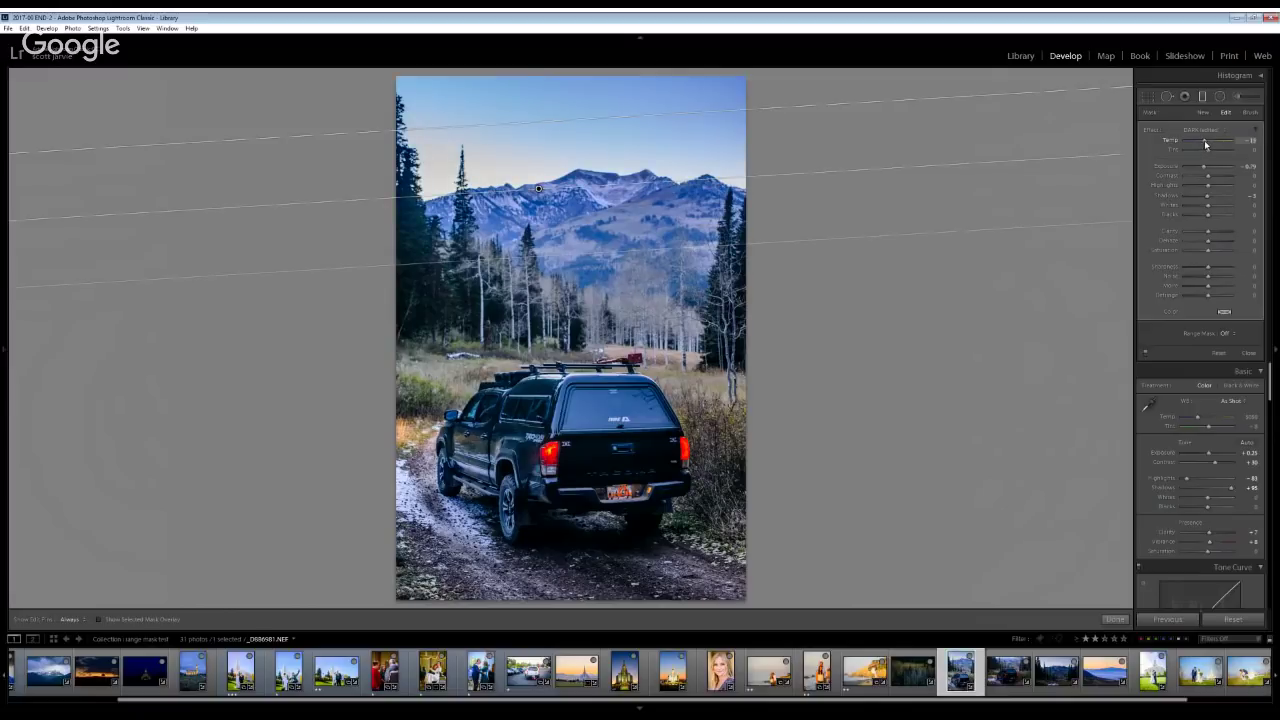
drag(1205, 145, 1207, 143)
drag(1217, 177, 1210, 178)
drag(1212, 242, 1208, 246)
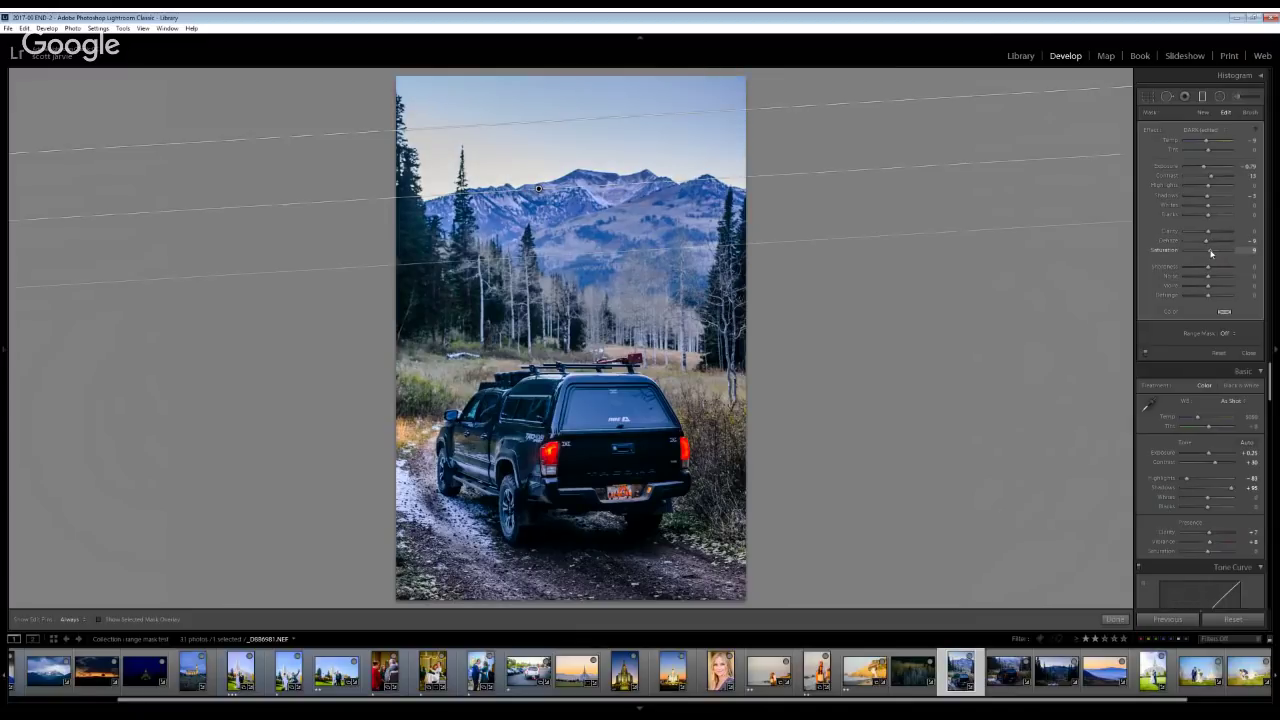
Nudge the sky filter's saturation and dehaze, and add some moiré reduction
drag(1210, 252, 1210, 252)
drag(1207, 243, 1208, 243)
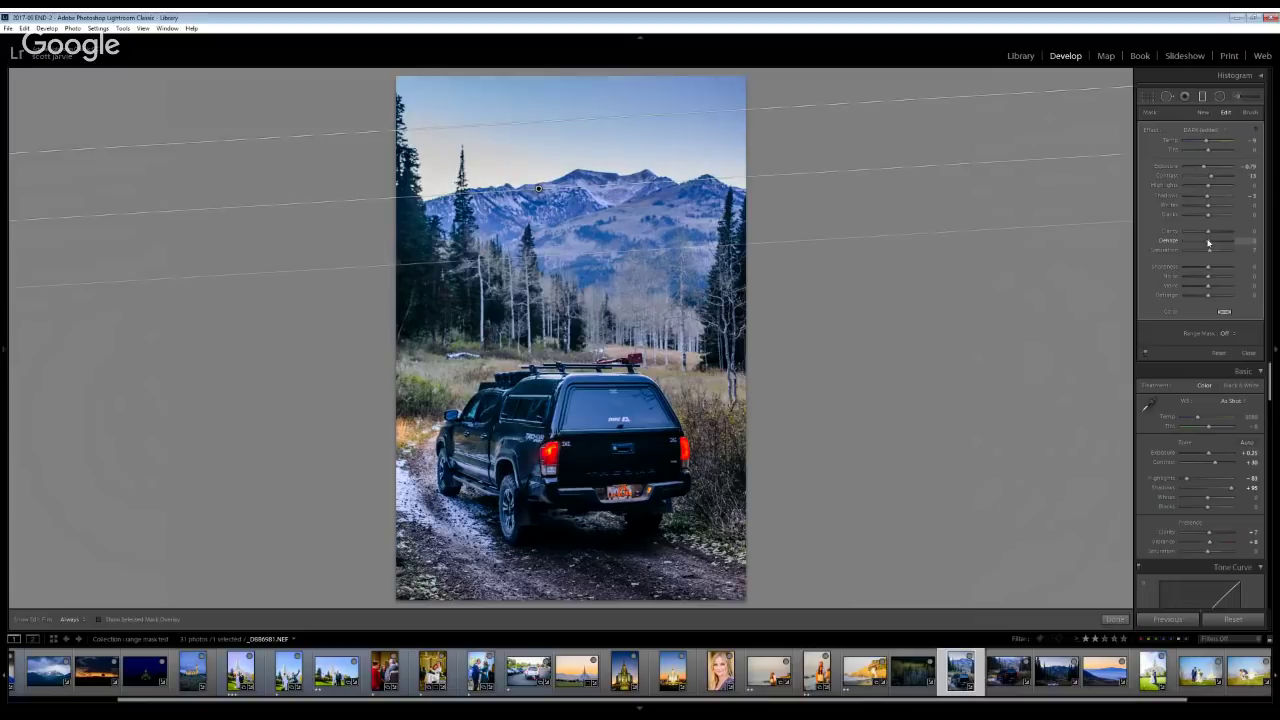
drag(1208, 288, 1213, 278)
Compare the graduated filter off and on, then raise its exposure from −0.79 toward 0
click(1146, 355)
click(1146, 355)
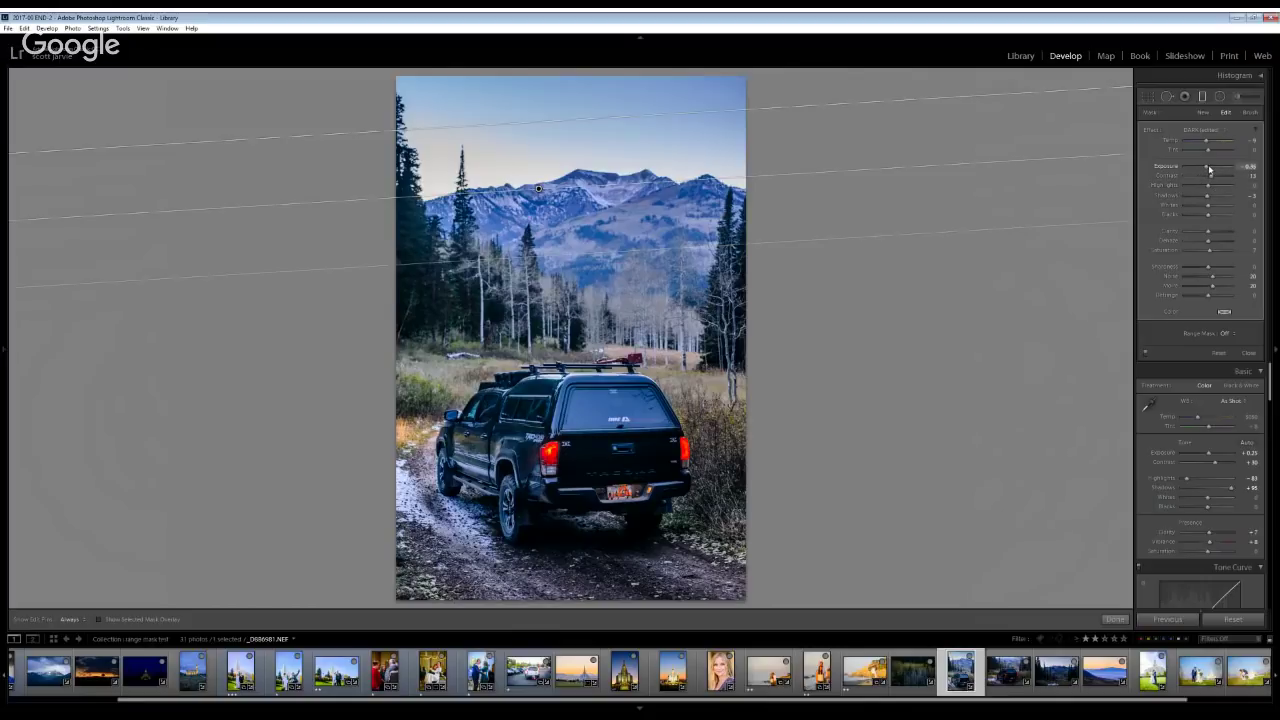
drag(1204, 168, 1209, 170)
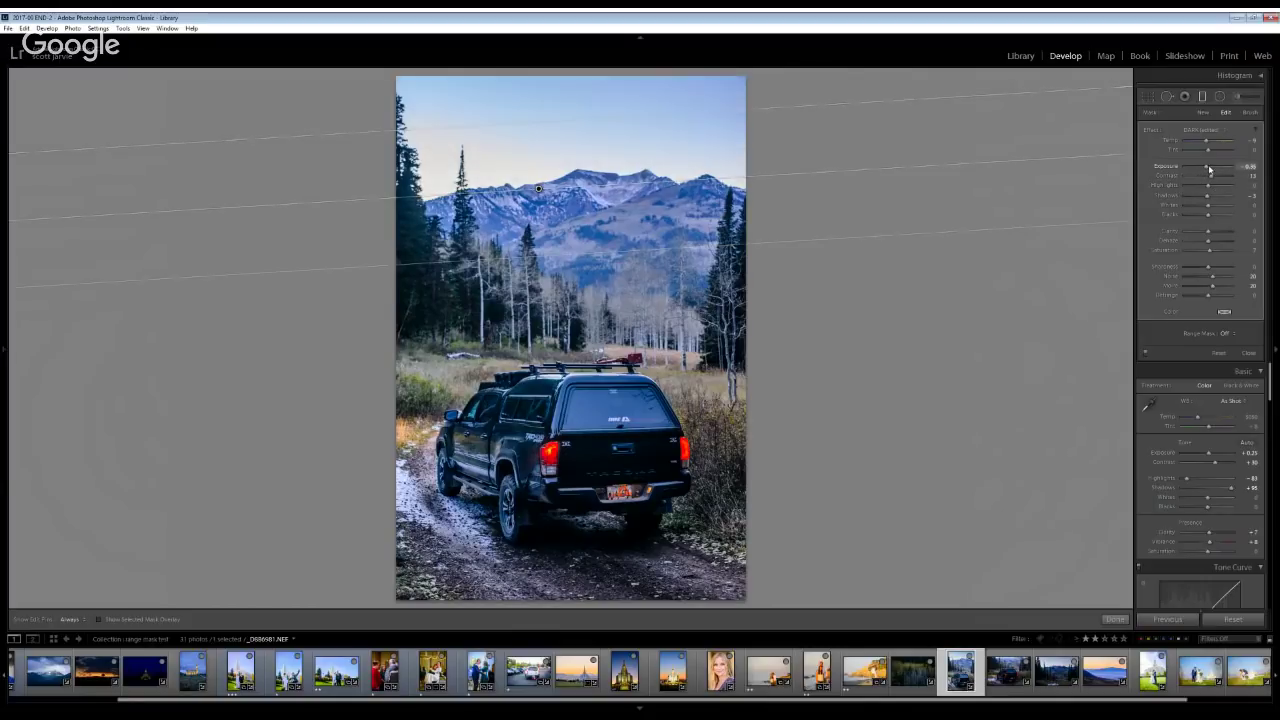
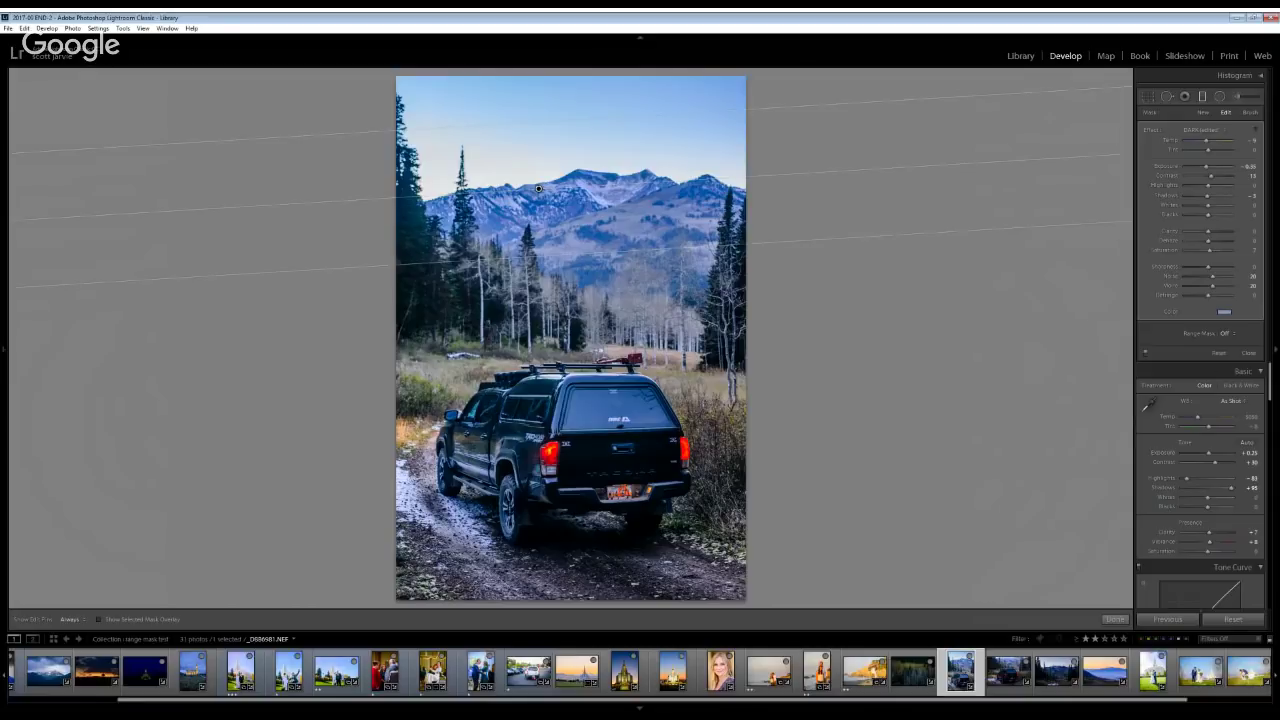
Switch the sky adjustment's Range Mask to Luminance and settle its Range at 79/100
click(1225, 333)
click(1225, 360)
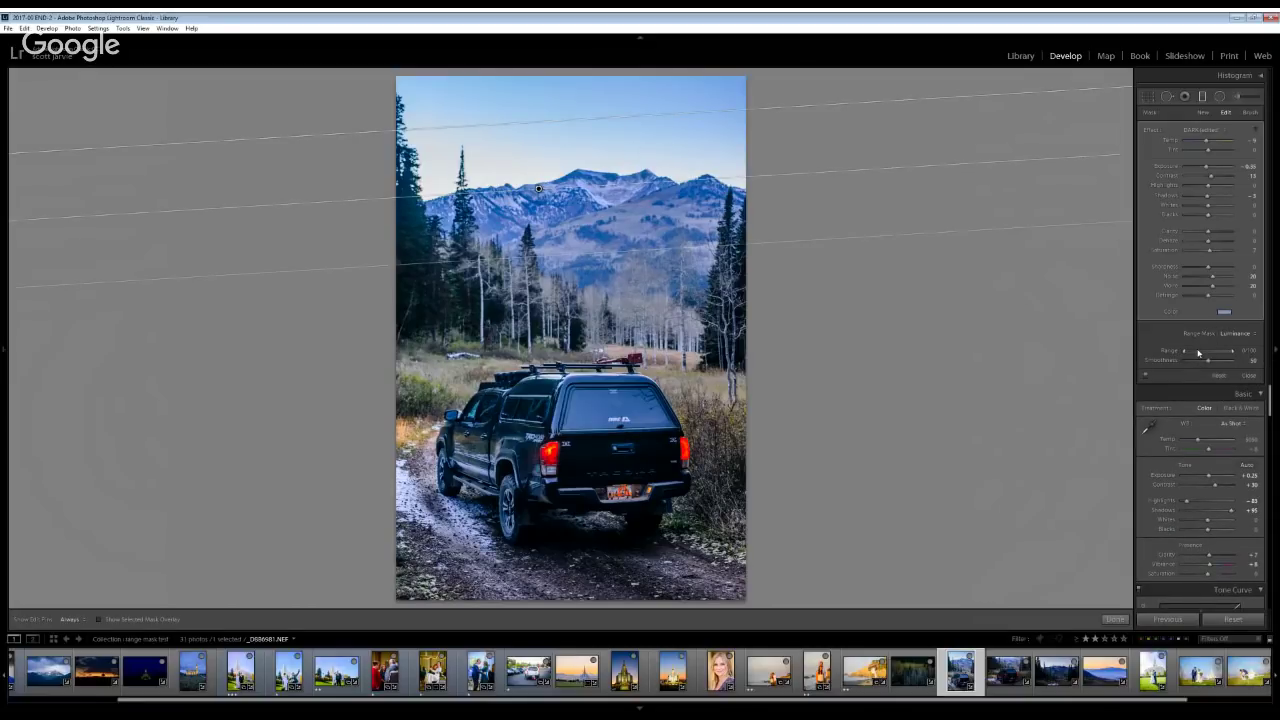
key(o)
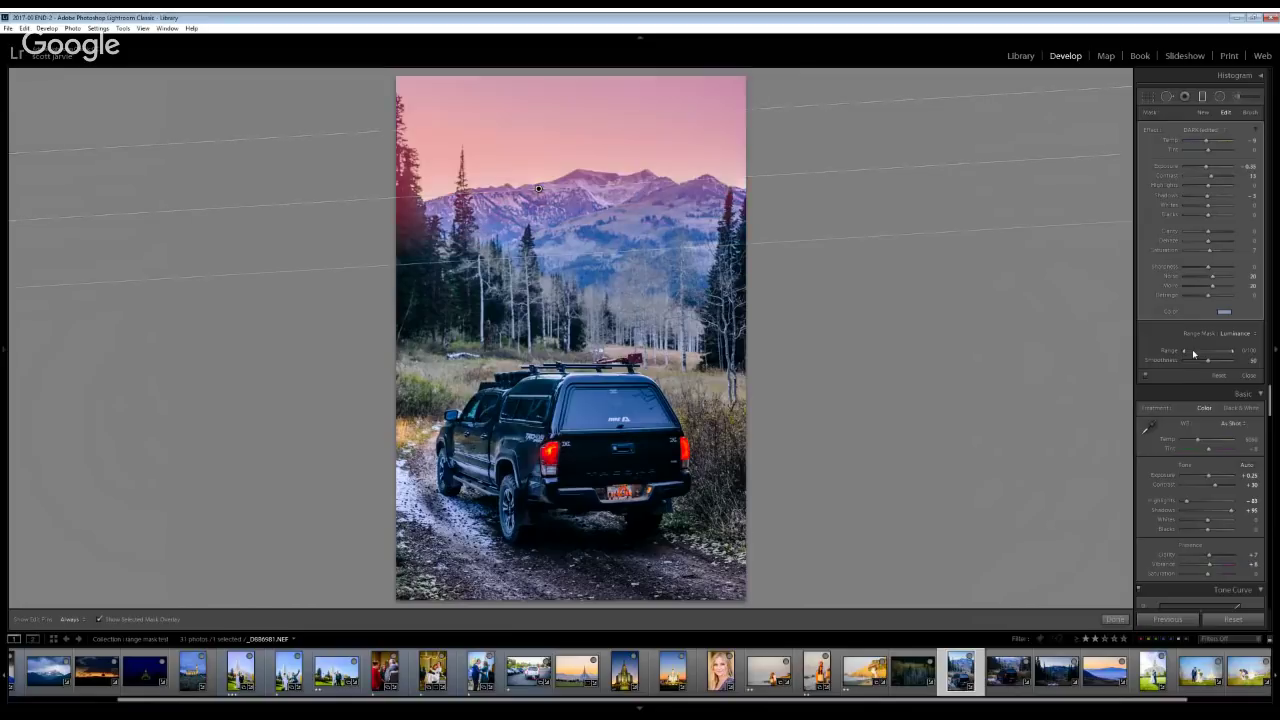
drag(1192, 355, 1225, 354)
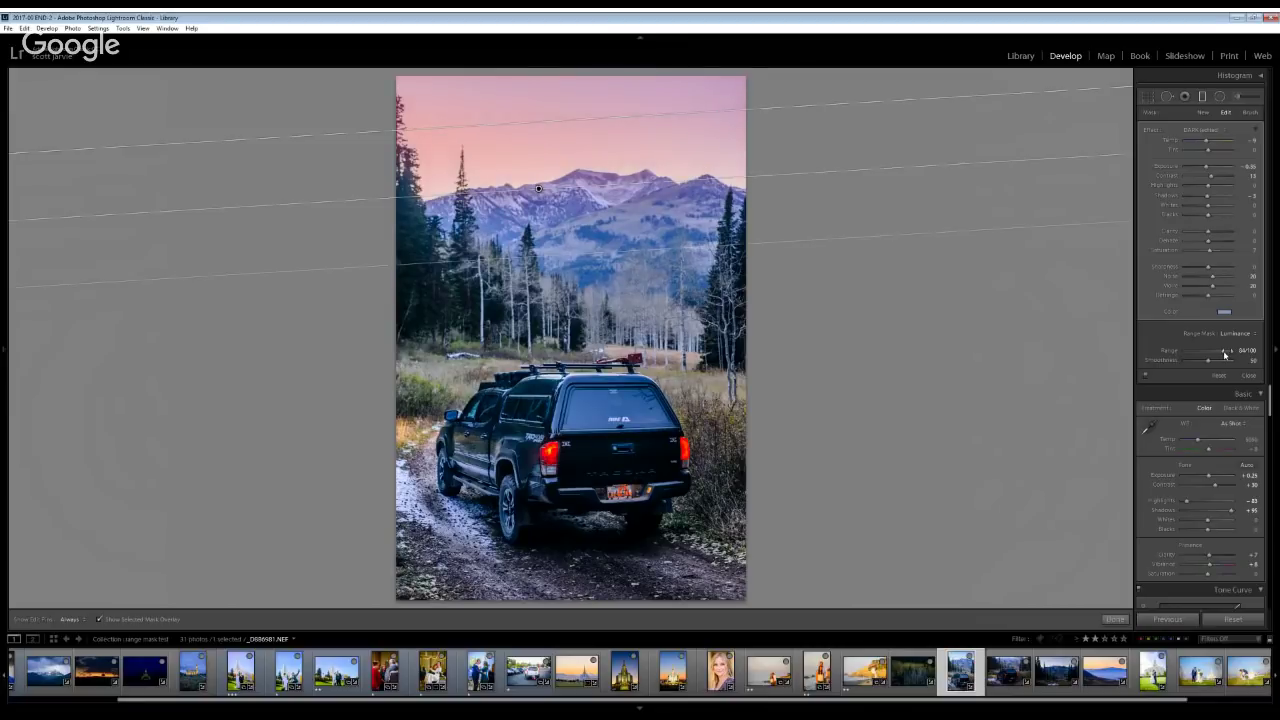
drag(1224, 354, 1227, 354)
double_click(1197, 354)
drag(1217, 356, 1221, 354)
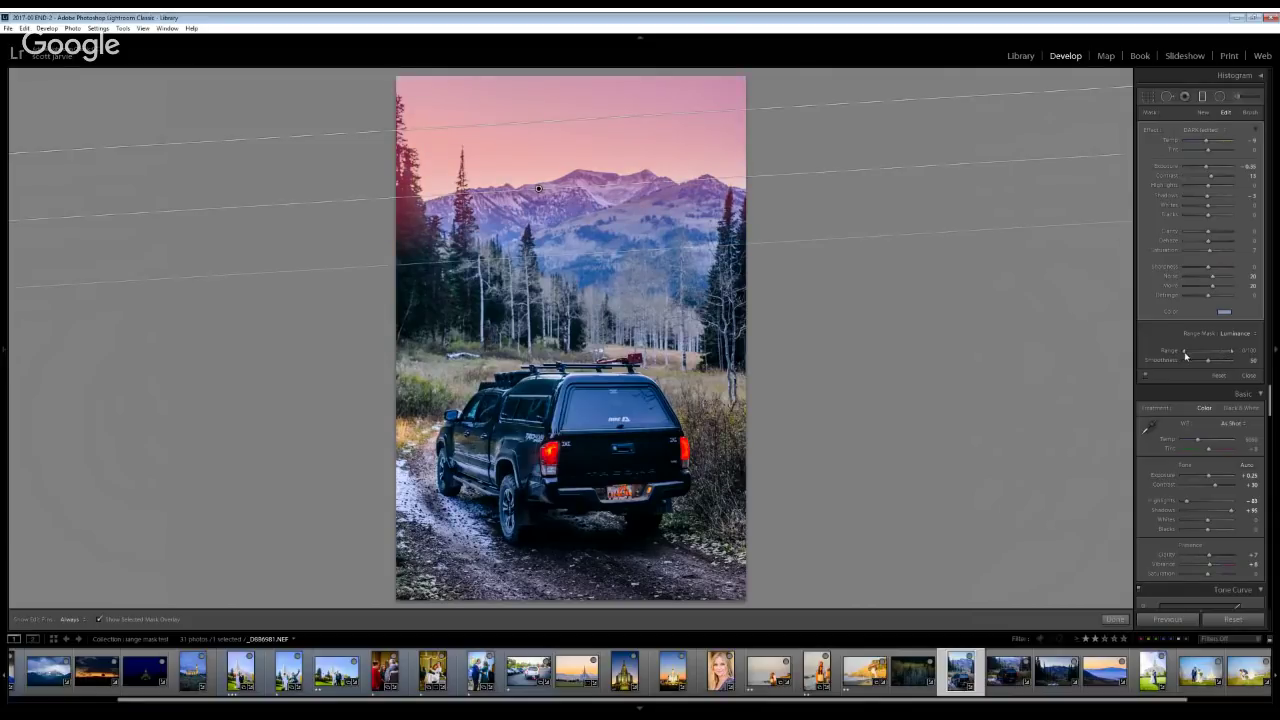
drag(1186, 356, 1222, 354)
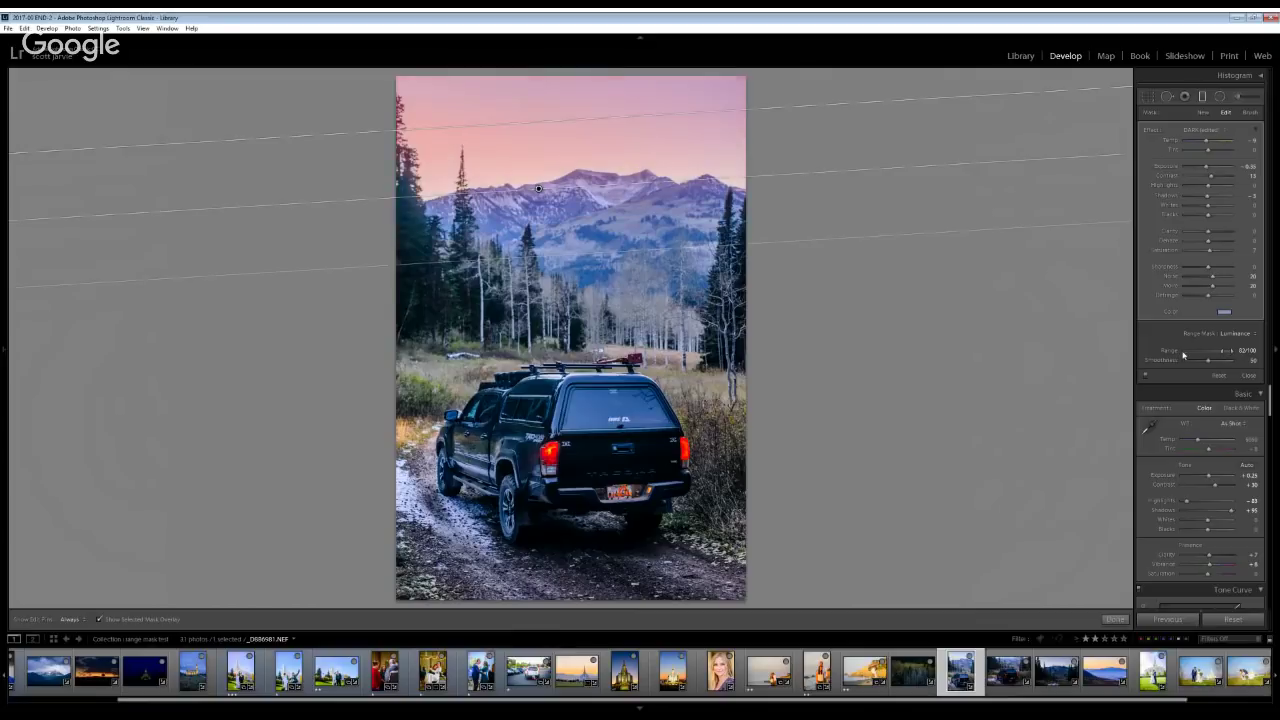
click(1191, 354)
click(1222, 354)
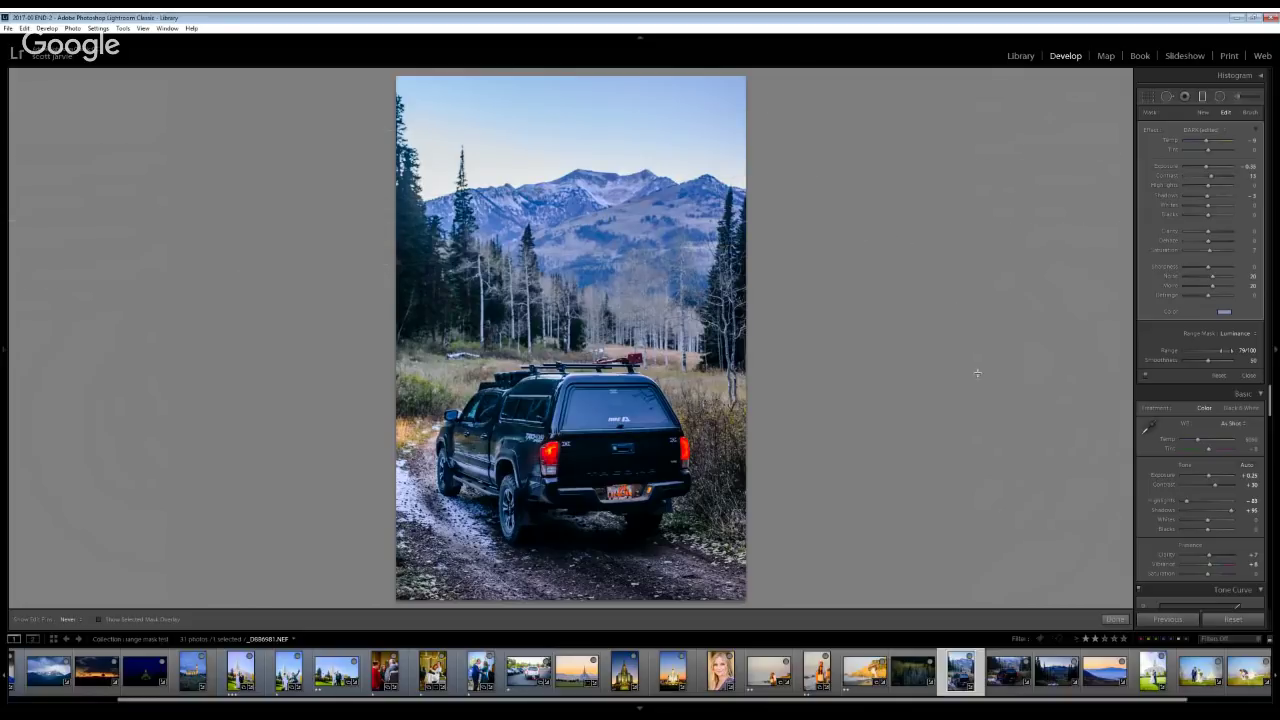
Toggle the sky adjustment off and back on to compare, then open the temple wedding photo
click(1146, 379)
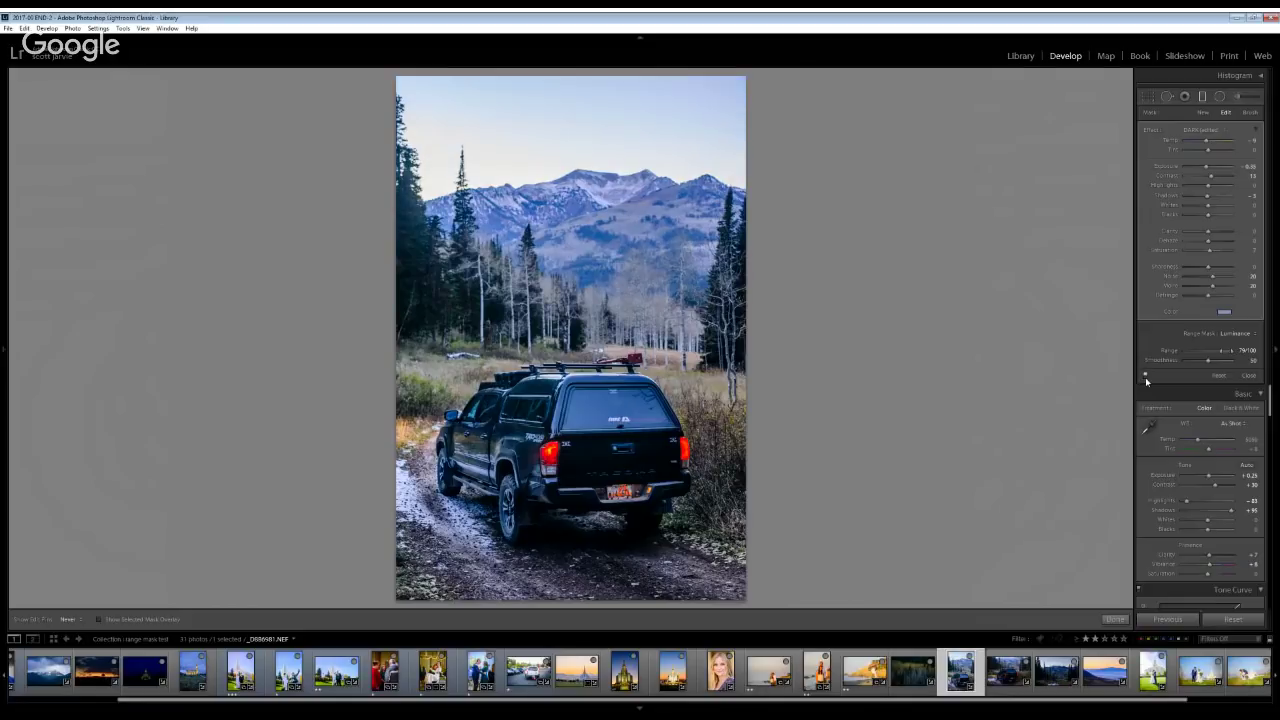
click(1145, 377)
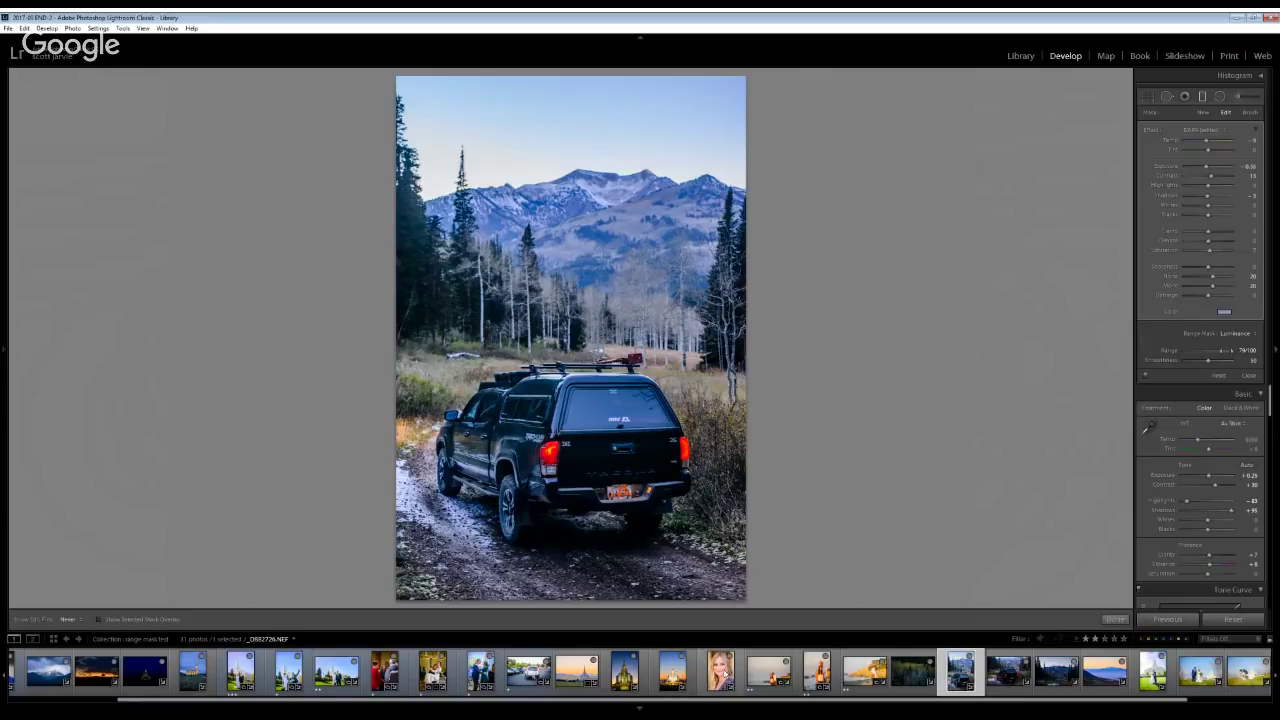
click(288, 676)
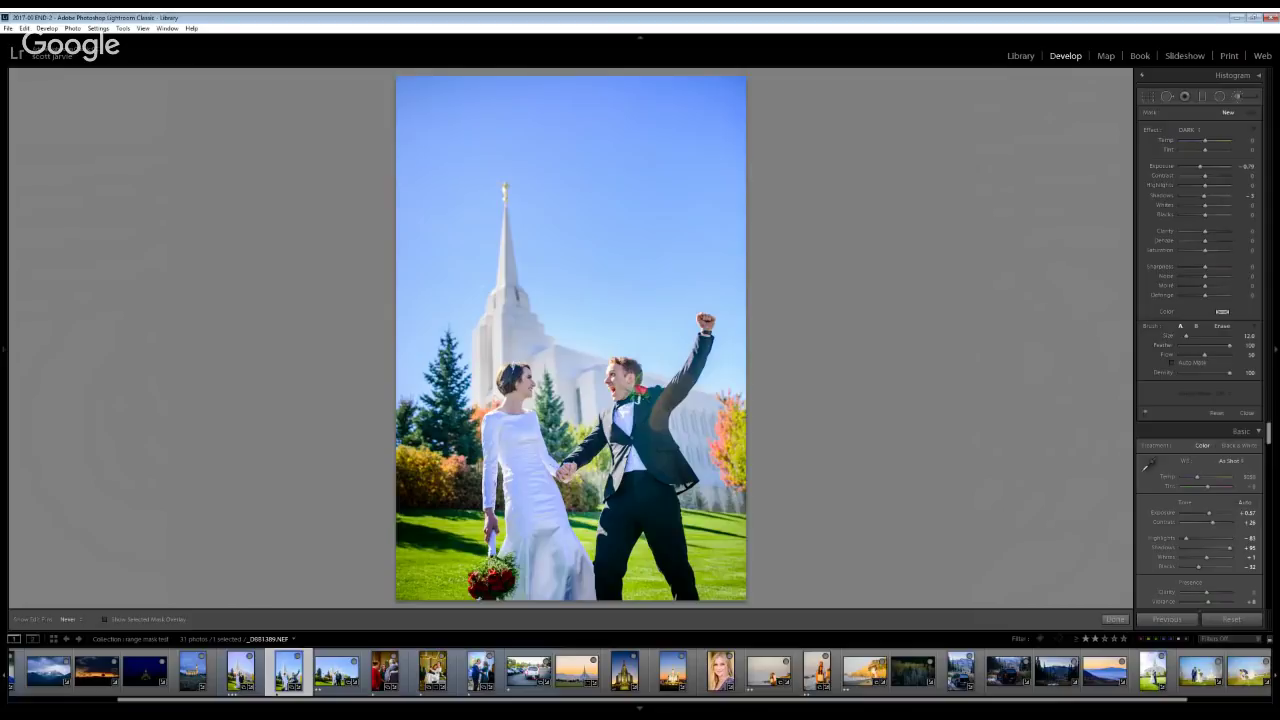
Reset the brush Exposure to 0, warm Temp to about 92, and paint over the bride's hand
double_click(1199, 166)
drag(1205, 140, 1214, 143)
scroll(467, 520, down, 3)
scroll(467, 528, down, 2)
click(492, 514)
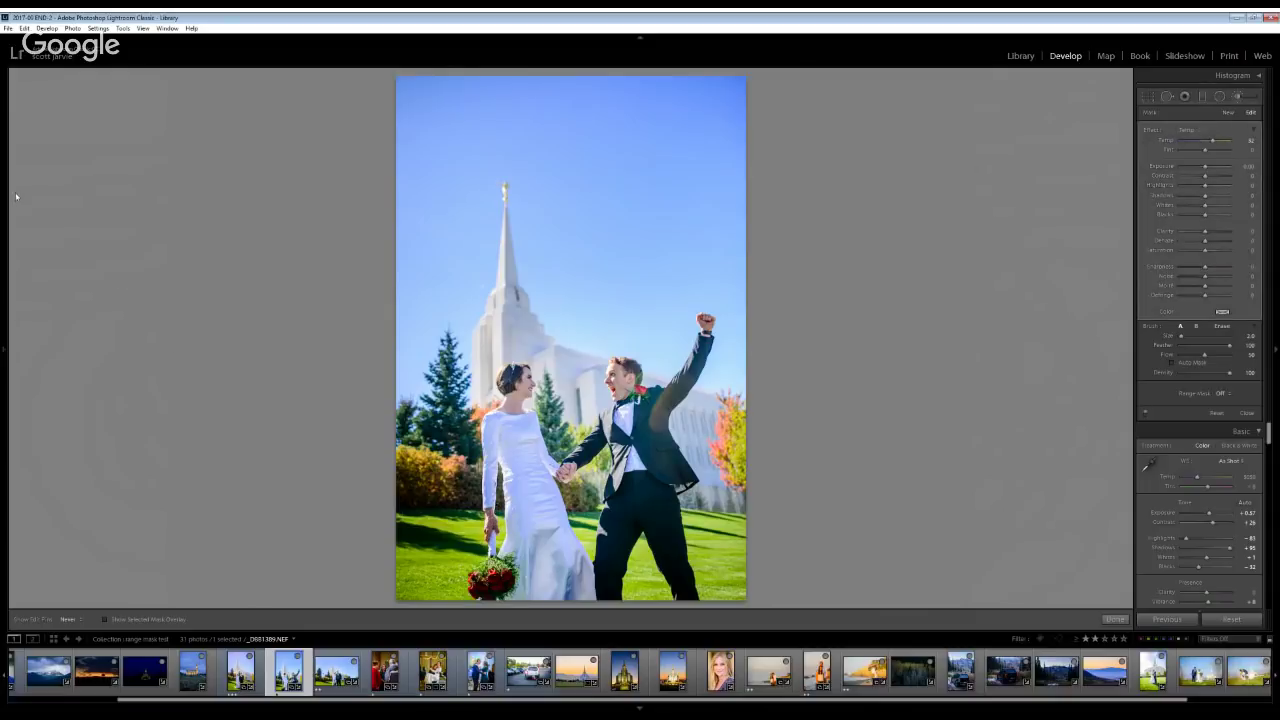
Zoom to 1:1 on the hand and briefly show the mask overlay to check it
mouse_move(3, 190)
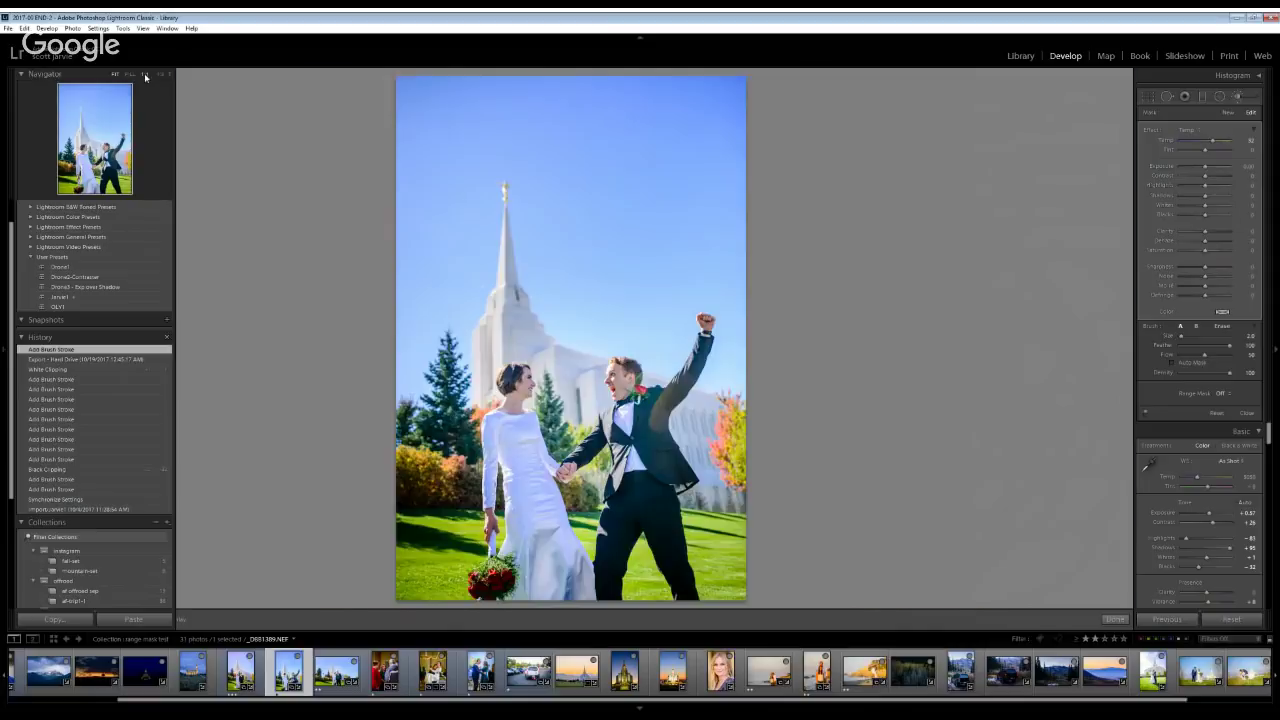
click(145, 76)
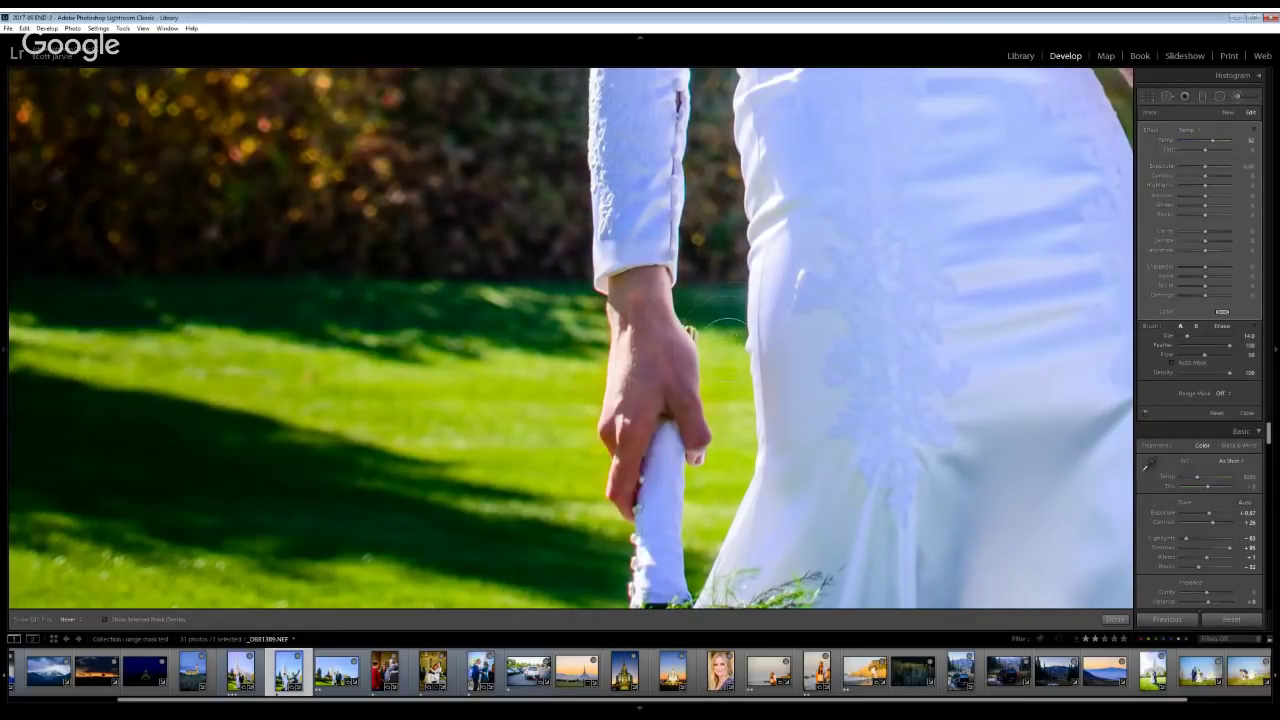
key(o)
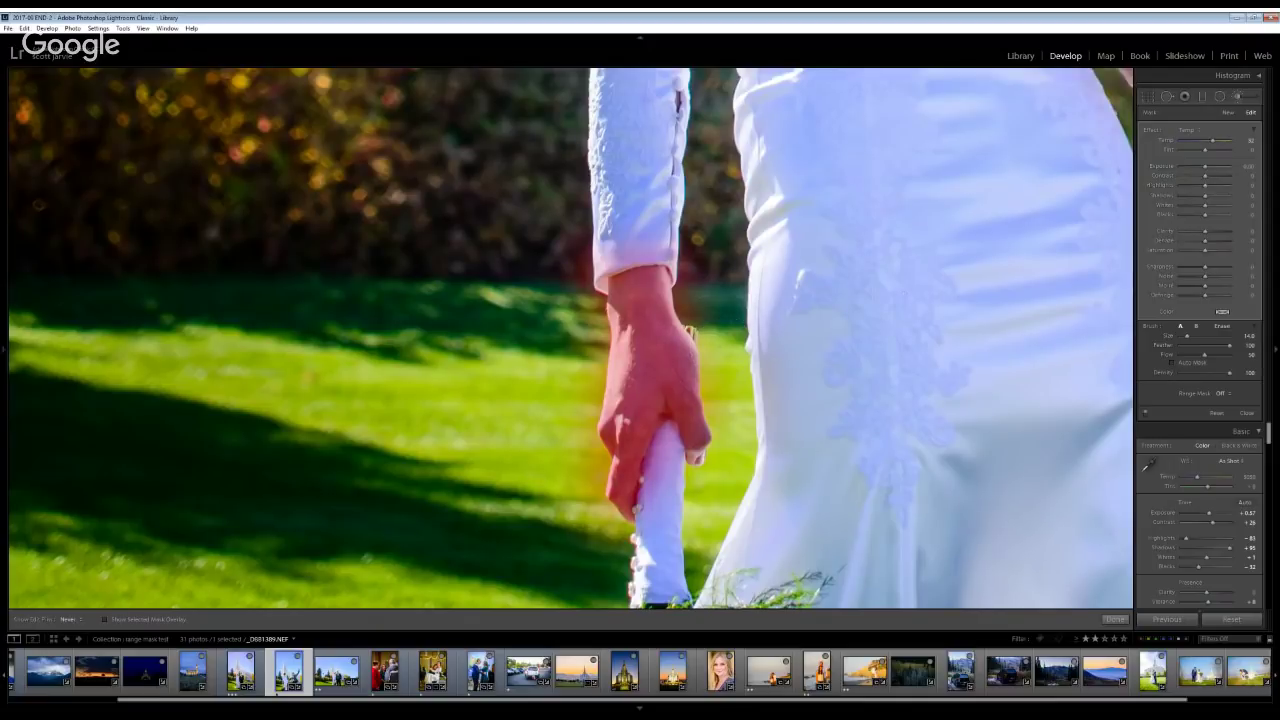
key(o)
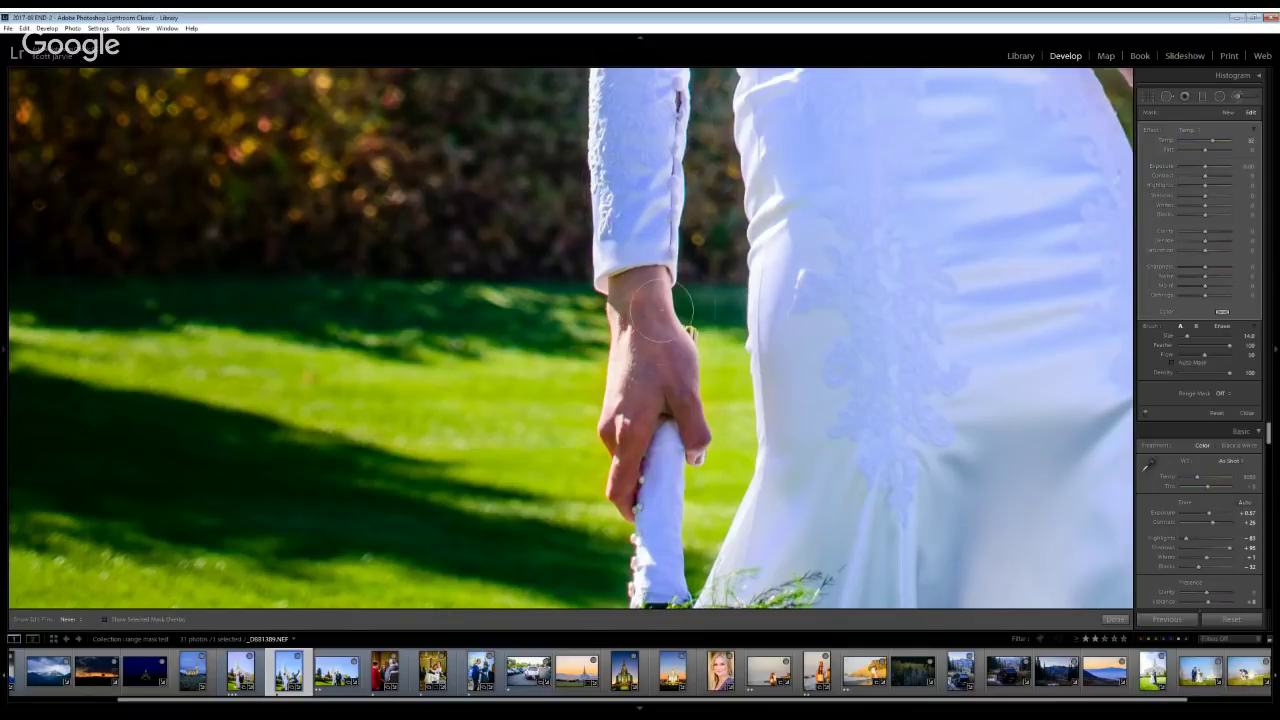
Switch the hand brush's Range Mask to Color and sample the hand's skin tone
click(1220, 393)
click(1196, 402)
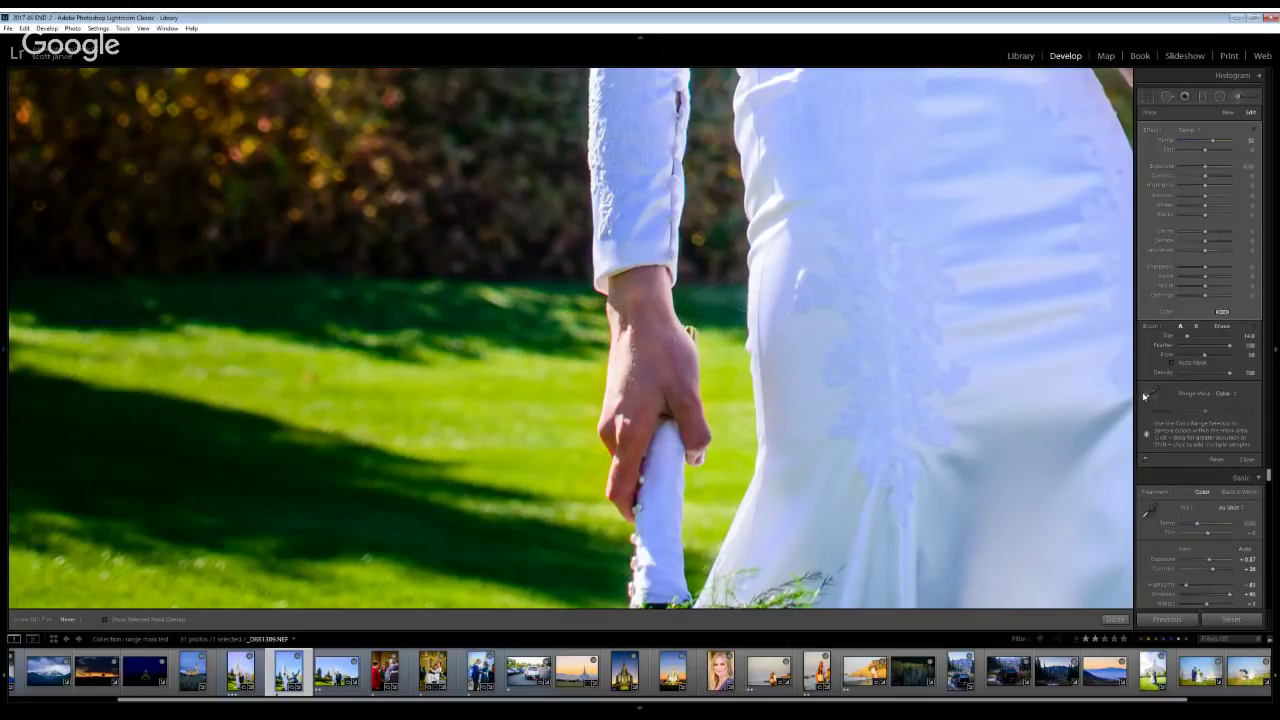
click(1150, 395)
drag(628, 300, 676, 360)
key(o)
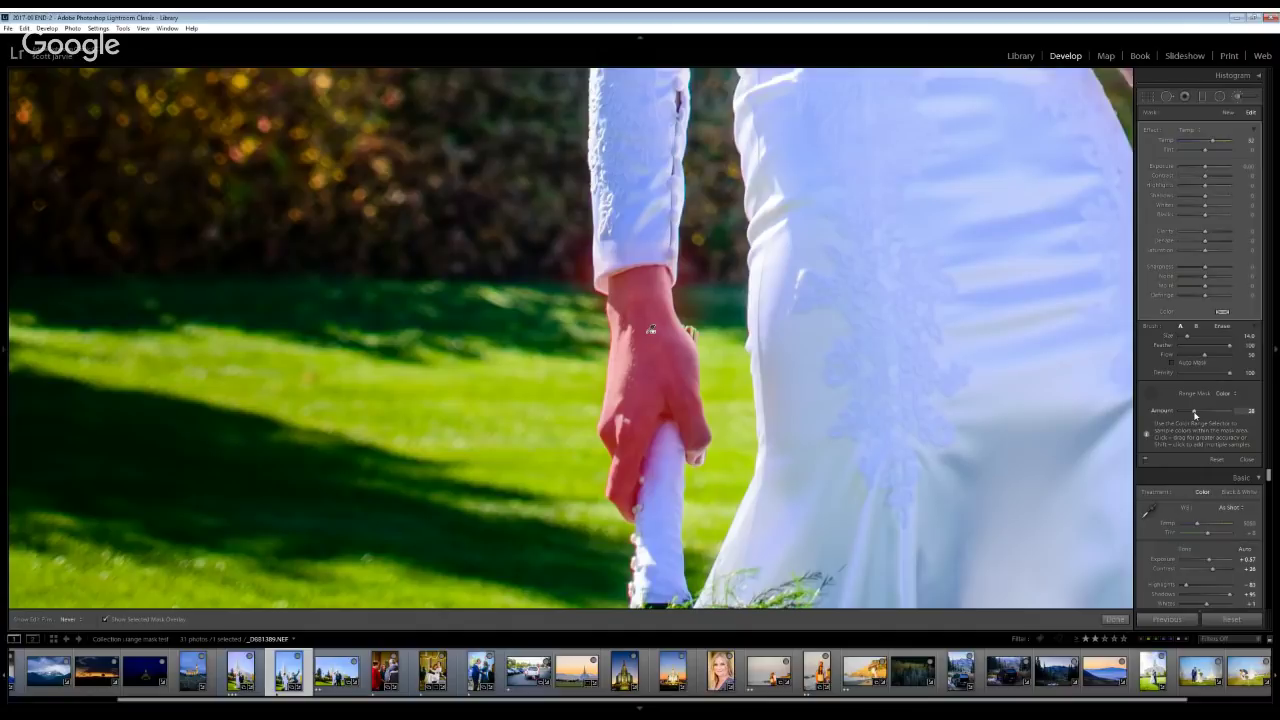
Fine-tune the colour range Amount, lower Moire from 30 to 20, and zoom back to fit
drag(1196, 413, 1191, 415)
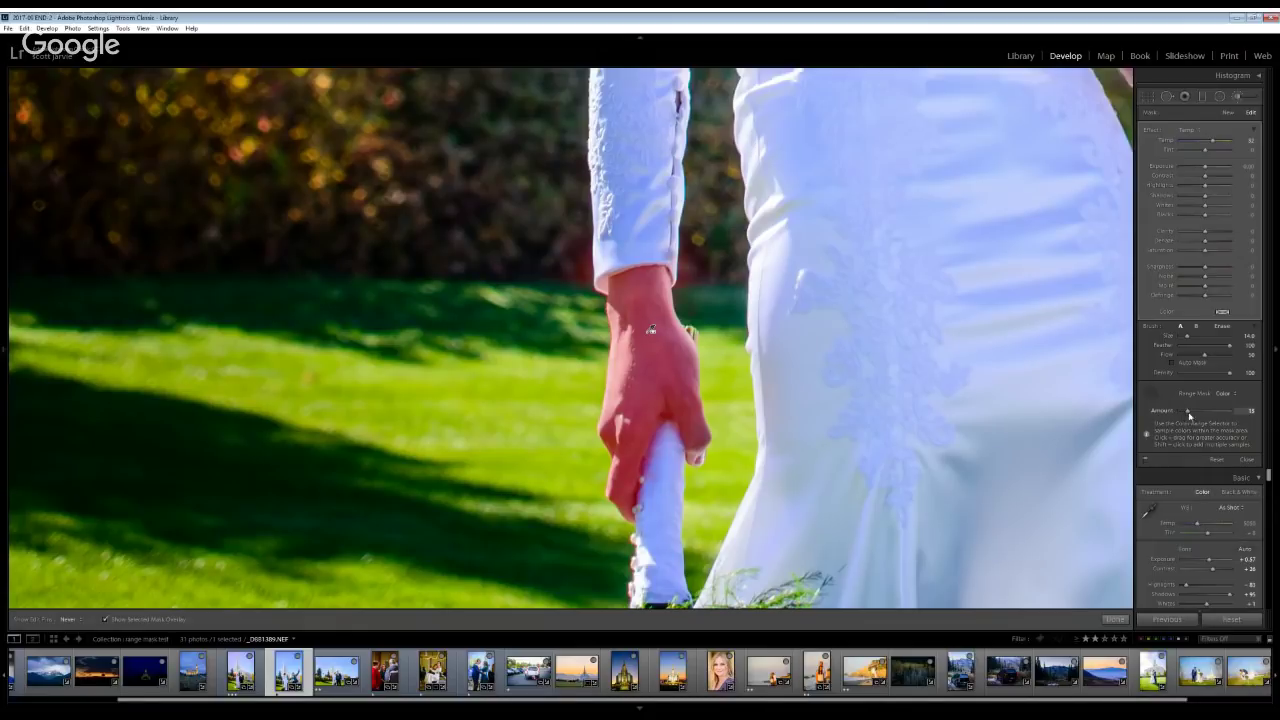
drag(1183, 413, 1193, 413)
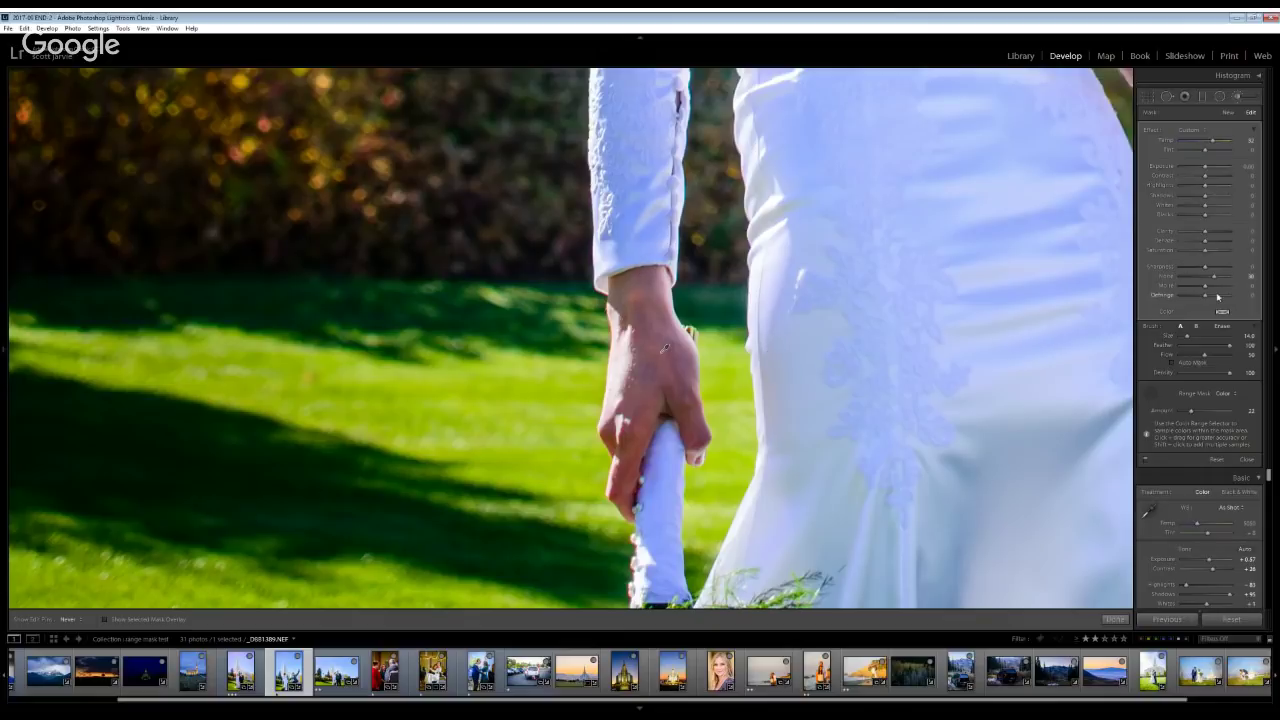
drag(1212, 290, 1210, 292)
mouse_move(6, 122)
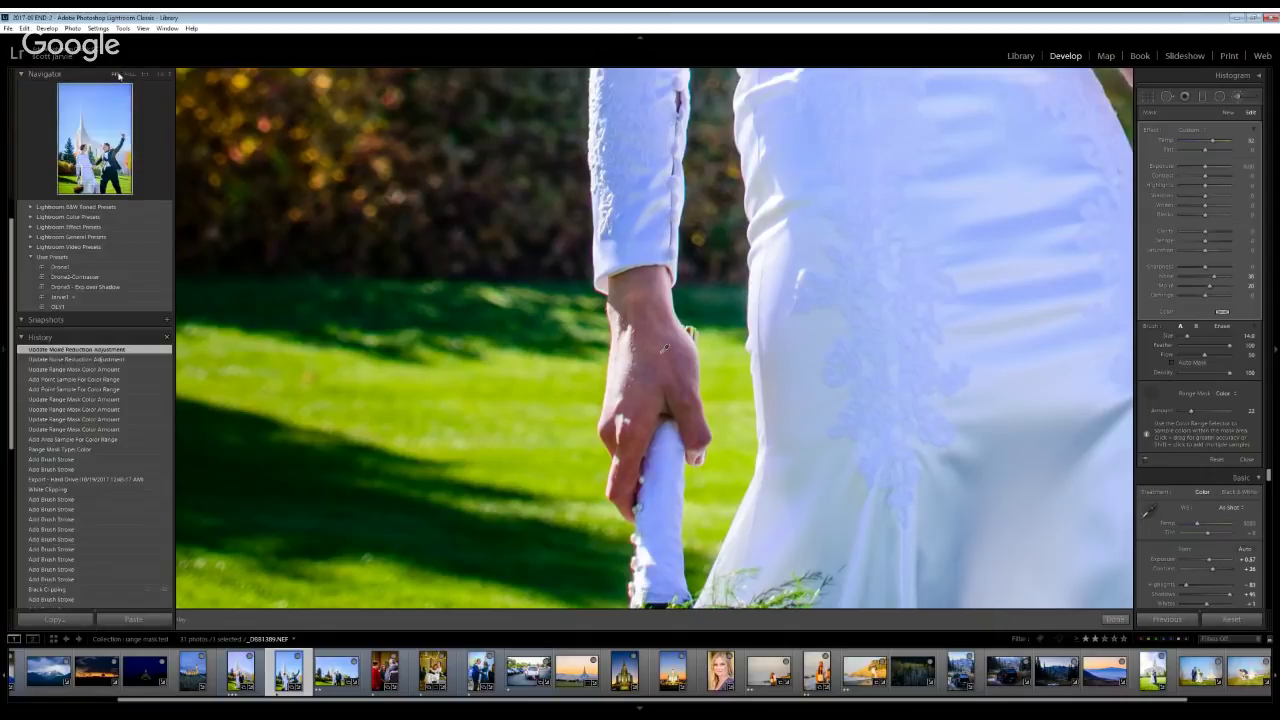
key(z)
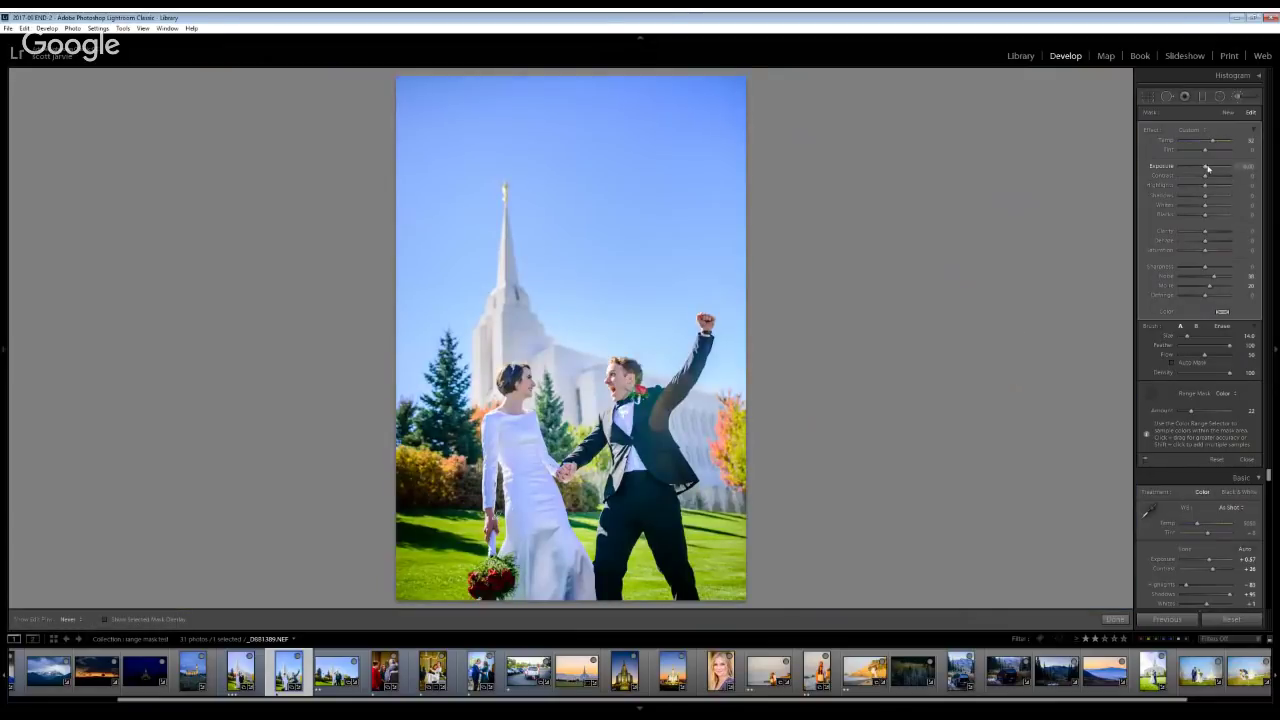
Nudge the hand brush Exposure up slightly, then open the blonde woman's portrait
drag(1207, 168, 1209, 169)
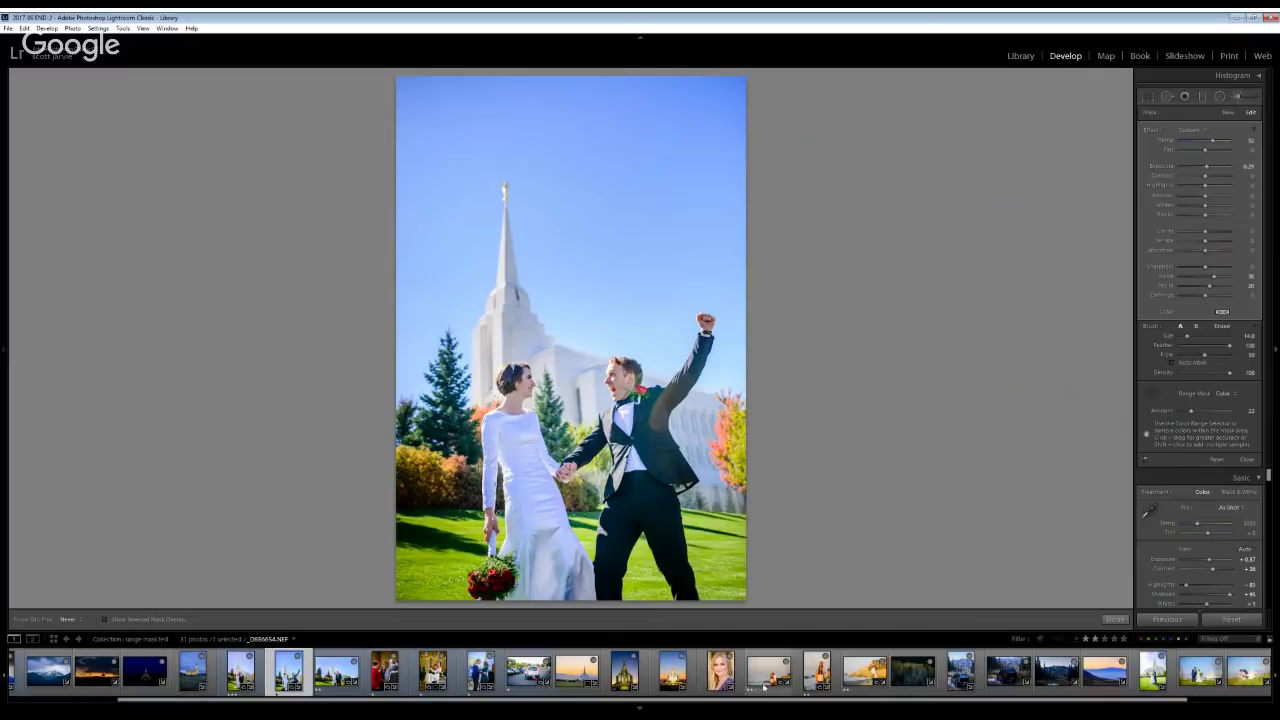
click(710, 675)
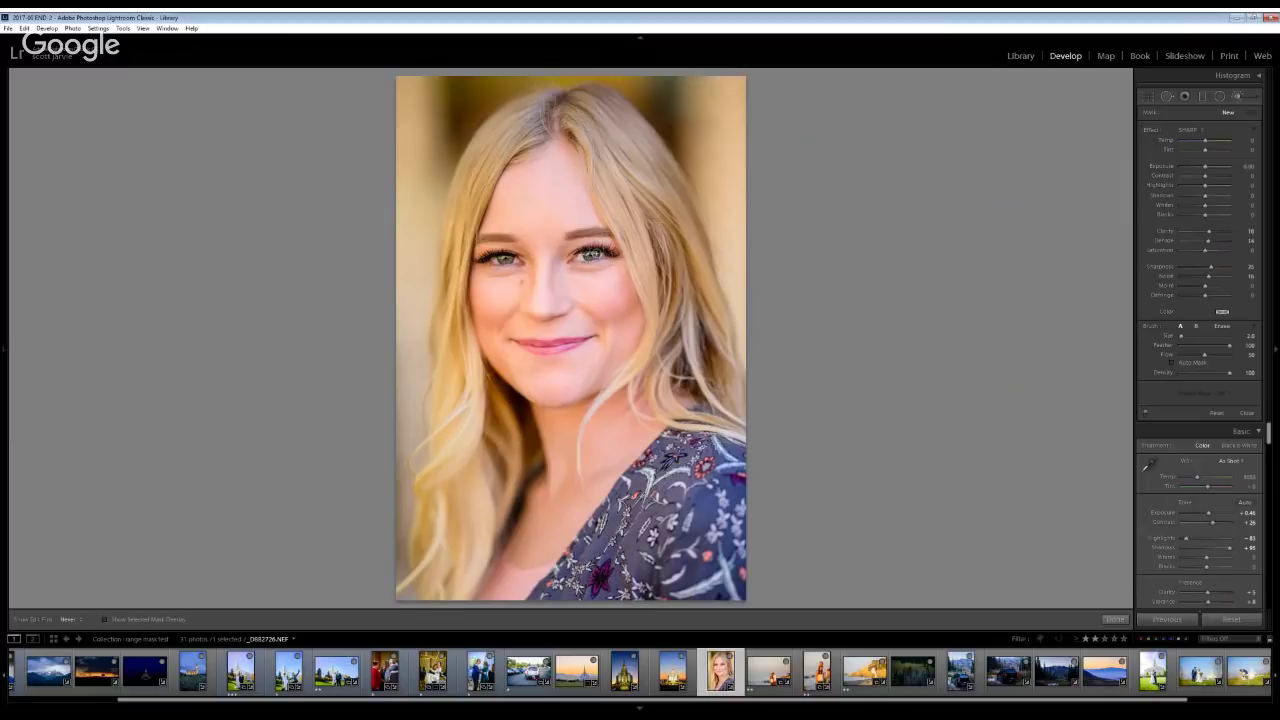
Paint a brush over the portrait's eyes with Shadows 22 and Exposure 0.21, then view the mask
click(588, 255)
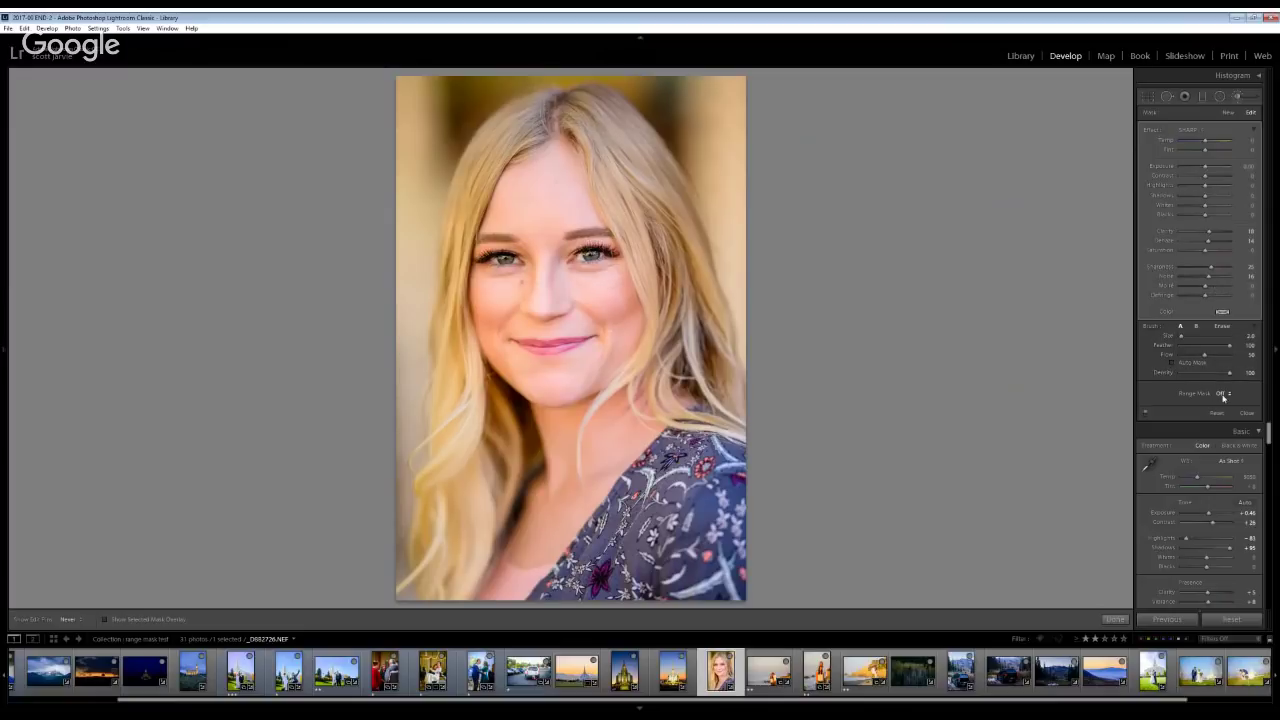
click(1213, 196)
drag(1213, 198, 1211, 200)
click(1208, 168)
key(o)
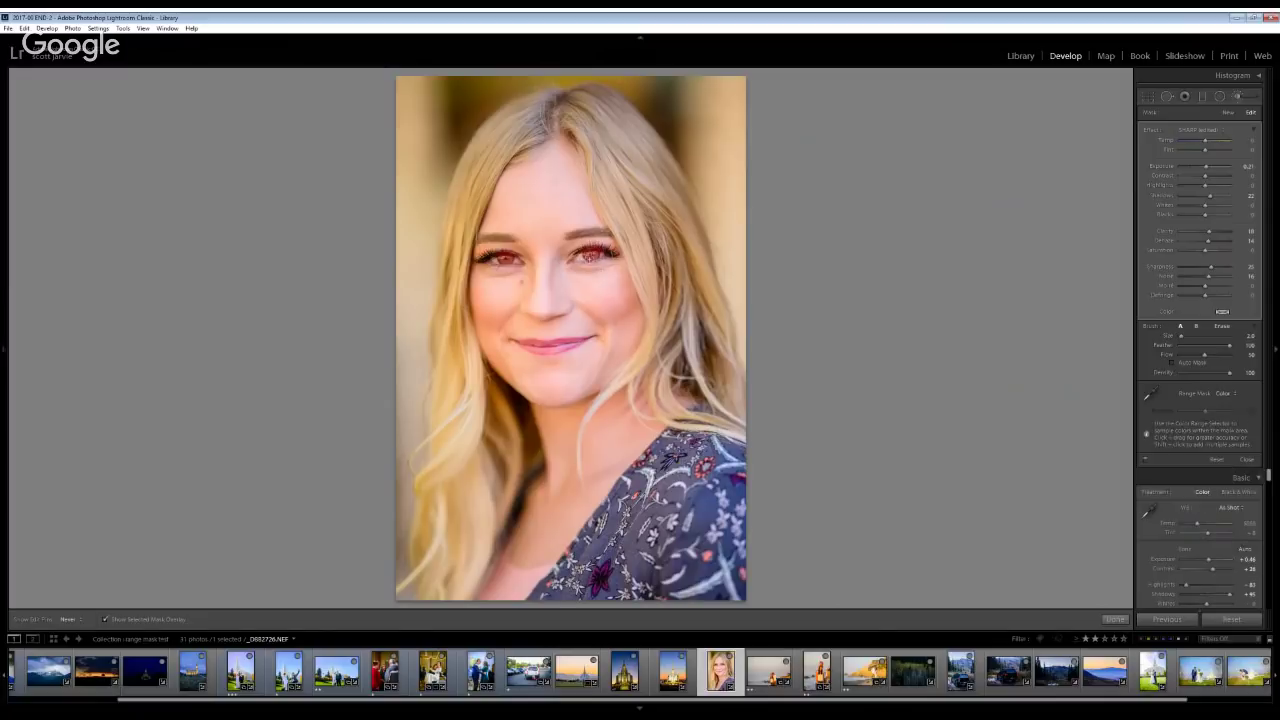
Limit the eye brush to the sampled eye colour and raise the range Amount from 23 to 33
click(1148, 394)
click(585, 256)
mouse_move(3, 350)
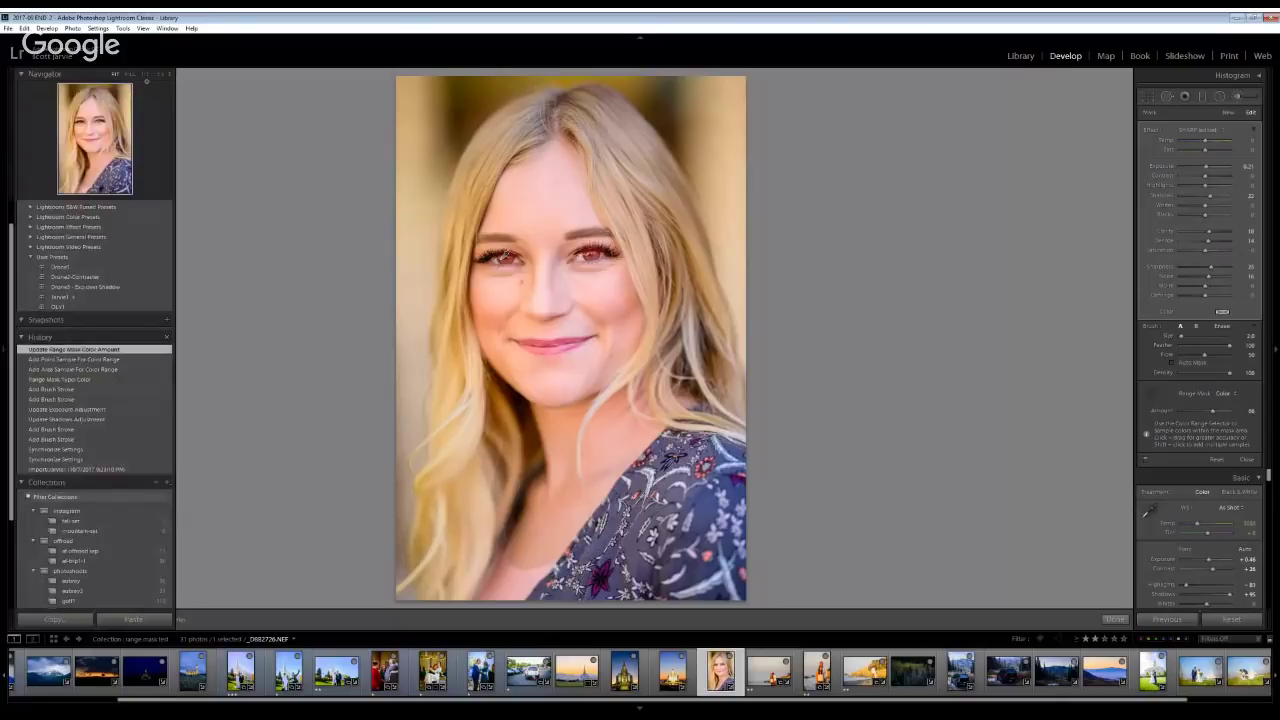
click(146, 79)
drag(96, 150, 98, 127)
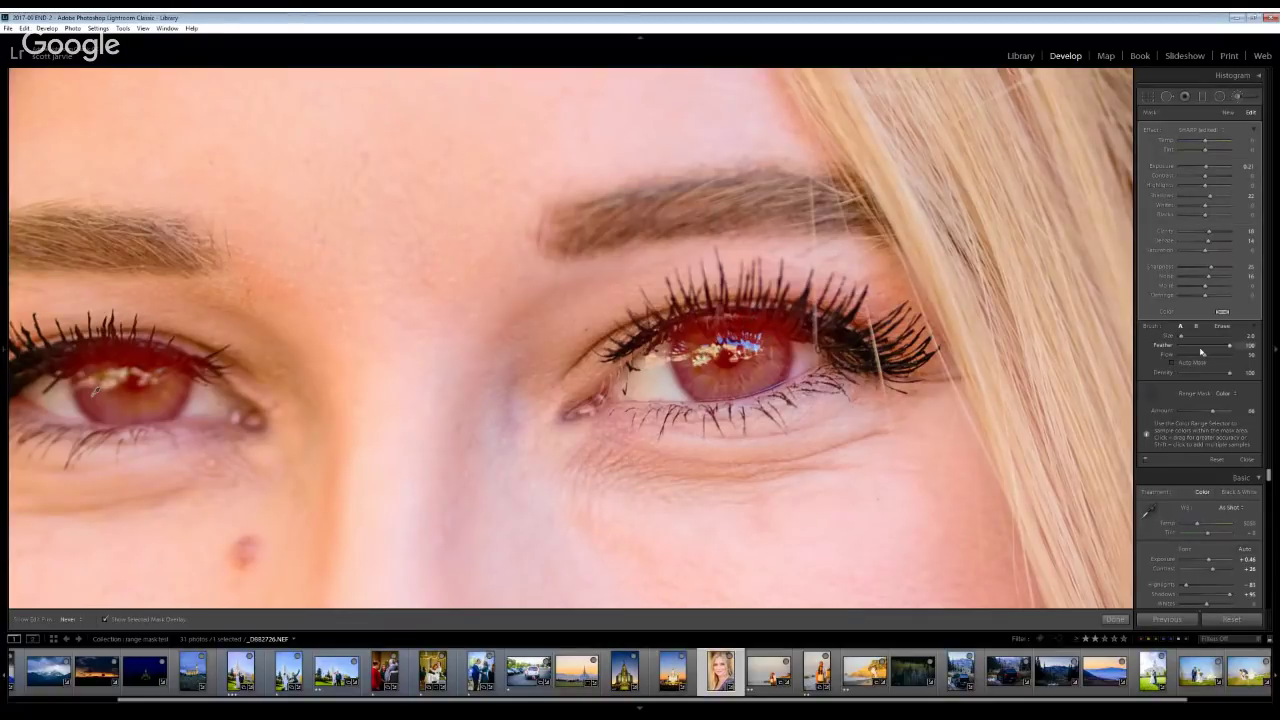
click(1197, 410)
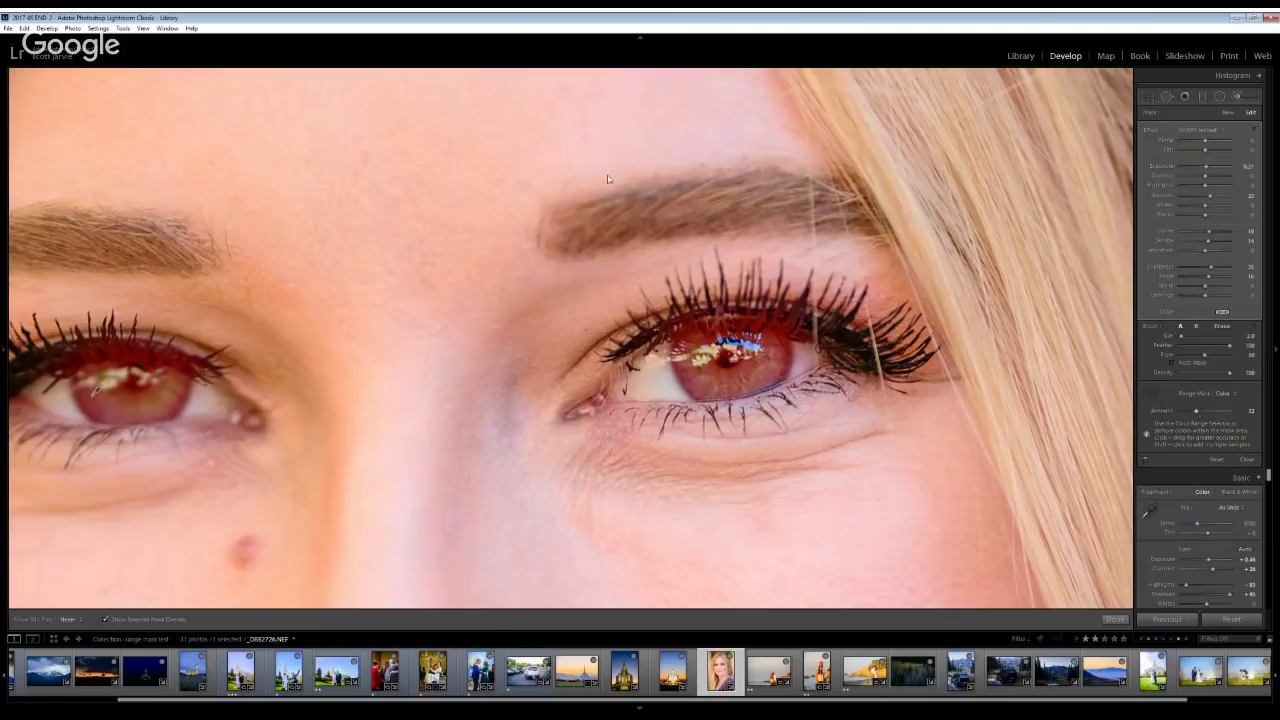
Fit the portrait in view, set edit pins to always show, and hide the red mask overlay
mouse_move(2, 133)
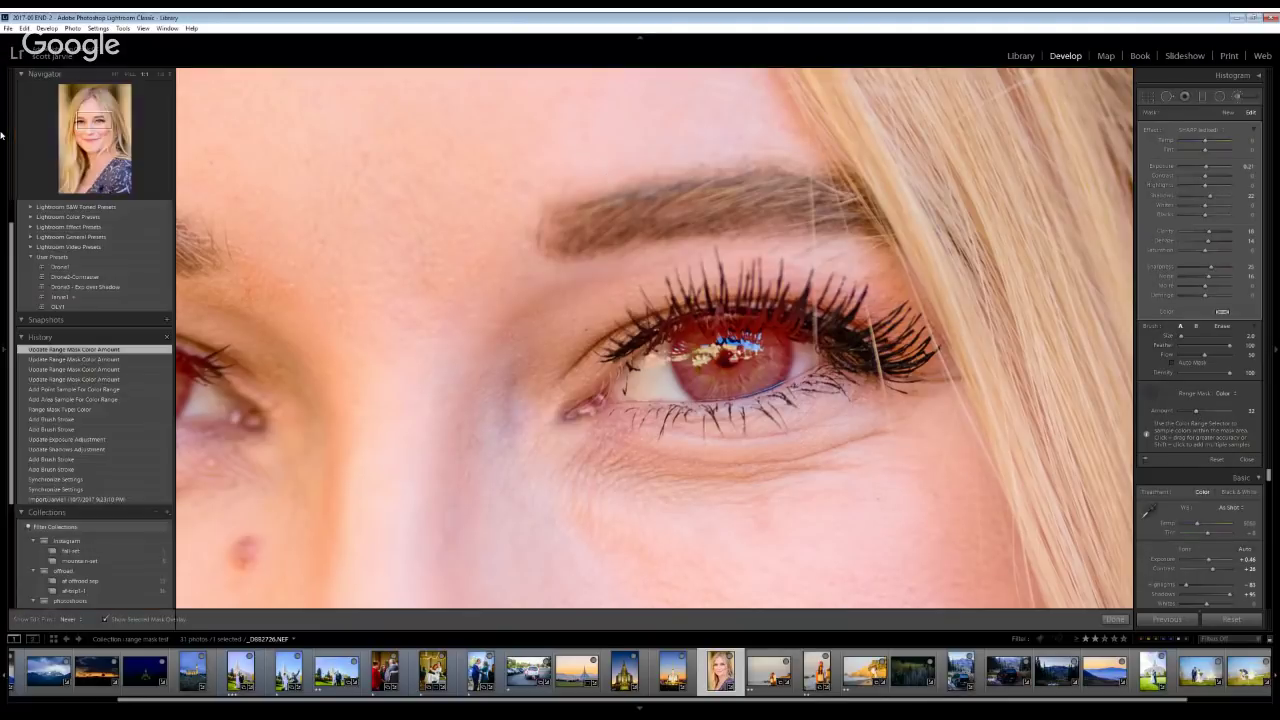
click(115, 76)
key(z)
click(18, 77)
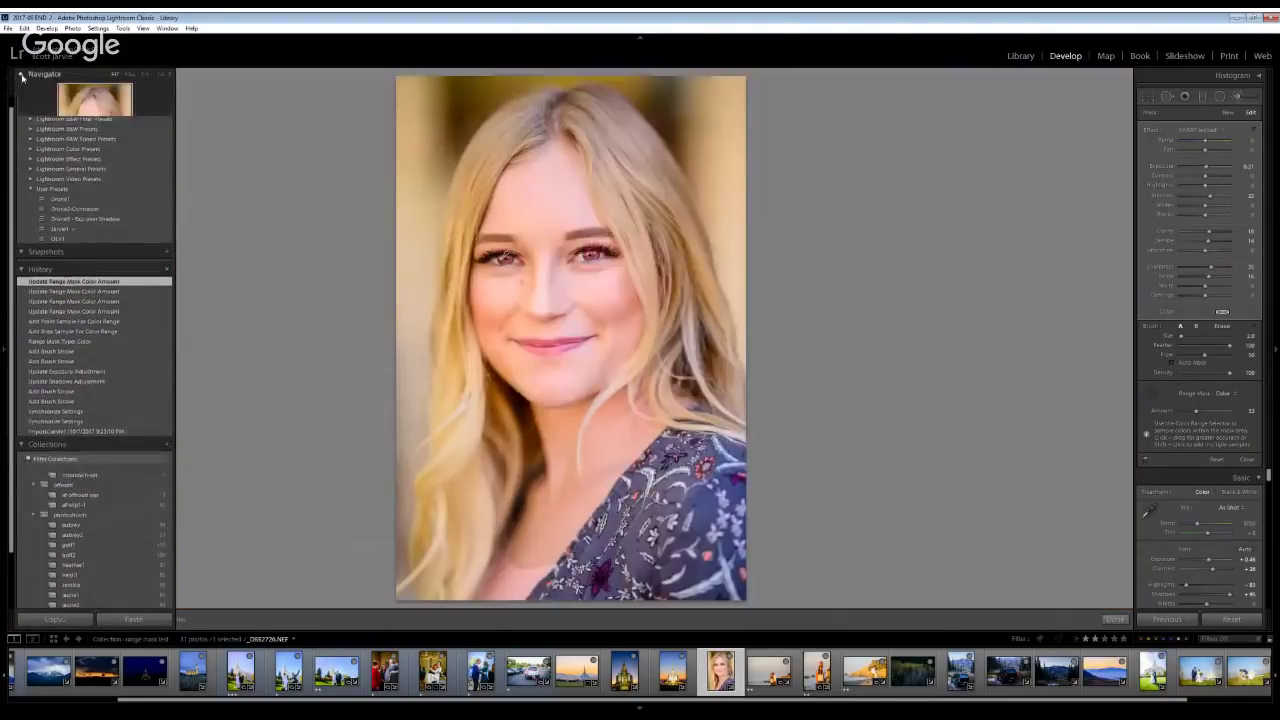
key(h)
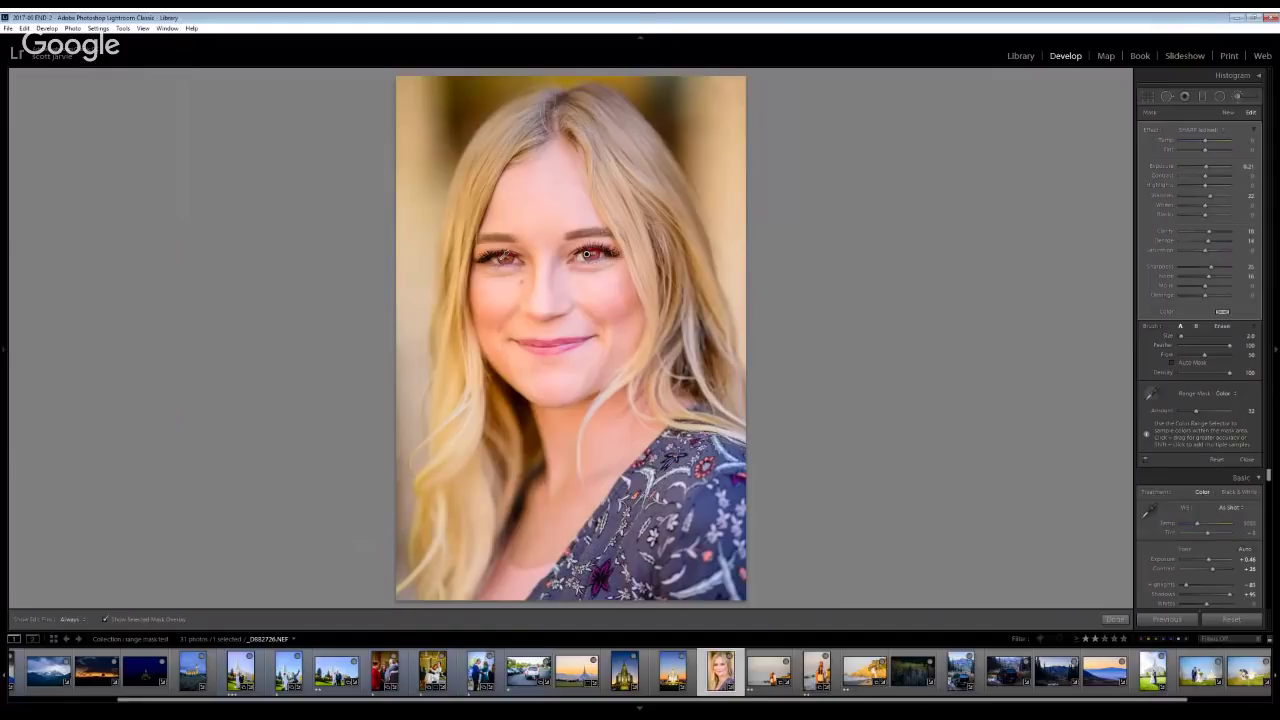
key(o)
Inspect the eye at close zoom, then return to full view and open the temple wedding photo
mouse_move(2, 100)
click(144, 72)
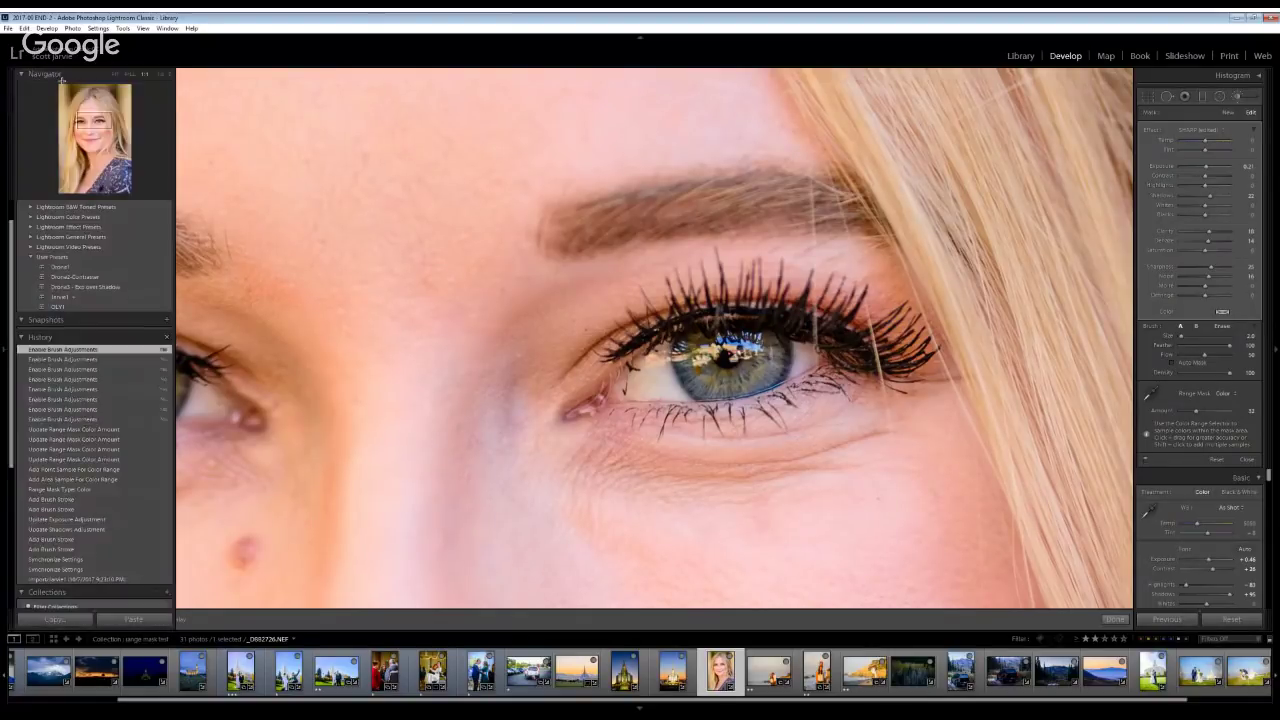
click(599, 152)
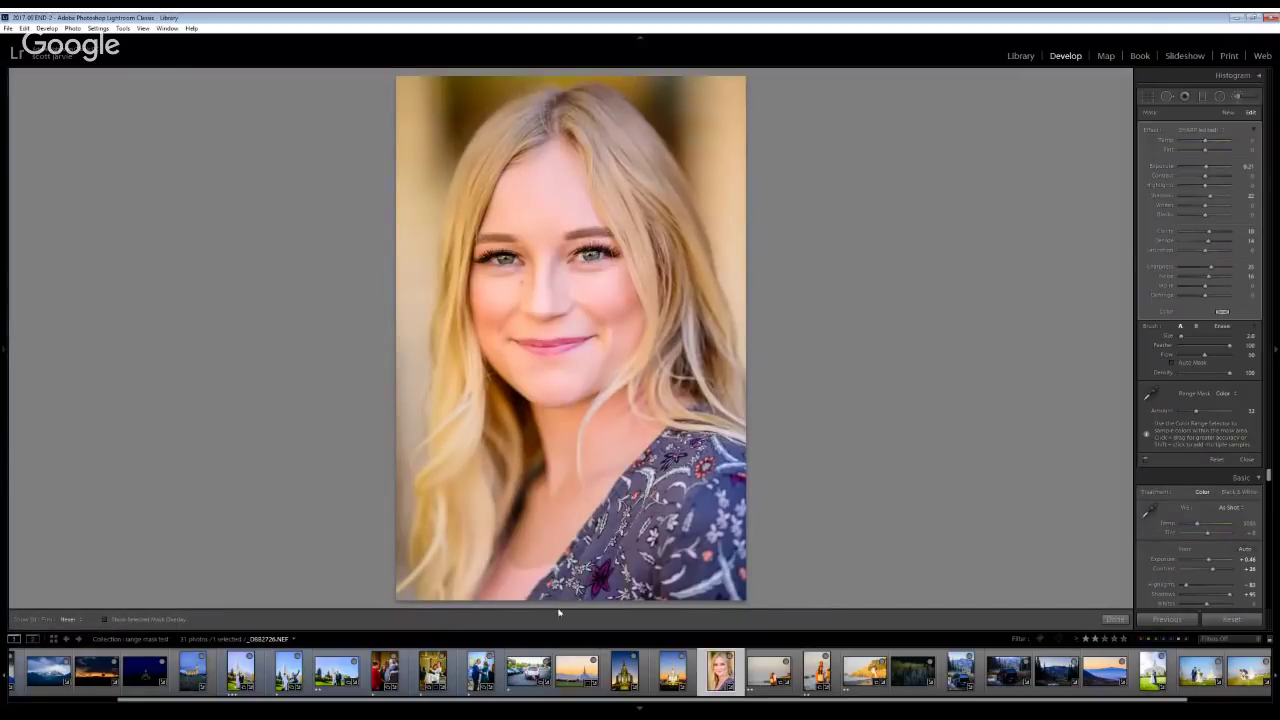
key(Right)
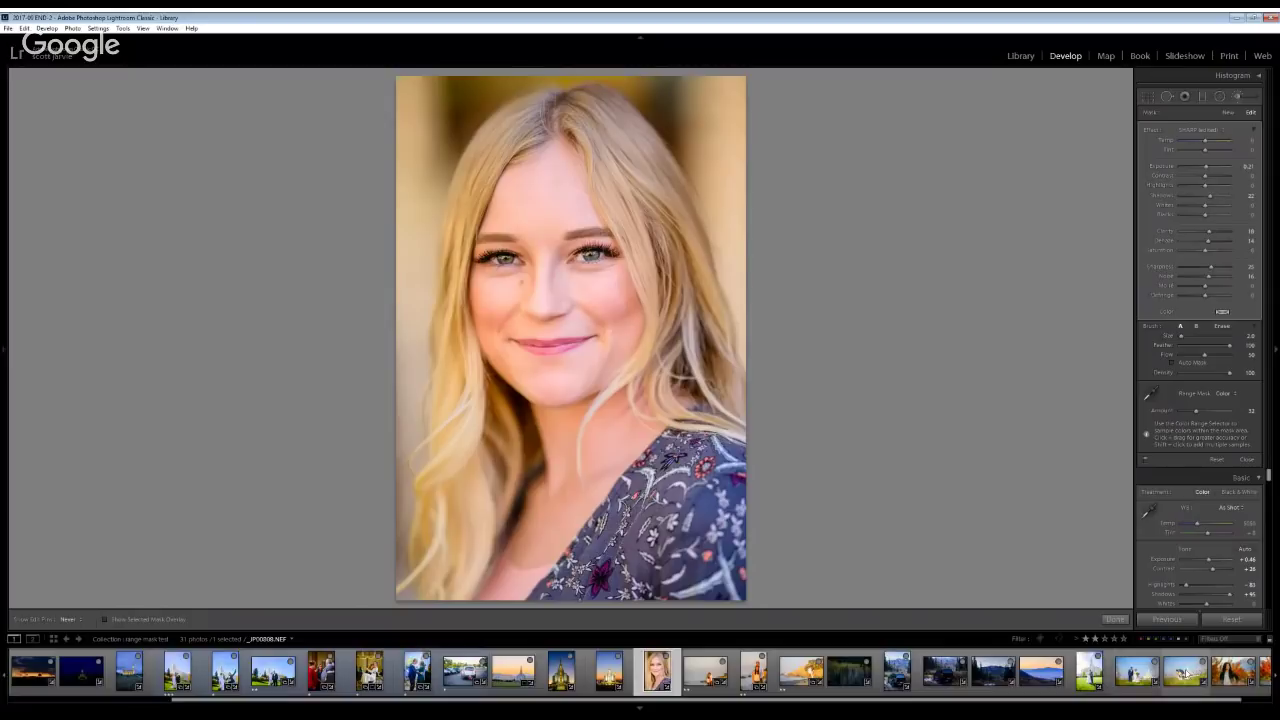
scroll(1150, 672, down, 1)
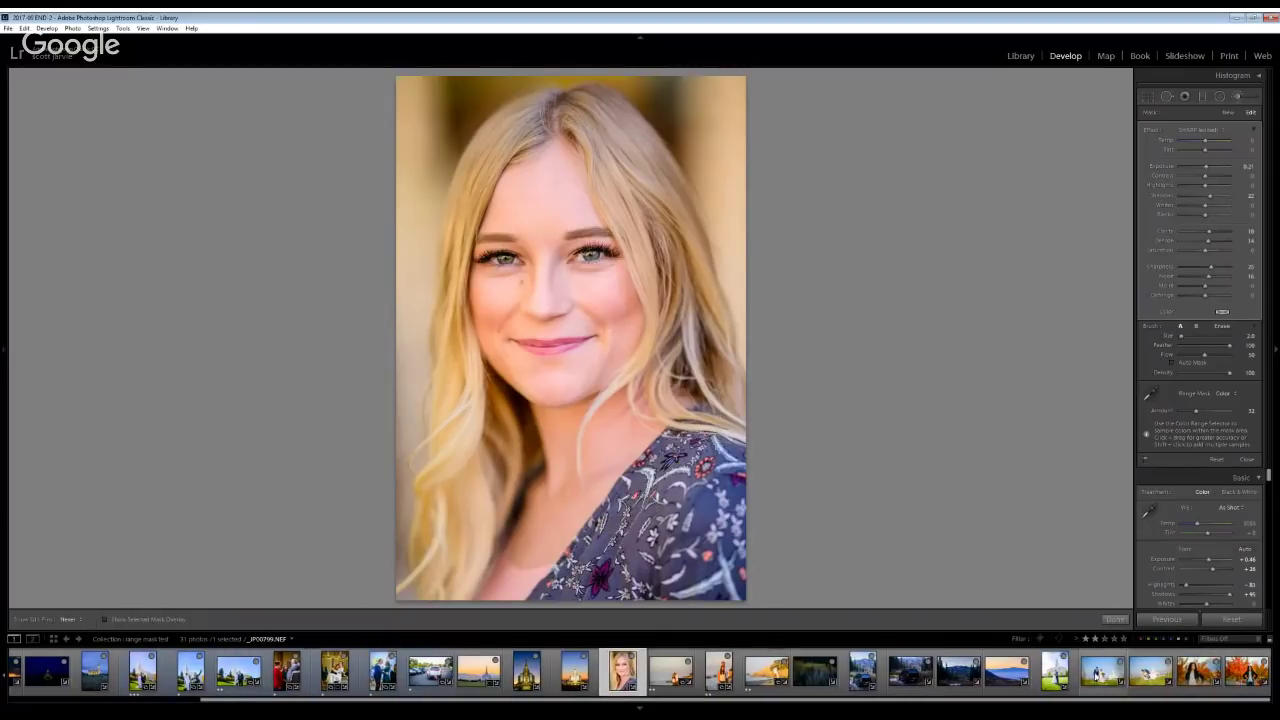
click(1058, 672)
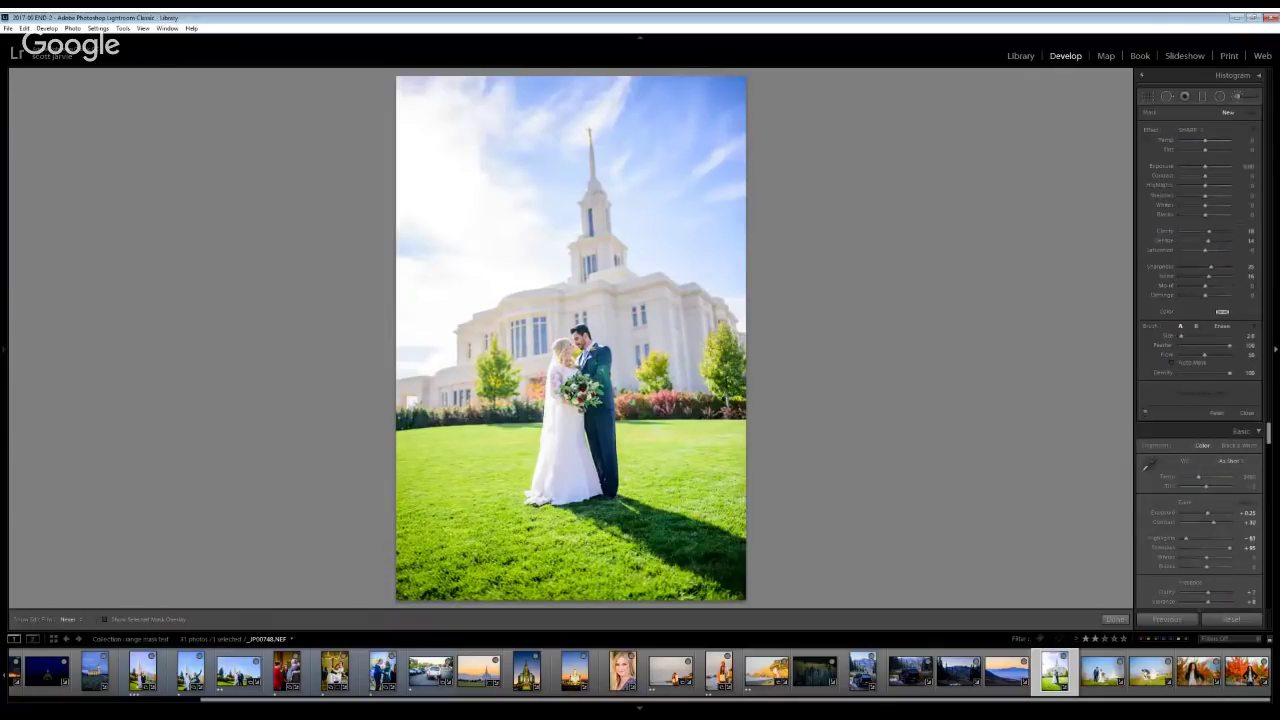
Enlarge the darkening adjustment brush from Size 10 to 25 for the temple wedding photo
drag(1269, 432, 1203, 501)
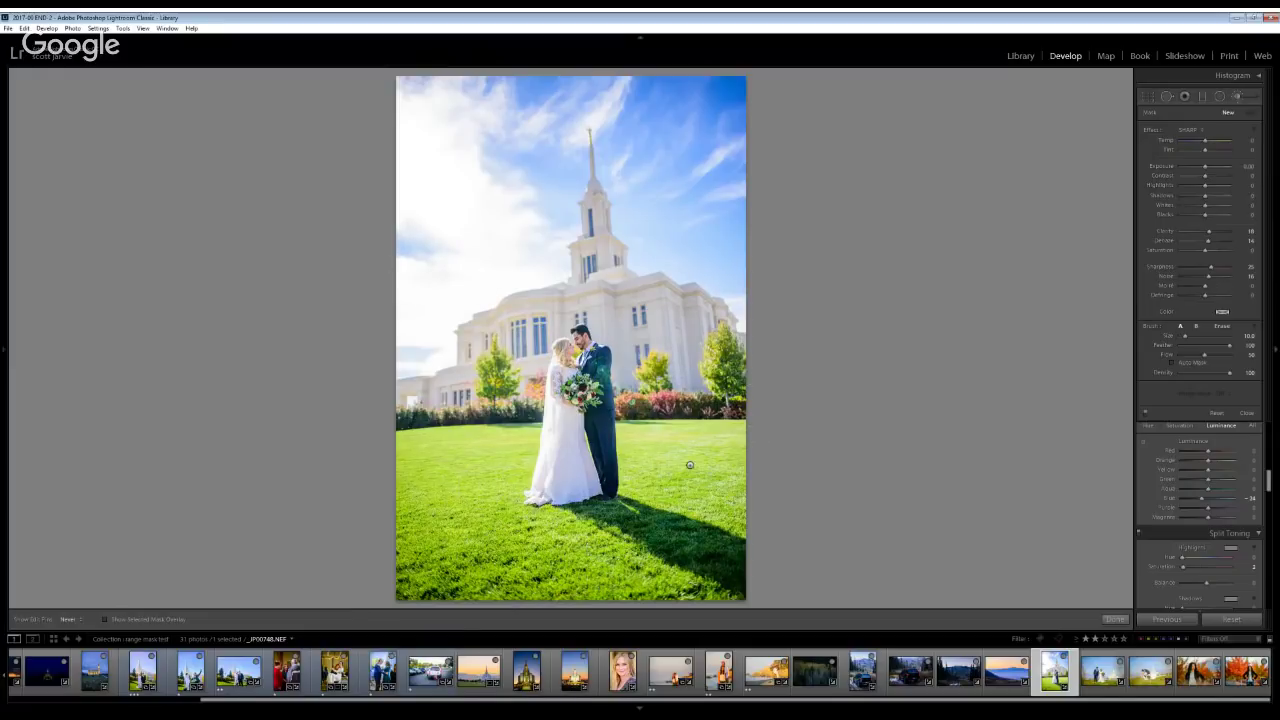
scroll(686, 460, up, 5)
Paint the DARK brush effect over the bright grass, then open the beach couple photo
click(510, 465)
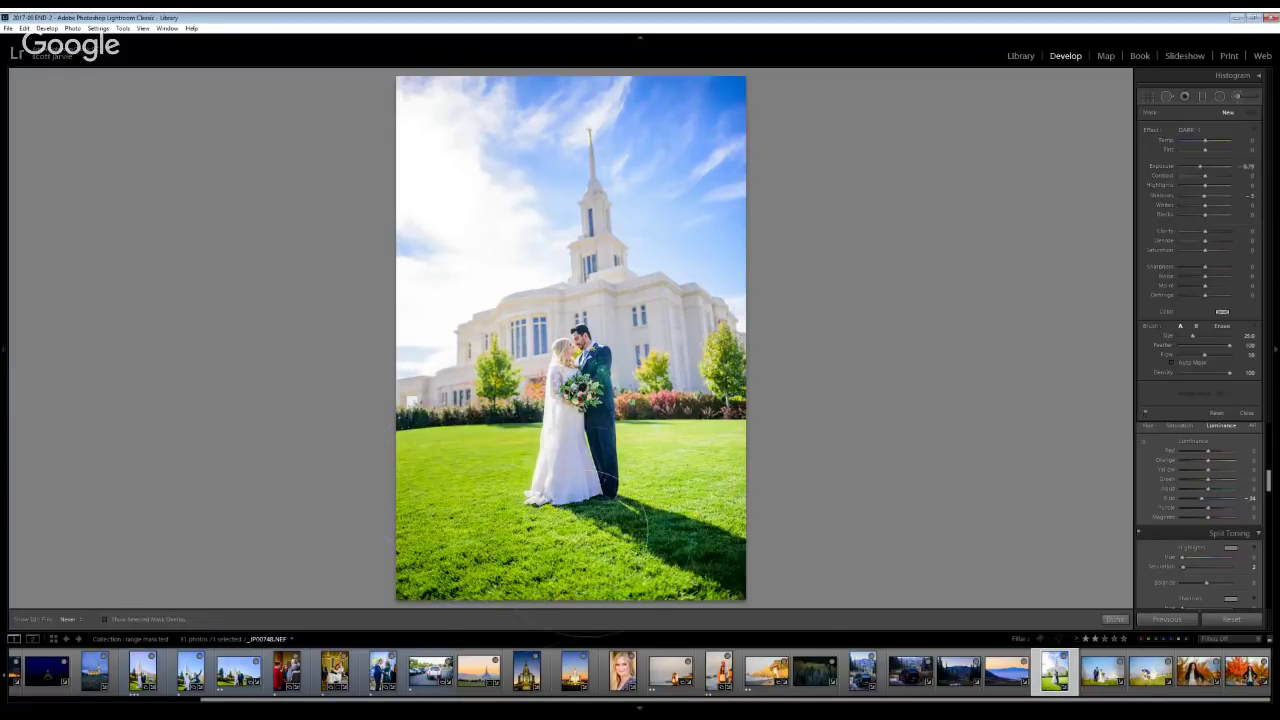
drag(518, 422, 604, 405)
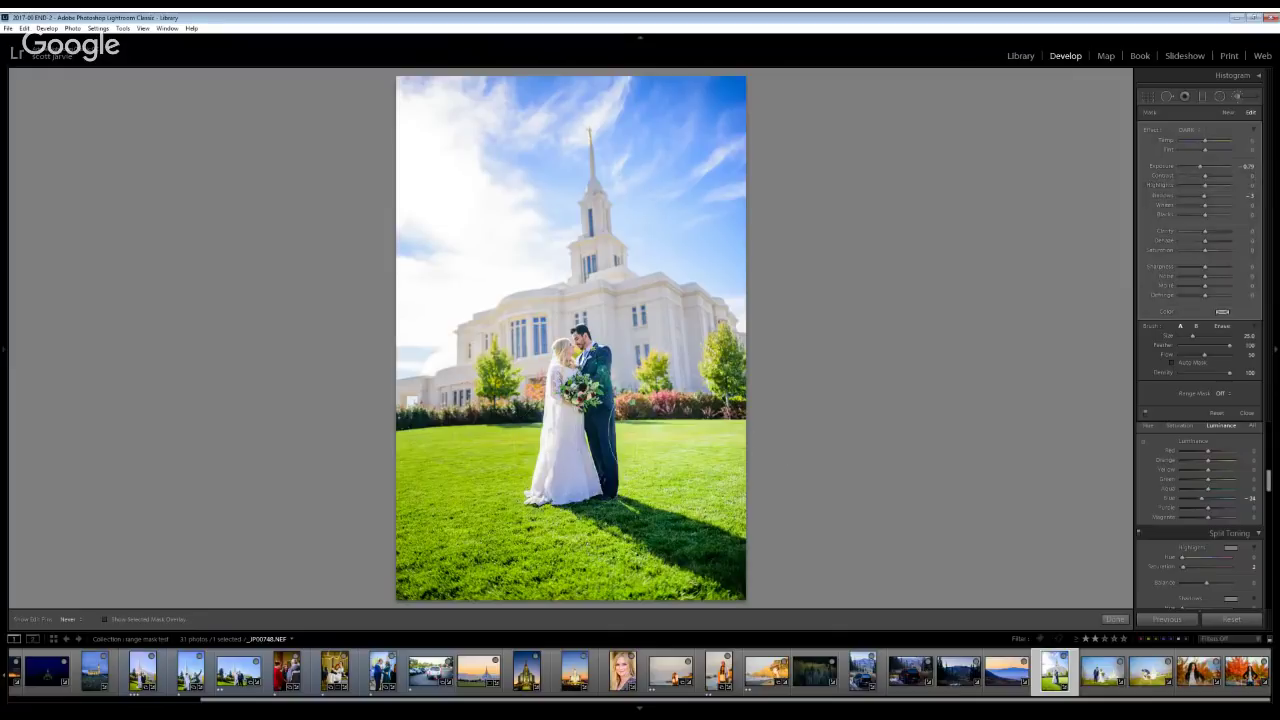
scroll(500, 405, down, 5)
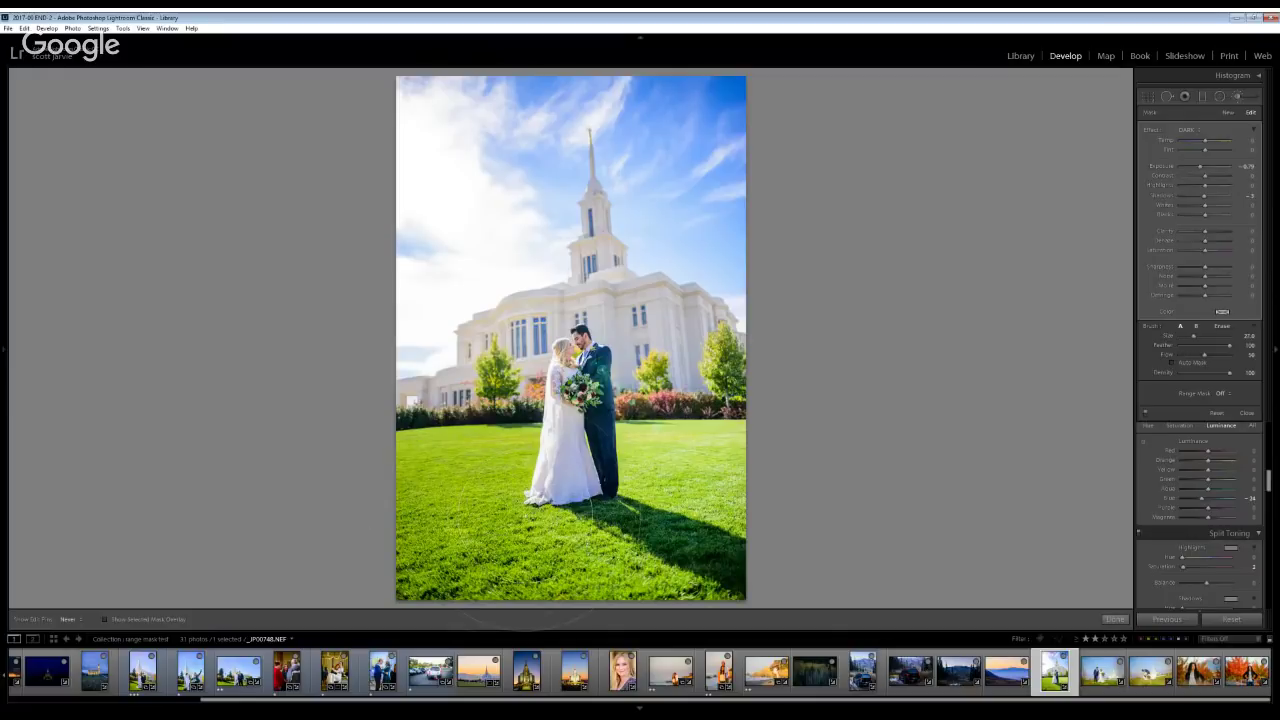
scroll(530, 470, up, 6)
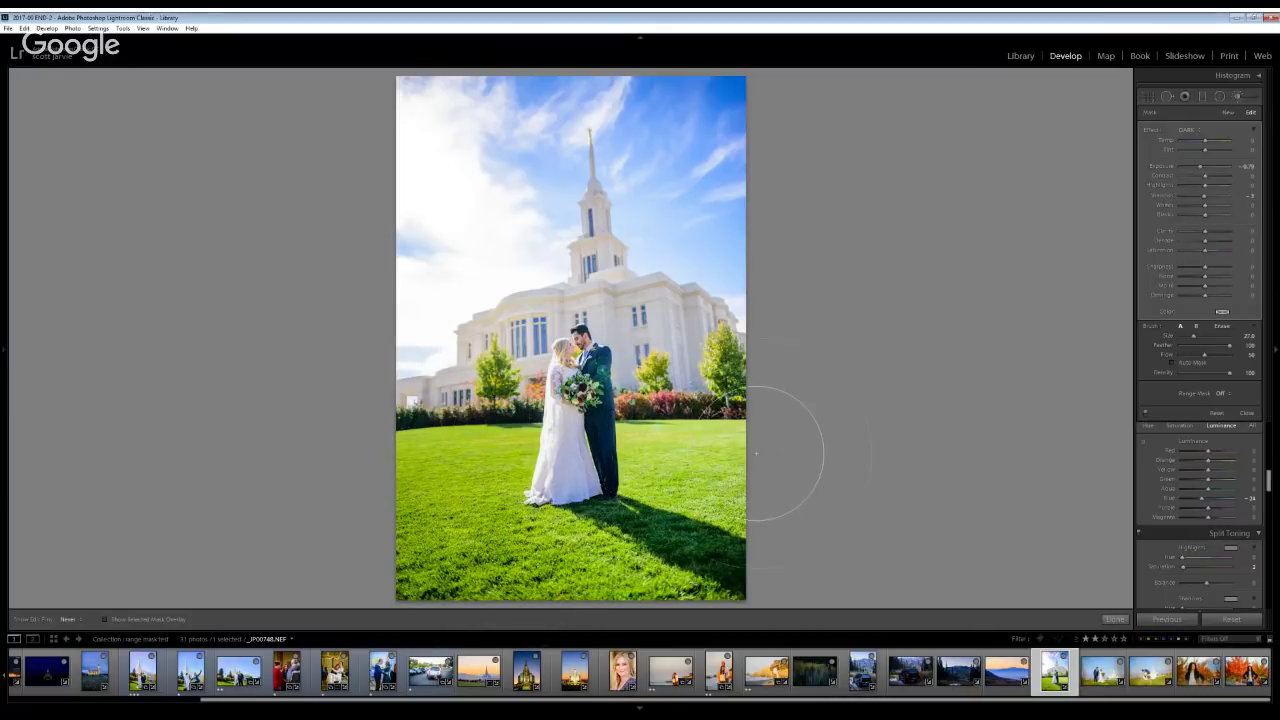
scroll(600, 440, down, 7)
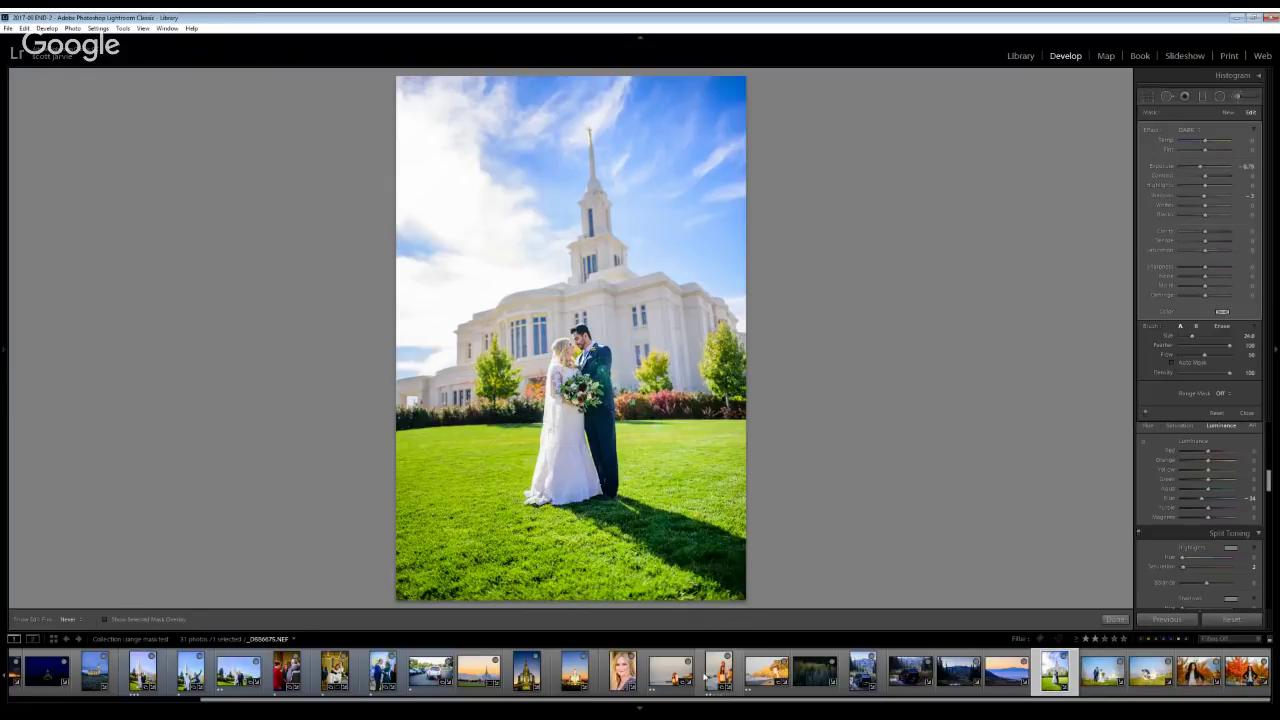
click(670, 672)
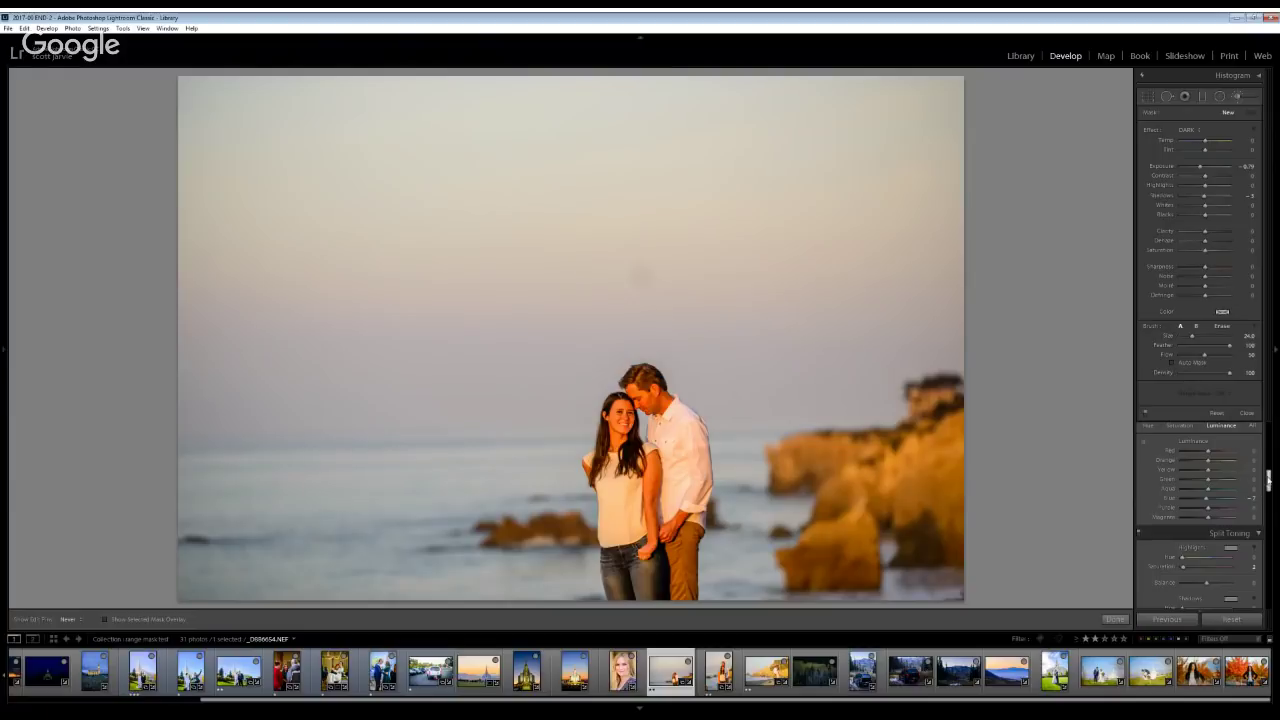
Sample white balance from the man's white shirt, reset to As Shot, then cool Temp to about 4571
drag(1268, 480, 1268, 431)
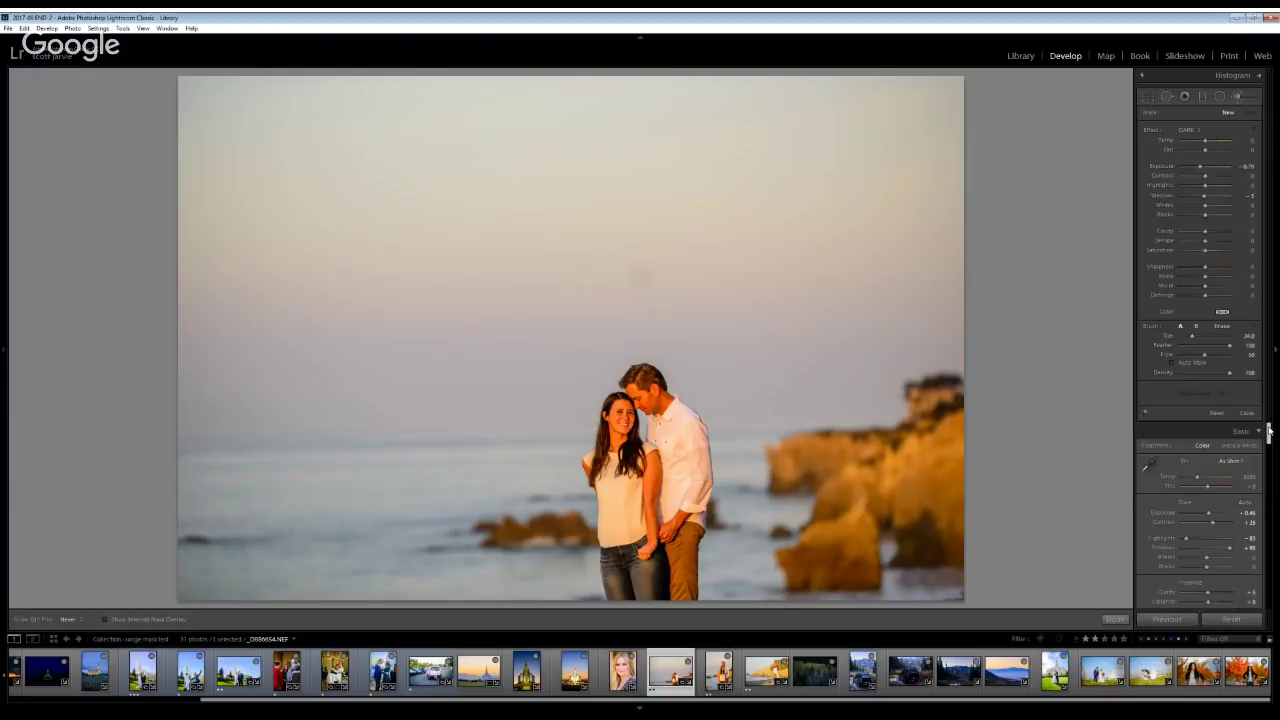
click(1147, 467)
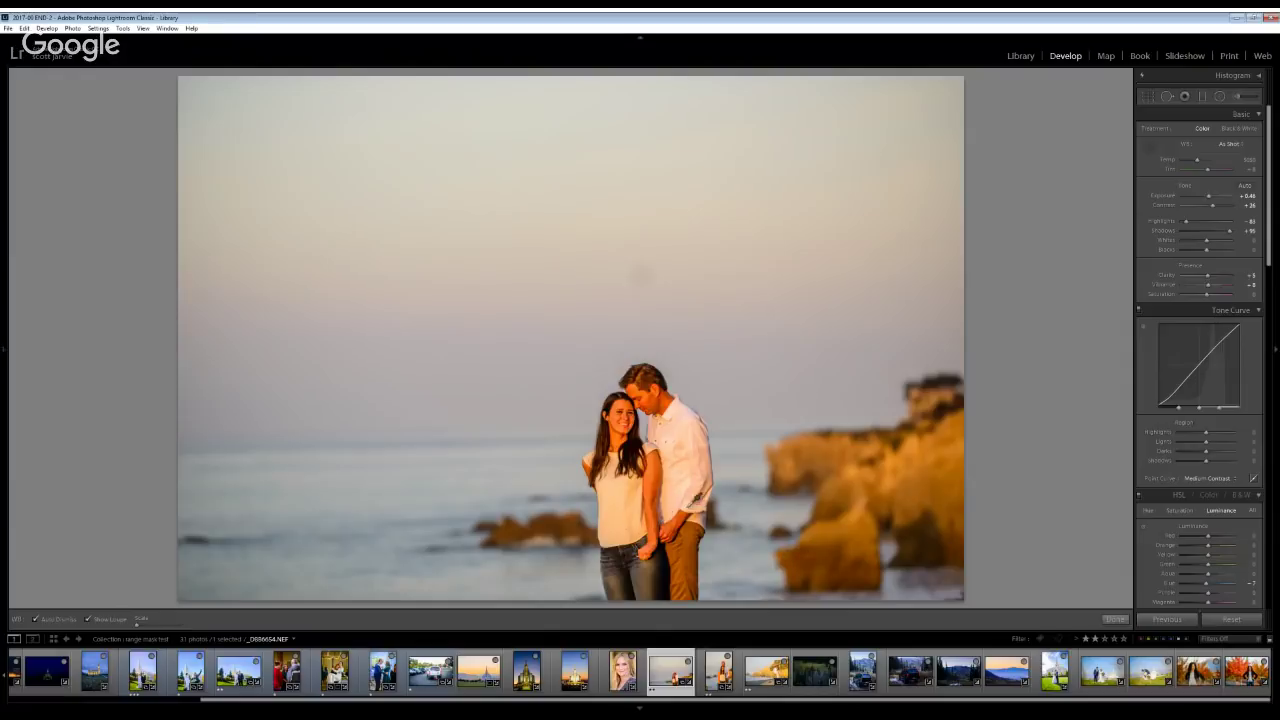
click(689, 508)
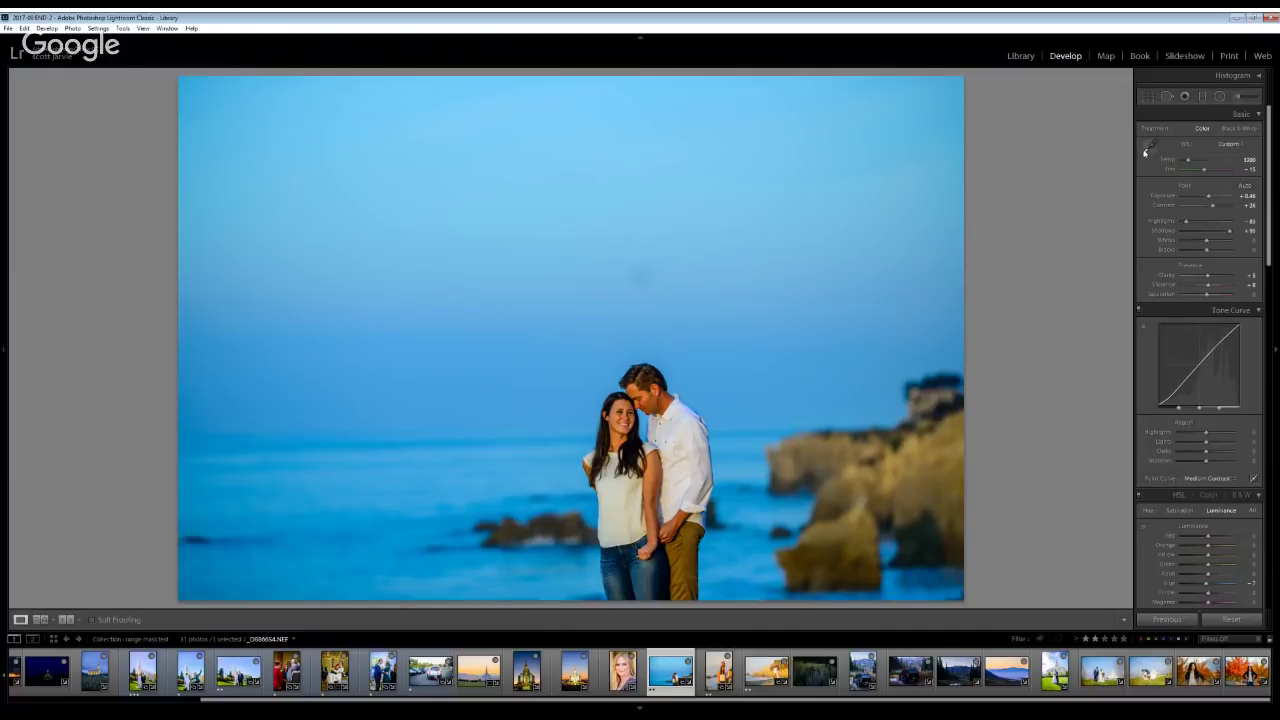
click(1196, 162)
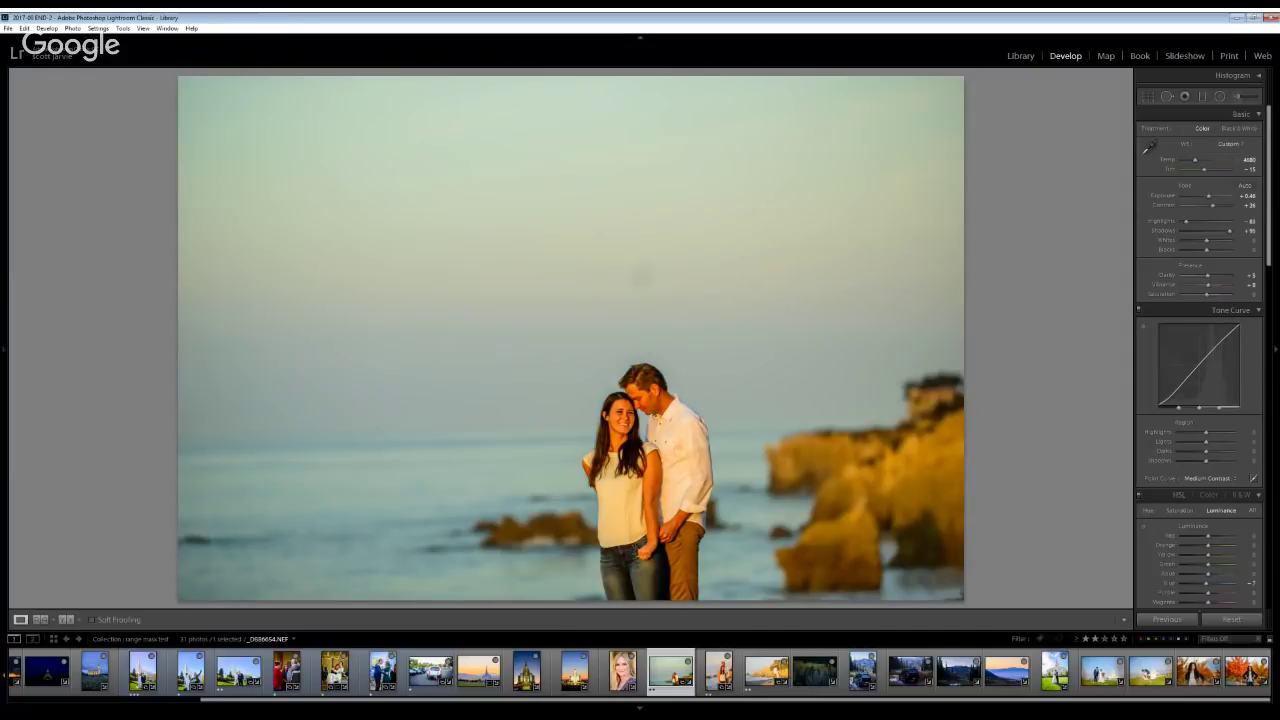
double_click(1185, 144)
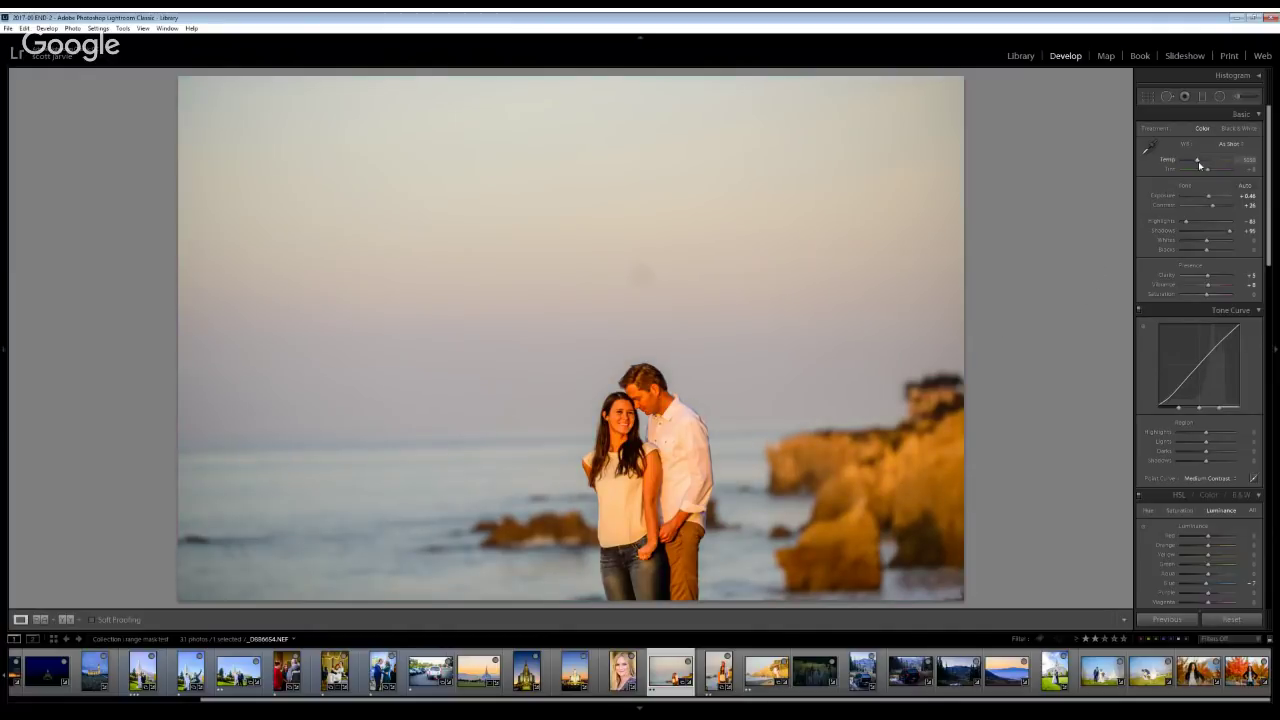
drag(1195, 163, 1192, 164)
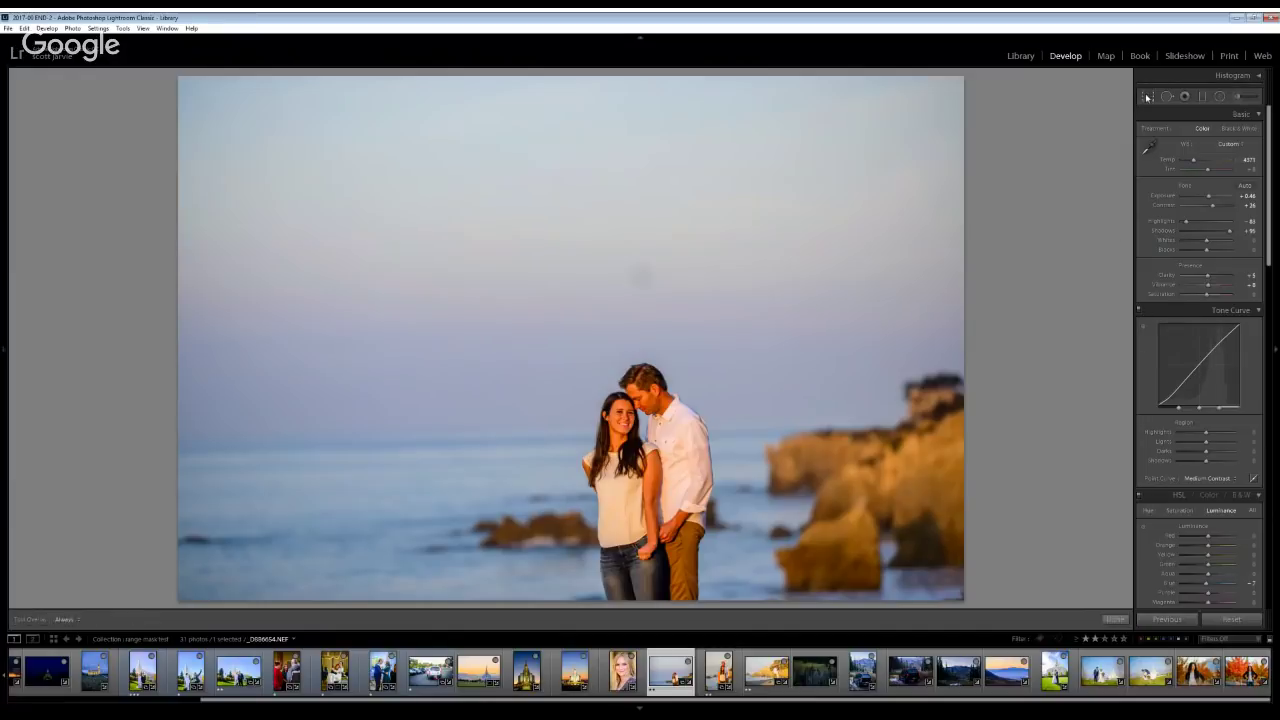
Level the beach couple photo's horizon, trim its top, bottom and right edges, and switch to Spot Removal
key(r)
drag(1024, 259, 1026, 262)
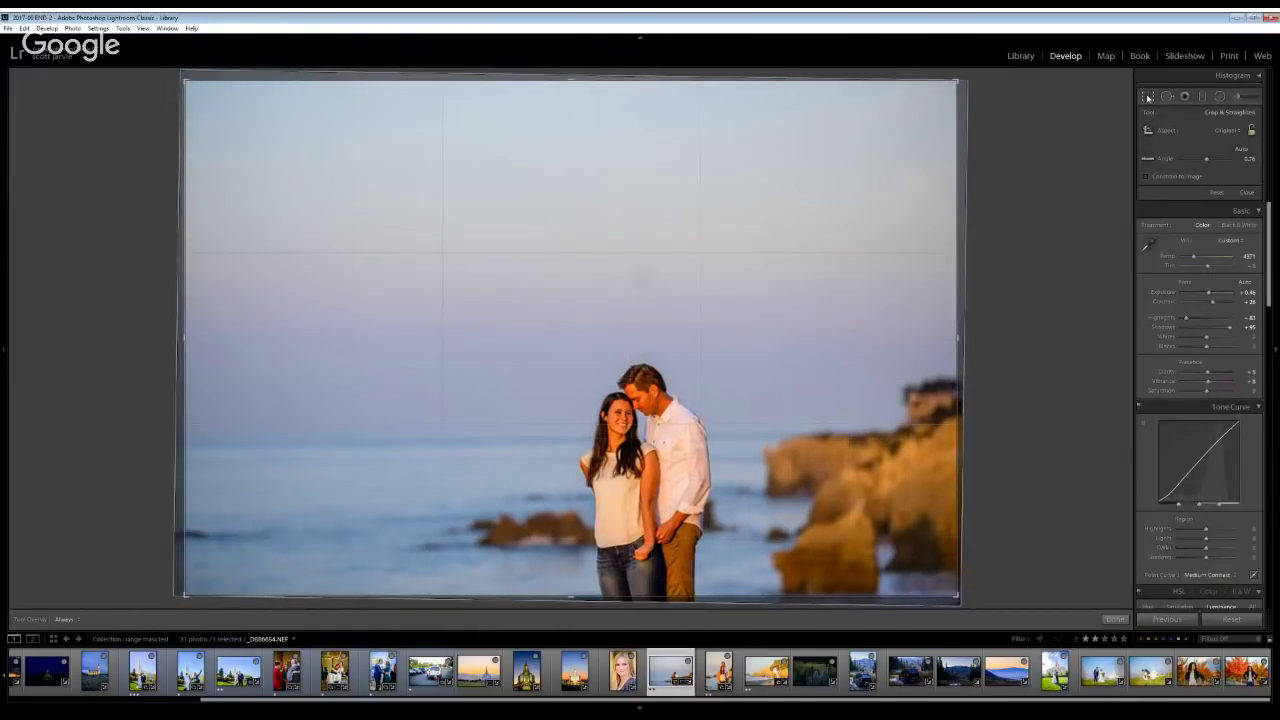
drag(740, 84, 737, 110)
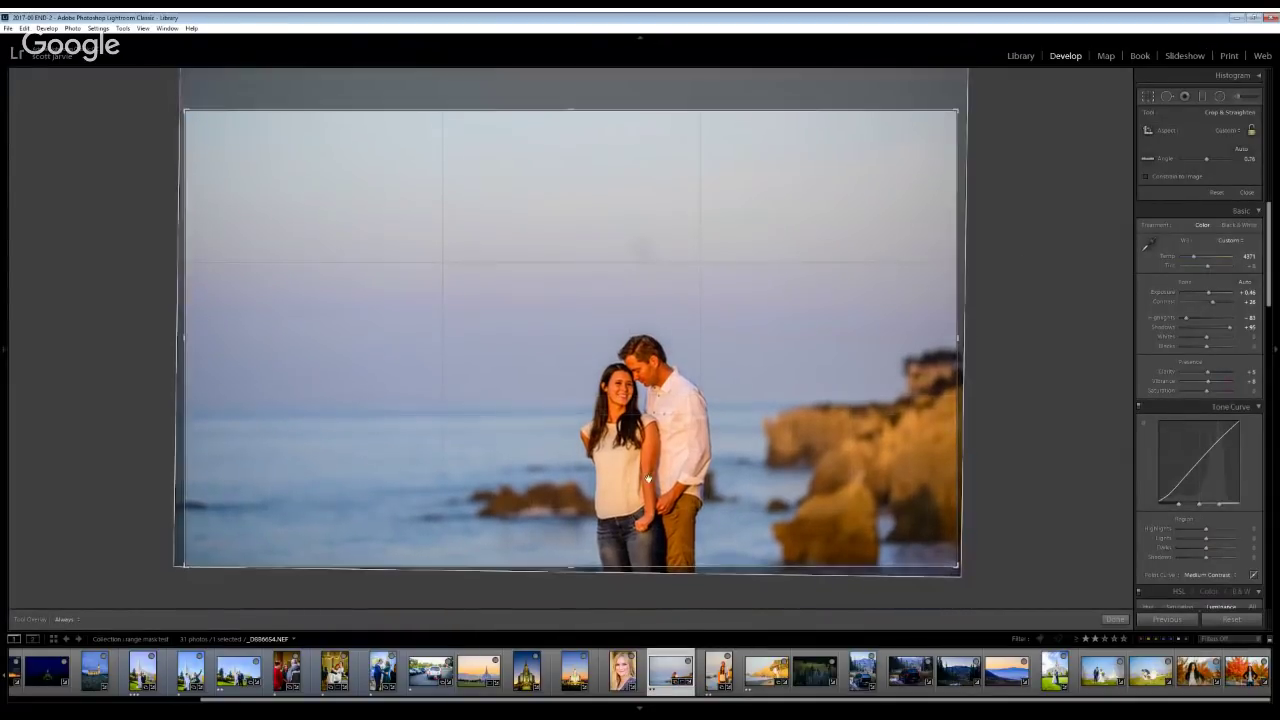
drag(599, 563, 600, 556)
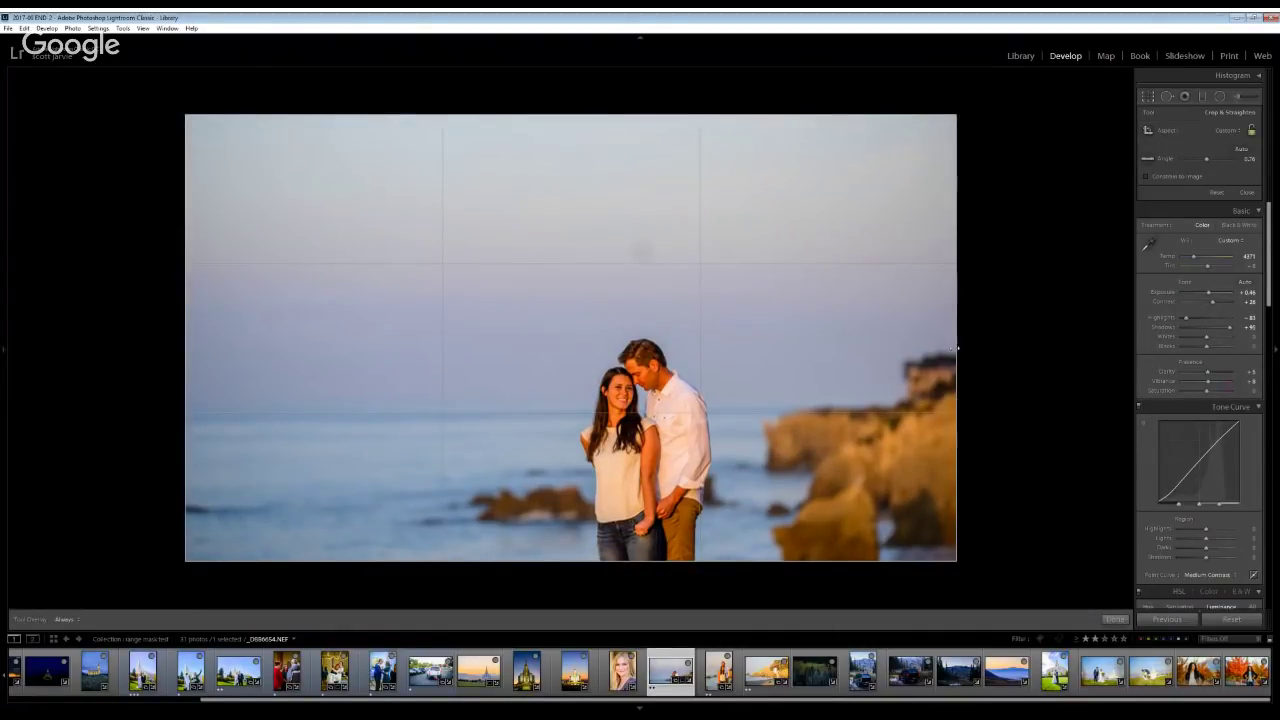
drag(957, 350, 946, 355)
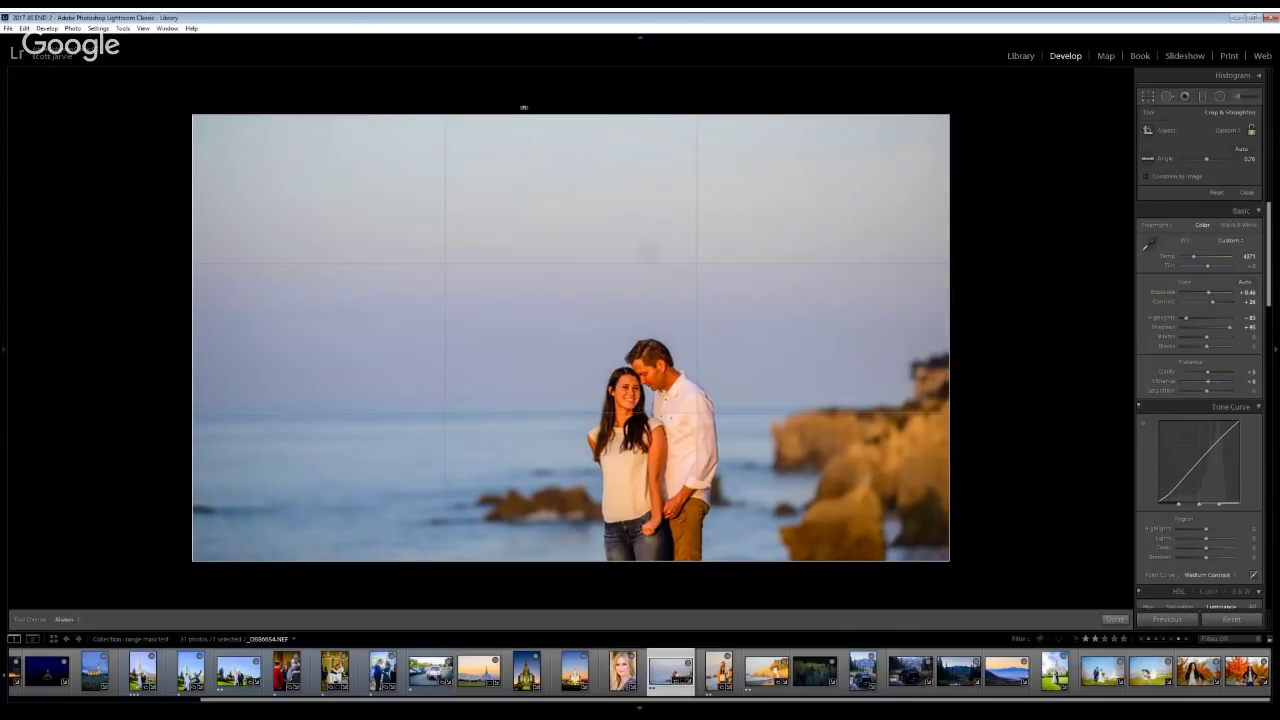
drag(517, 114, 514, 131)
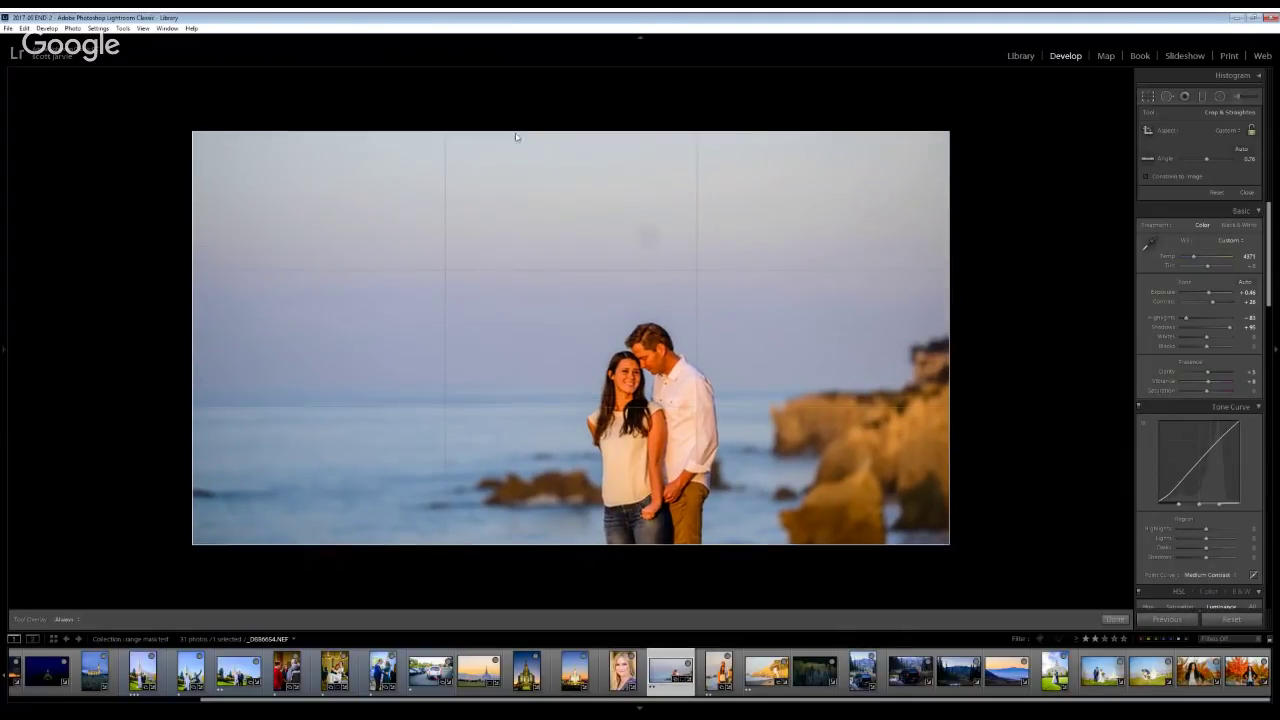
key(q)
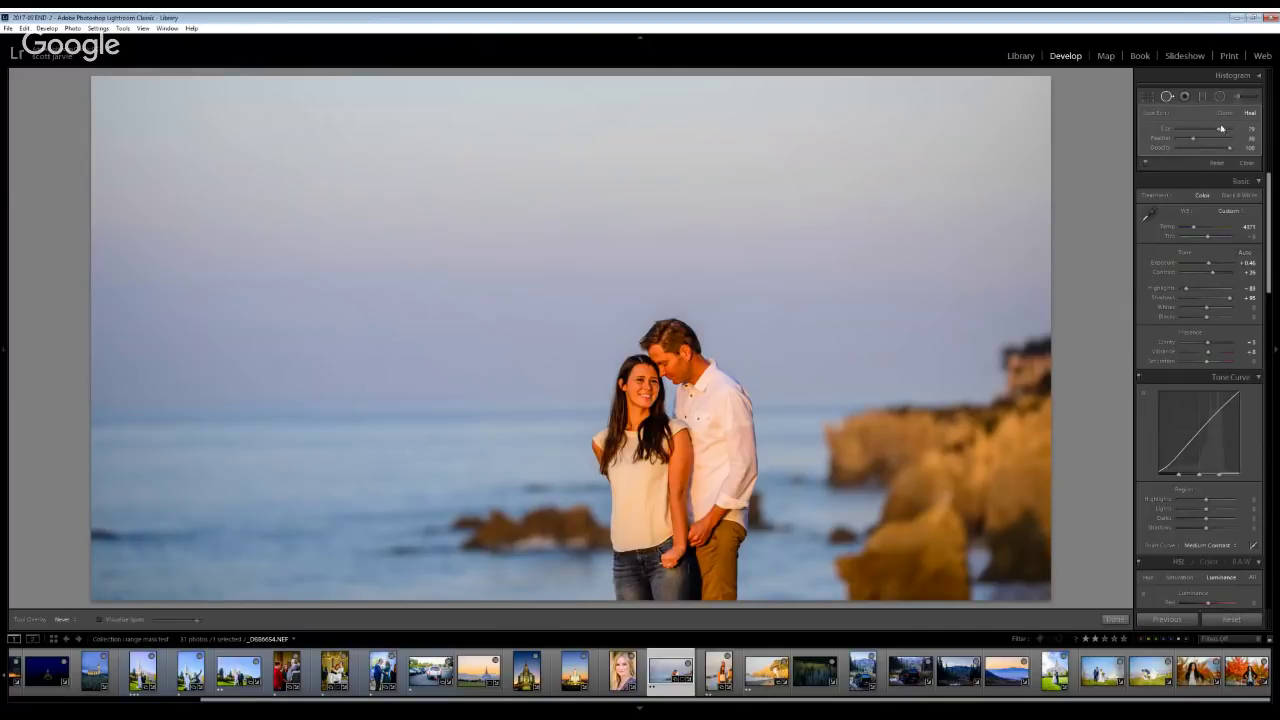
Enlarge the Adjustment Brush and start a new, separate brush adjustment for the LIGHT effect
key(k)
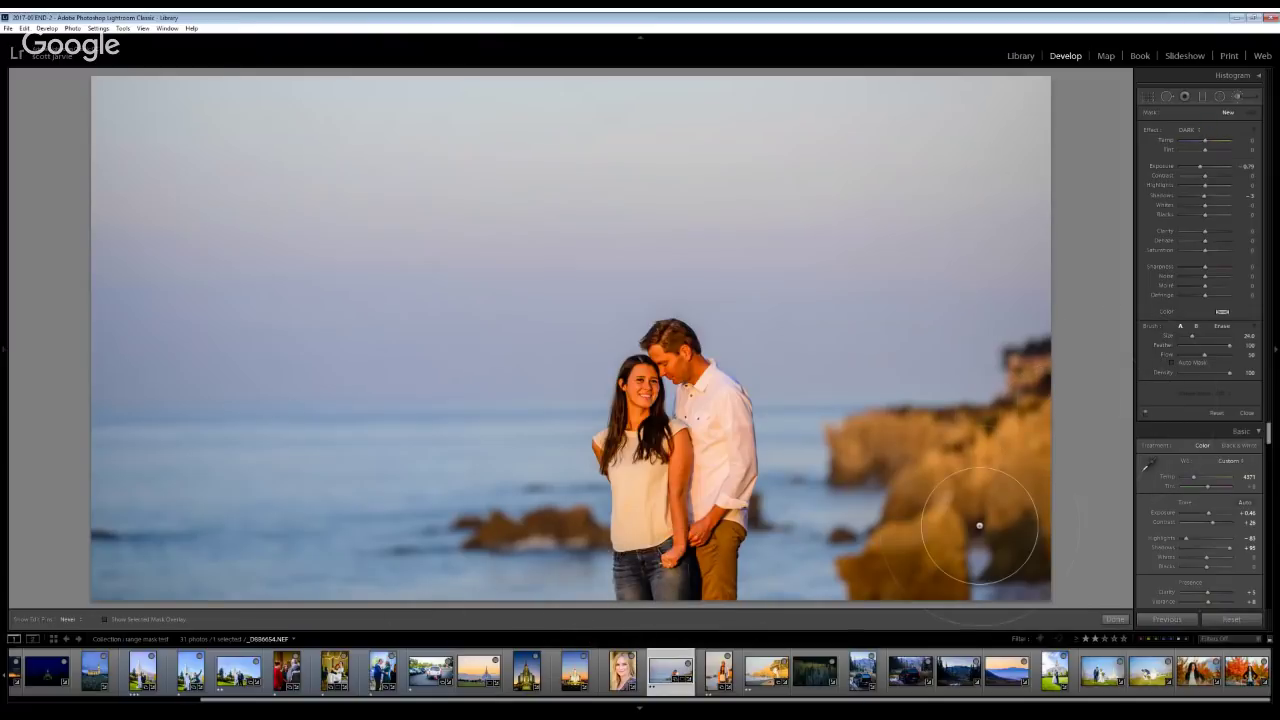
scroll(979, 525, up, 3)
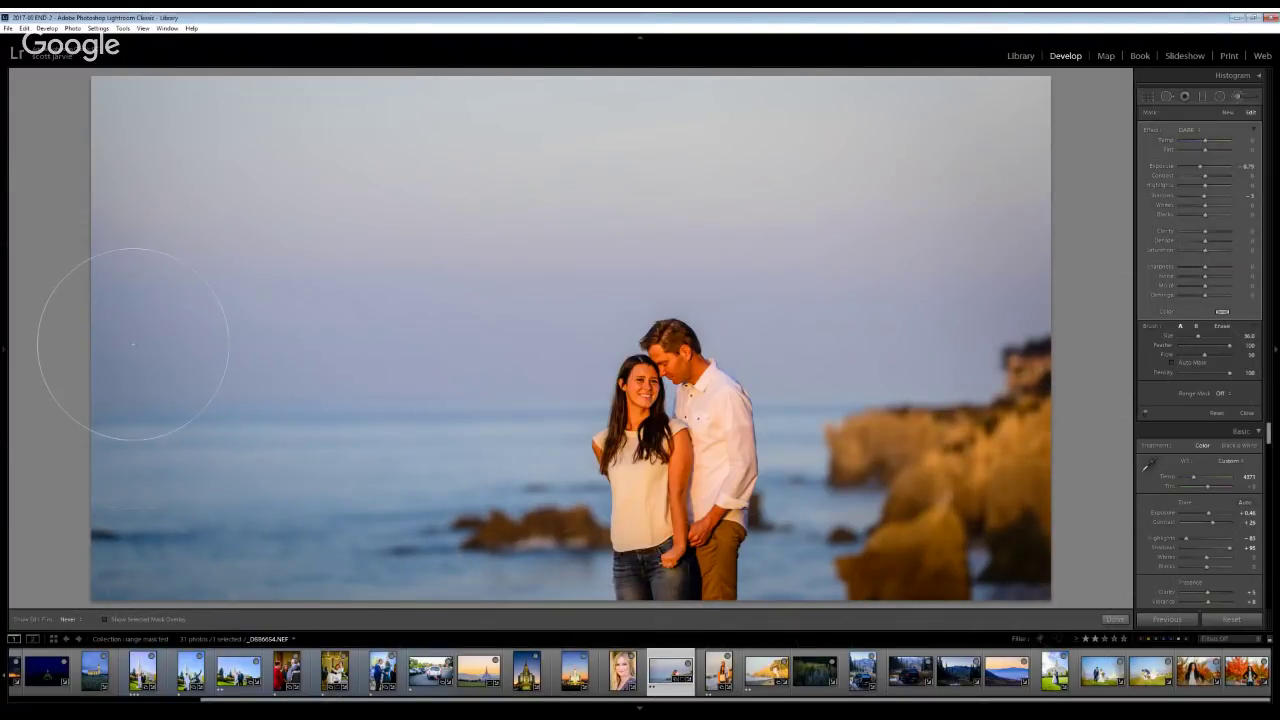
key(alt)
scroll(133, 344, up, 10)
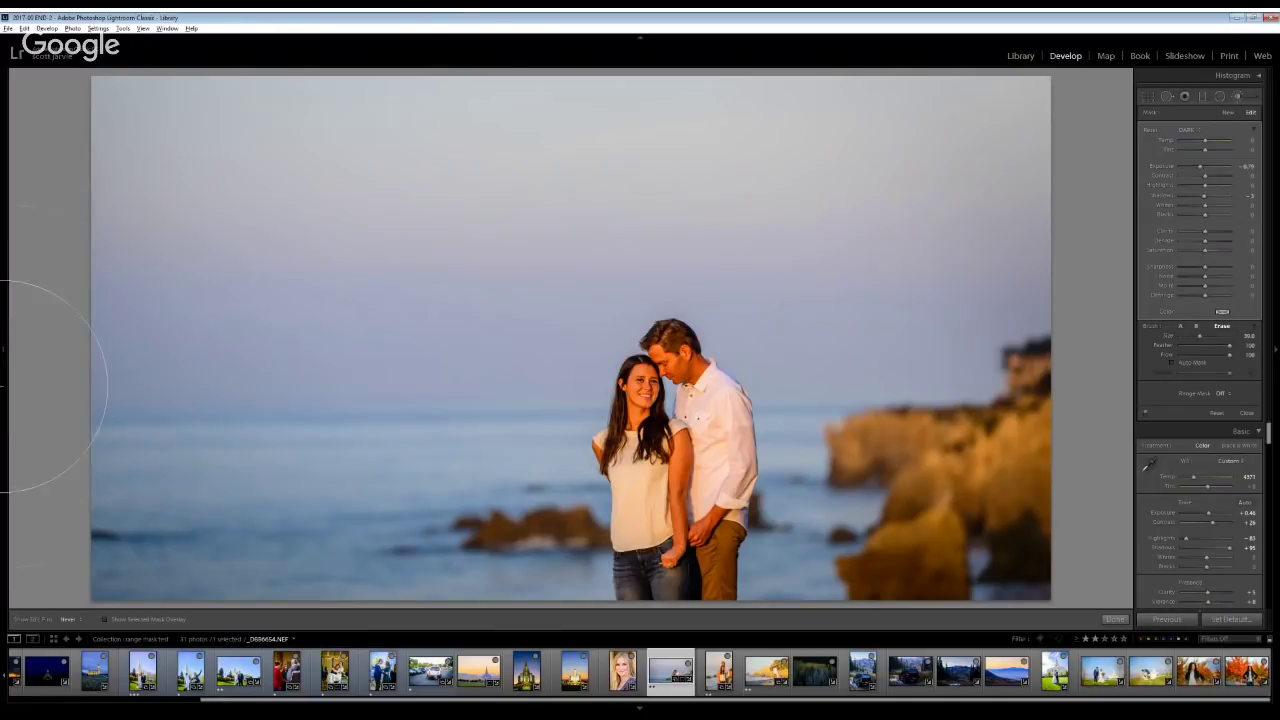
scroll(2, 386, up, 2)
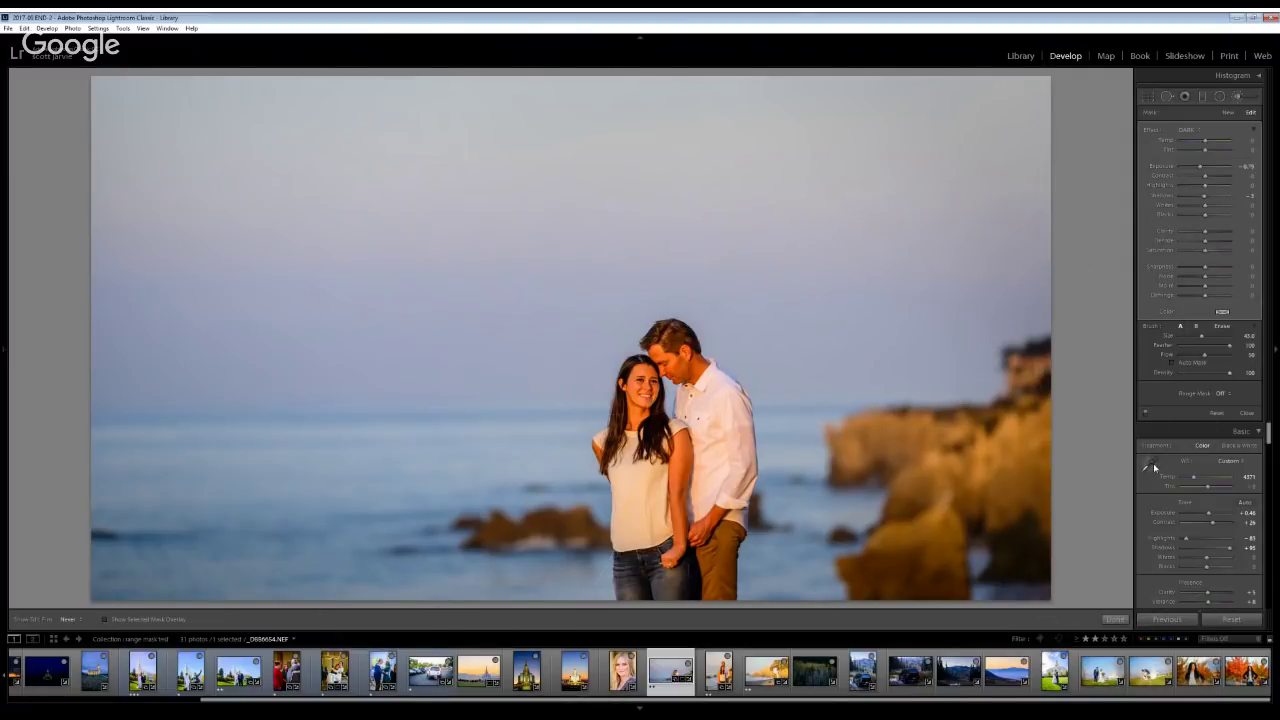
click(1229, 113)
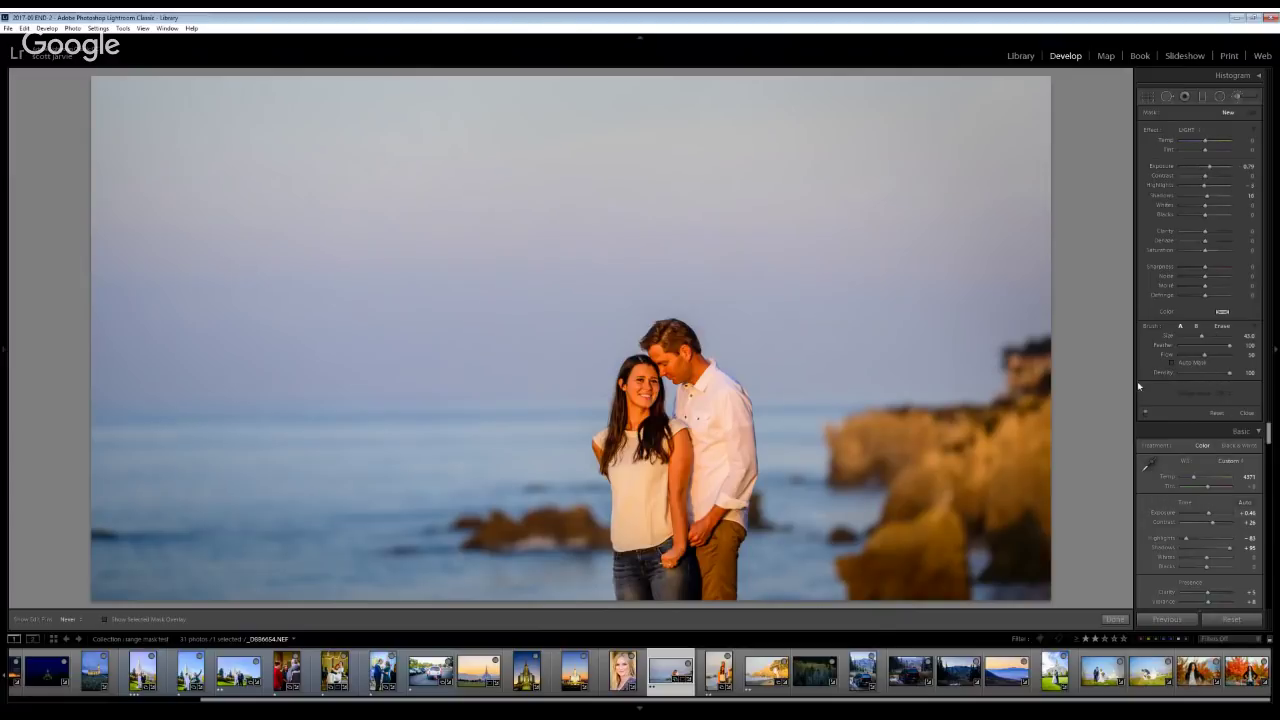
Cool the brush Temp to about -20, shrink the brush, and paint over the man's ear
click(1201, 145)
drag(1203, 145, 1199, 145)
key(bracketleft)
key(bracketleft)
key(bracketleft)
key(bracketleft)
key(bracketleft)
key(bracketleft)
key(bracketleft)
mouse_move(688, 364)
mouse_down()
mouse_move(693, 394)
mouse_move(692, 356)
mouse_up()
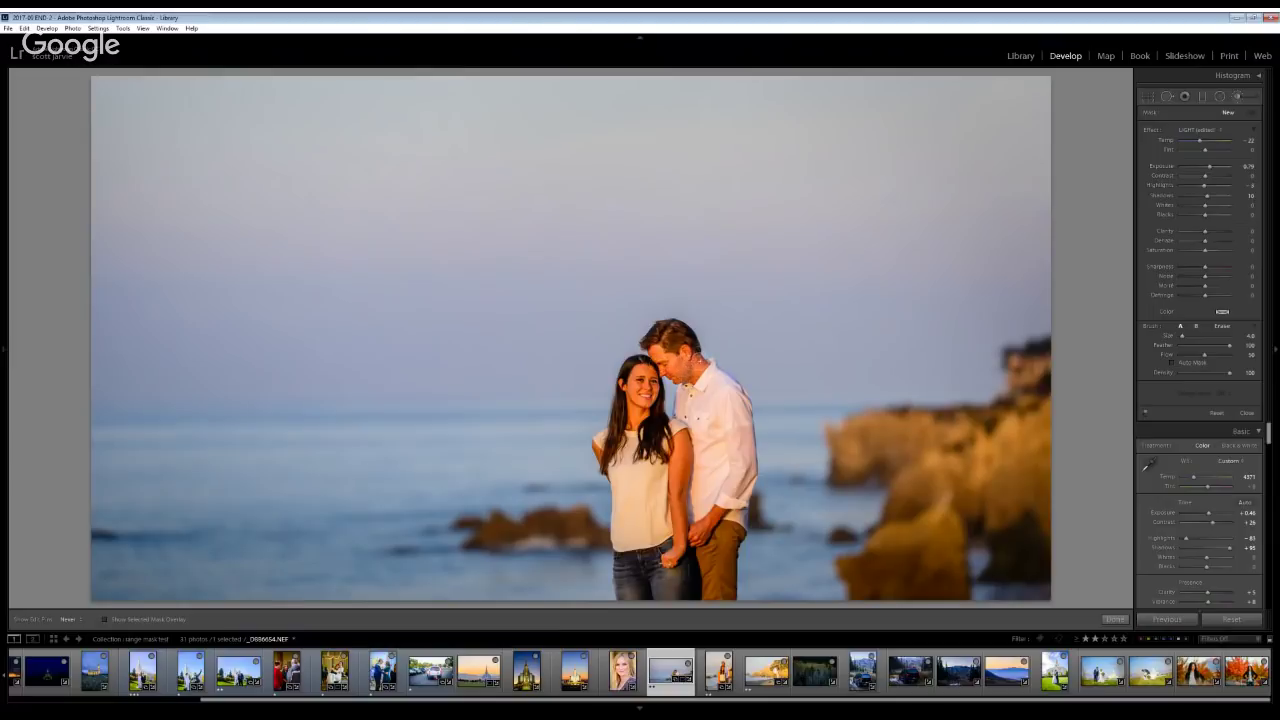
Set brush Flow 87 and Feather 37, then paint the woman's face and hair and the man's arm
drag(1205, 354, 1213, 354)
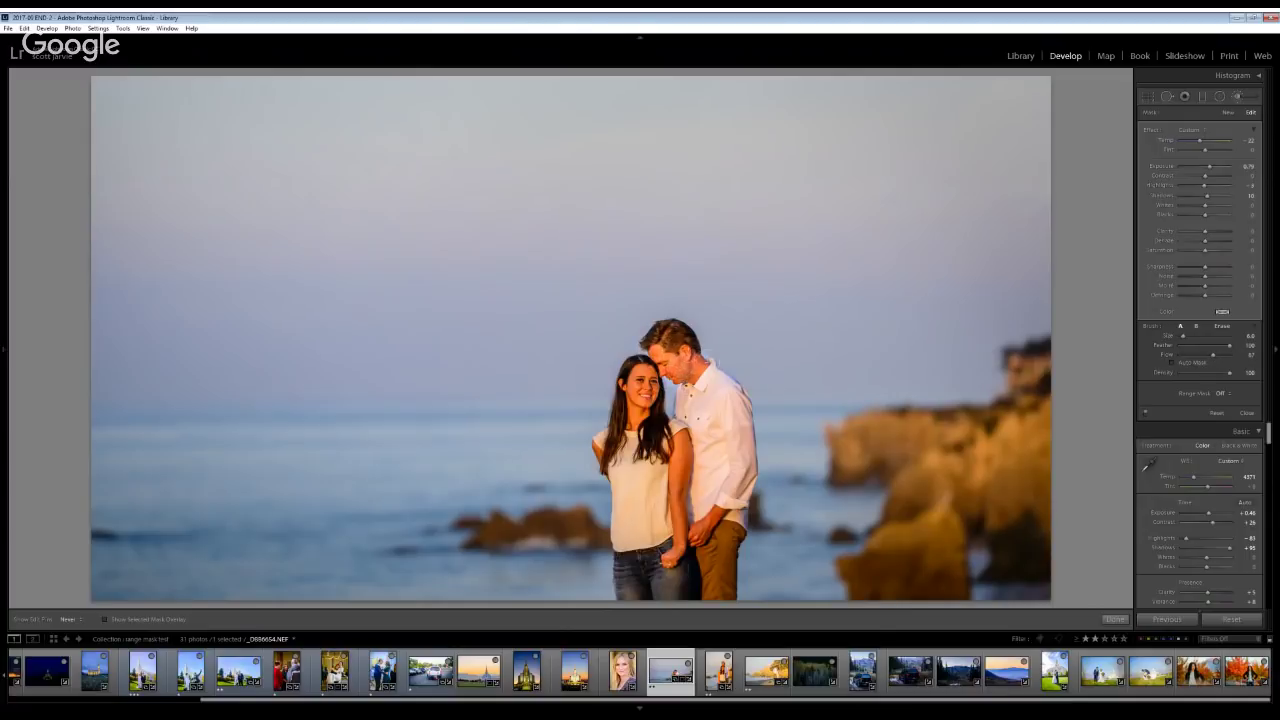
drag(1229, 345, 1209, 347)
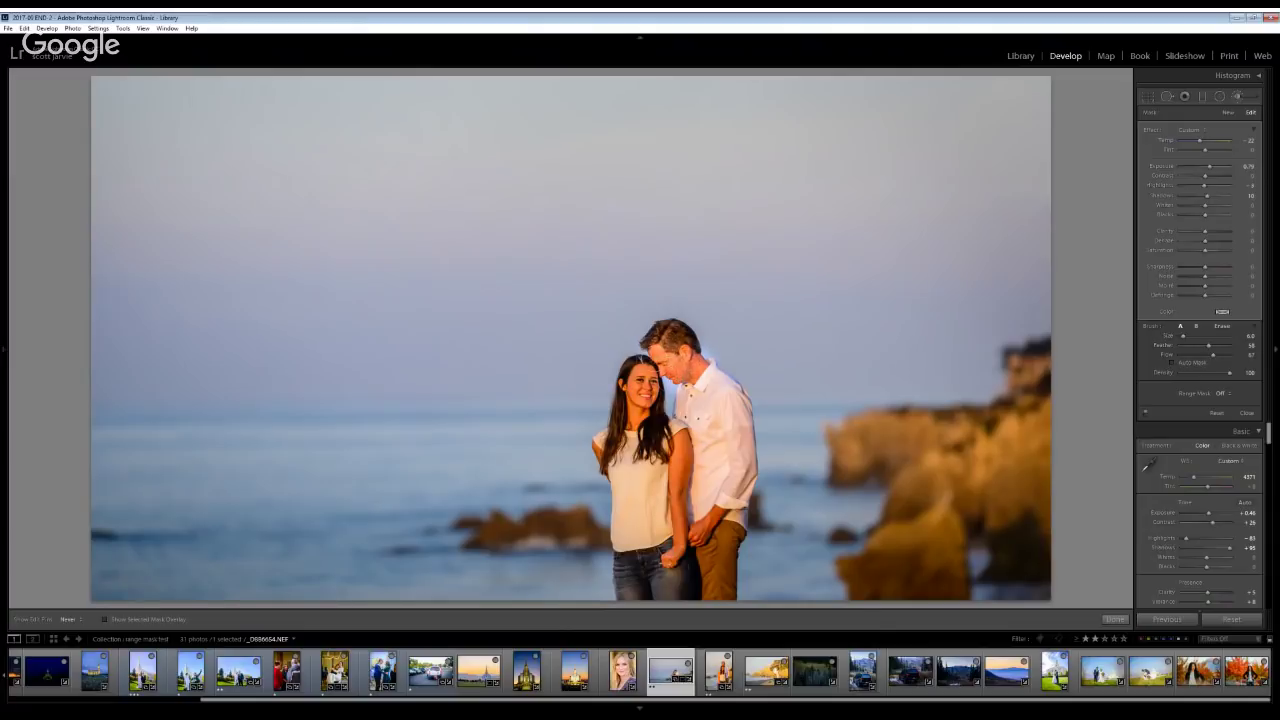
mouse_move(625, 388)
mouse_down()
mouse_move(638, 370)
mouse_move(648, 405)
mouse_move(624, 430)
mouse_move(650, 418)
mouse_move(618, 438)
mouse_move(655, 435)
mouse_move(686, 490)
mouse_move(673, 558)
mouse_move(686, 438)
mouse_up()
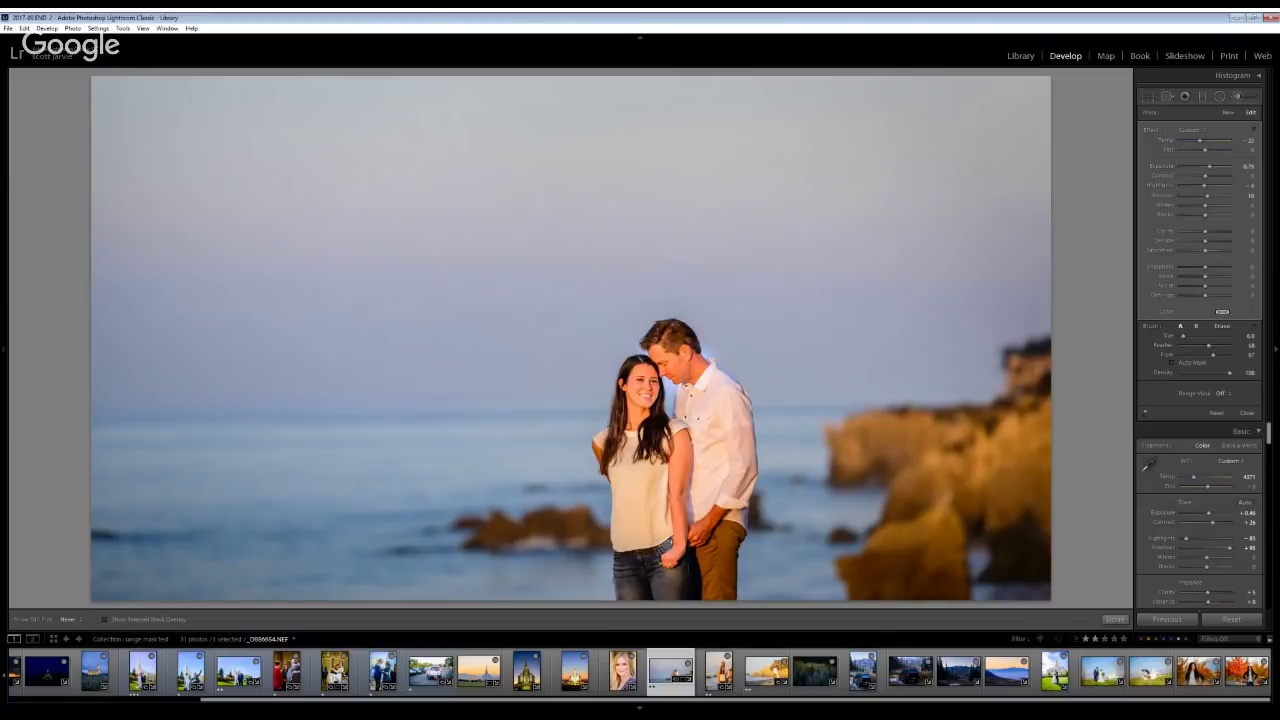
mouse_move(690, 548)
mouse_down()
mouse_move(705, 515)
mouse_move(712, 530)
mouse_move(725, 508)
mouse_move(654, 420)
mouse_move(626, 422)
mouse_move(603, 455)
mouse_move(648, 425)
mouse_move(658, 396)
mouse_move(646, 360)
mouse_move(690, 348)
mouse_move(692, 387)
mouse_up()
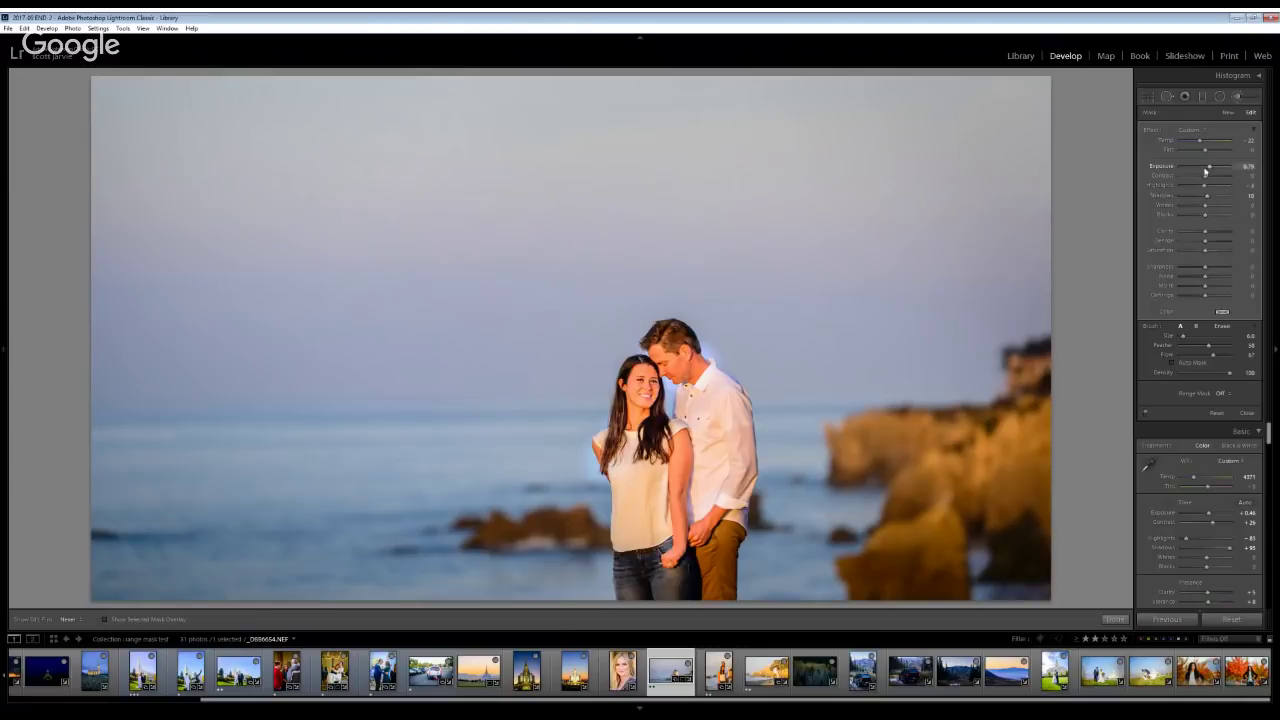
Lower the brushed area's Exposure and Saturation, set Whites to about 7, and ease the cool Temp
drag(1208, 172, 1205, 173)
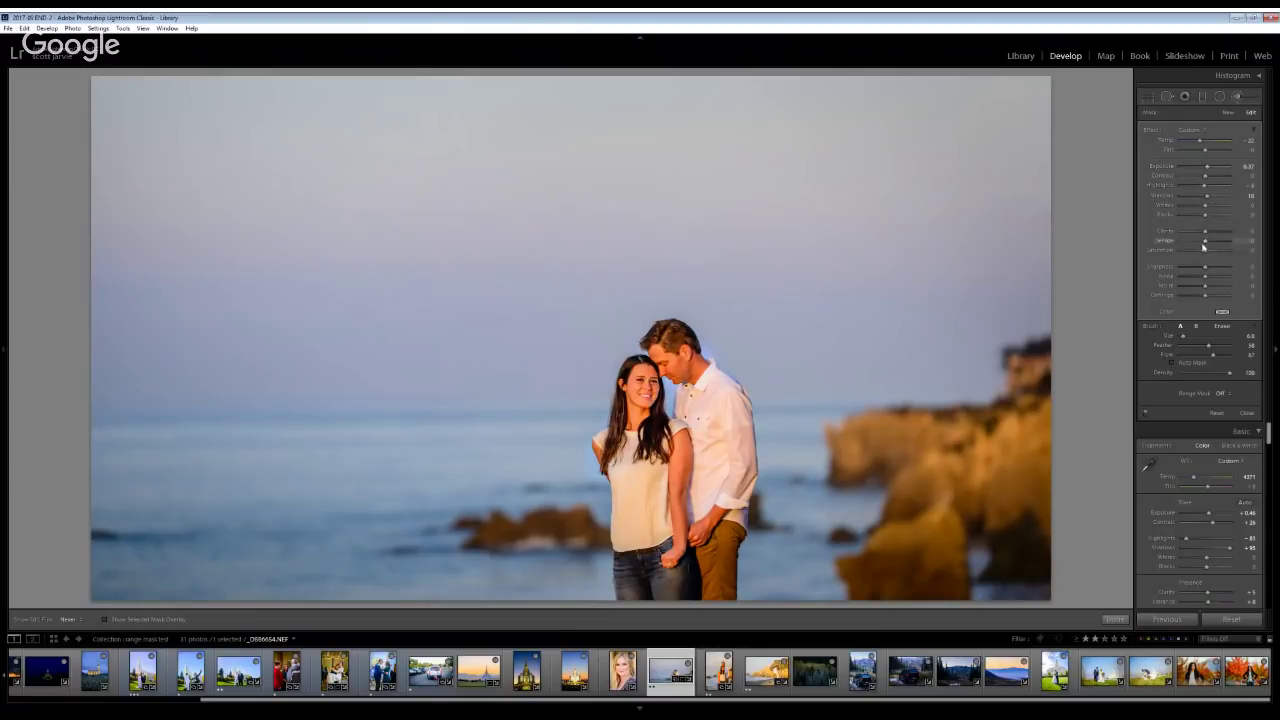
drag(1205, 250, 1197, 252)
click(1211, 207)
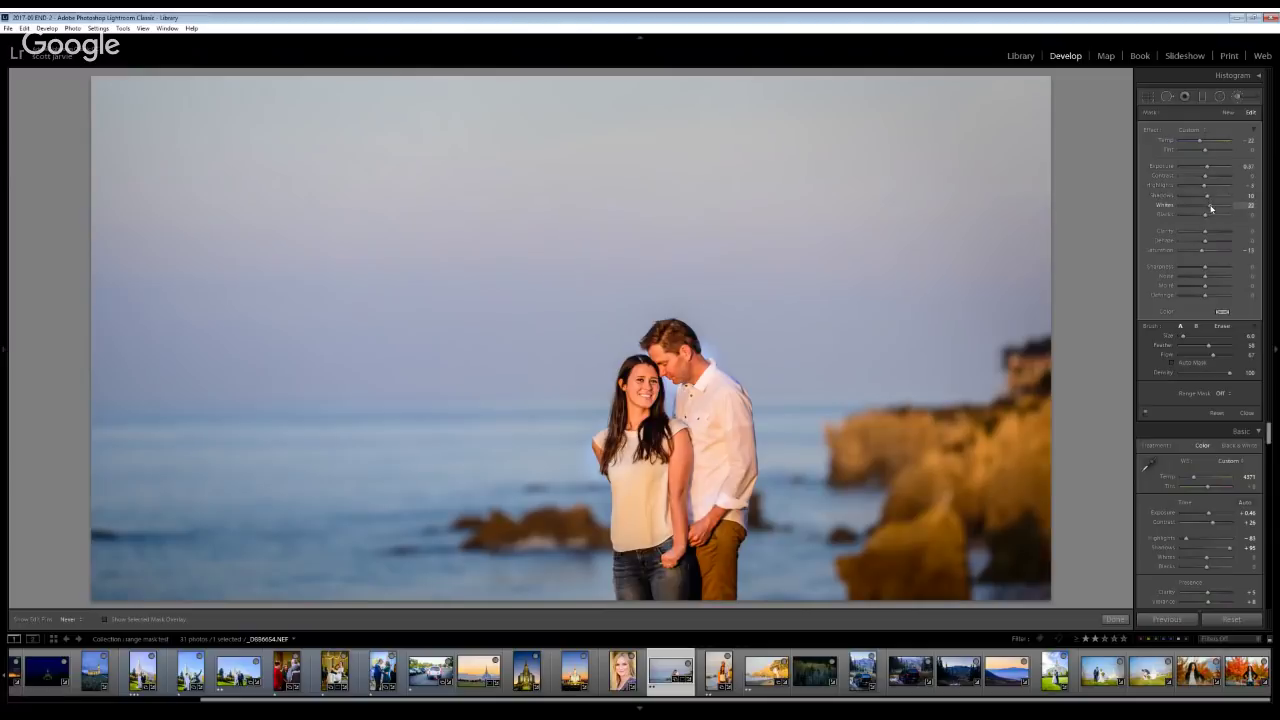
drag(1208, 209, 1206, 209)
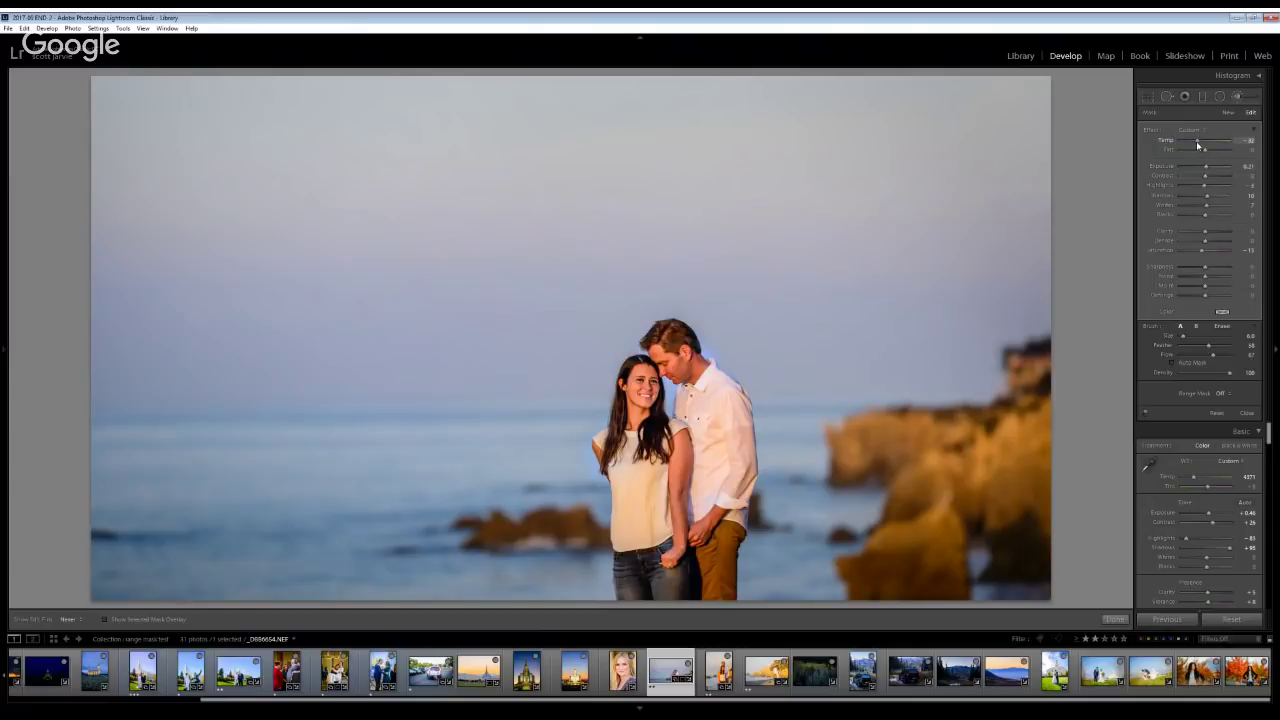
drag(1193, 146, 1201, 146)
click(1147, 415)
click(1147, 415)
Set a Color range mask sampled from both faces, raise Amount to about 60, and hide the overlay
click(1220, 393)
click(1216, 418)
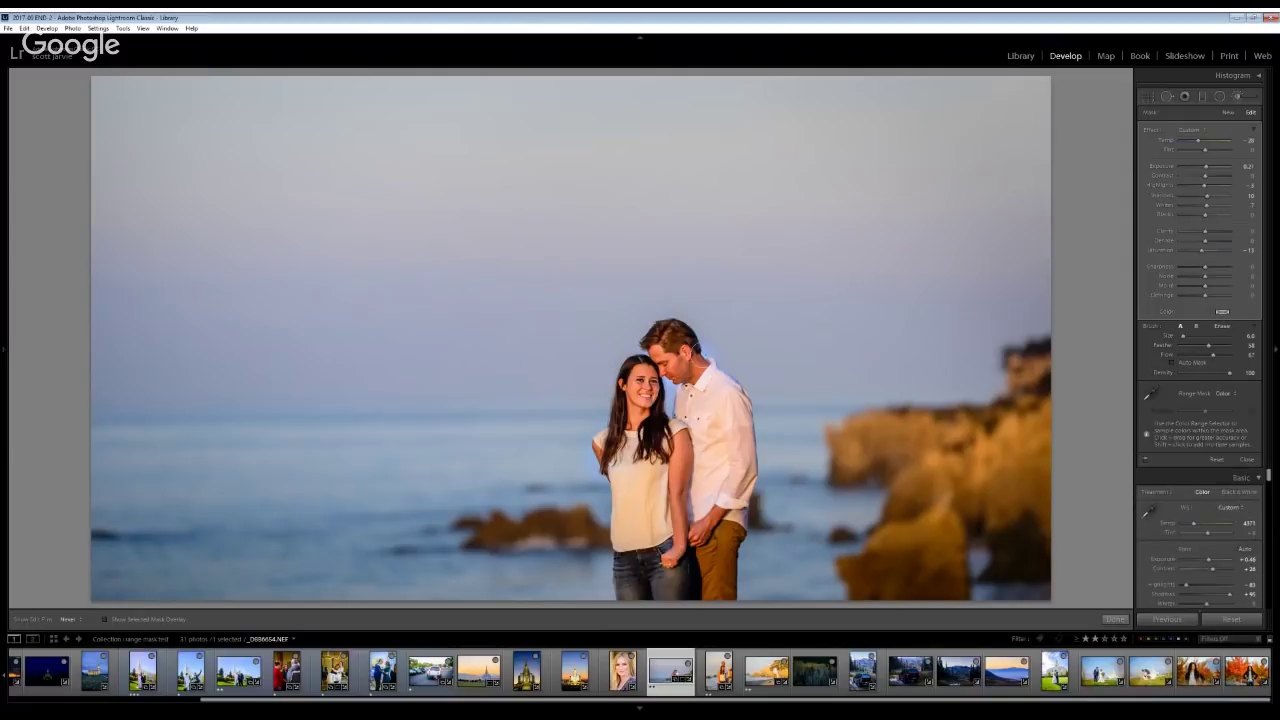
click(1150, 394)
click(651, 388)
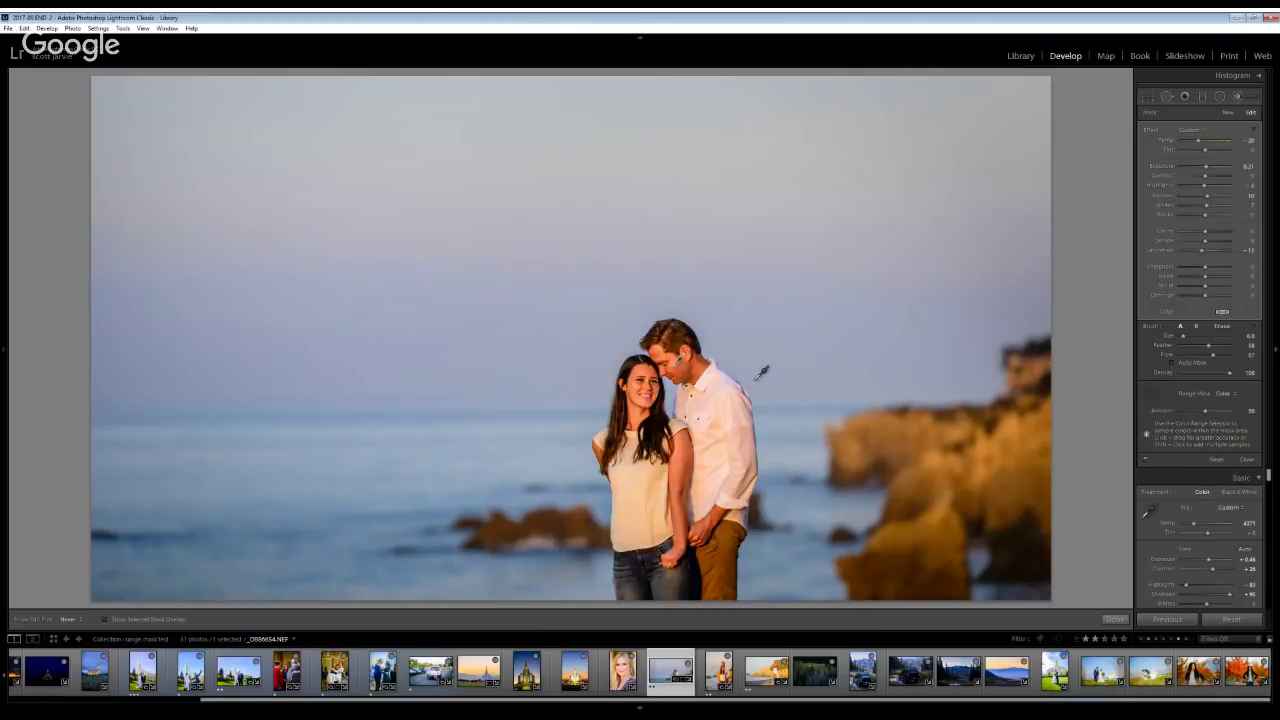
click(679, 358)
drag(1205, 411, 1211, 412)
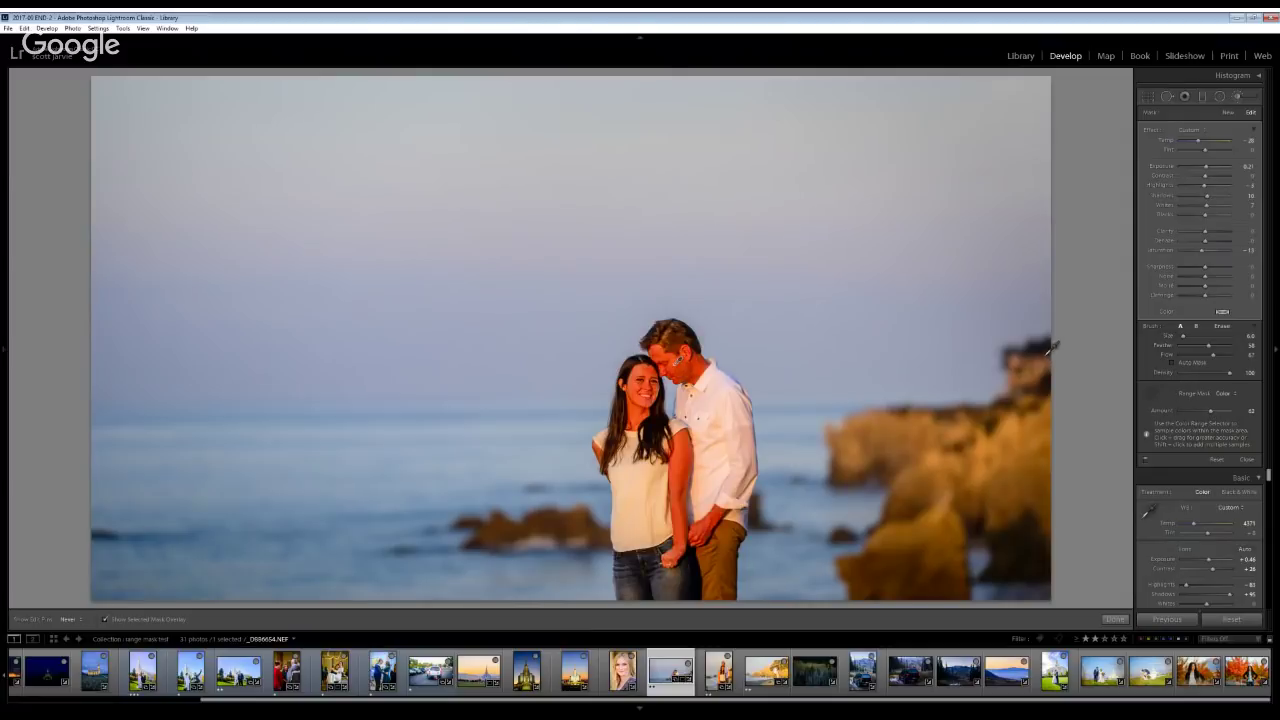
key(o)
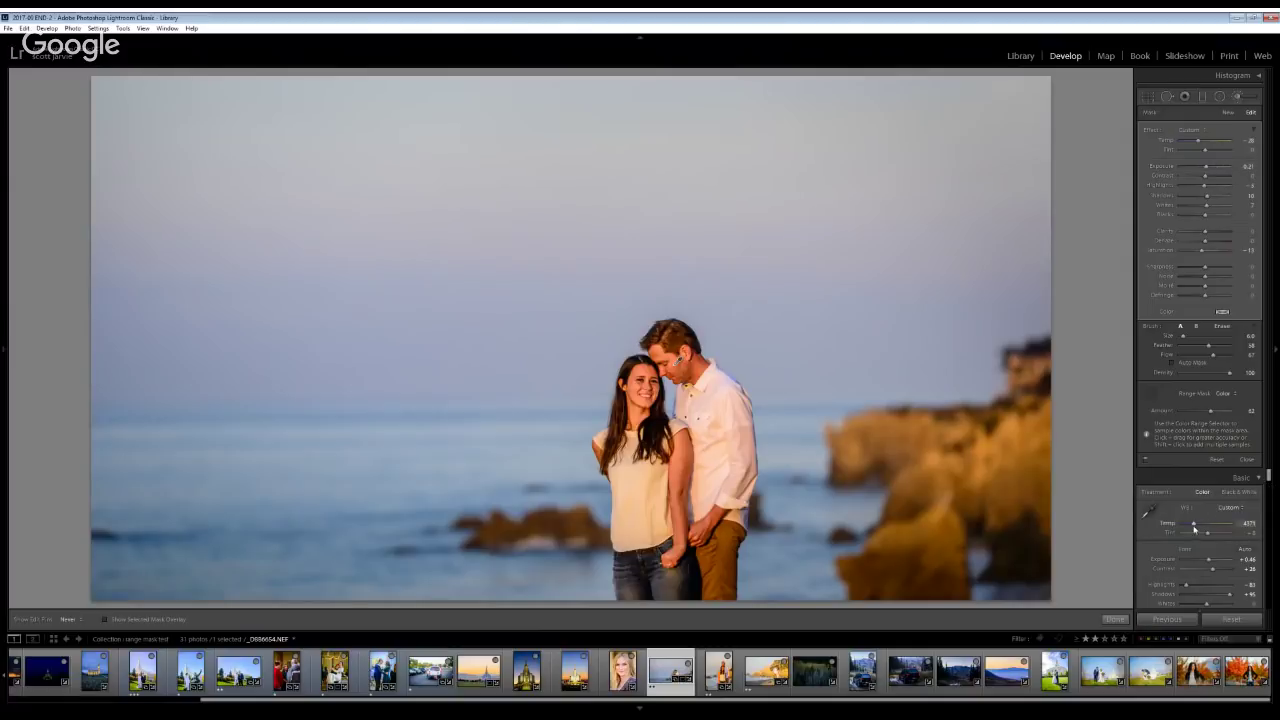
Fine-tune the couple photo's overall white balance Temp to 4577 and close the brush adjustments
drag(1194, 528, 1199, 527)
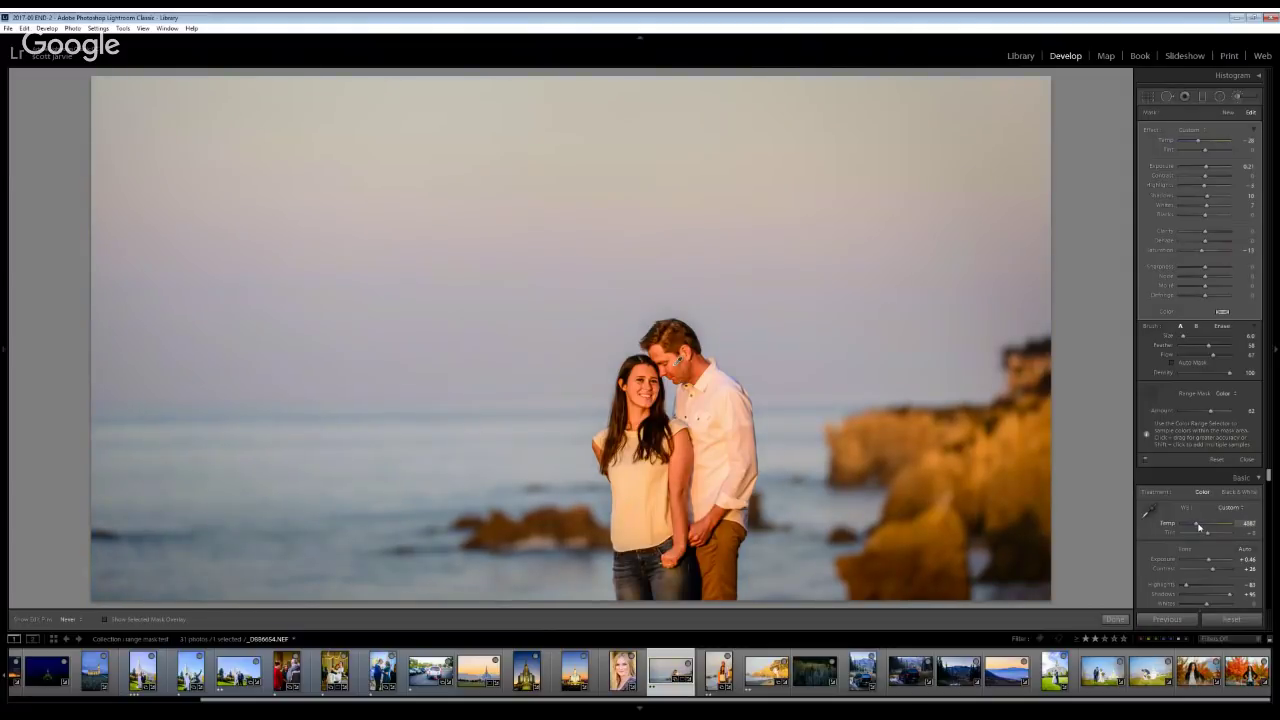
drag(1198, 526, 1197, 528)
drag(1269, 477, 1271, 475)
click(1148, 512)
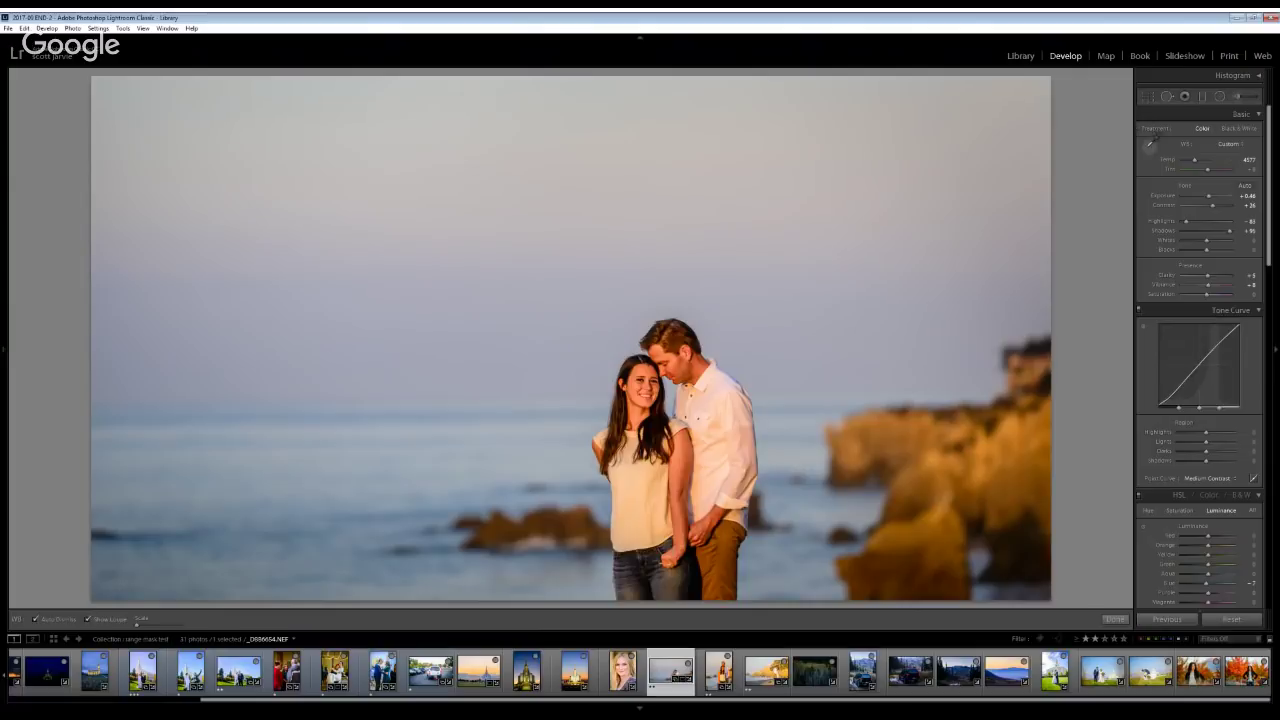
click(1148, 145)
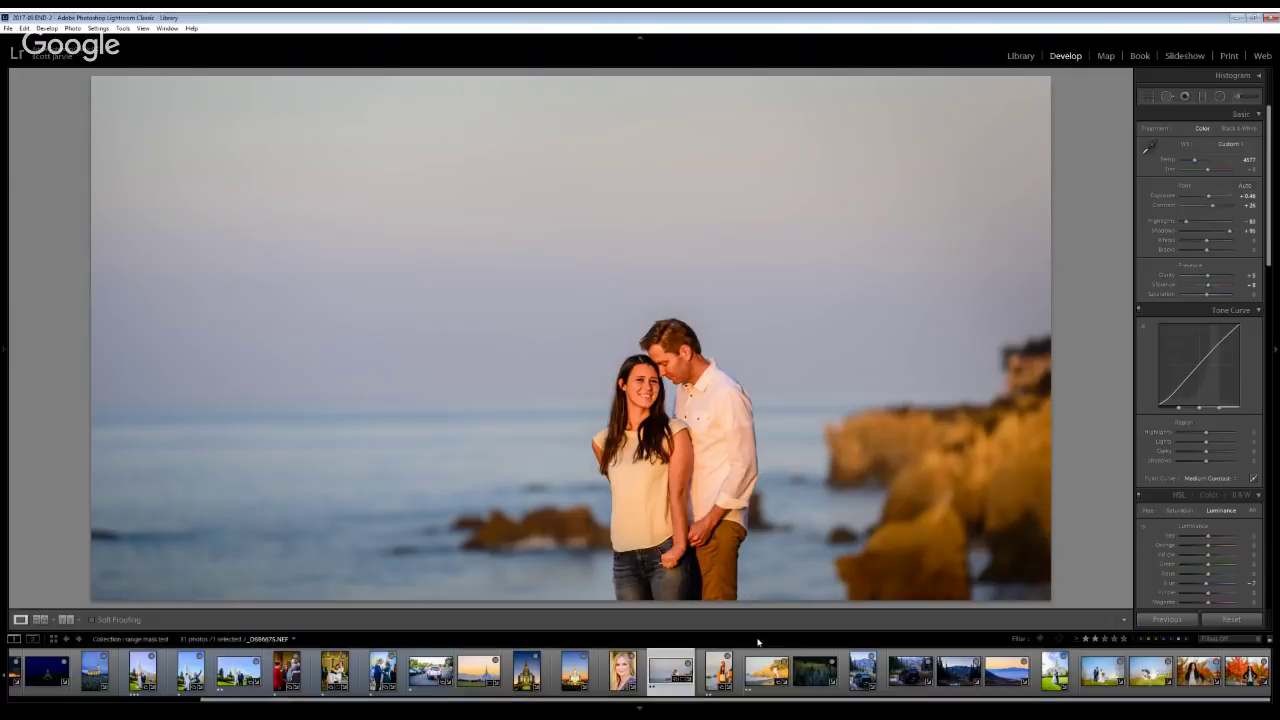
Open the dark aspen forest photo and raise its exposure to +0.88
click(816, 670)
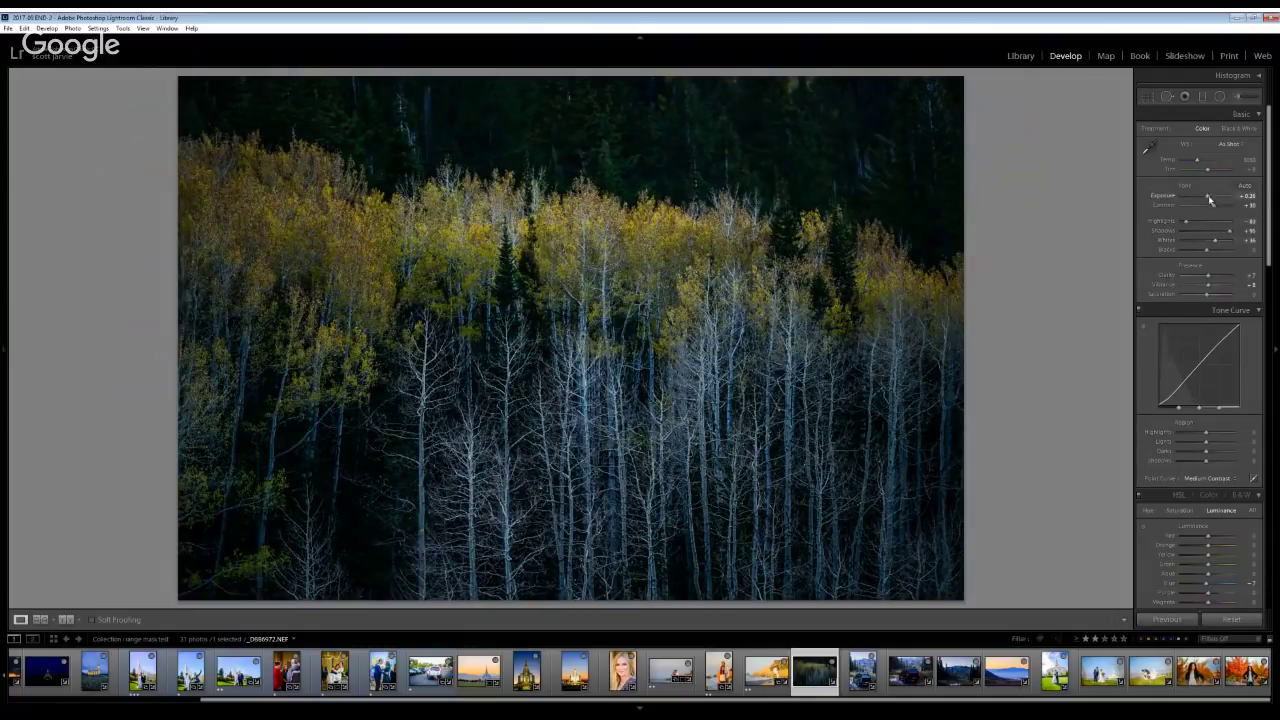
drag(1210, 199, 1211, 198)
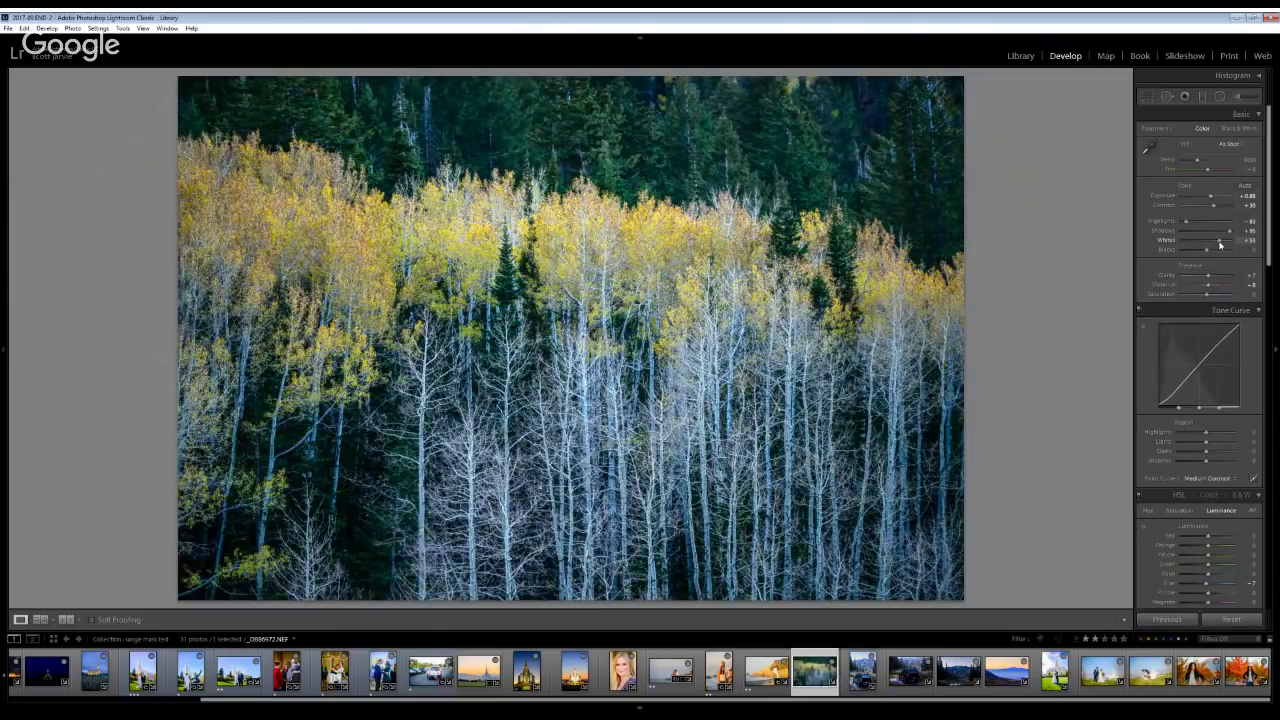
Paint a large DARK brush over the top forest band and lower trees, then lower Flow to about 53
click(1238, 96)
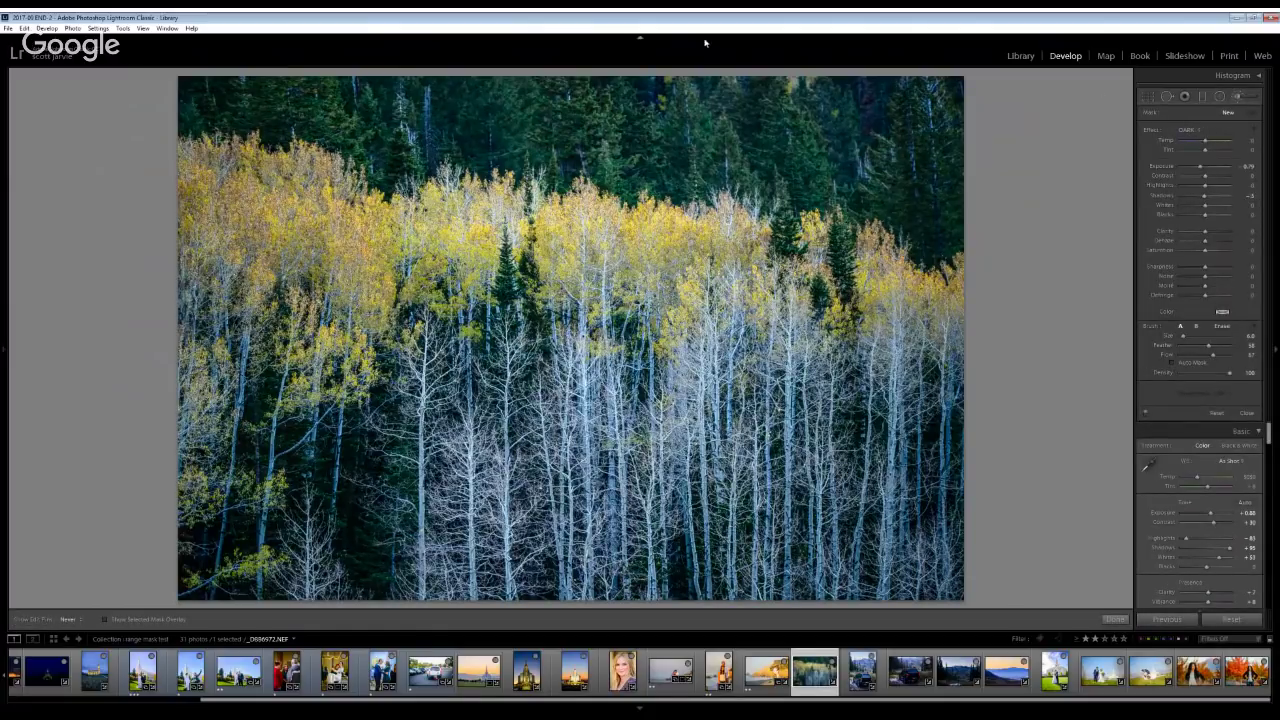
scroll(681, 115, up, 3)
mouse_move(984, 102)
mouse_down()
mouse_move(452, 68)
mouse_move(110, 115)
mouse_up()
mouse_move(530, 600)
mouse_down()
mouse_move(929, 514)
mouse_move(700, 600)
mouse_move(457, 600)
mouse_move(300, 540)
mouse_up()
mouse_move(425, 464)
mouse_down()
mouse_move(840, 560)
mouse_move(1014, 486)
mouse_up()
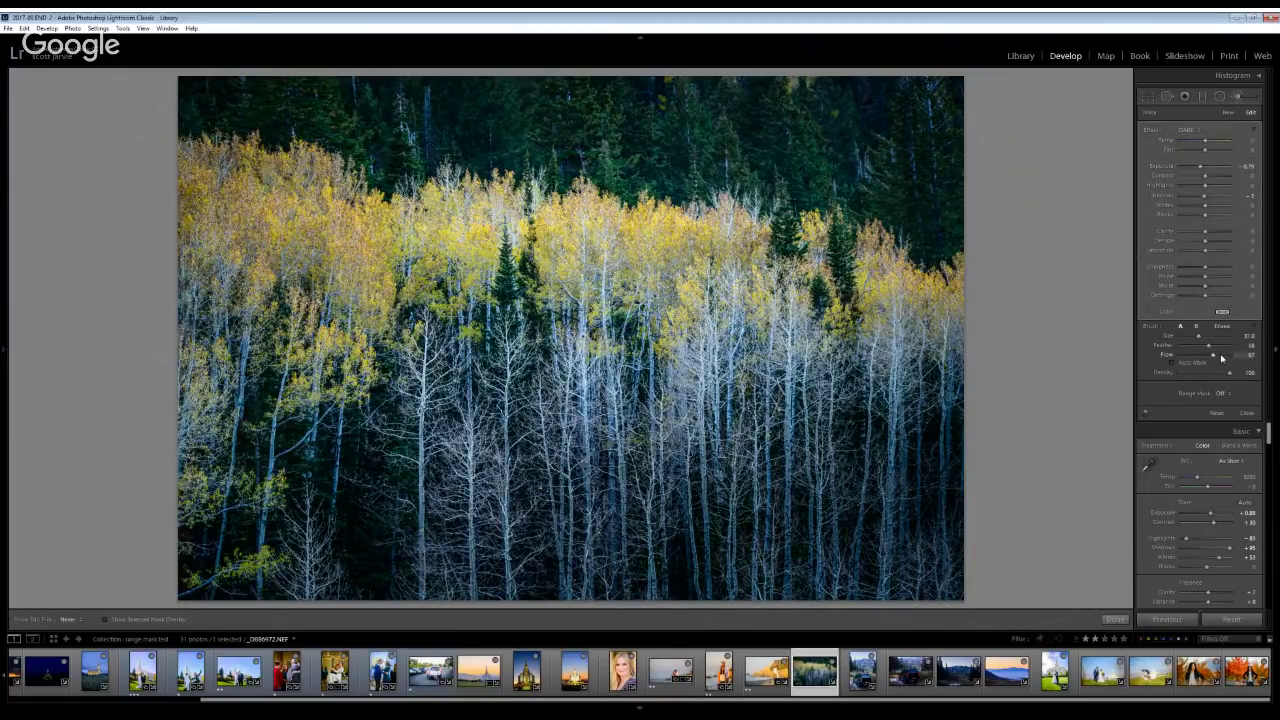
drag(1216, 354, 1205, 356)
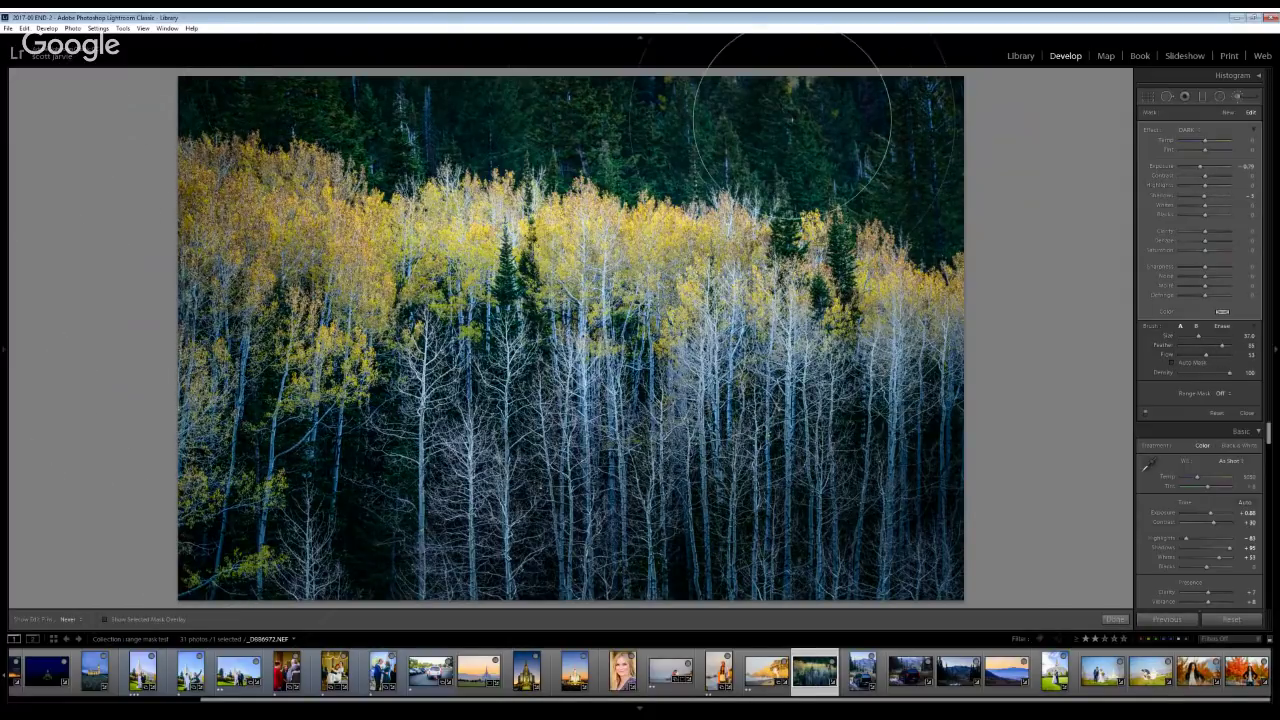
click(1229, 114)
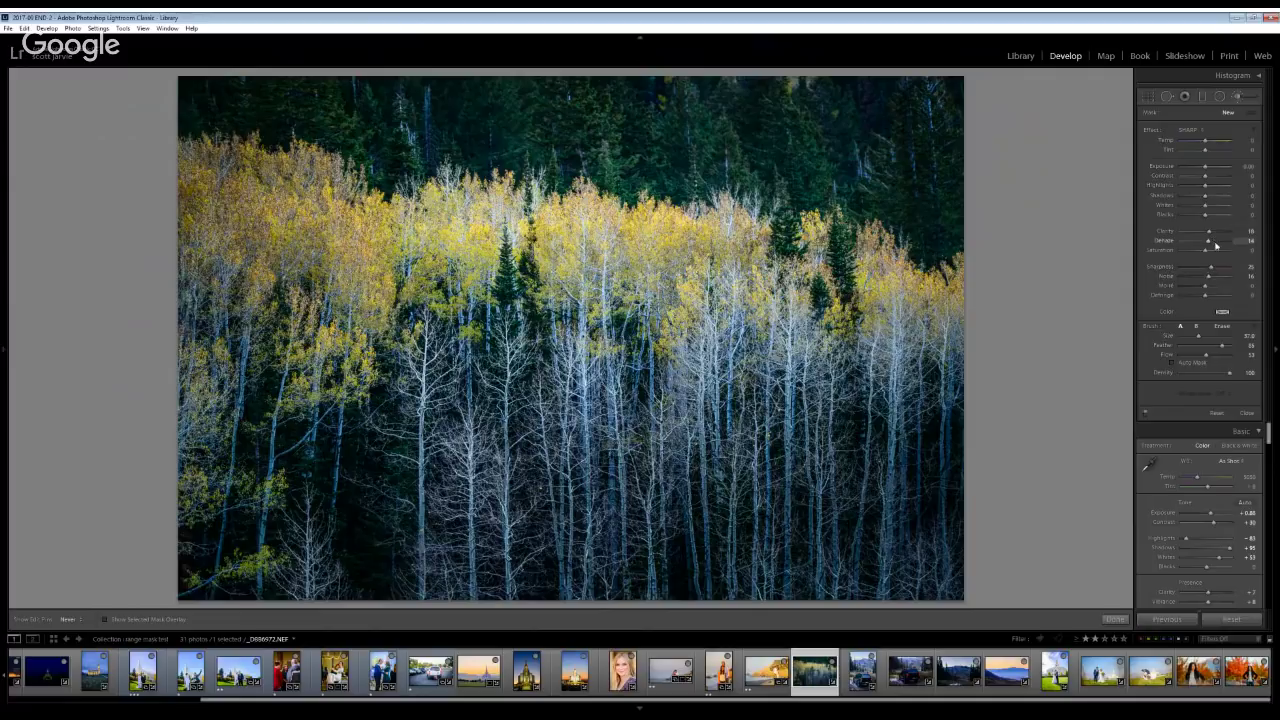
Set Dehaze 32 and brush size 24, then give the earlier brush Shadows 36 and Saturation 13
drag(1212, 242, 1214, 245)
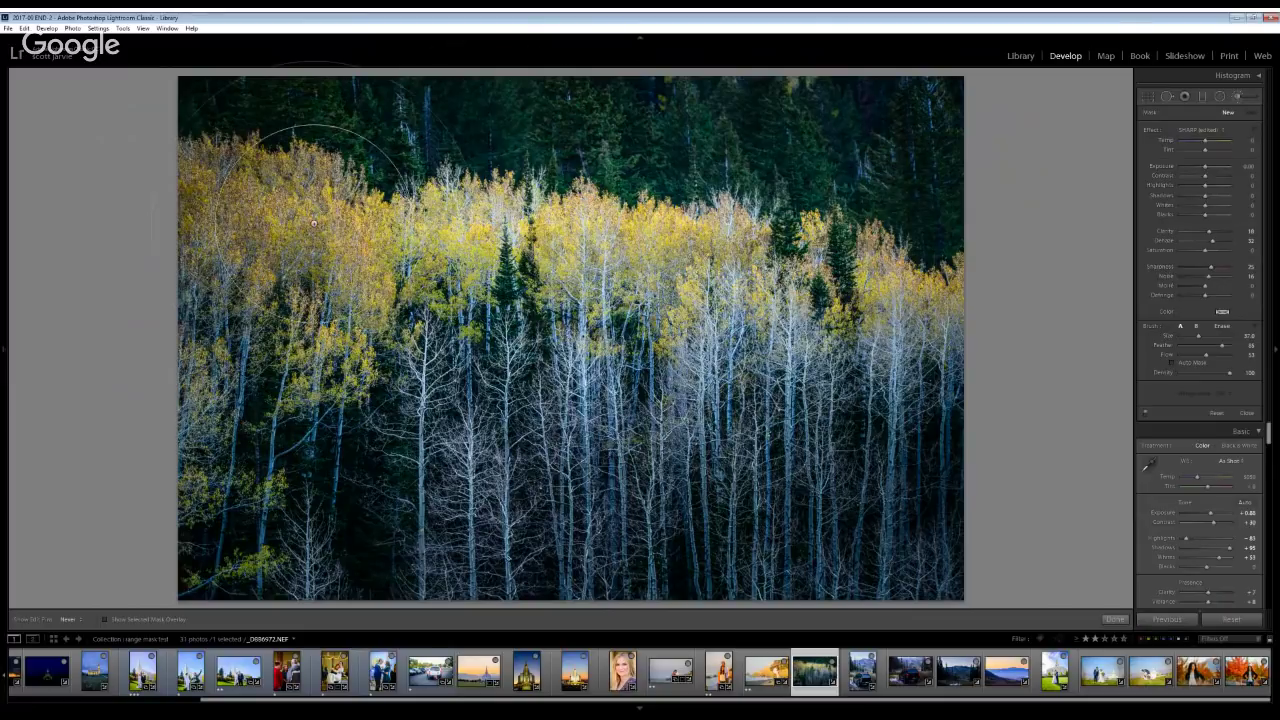
key(bracketleft)
key(bracketleft)
key(bracketleft)
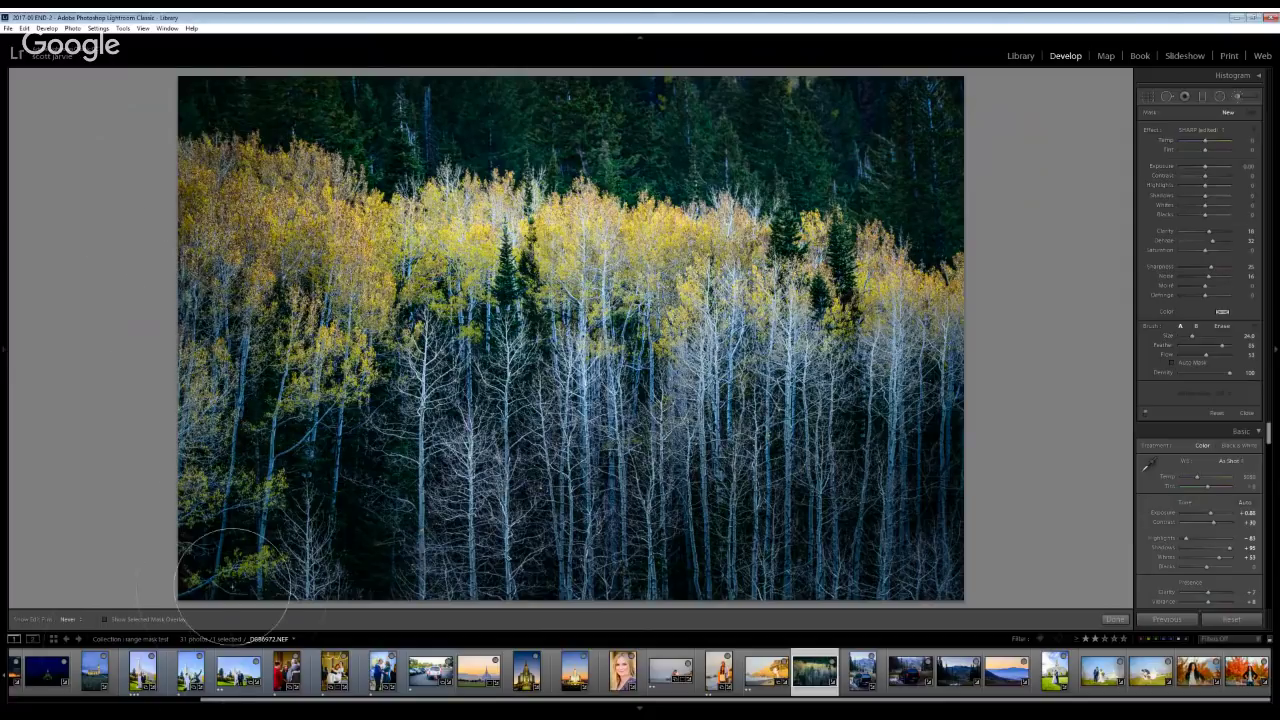
click(920, 270)
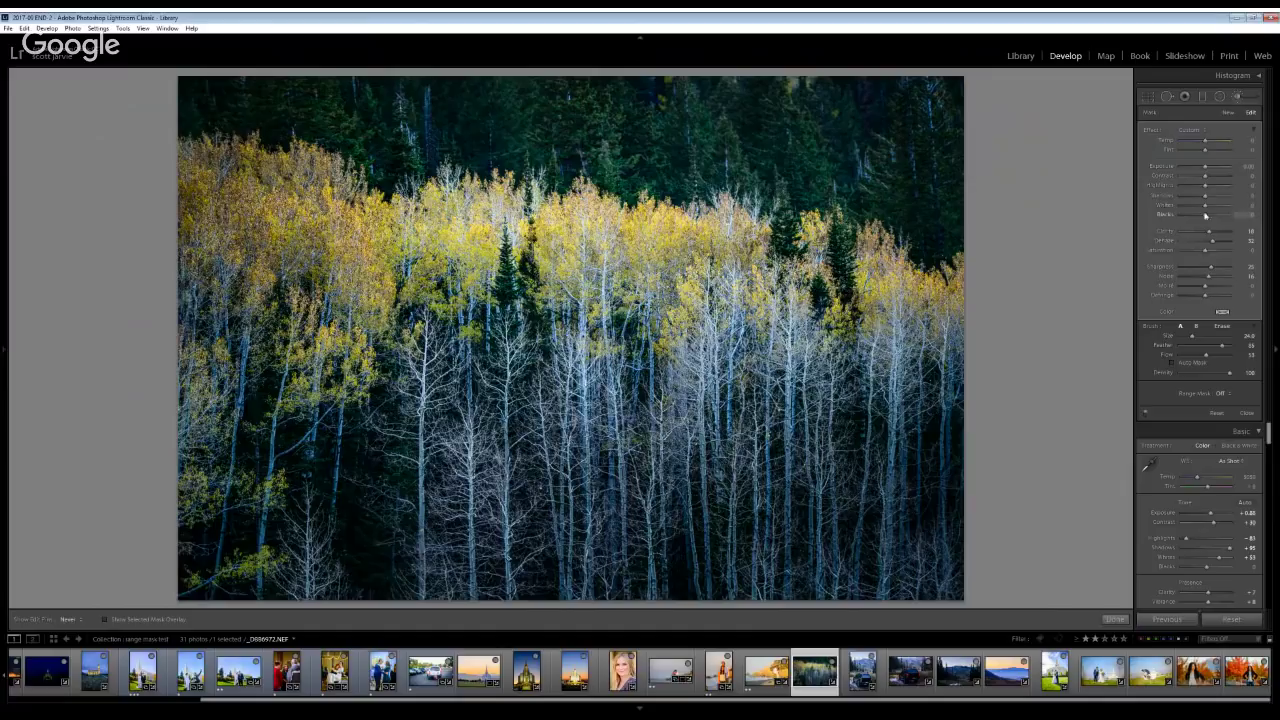
drag(1214, 199, 1216, 201)
click(1210, 253)
drag(1210, 253, 1207, 253)
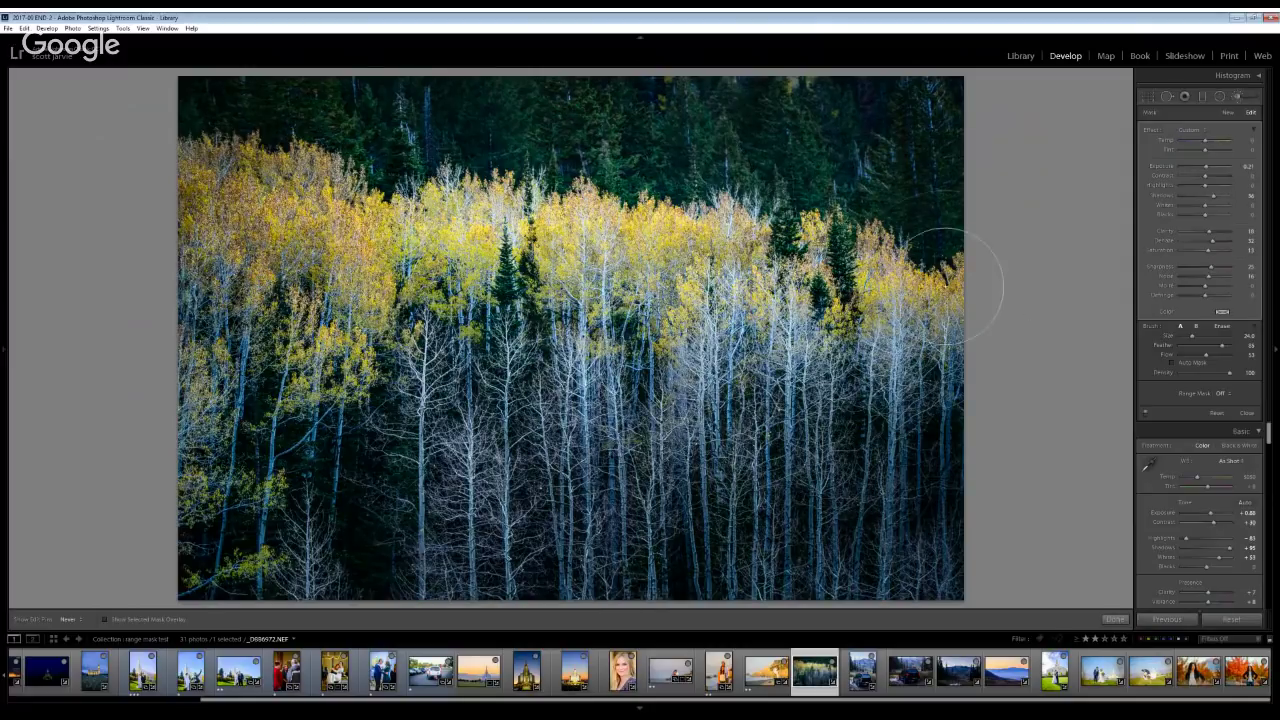
key(o)
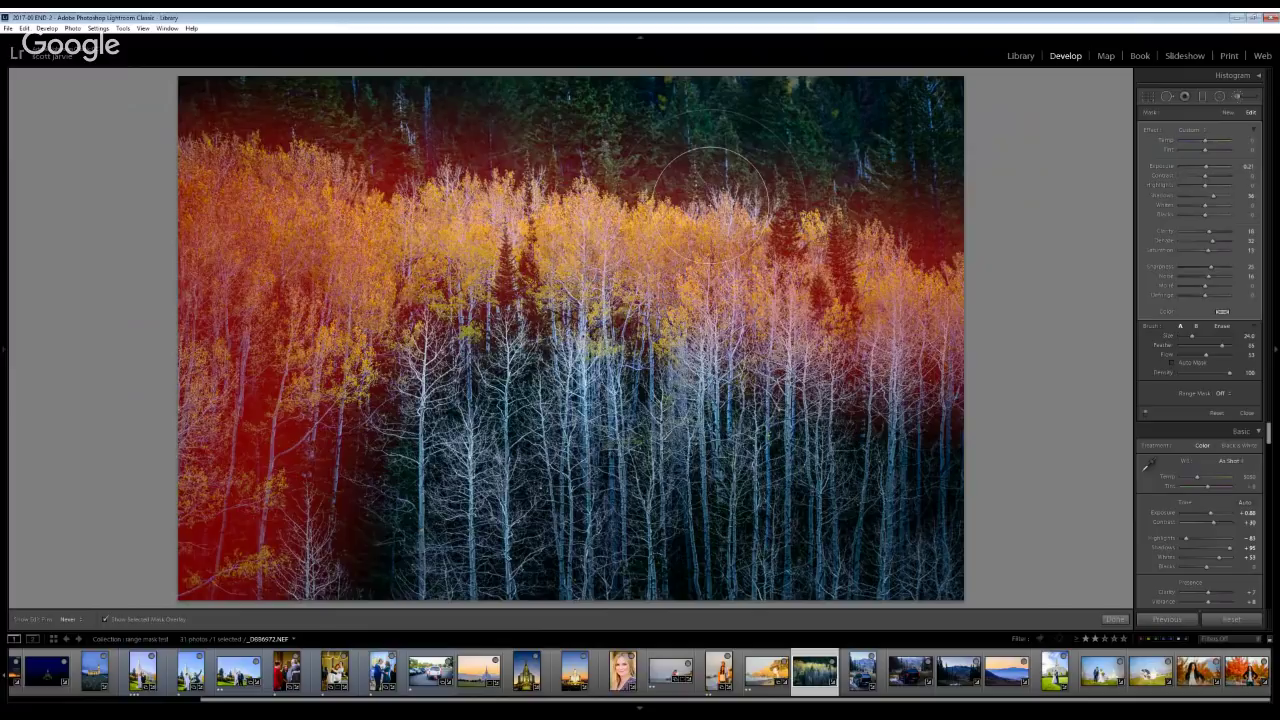
key(o)
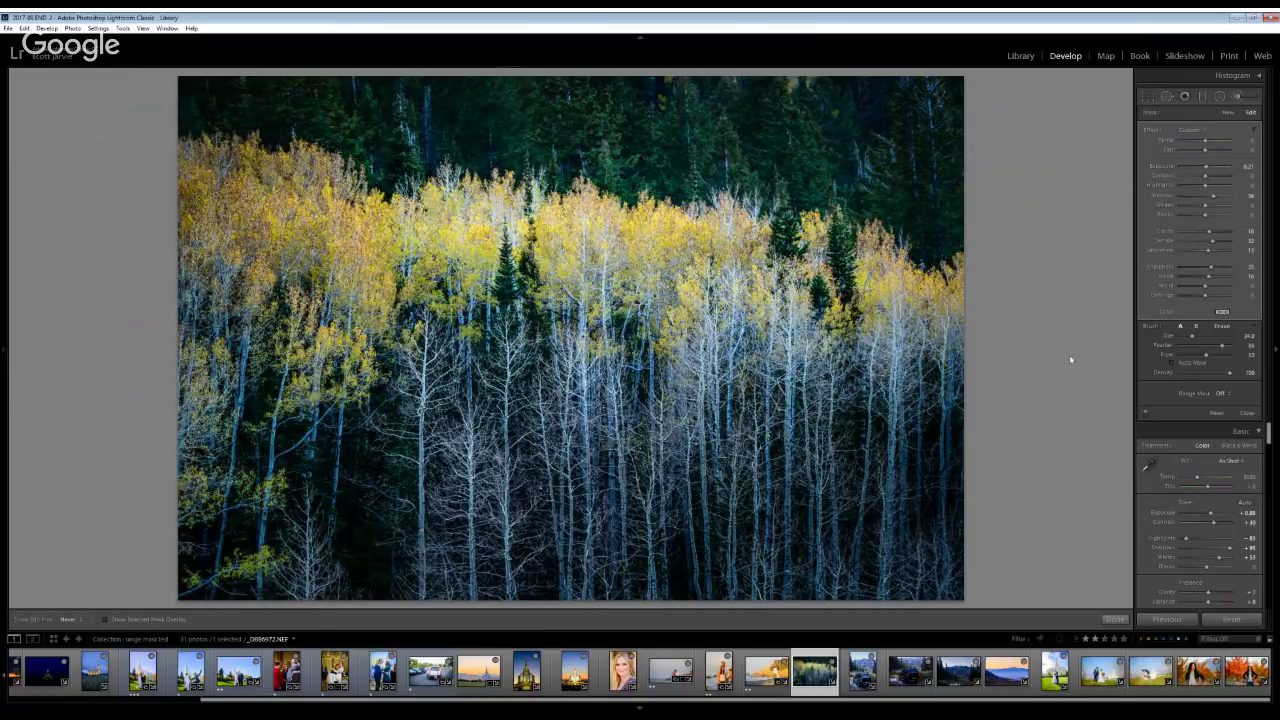
Add a Color range mask sampled from the yellow aspen leaves and check its coverage
click(1222, 393)
click(1218, 419)
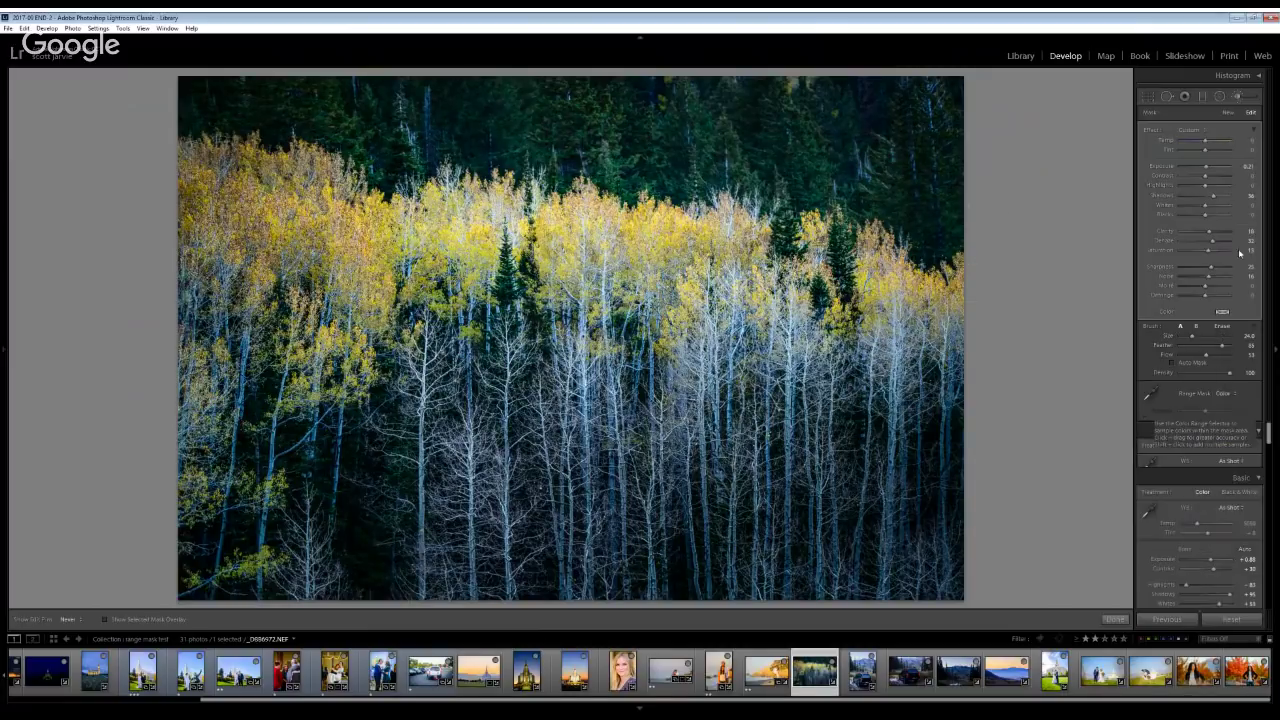
click(1153, 392)
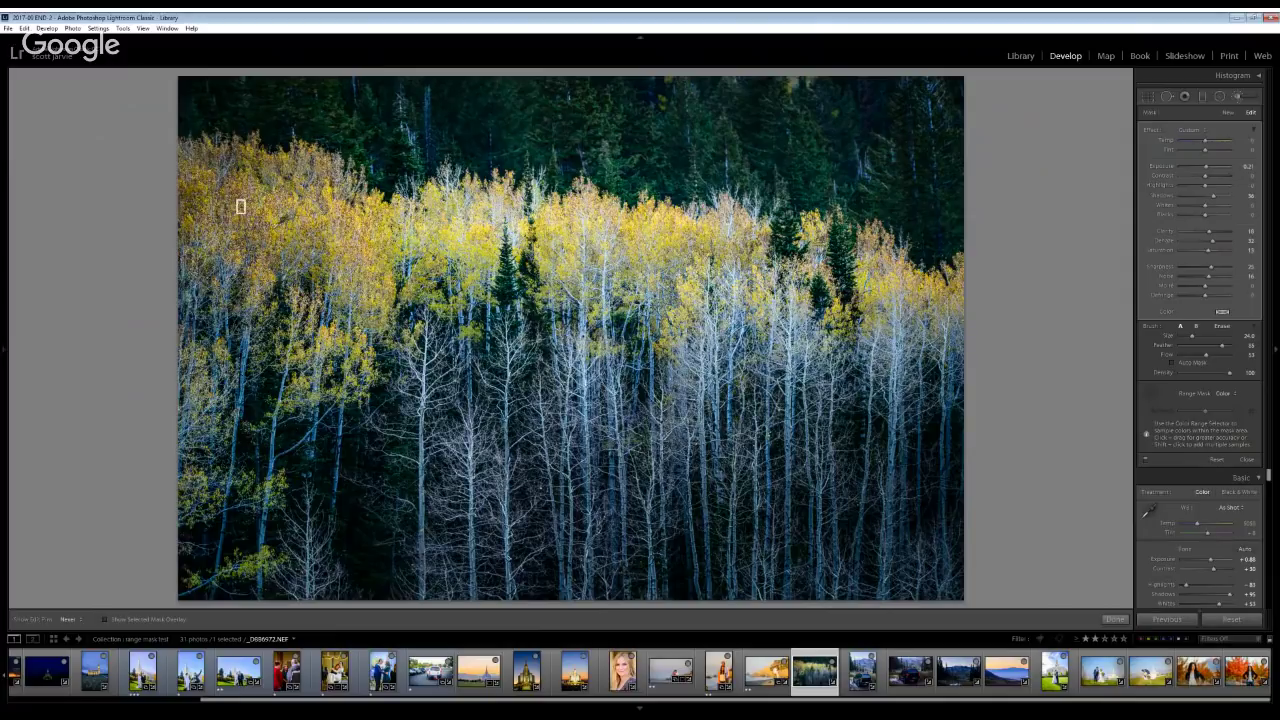
drag(236, 198, 310, 234)
key(o)
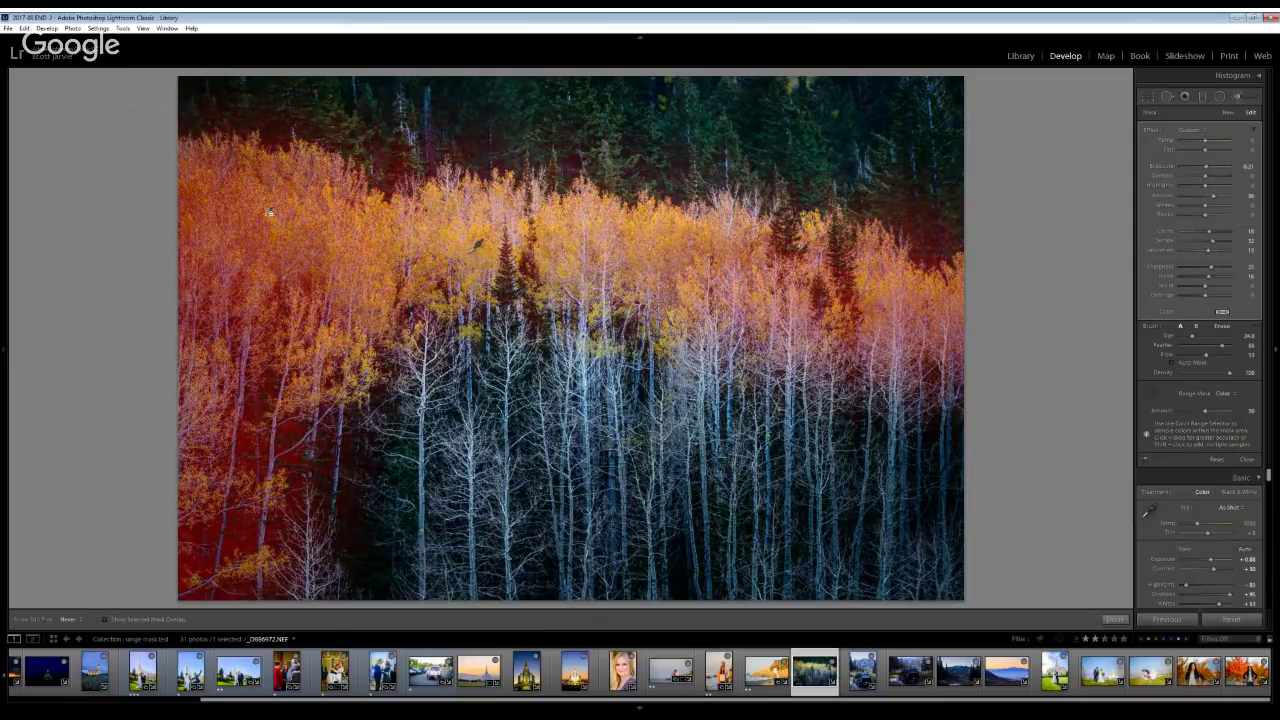
key(o)
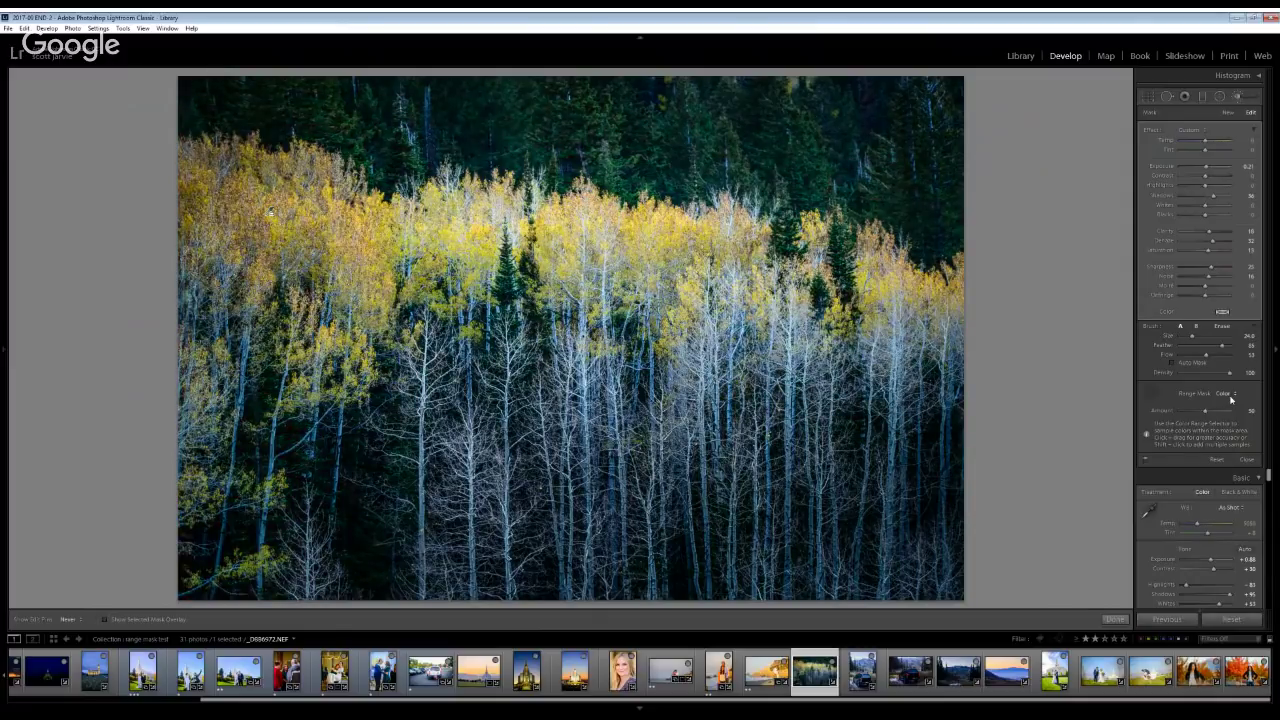
Switch the range mask to Luminance with range 55/100 and lower the brush Whites to 13
click(1224, 393)
click(1222, 460)
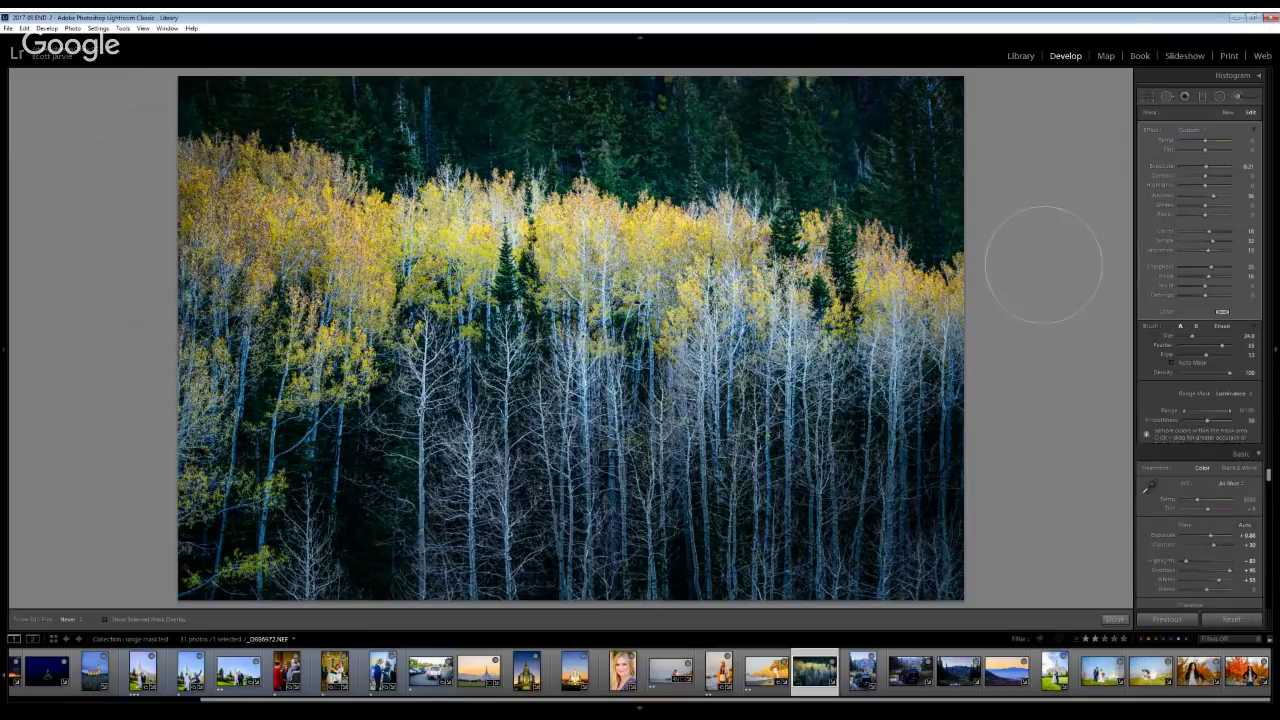
drag(1187, 414, 1206, 416)
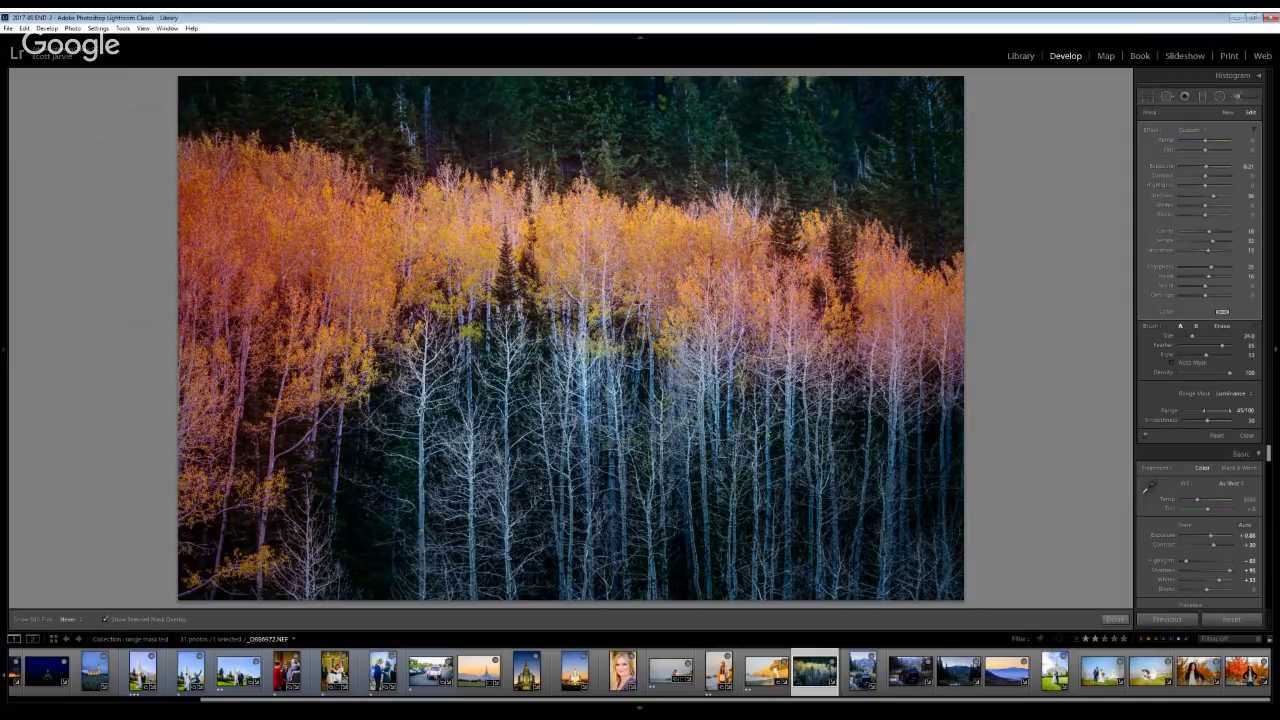
drag(1210, 415, 1210, 414)
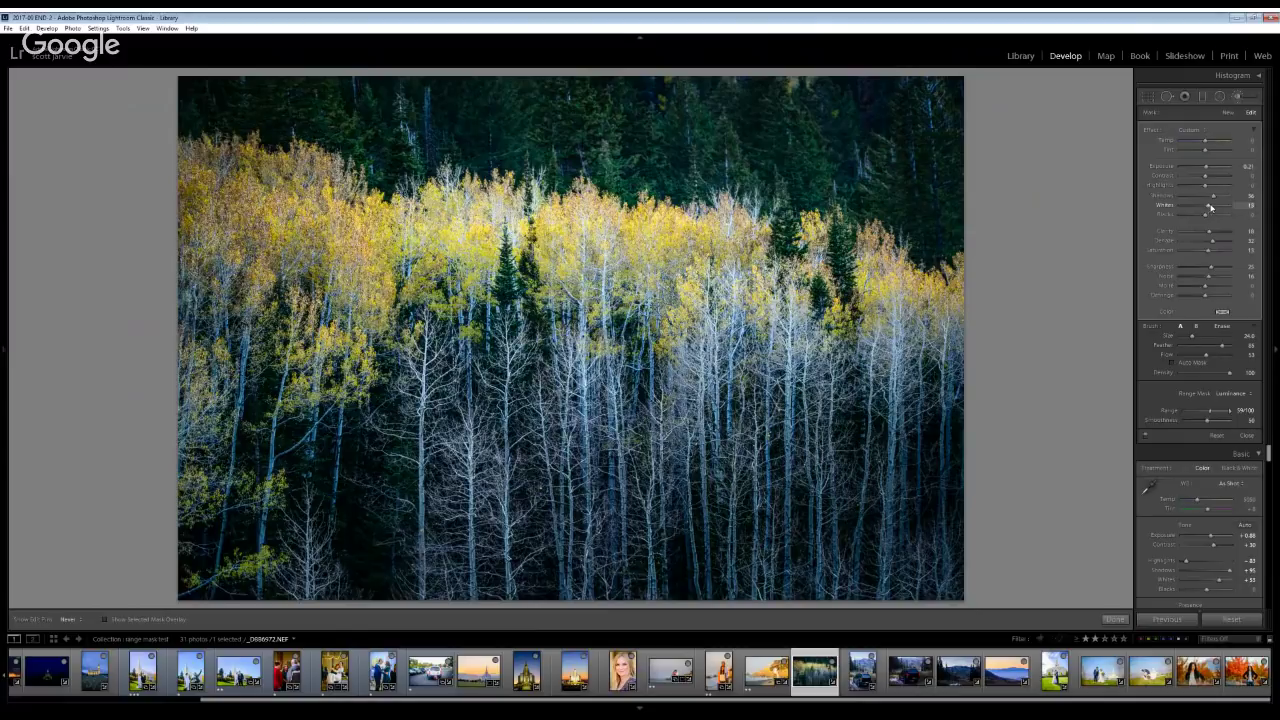
drag(1209, 210, 1207, 211)
Start a new, larger brush and paint brightening over the top-left aspens
click(1228, 112)
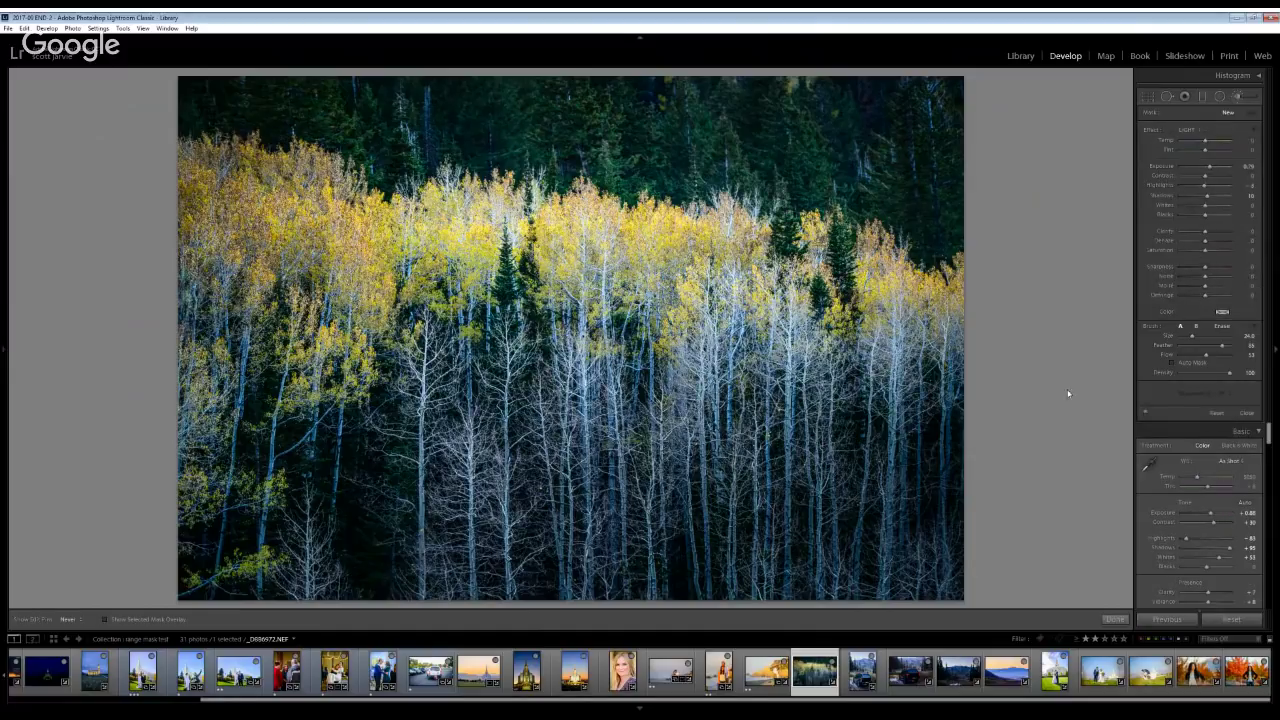
scroll(216, 200, up, 3)
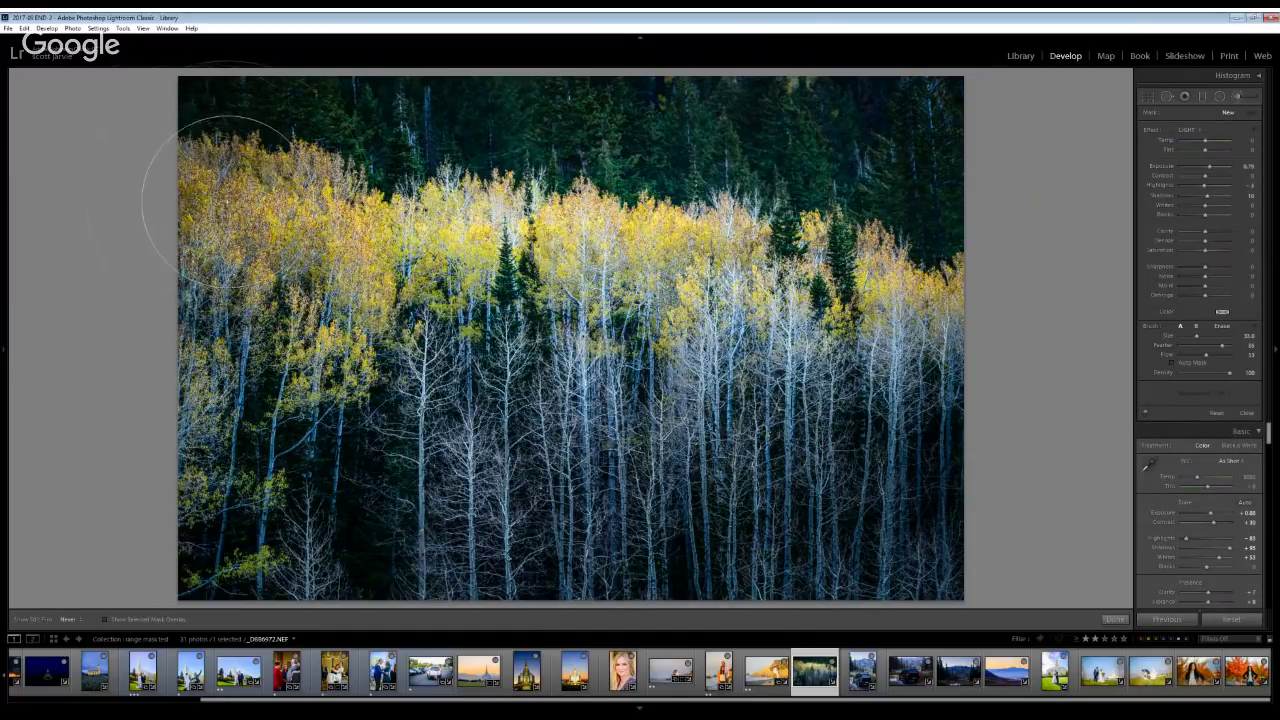
mouse_move(216, 200)
mouse_down()
mouse_move(250, 220)
mouse_move(160, 190)
mouse_move(170, 215)
mouse_move(332, 258)
mouse_move(310, 252)
mouse_up()
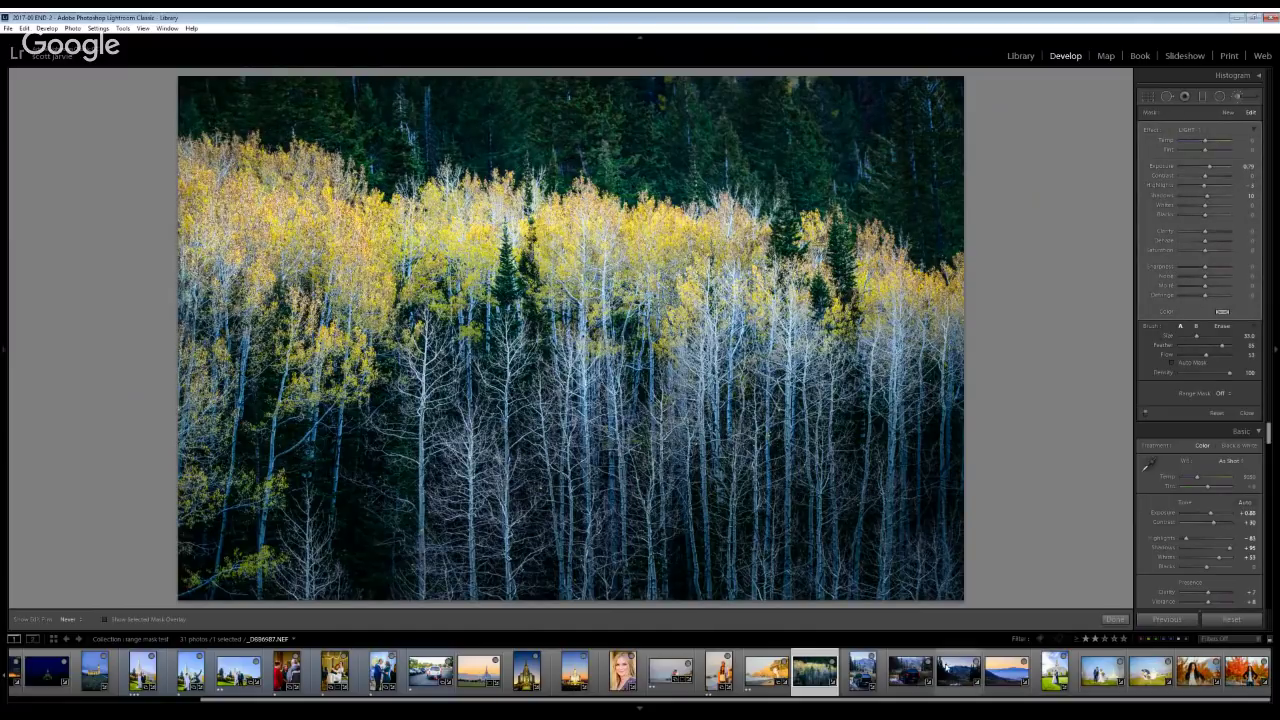
Open the autumn portrait of the woman from the filmstrip
scroll(946, 690, left, 3)
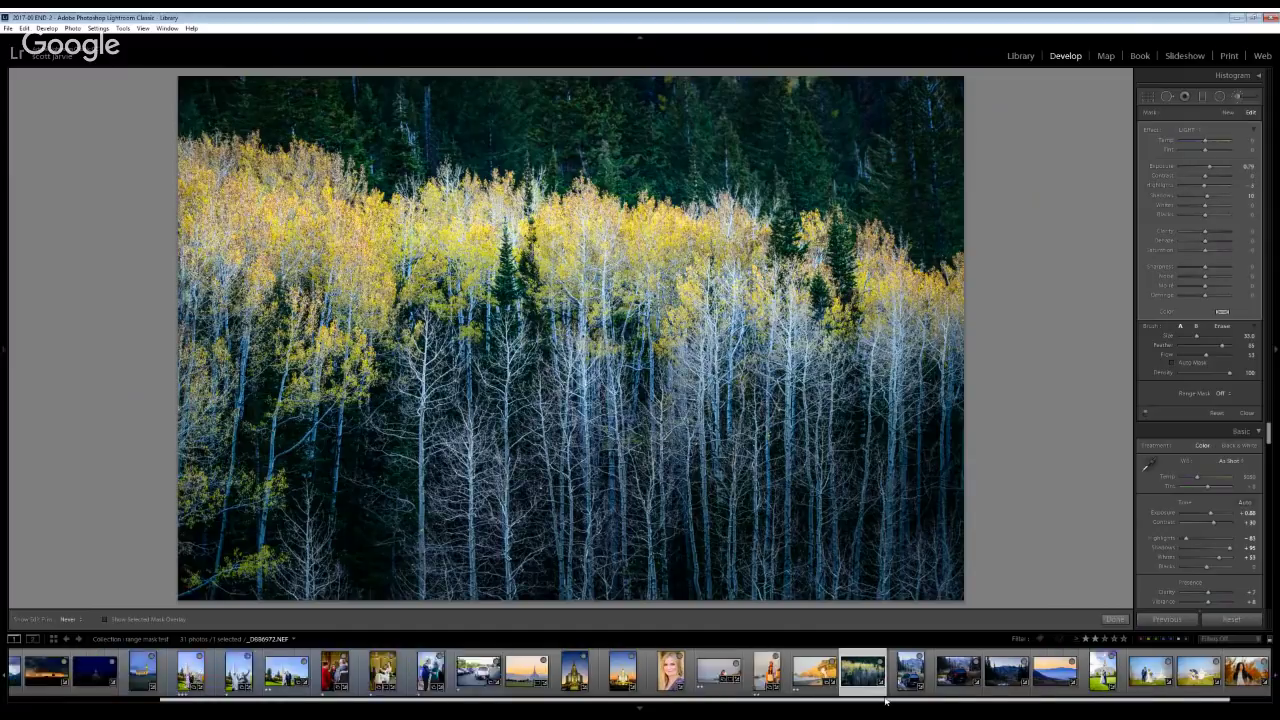
scroll(1120, 683, right, 3)
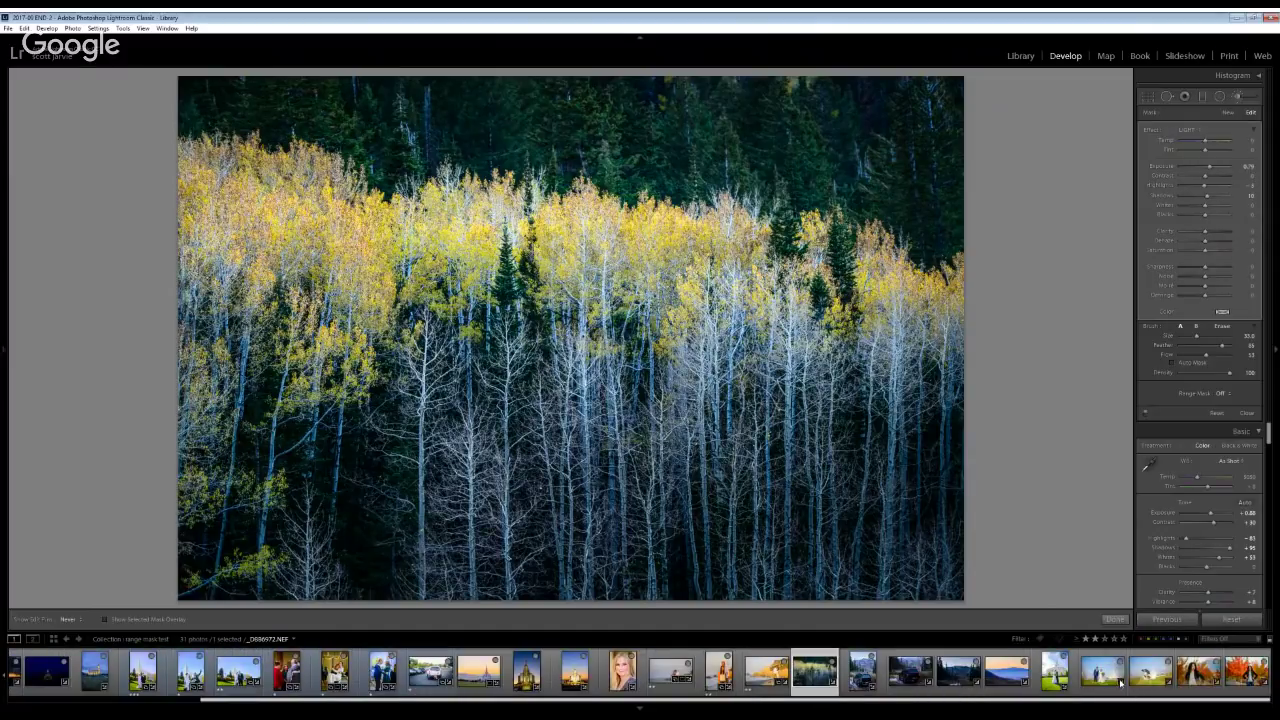
click(1198, 672)
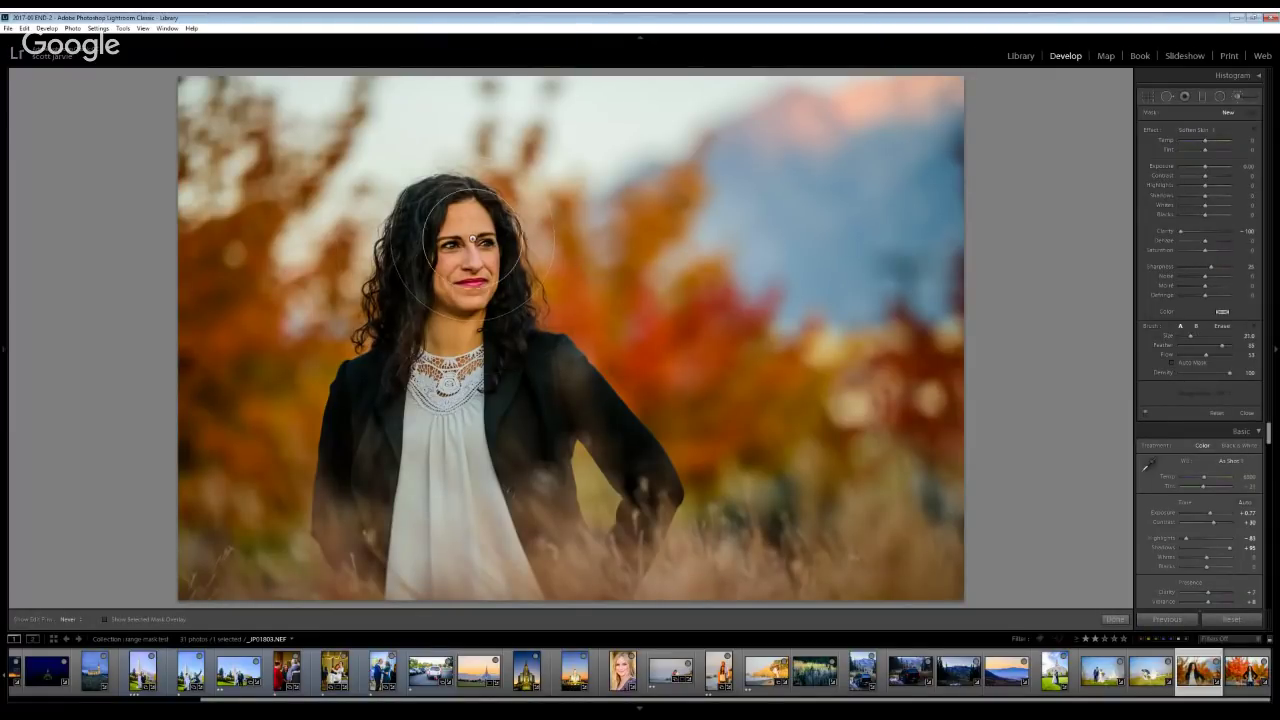
Shrink the Soften Skin brush and paint it over the woman's forehead, cheeks and chin
scroll(472, 240, down, 5)
mouse_move(457, 250)
mouse_down()
mouse_move(507, 260)
mouse_move(436, 272)
mouse_move(447, 301)
mouse_move(499, 287)
mouse_move(457, 278)
mouse_move(485, 213)
mouse_move(444, 220)
mouse_move(434, 258)
mouse_move(504, 259)
mouse_move(488, 300)
mouse_move(485, 290)
mouse_move(445, 312)
mouse_move(489, 315)
mouse_move(460, 341)
mouse_up()
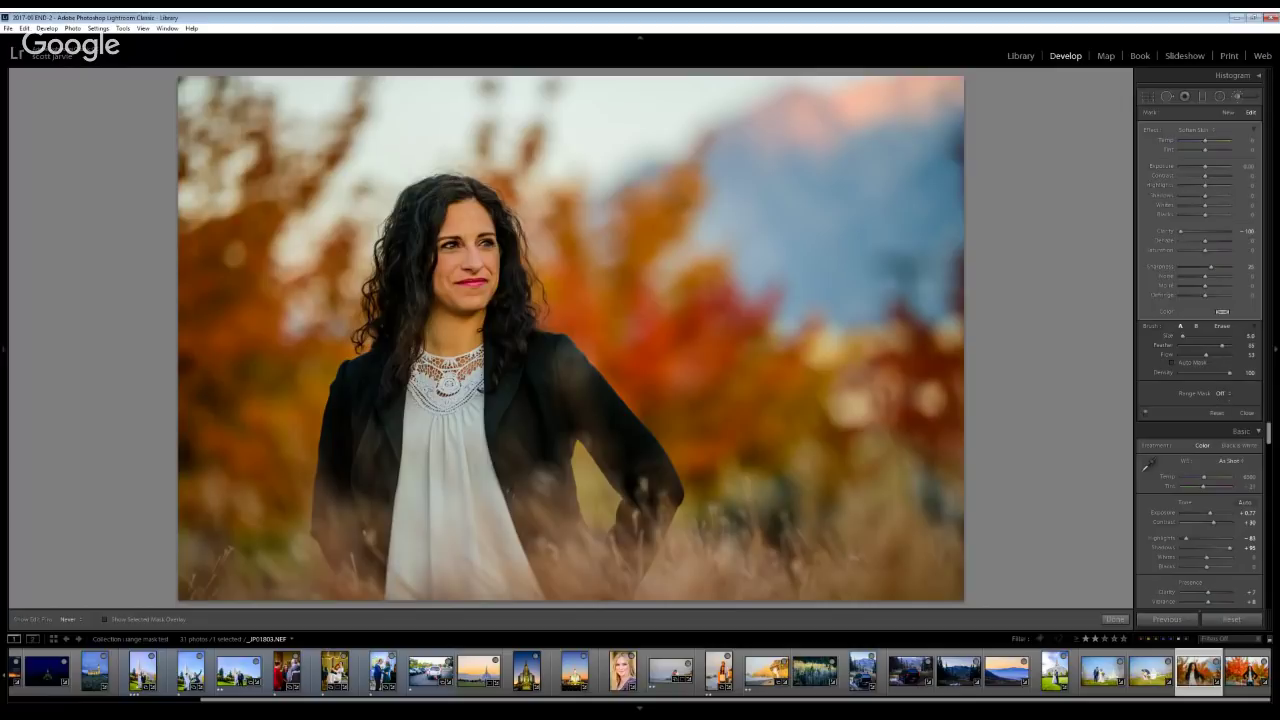
Restrict the skin-softening mask to a Color range sampled from the forehead and hide the overlay
click(1220, 393)
click(1222, 411)
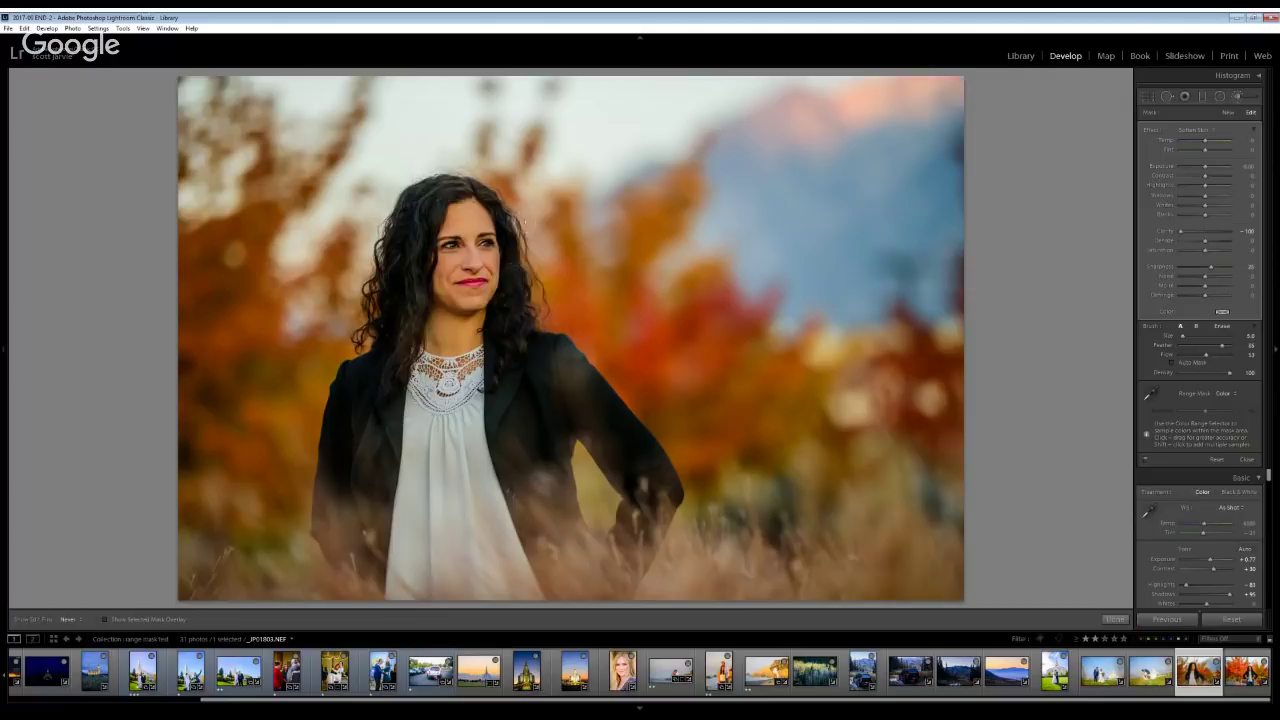
click(1148, 393)
click(468, 216)
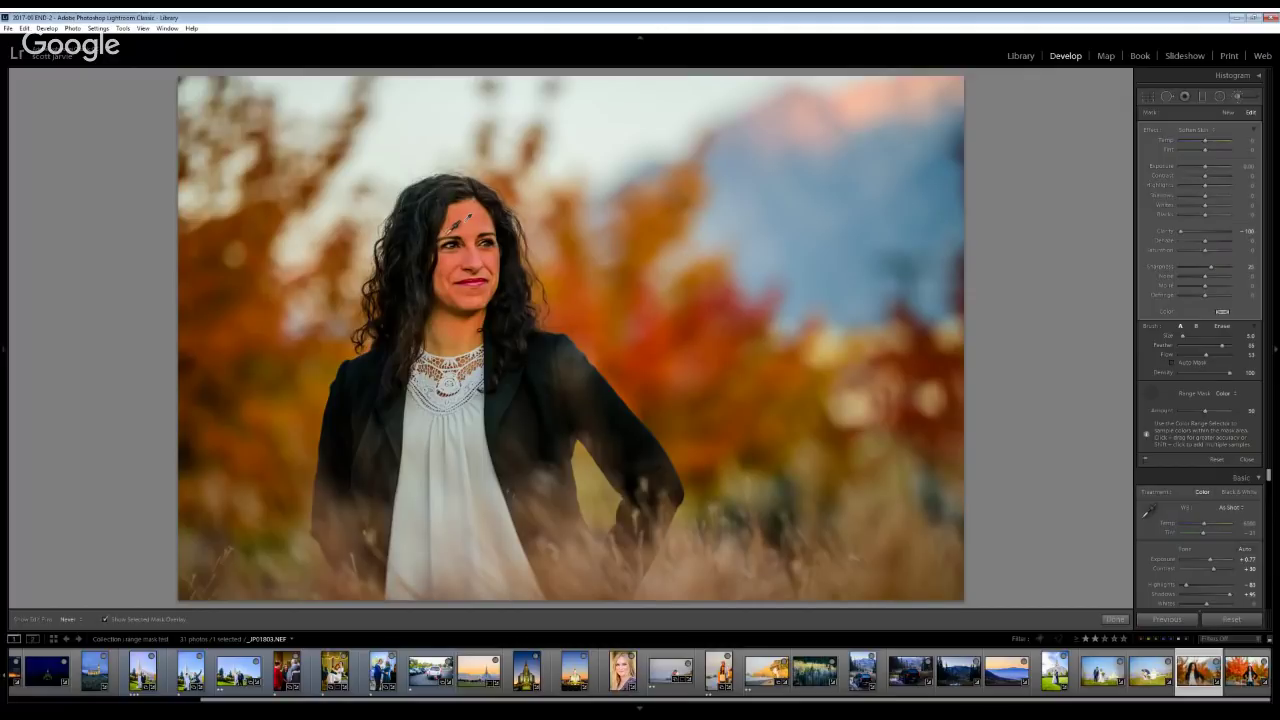
click(1154, 391)
scroll(421, 228, down, 3)
key(o)
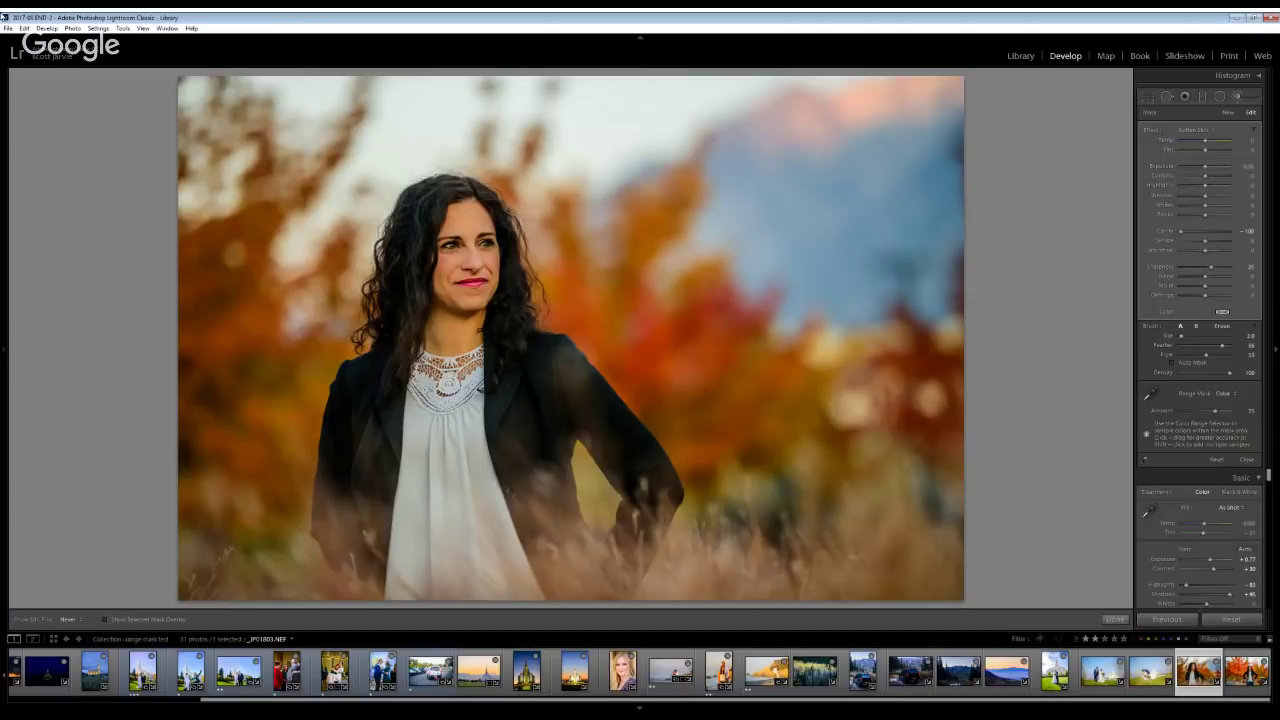
mouse_move(2, 93)
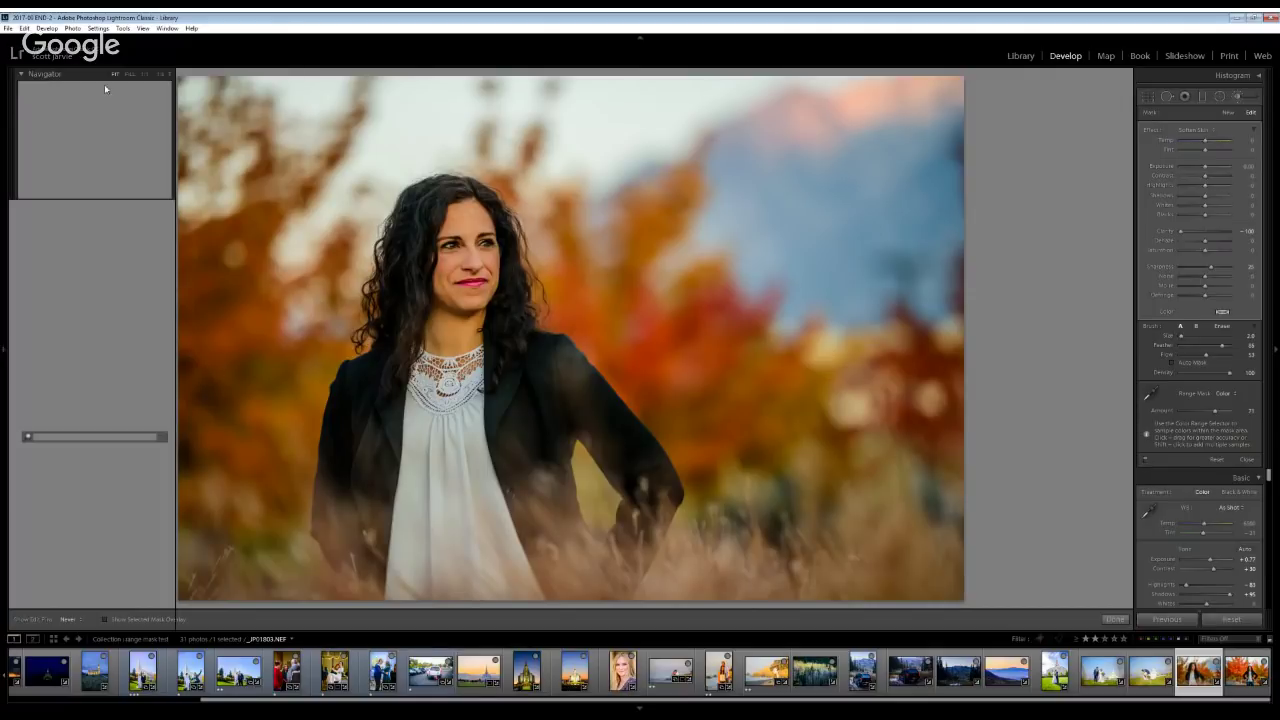
At 1:1 on the face, set the softening brush to Clarity -65 and raise Whites
click(145, 76)
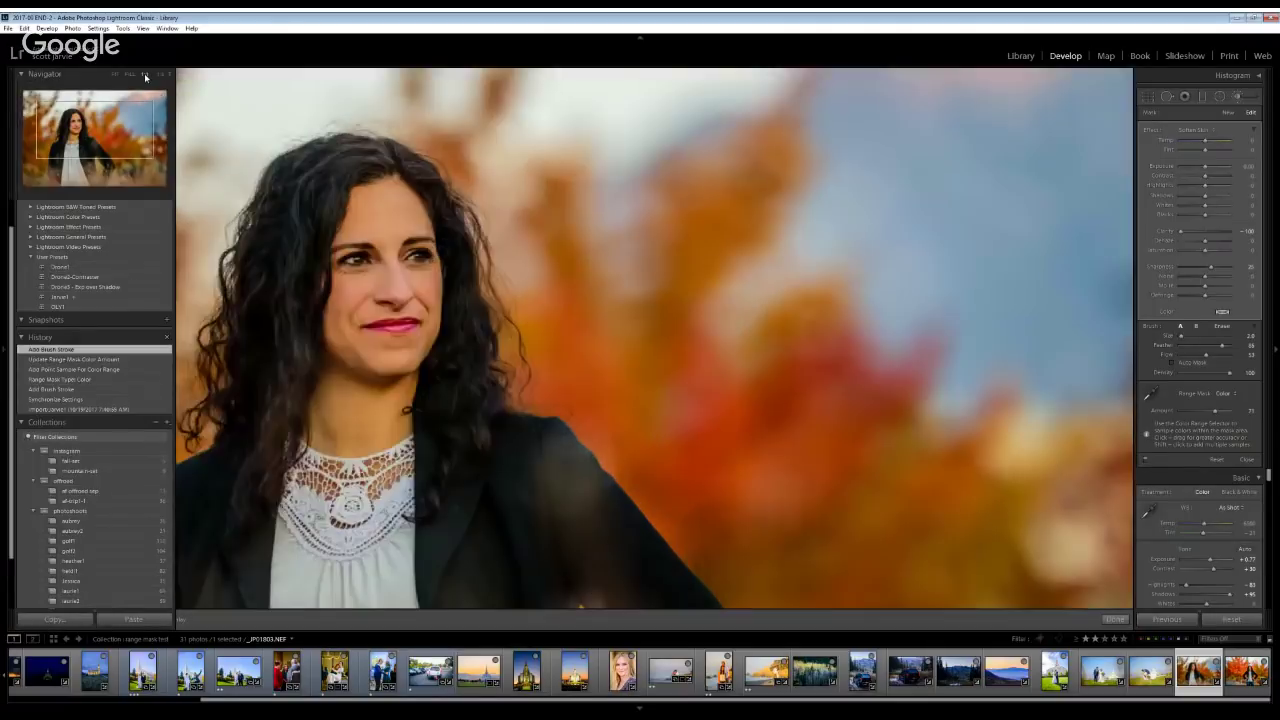
drag(90, 124, 74, 127)
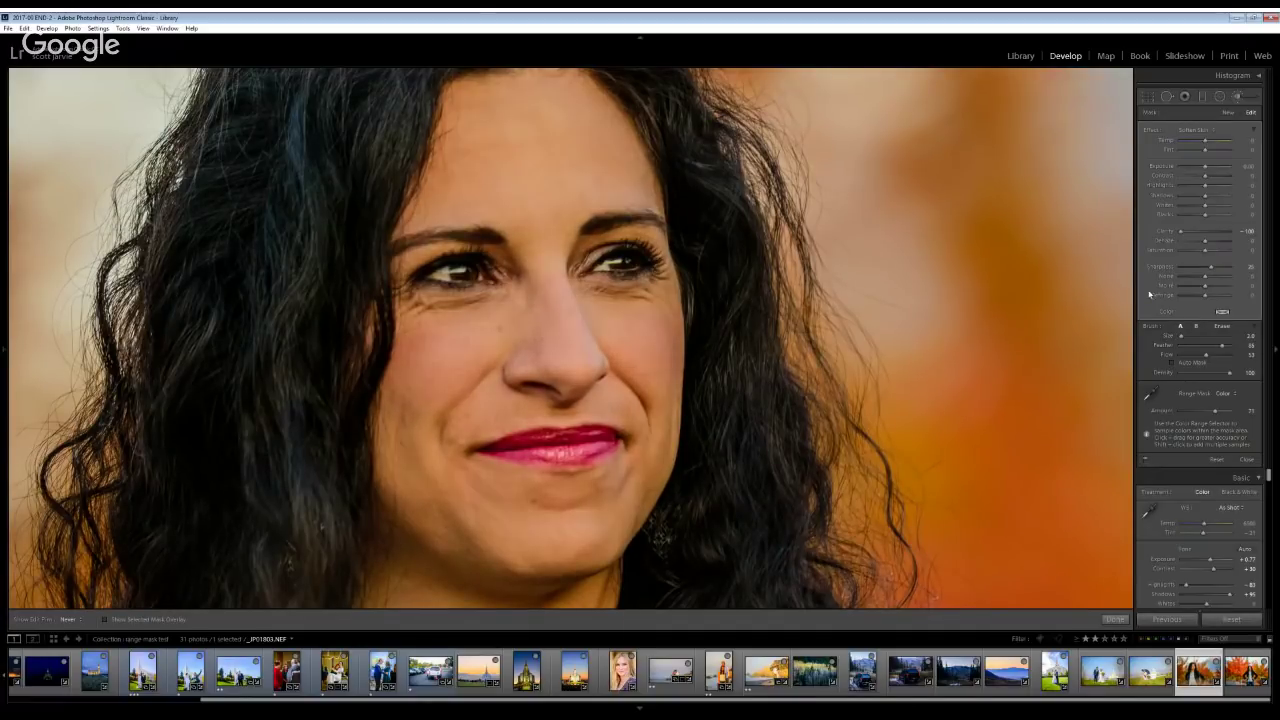
drag(1180, 231, 1189, 232)
drag(1214, 208, 1212, 208)
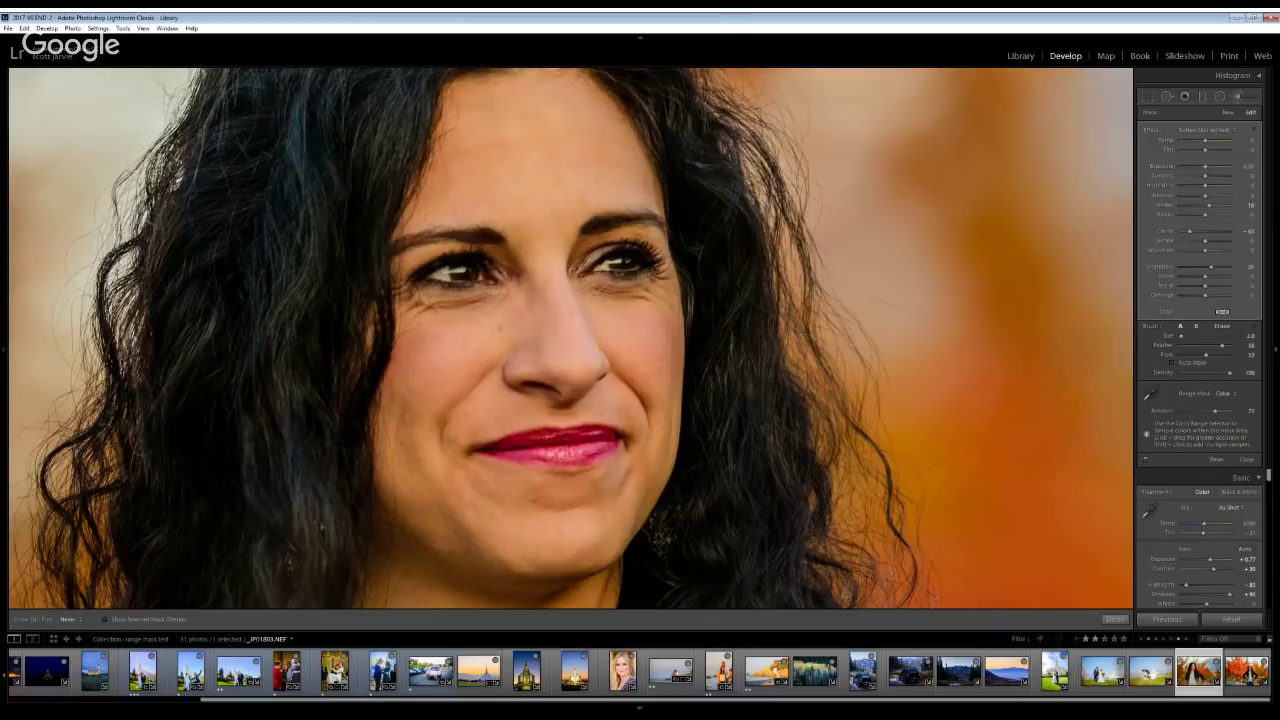
mouse_move(4, 128)
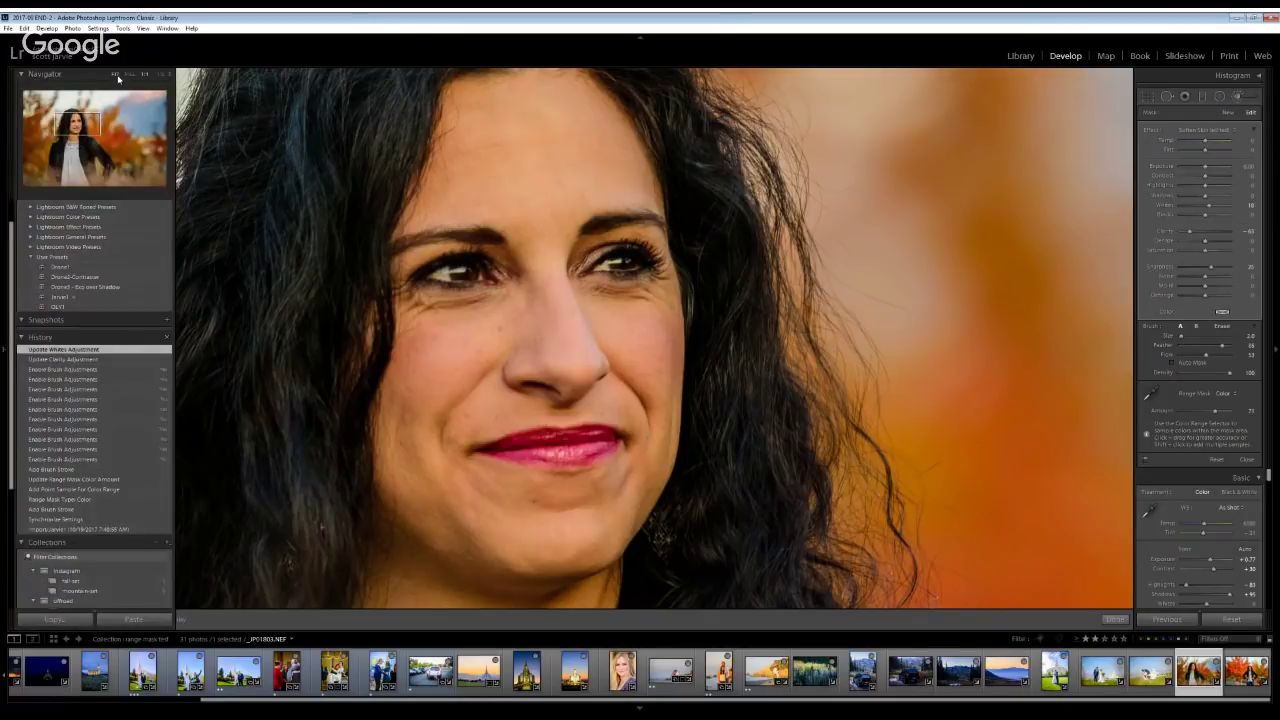
click(116, 75)
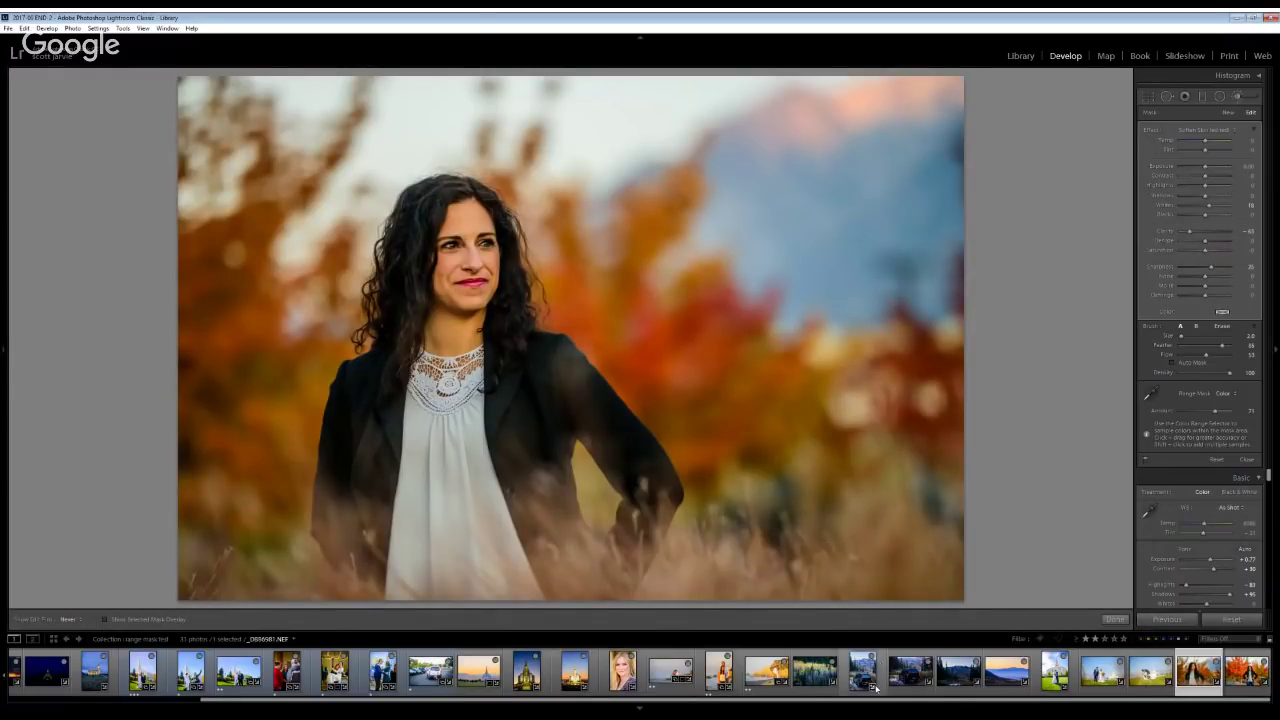
Browse the filmstrip past the temple and bride photos to open the woman-in-red party photo
drag(863, 703, 371, 700)
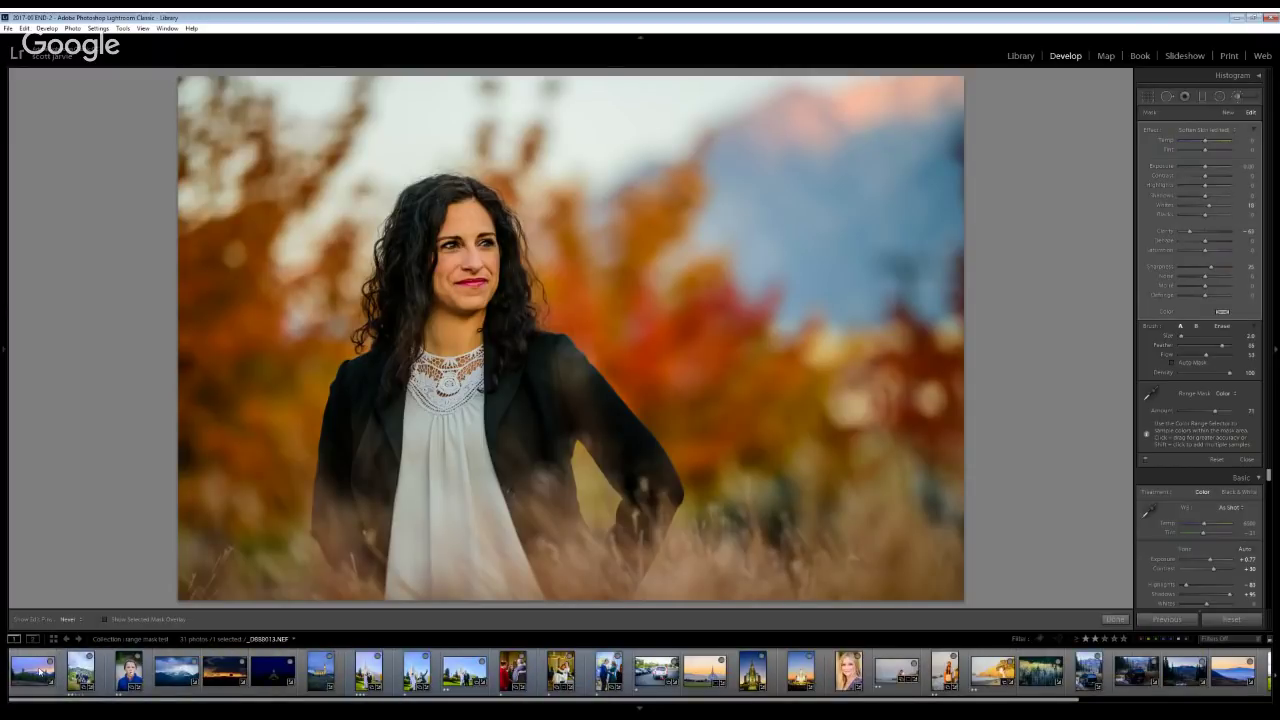
click(465, 672)
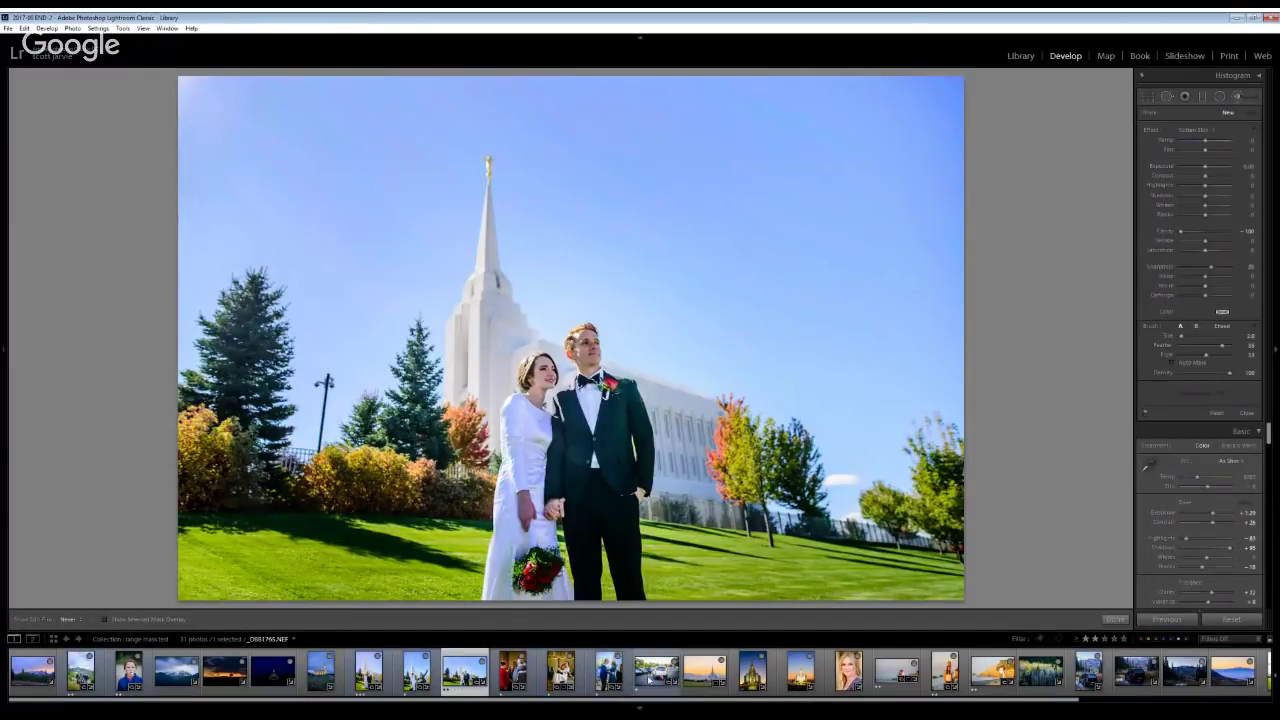
scroll(496, 672, right, 1)
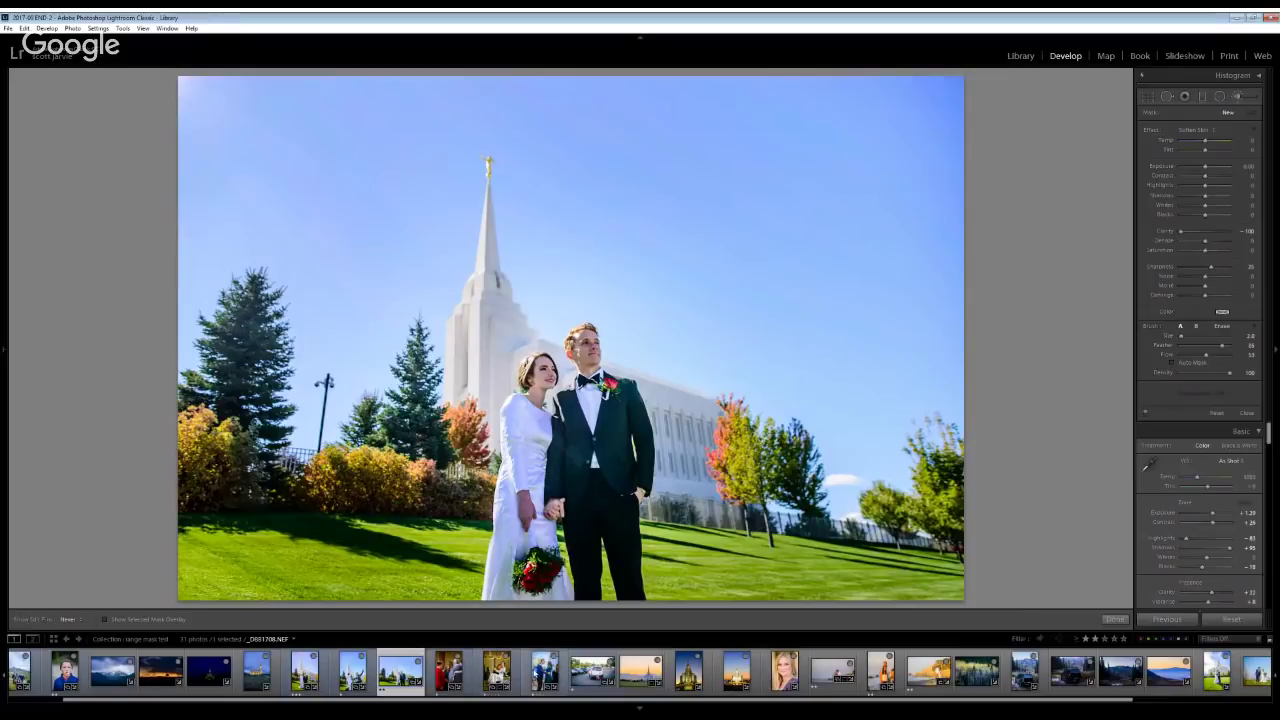
click(510, 675)
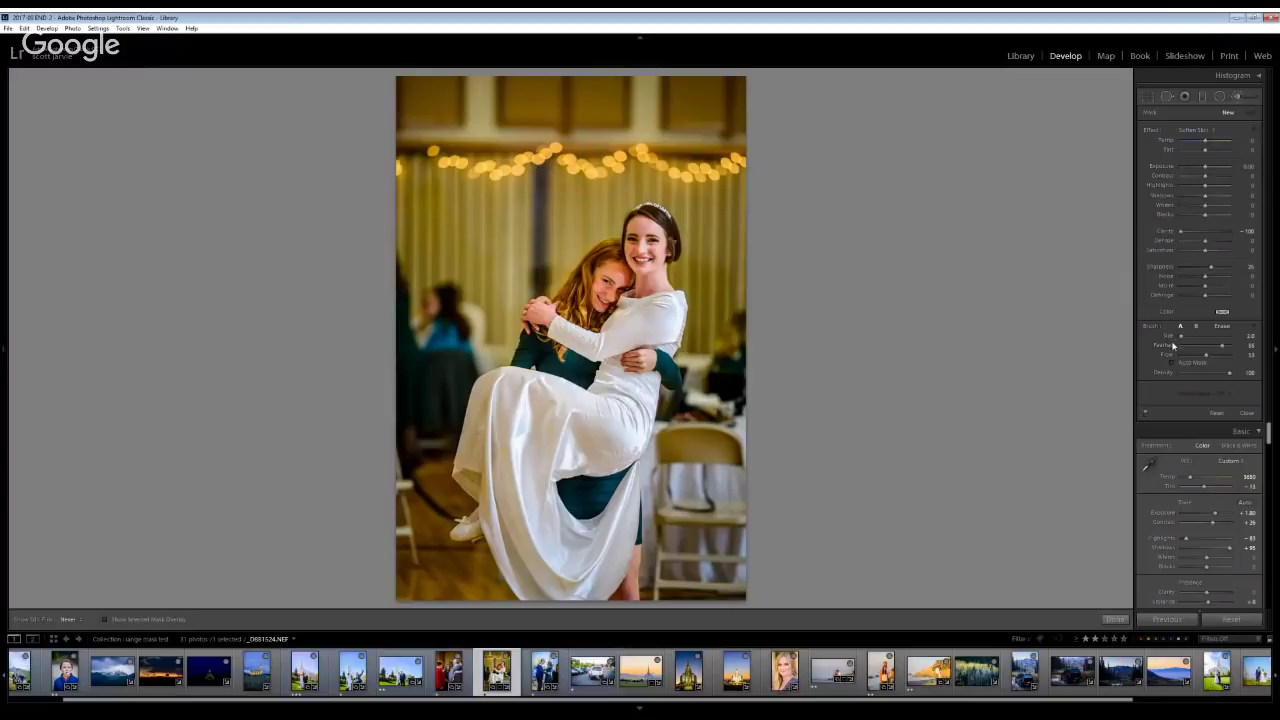
click(440, 673)
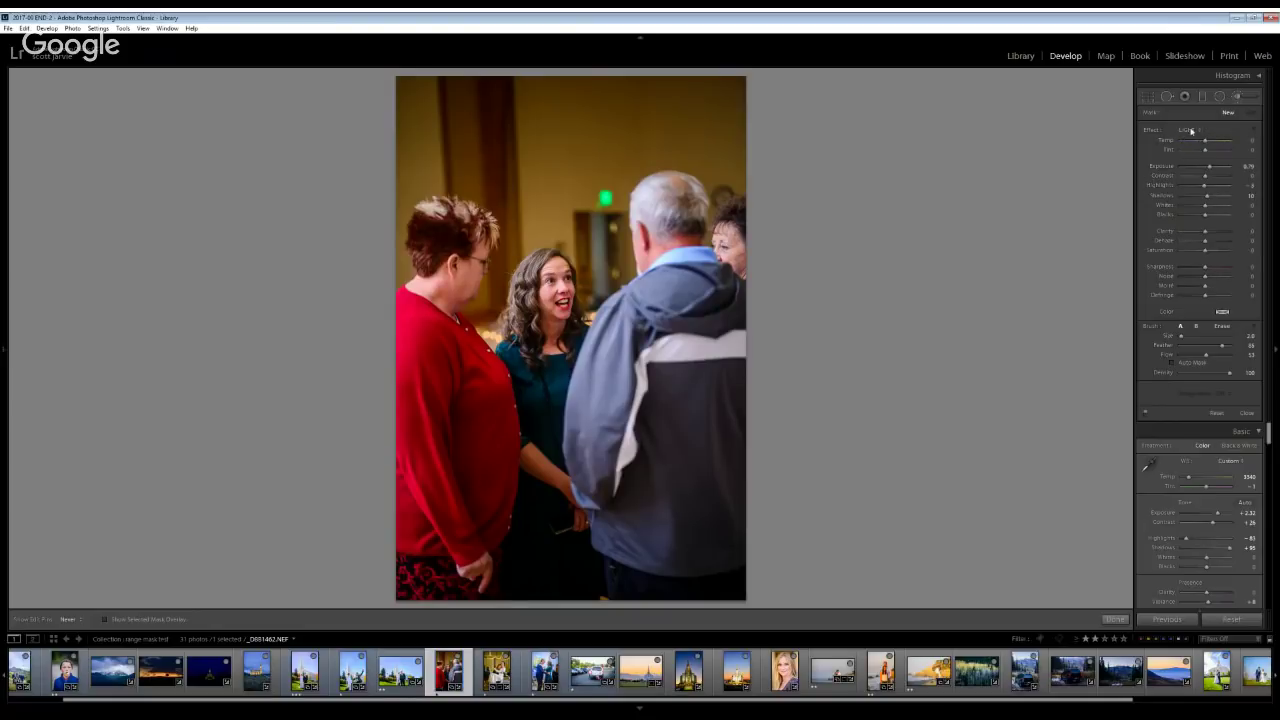
Lower the brush Temp, resize the brush, and paint it over the background wall
click(1198, 141)
scroll(620, 119, up, 5)
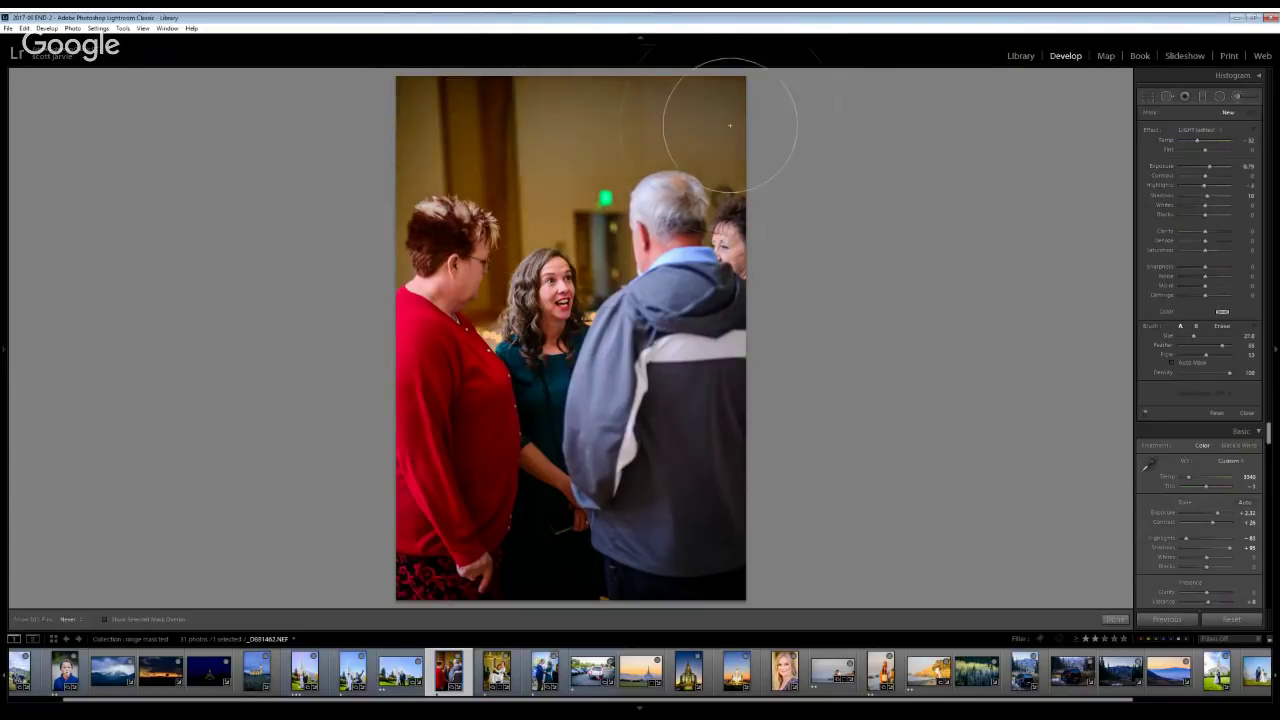
scroll(389, 86, down, 3)
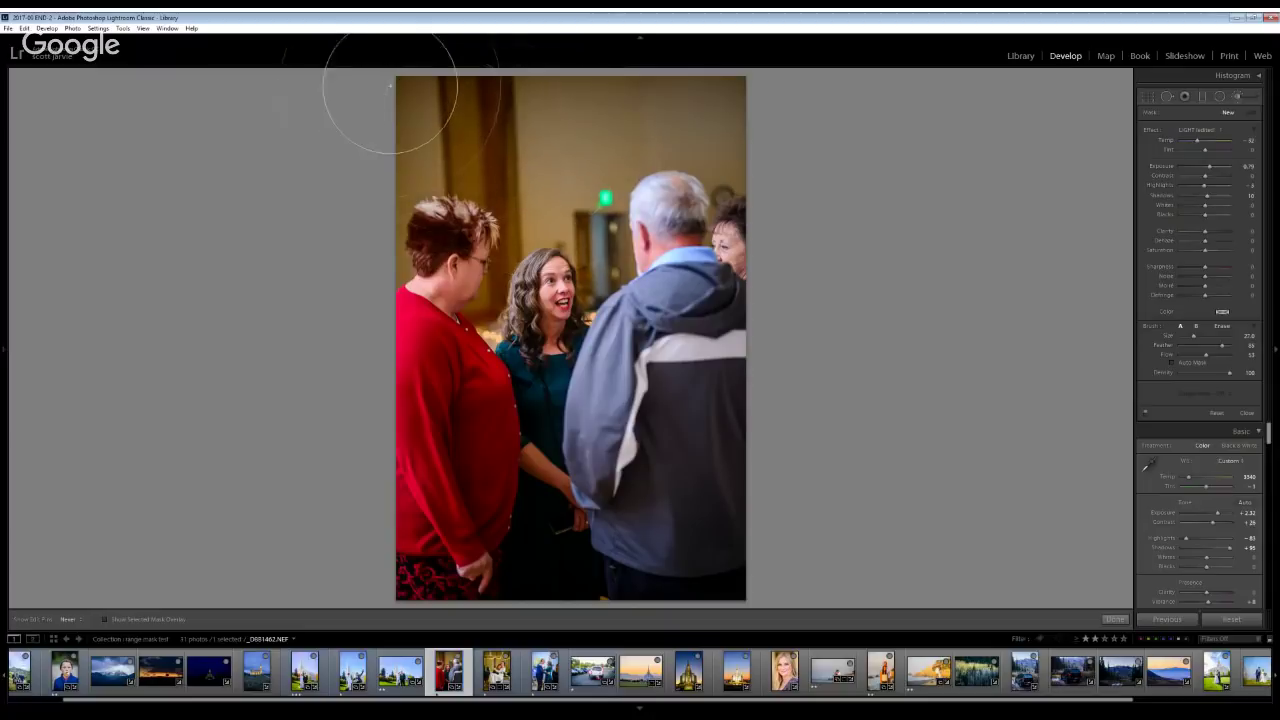
click(395, 140)
scroll(395, 140, down, 10)
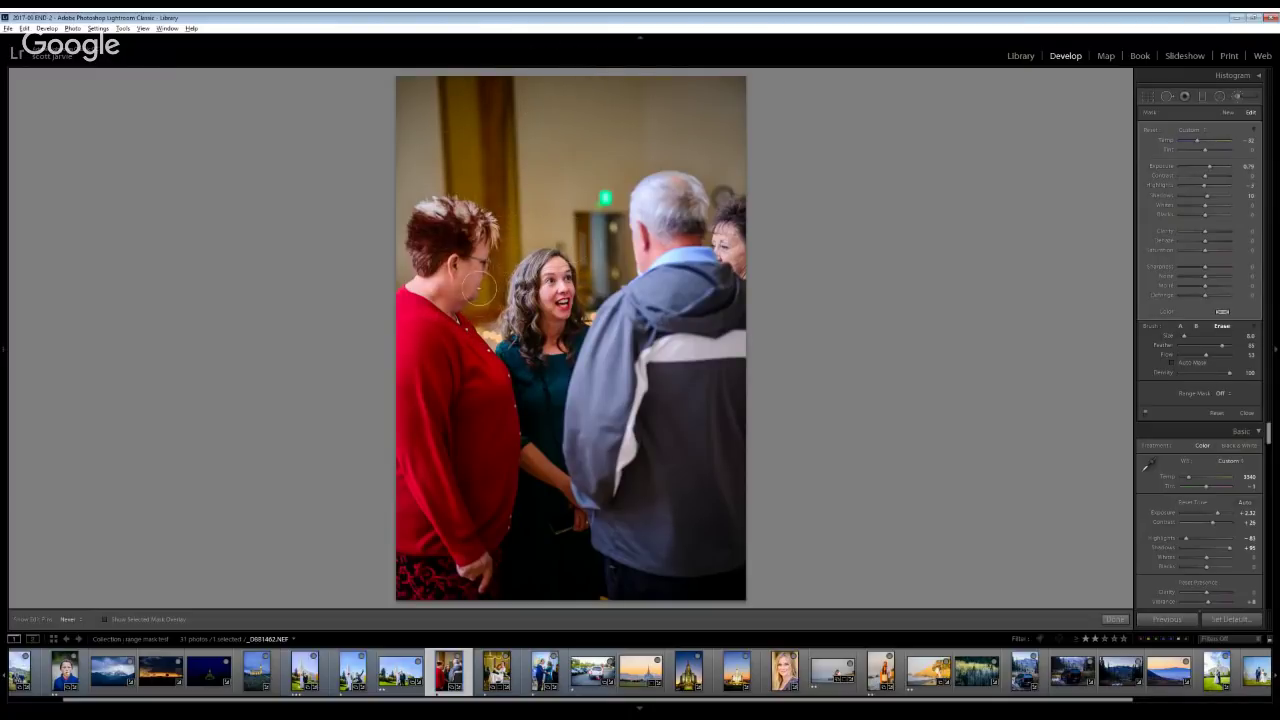
With the mask overlay shown, erase the background brush from both women's hair
key(alt)
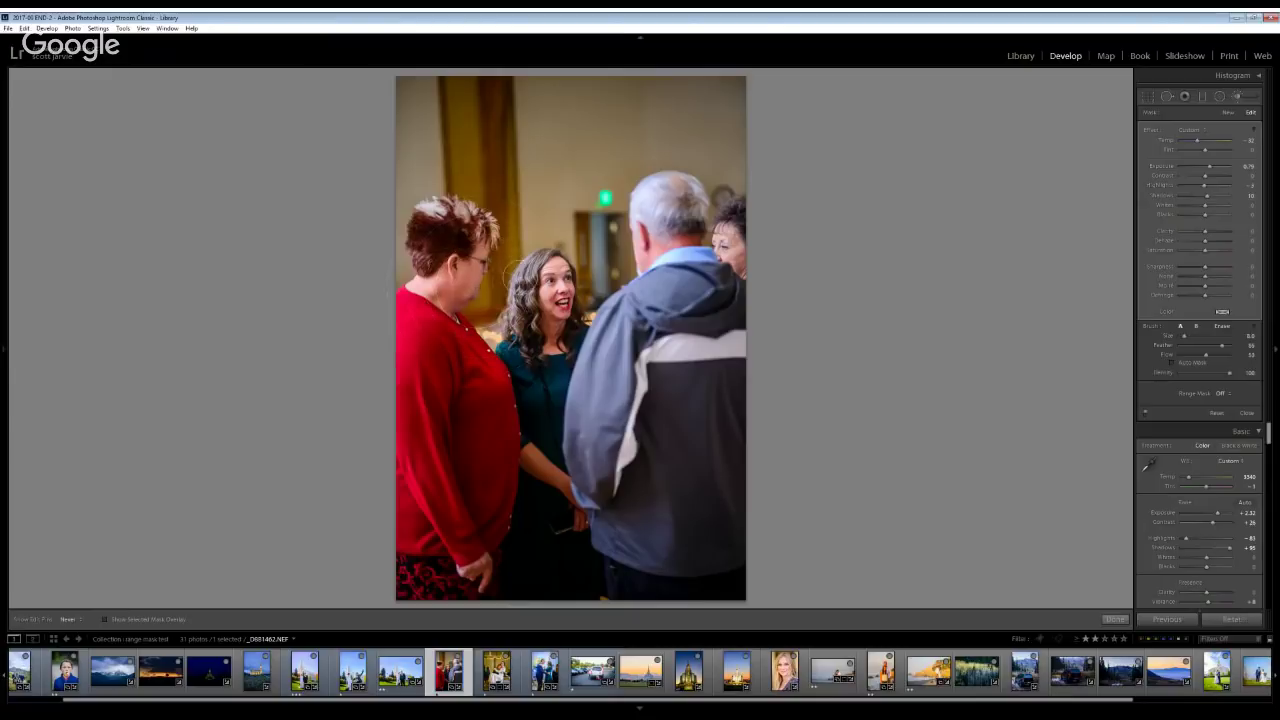
key(o)
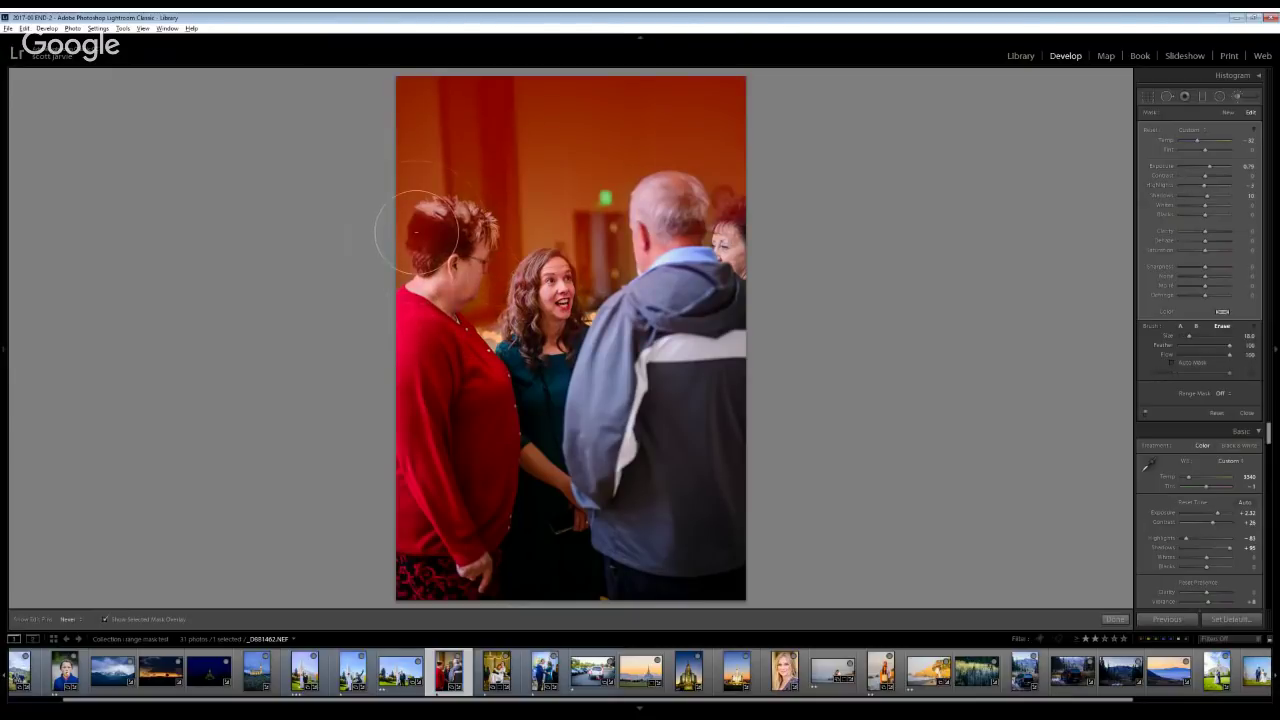
key(alt)
mouse_move(426, 224)
mouse_down()
mouse_move(436, 251)
mouse_move(471, 223)
mouse_move(413, 222)
mouse_move(430, 236)
mouse_up()
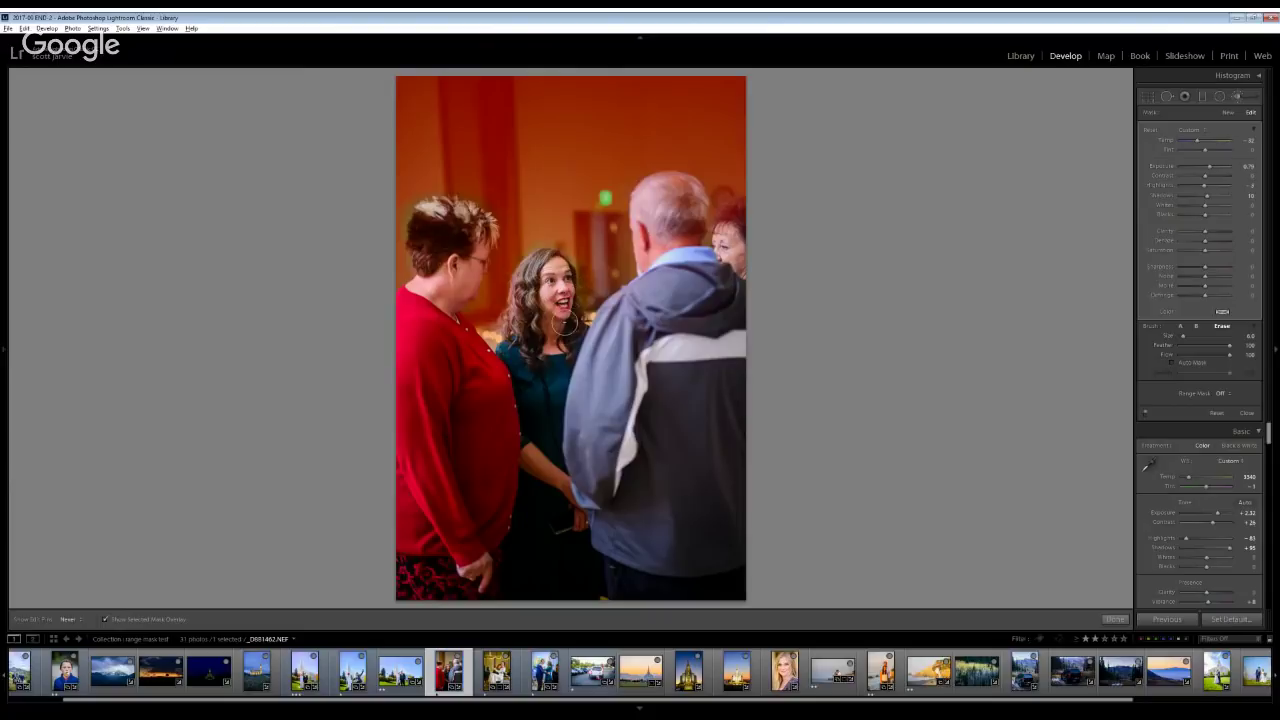
key(alt)
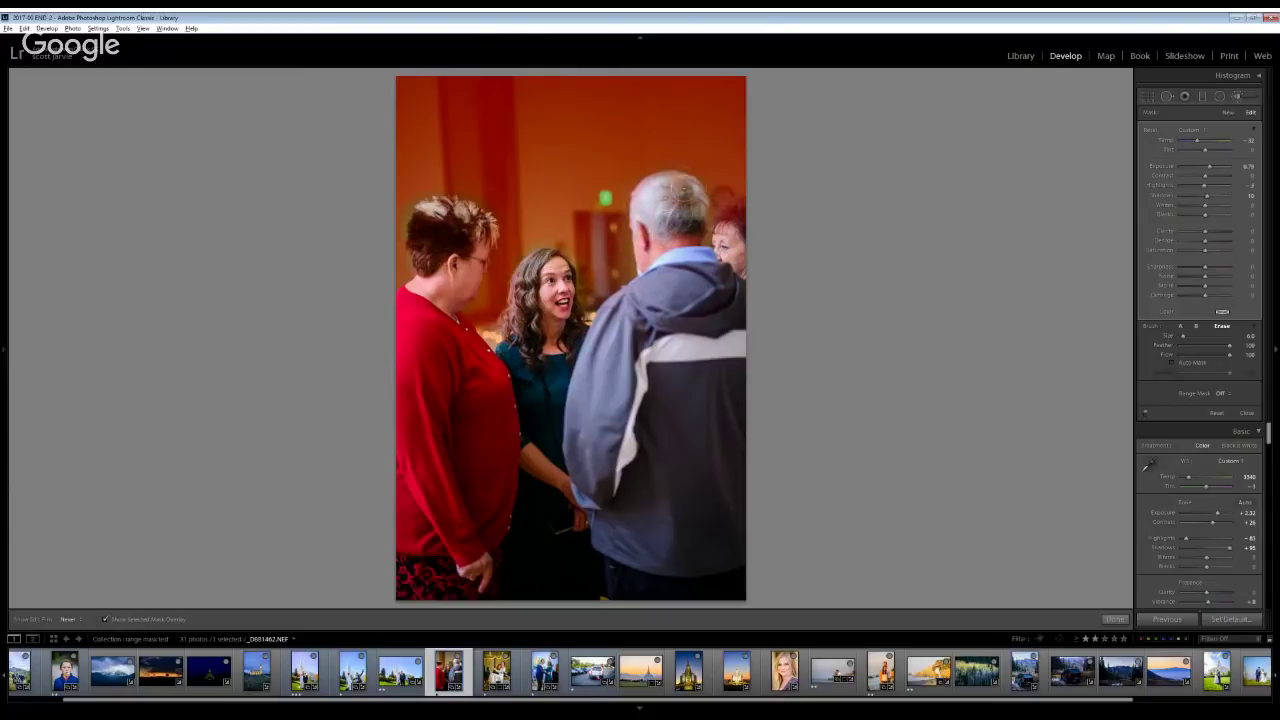
mouse_move(736, 218)
mouse_down()
mouse_move(722, 228)
mouse_move(748, 212)
mouse_up()
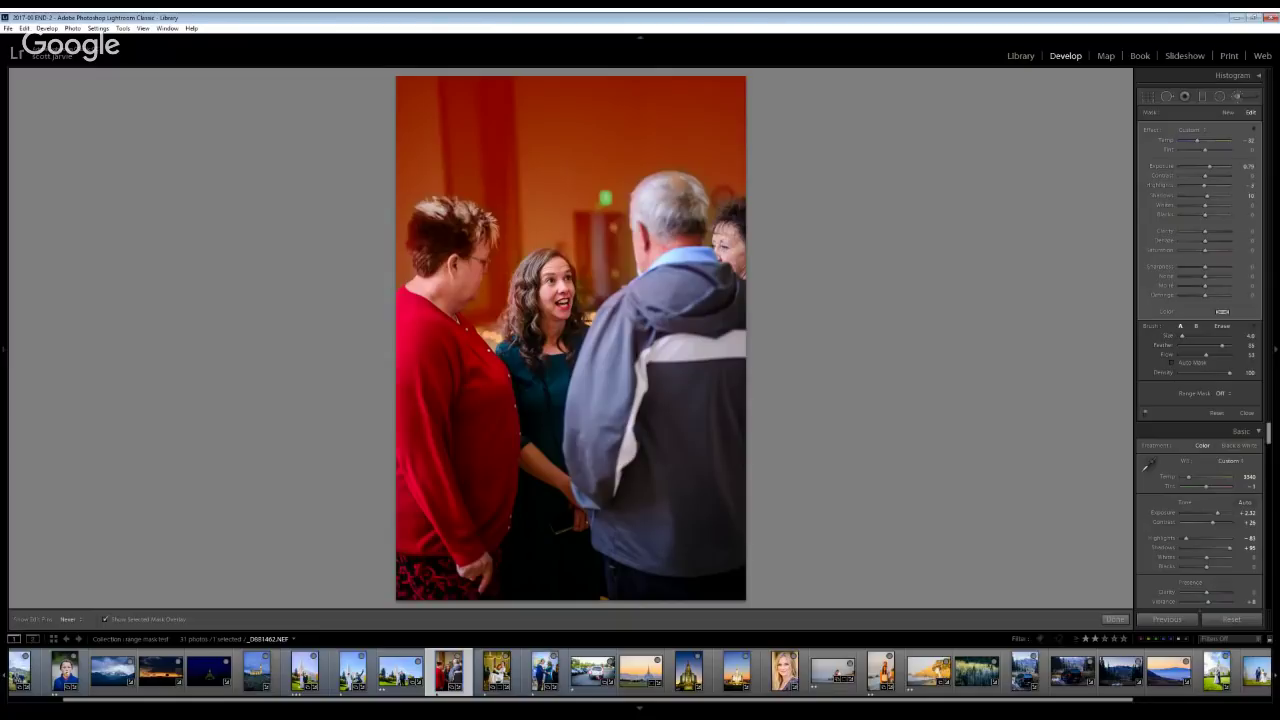
Test a Luminance range mask with adjusted Range handles, then set the range mask back to Off
click(1217, 392)
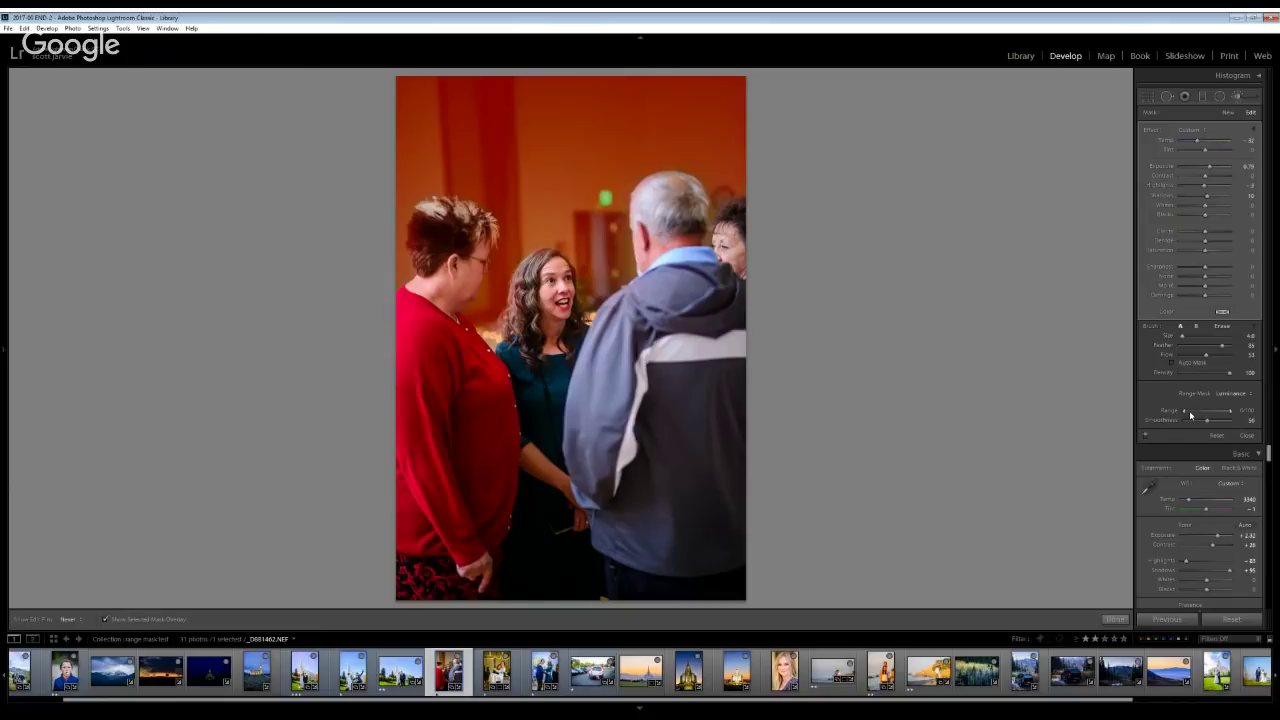
drag(1190, 415, 1197, 414)
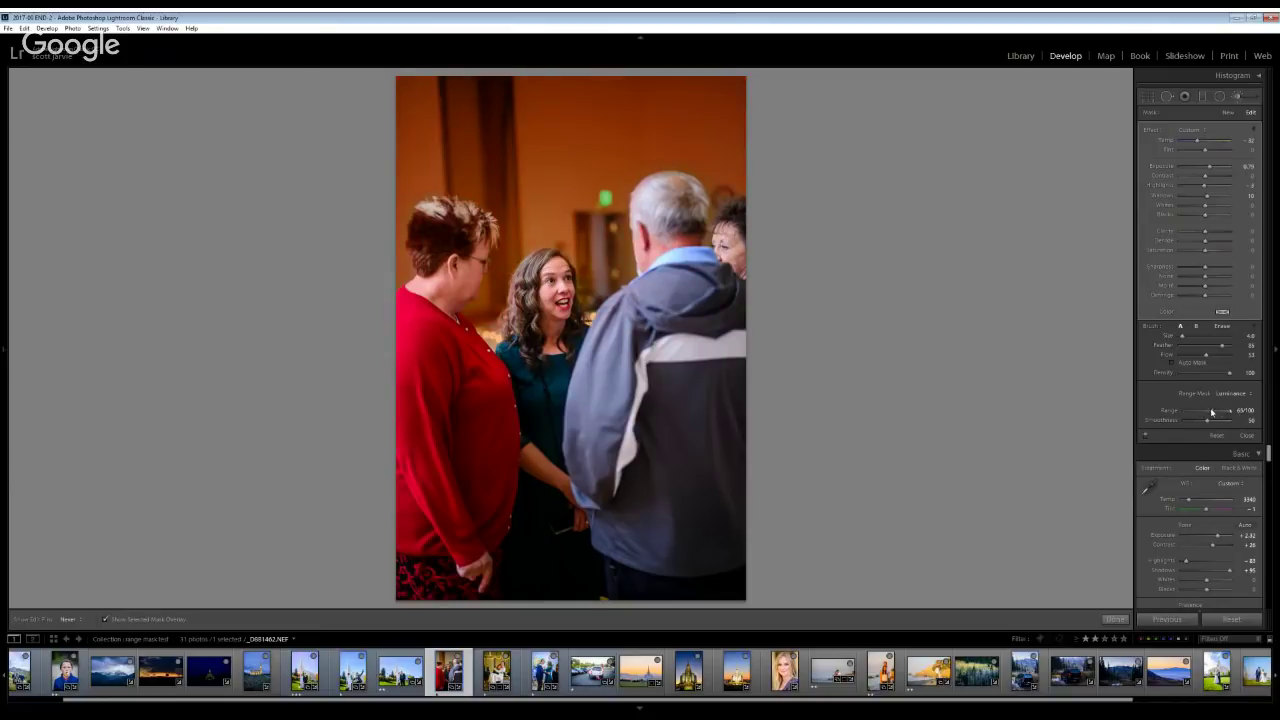
drag(1212, 412, 1183, 417)
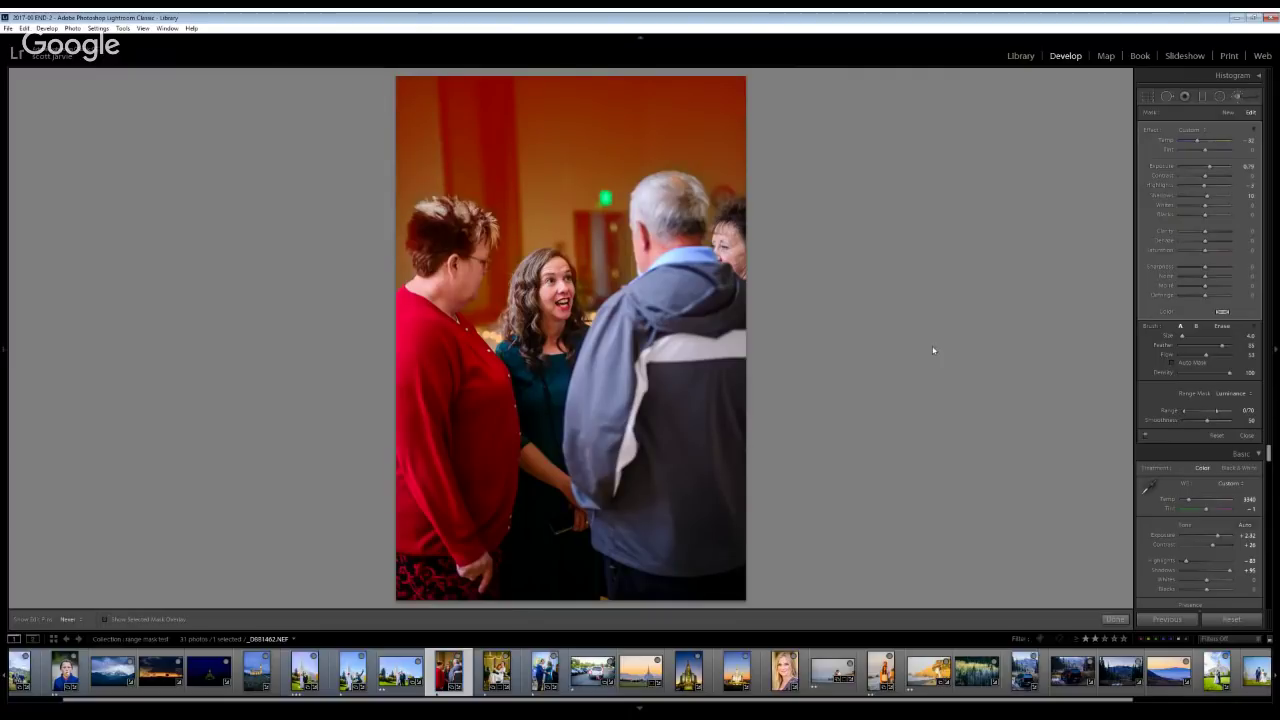
key(o)
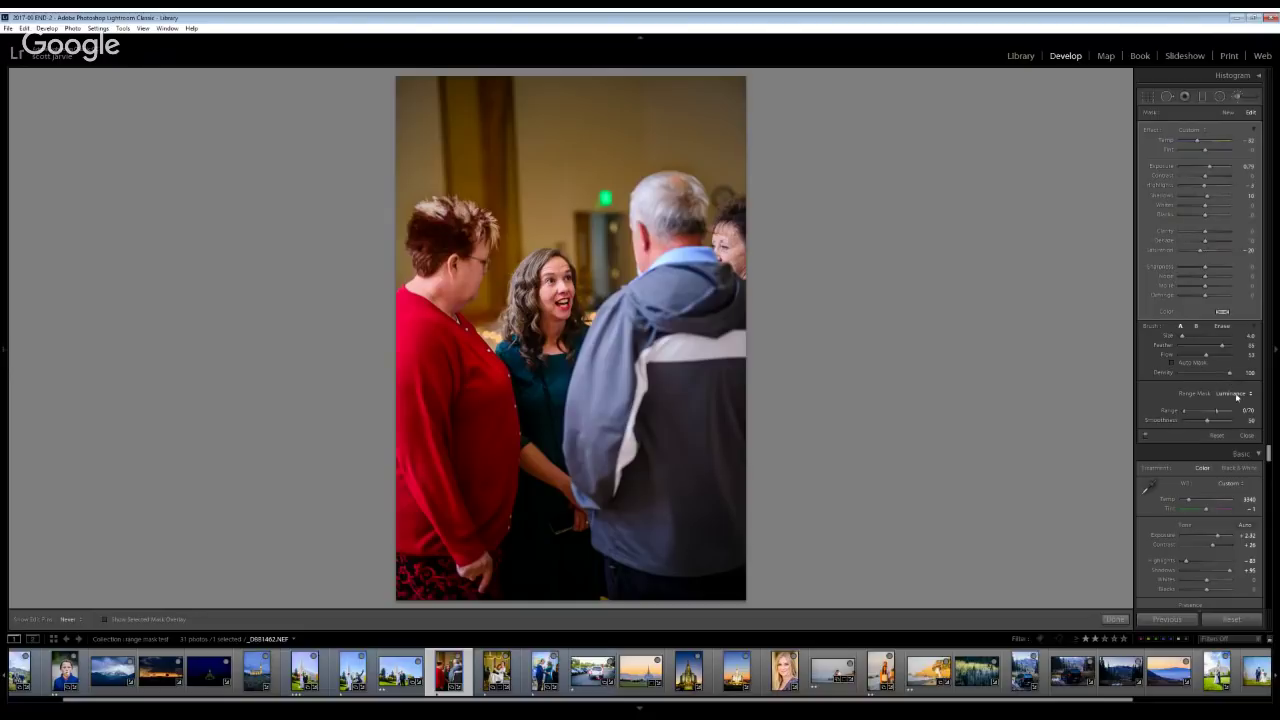
click(1230, 393)
click(1200, 382)
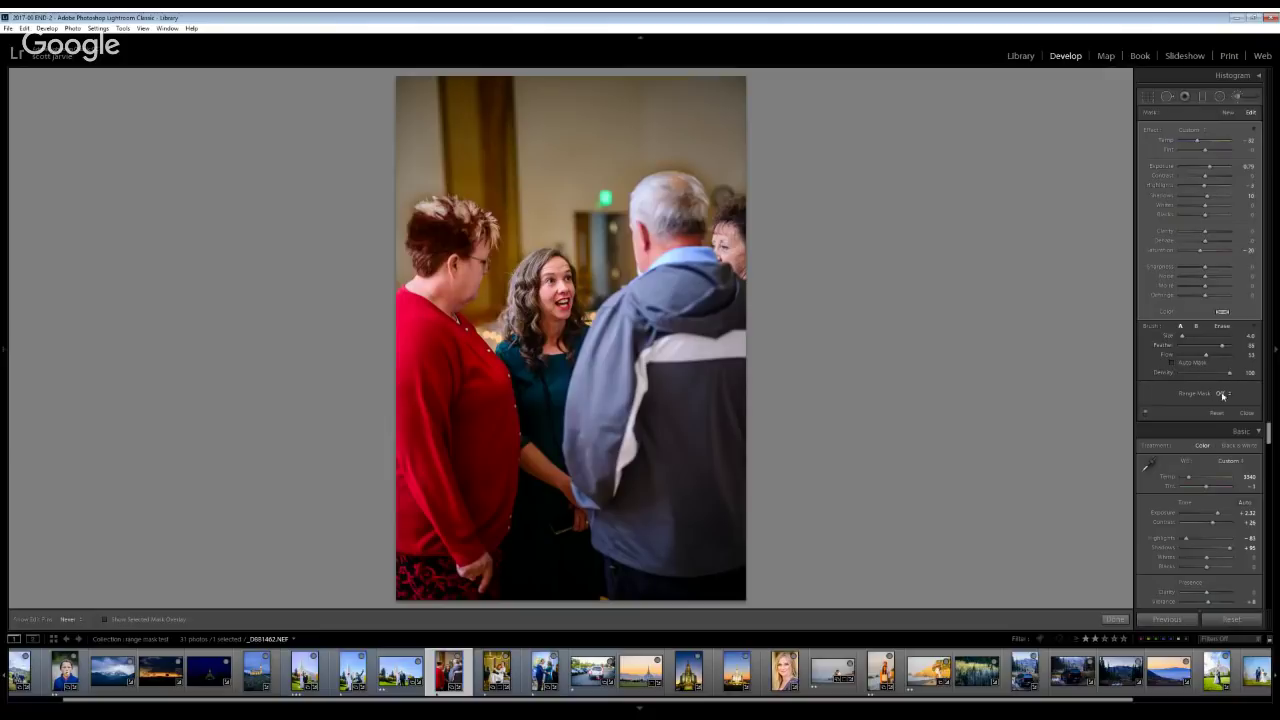
Set the background brush's Range Mask back to Luminance
click(1230, 393)
click(1220, 415)
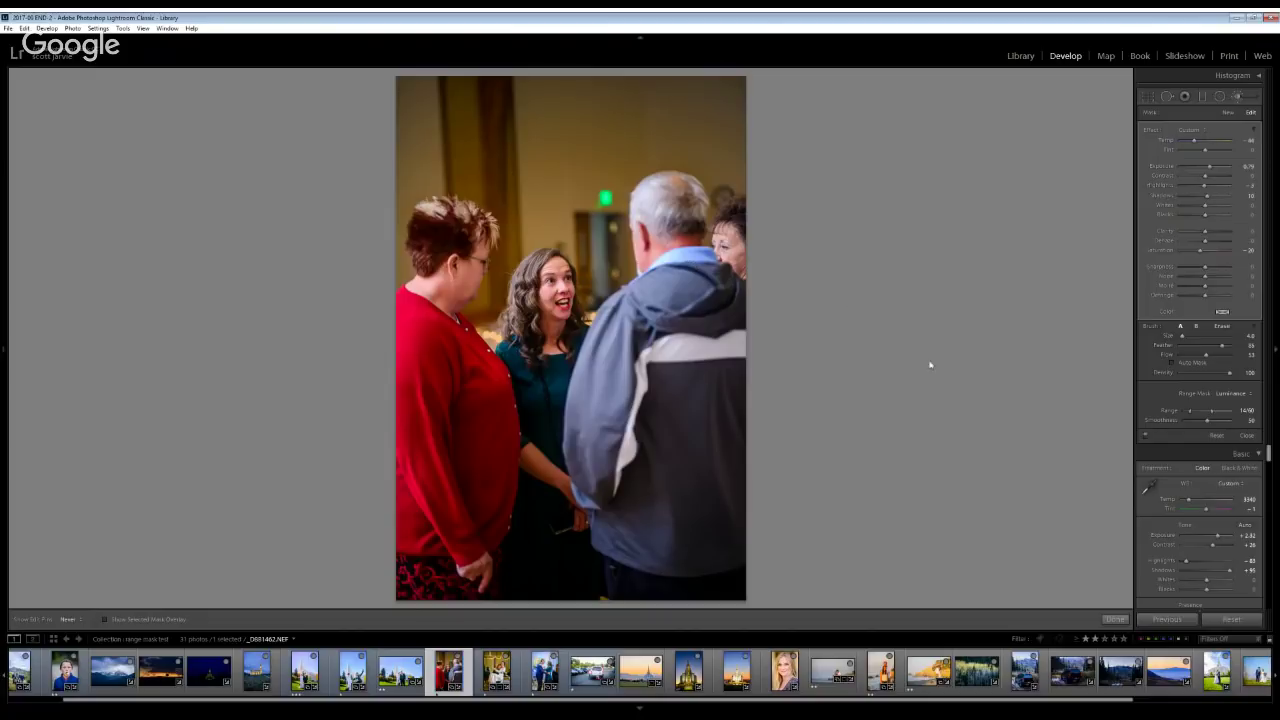
drag(859, 707, 1047, 700)
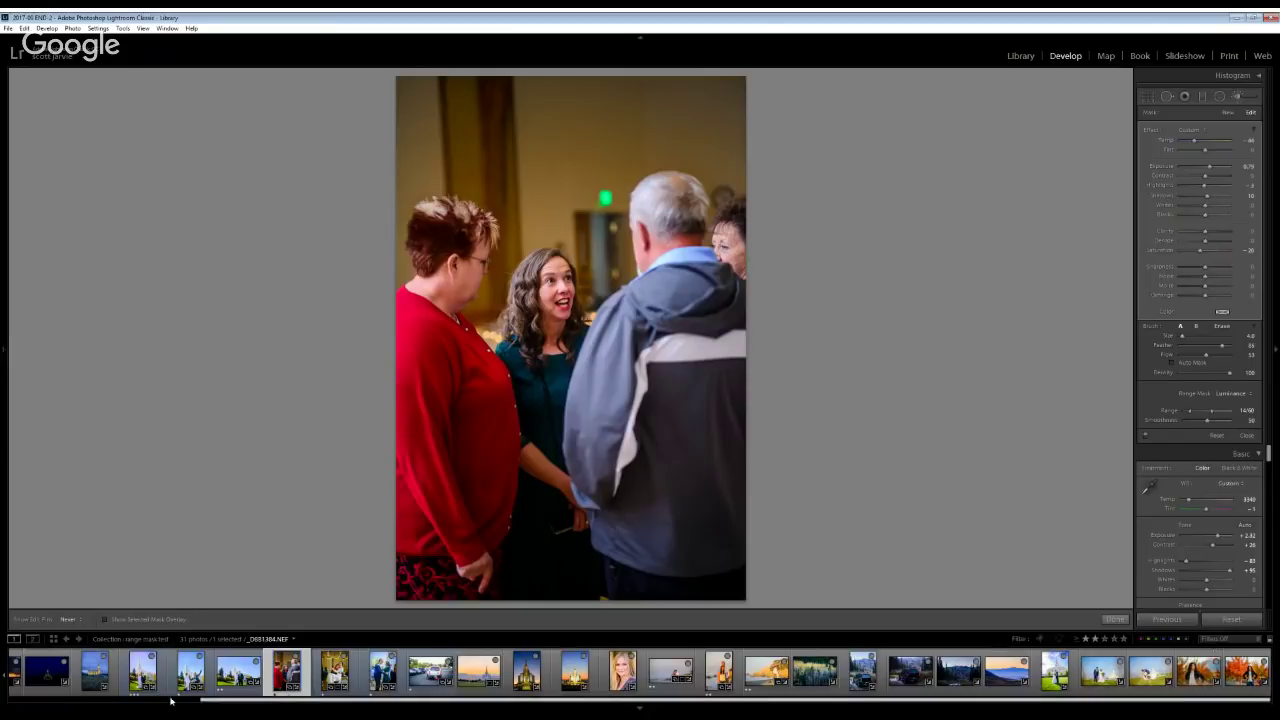
Open the temple dusk photo and add a darkening stroke on the upper-left sky
drag(302, 700, 208, 680)
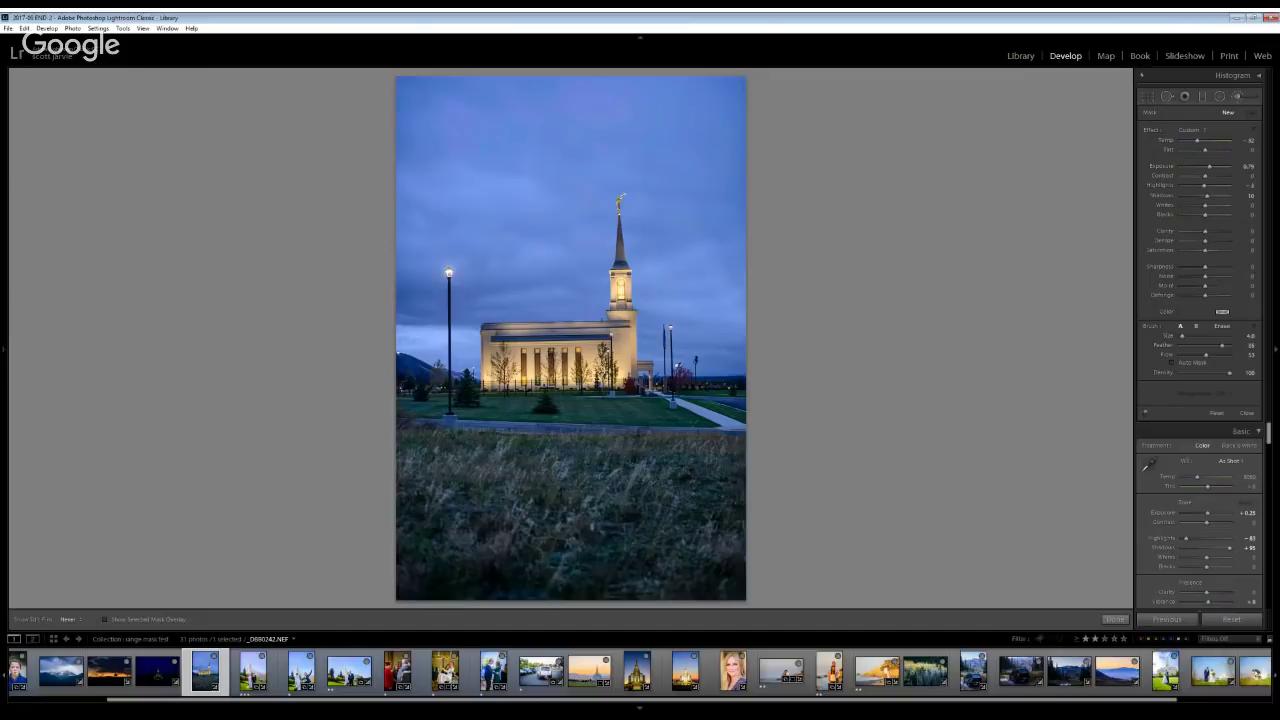
scroll(514, 200, up, 10)
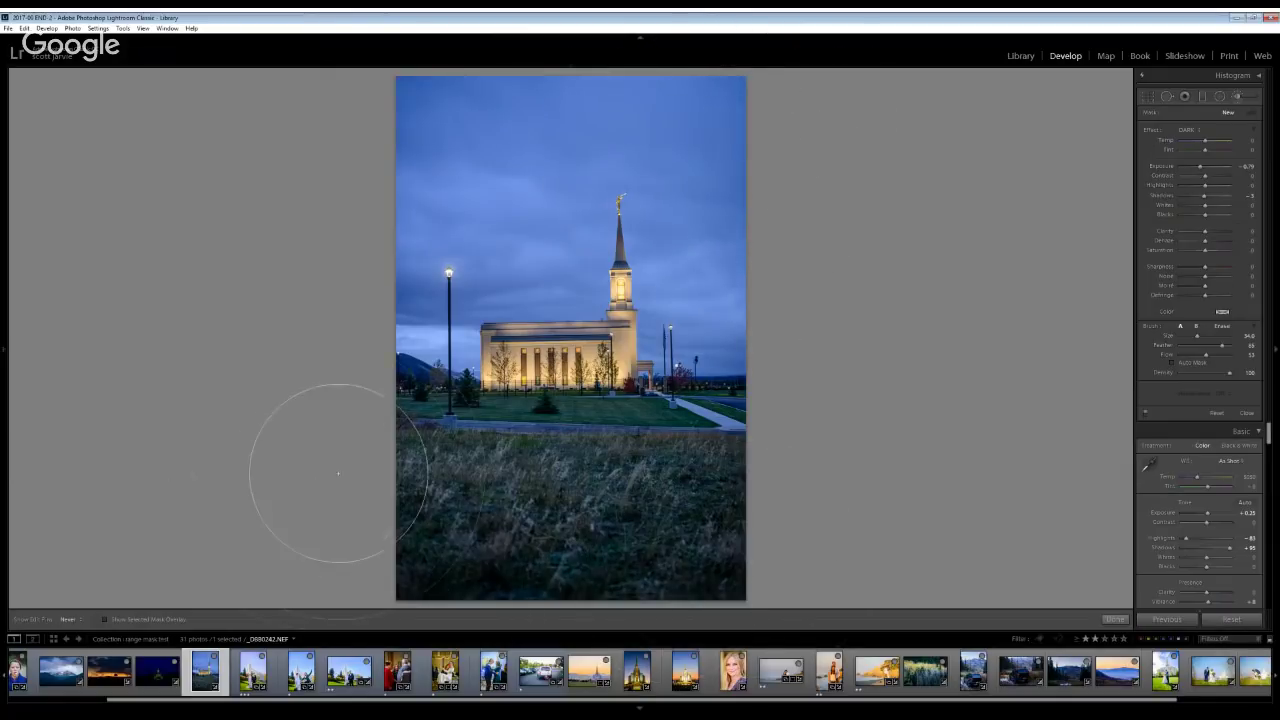
click(481, 172)
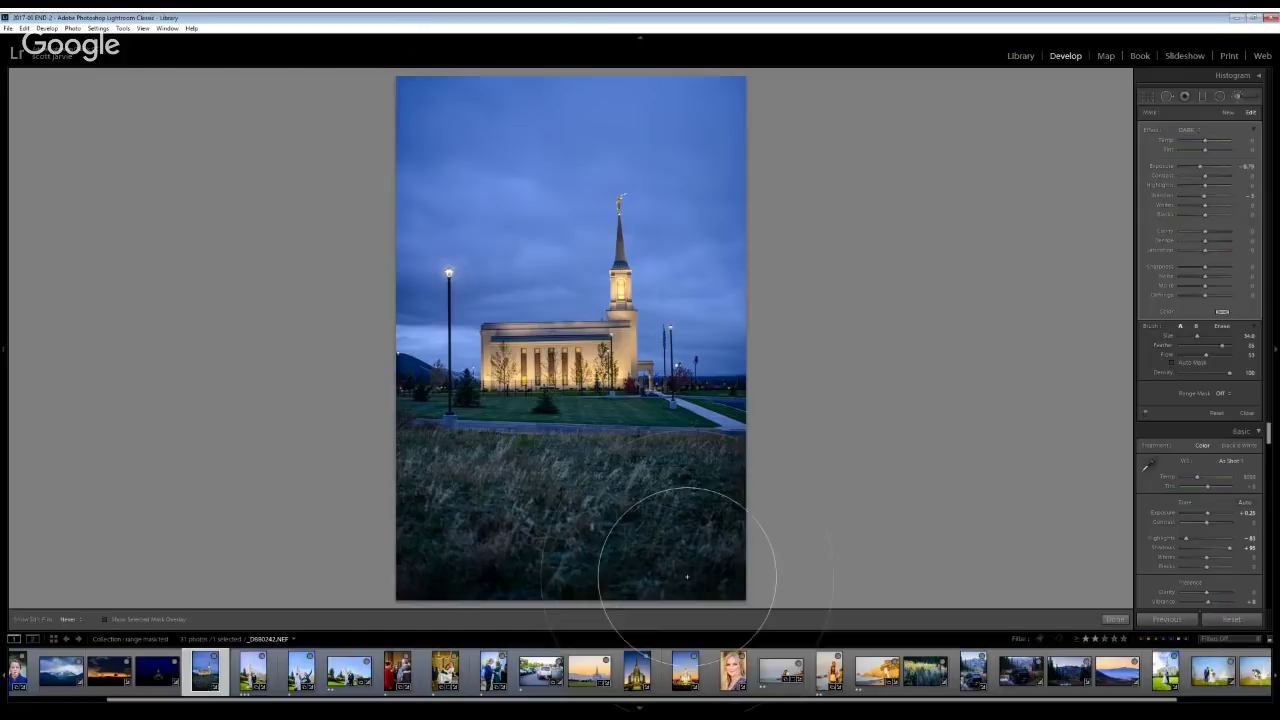
Add a graduated filter with Dehaze about 36, dragged from the top down to the building
click(1226, 114)
click(1202, 97)
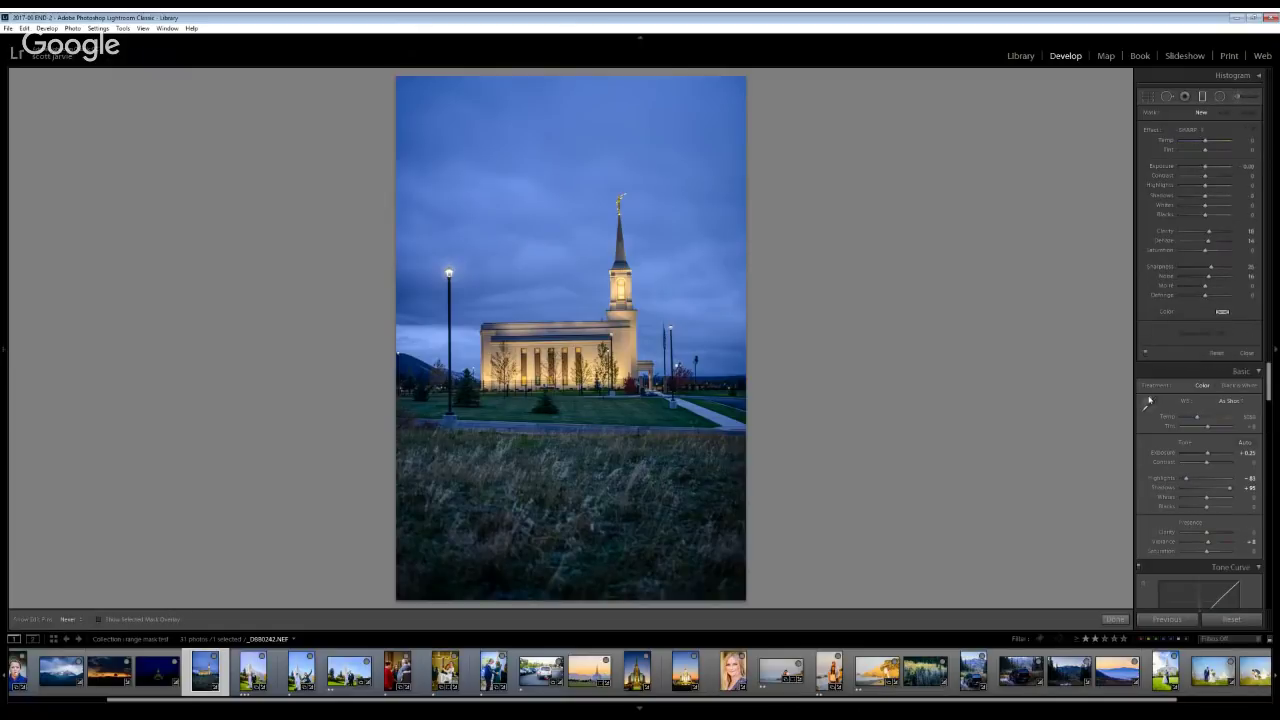
drag(1208, 241, 1213, 241)
drag(1212, 244, 1214, 244)
drag(548, 390, 546, 416)
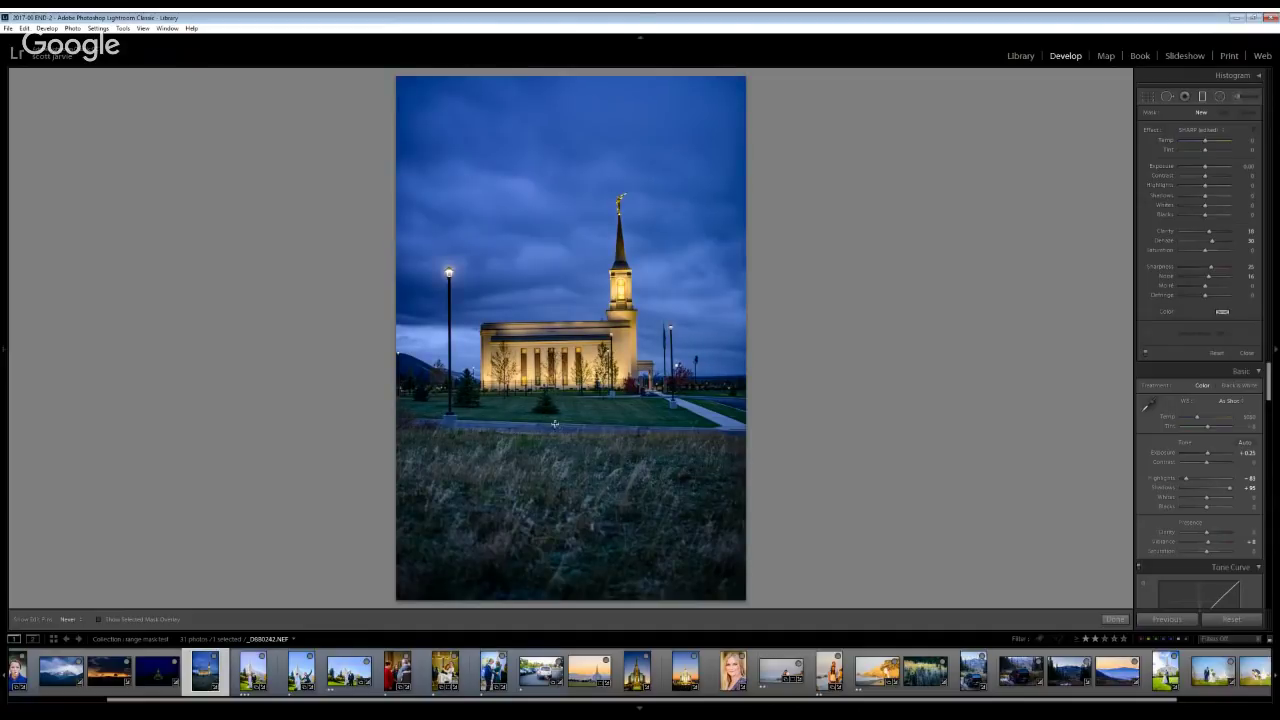
drag(554, 424, 554, 424)
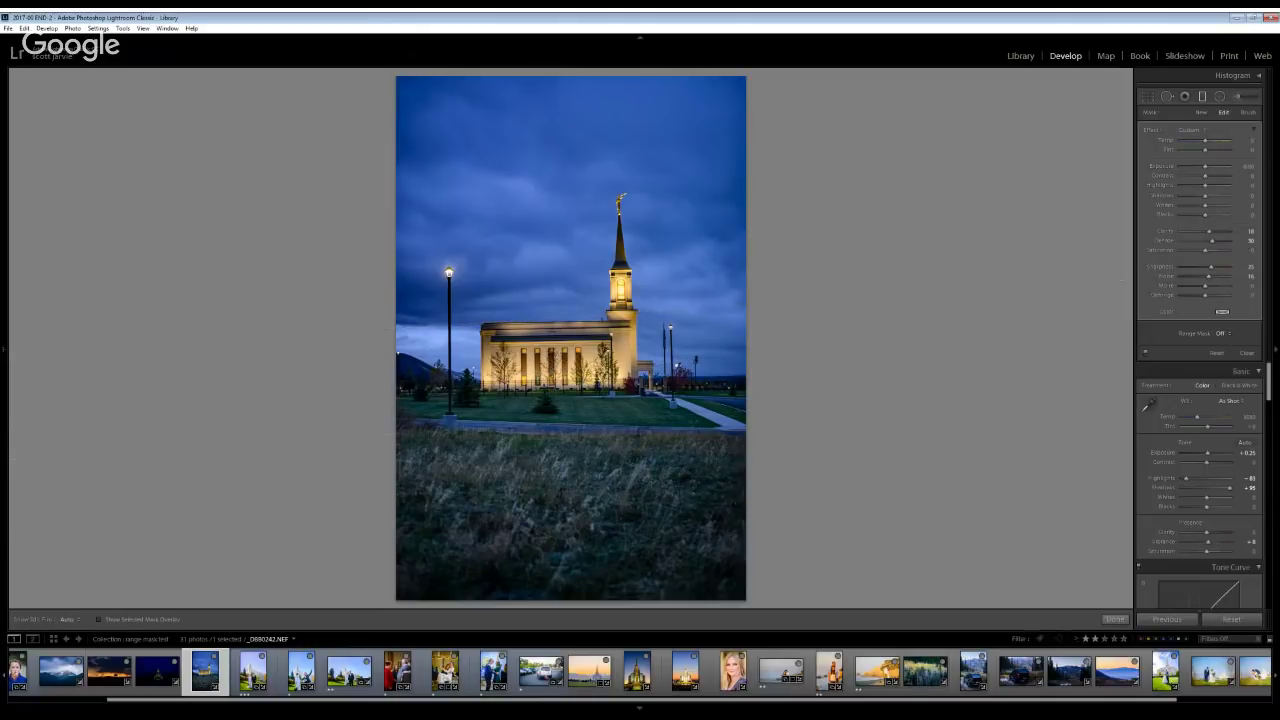
Limit the graduated filter to a Color range sampled from the sky's blue and raise its amount
click(1220, 333)
click(1220, 358)
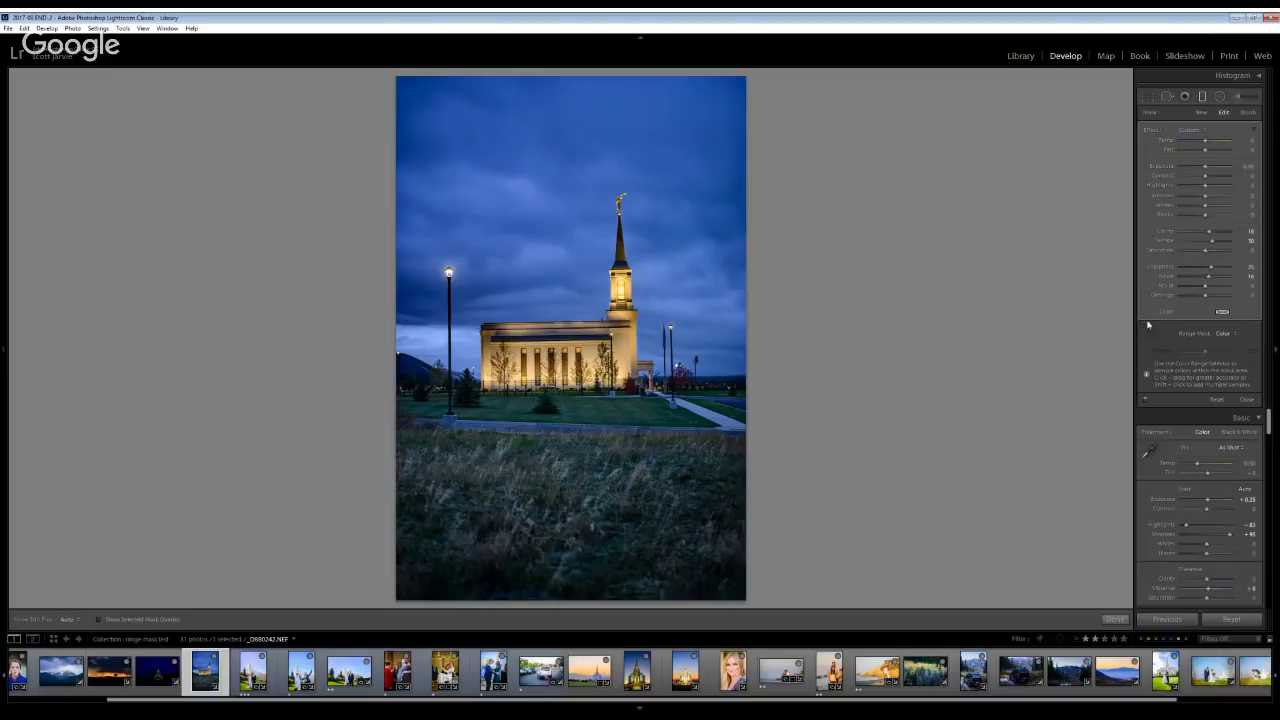
click(556, 227)
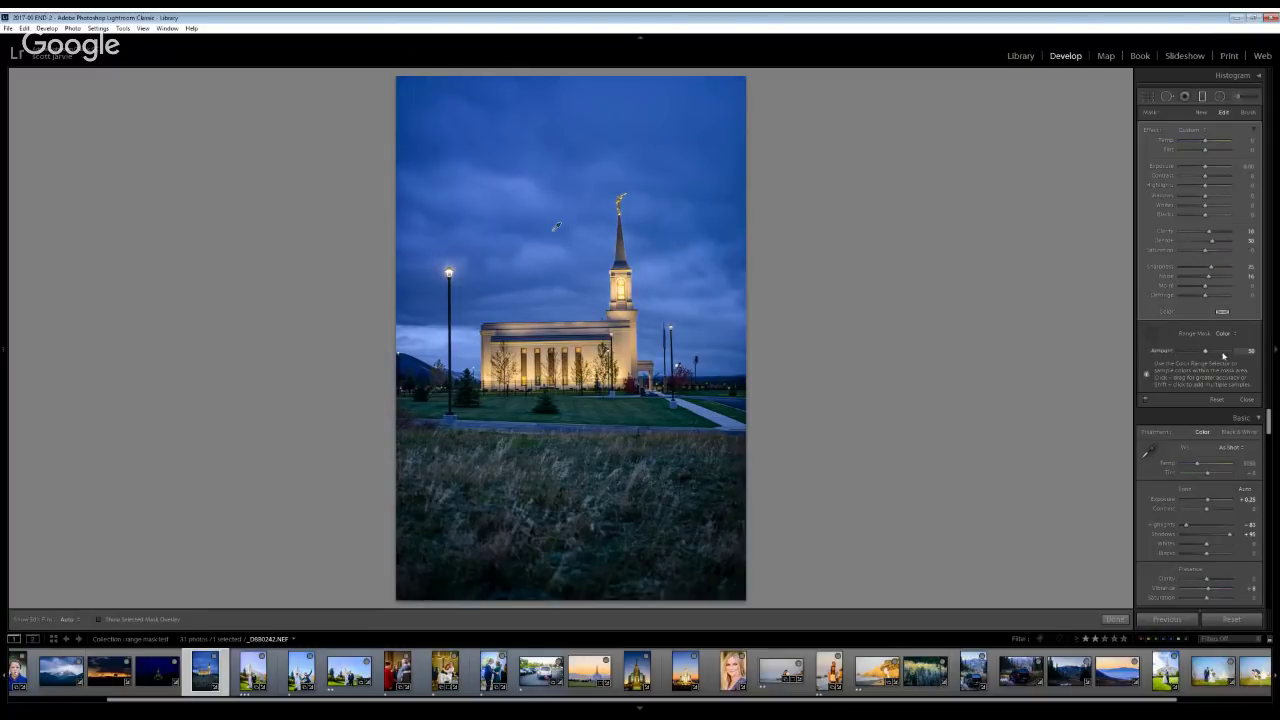
drag(1221, 352, 1228, 352)
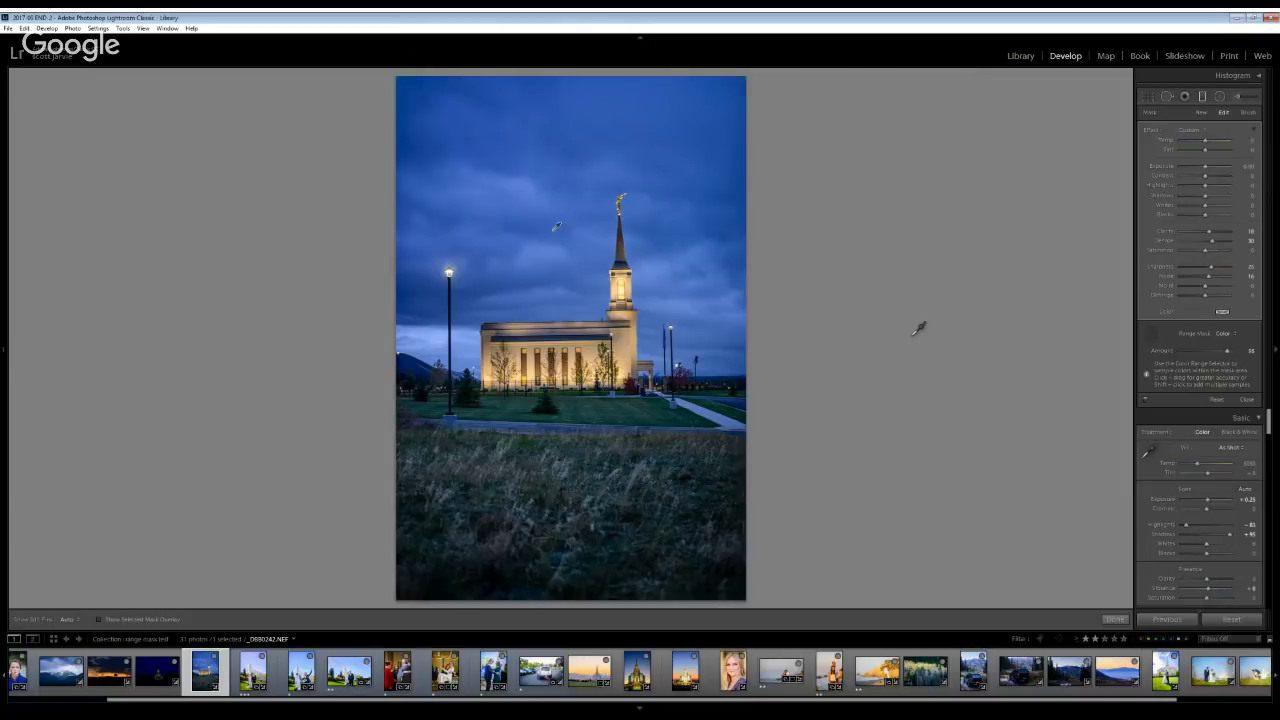
key(o)
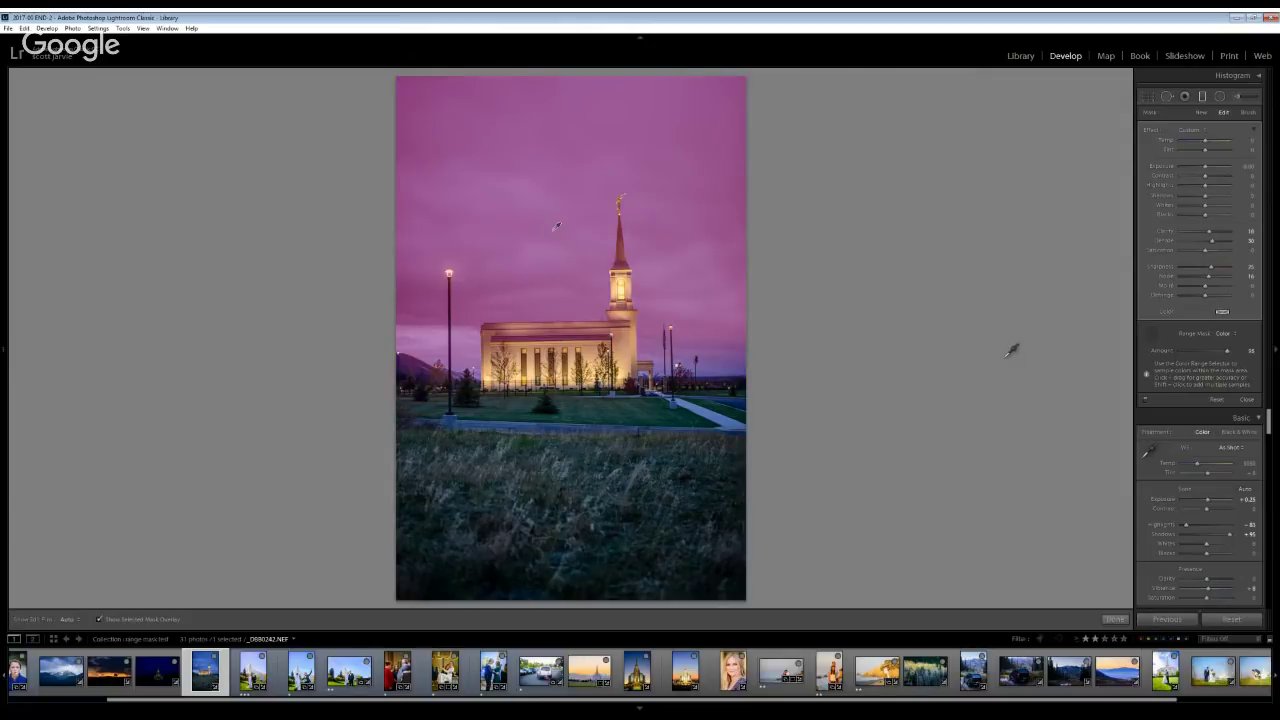
key(o)
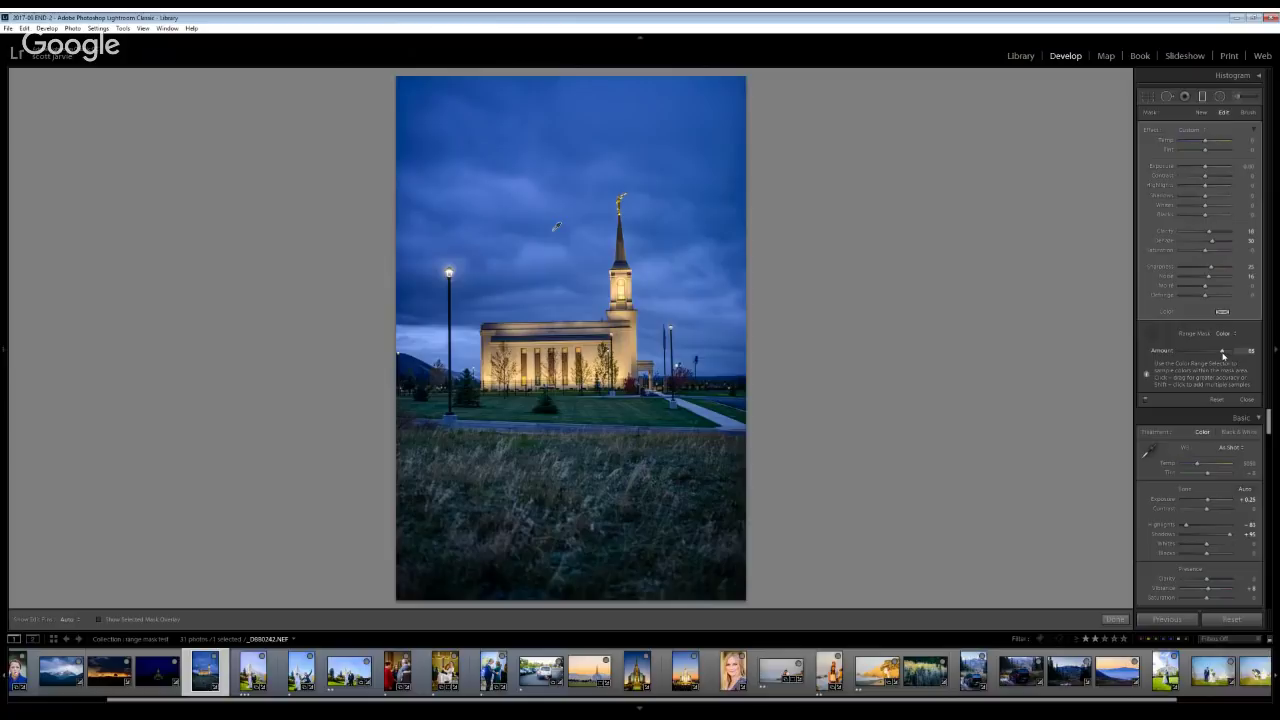
key(o)
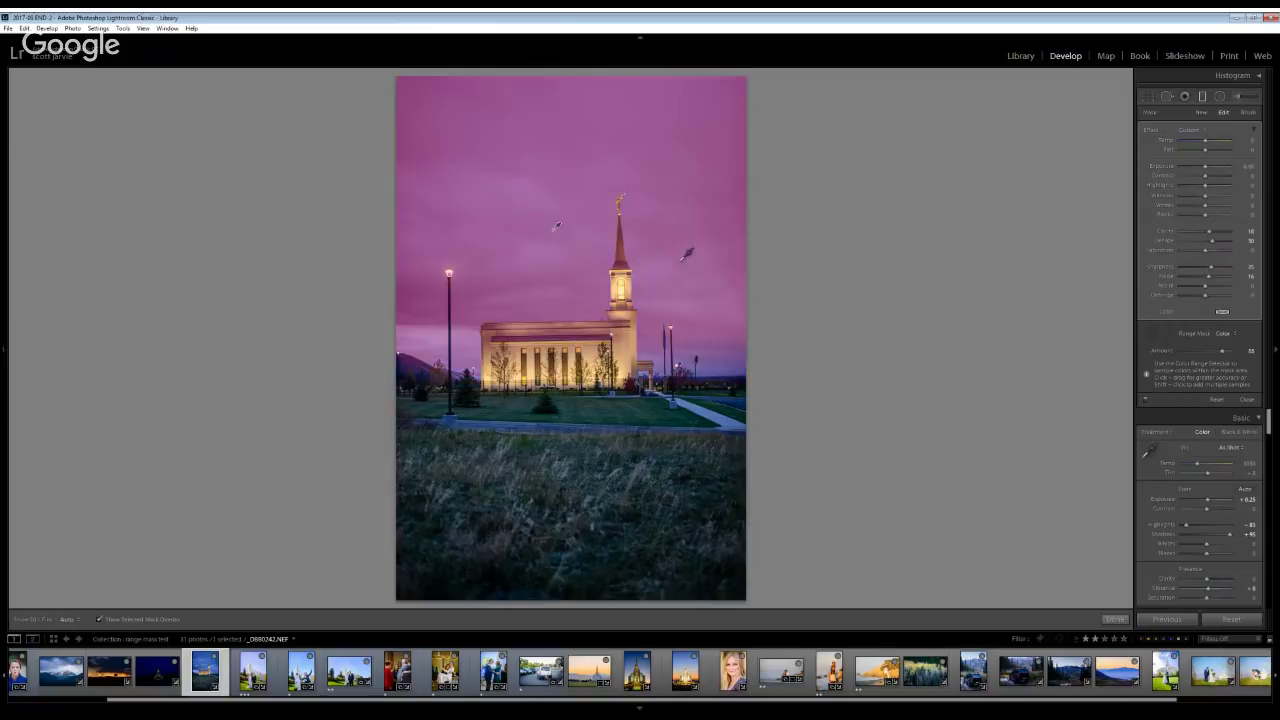
key(o)
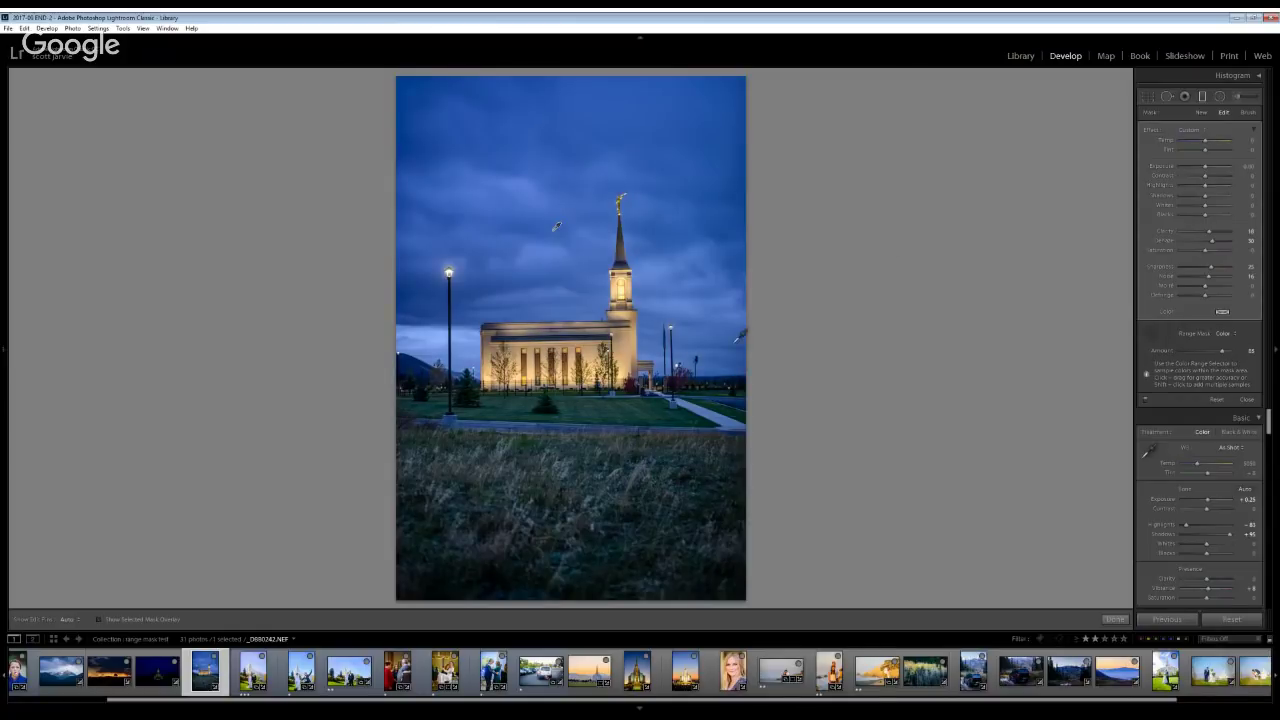
Raise the mask's Dehaze slightly and lift the sky's exposure a little
click(1220, 245)
drag(1219, 244, 1215, 249)
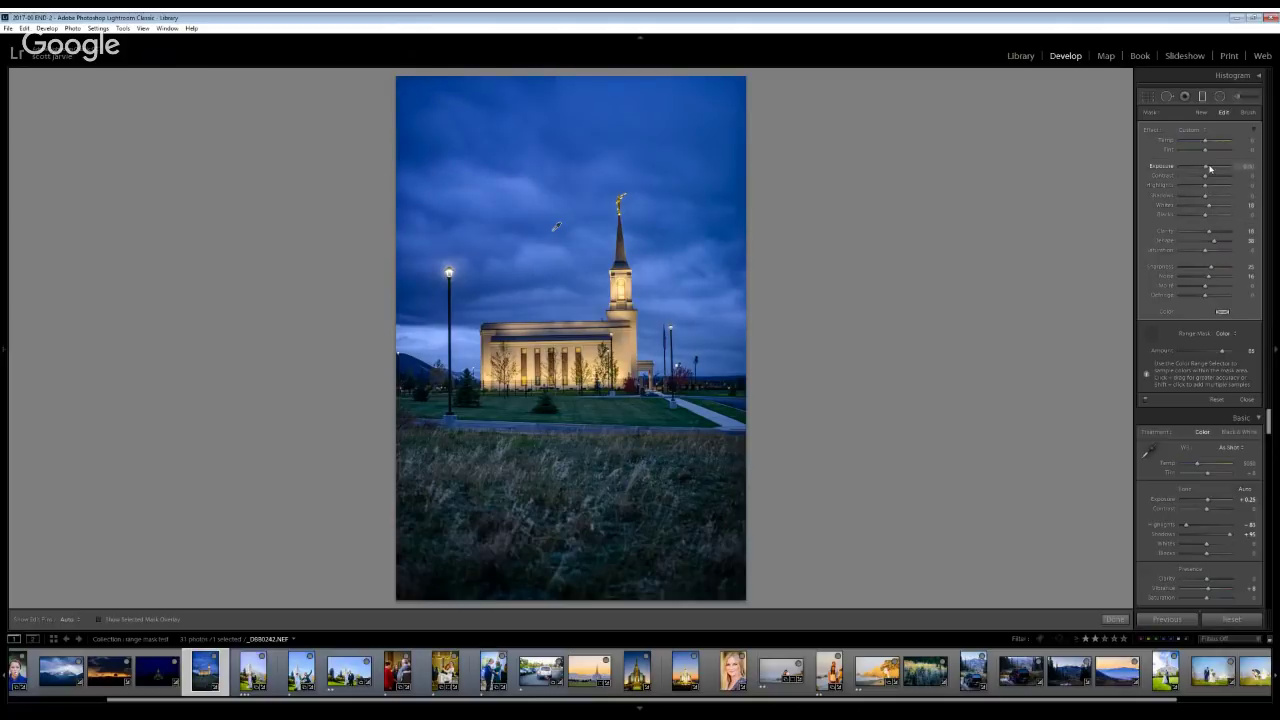
drag(1206, 167, 1210, 168)
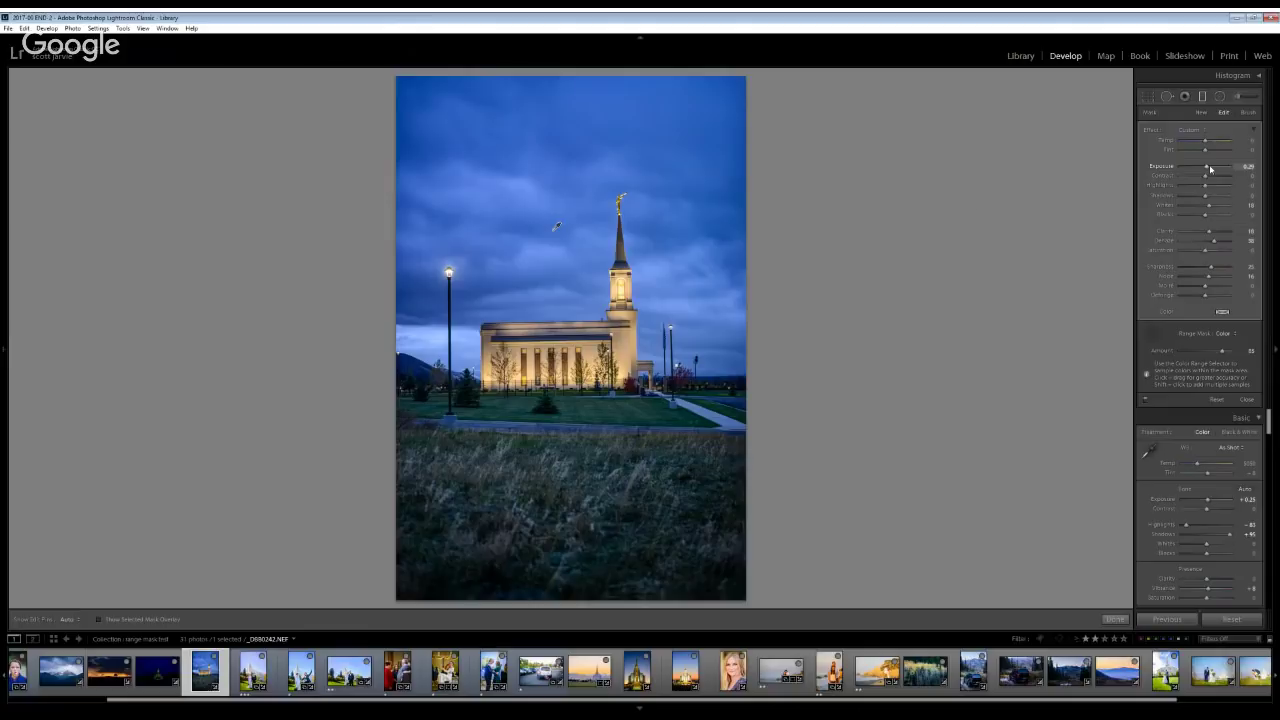
Hide the pins and start a size-12 Adjustment Brush with exposure about 0.37, lower saturation and cooler temperature
key(h)
key(k)
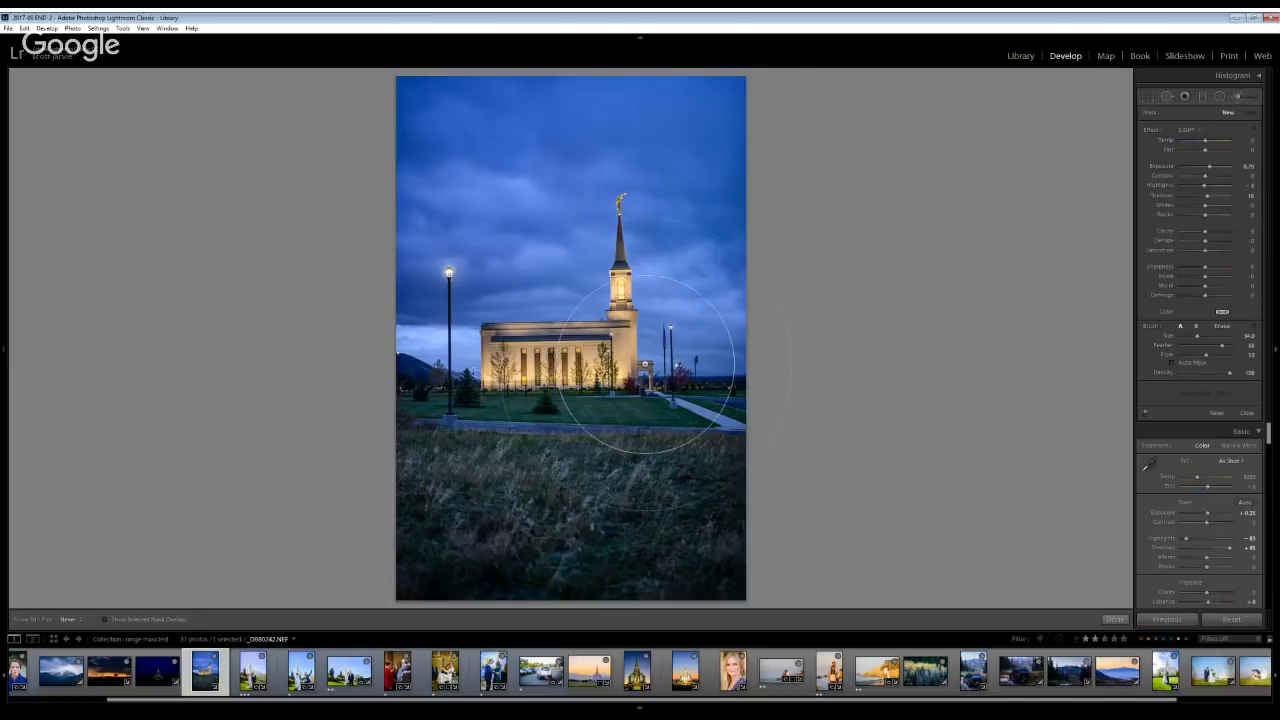
key(bracketleft)
key(bracketleft)
key(bracketleft)
key(bracketleft)
drag(1210, 169, 1207, 172)
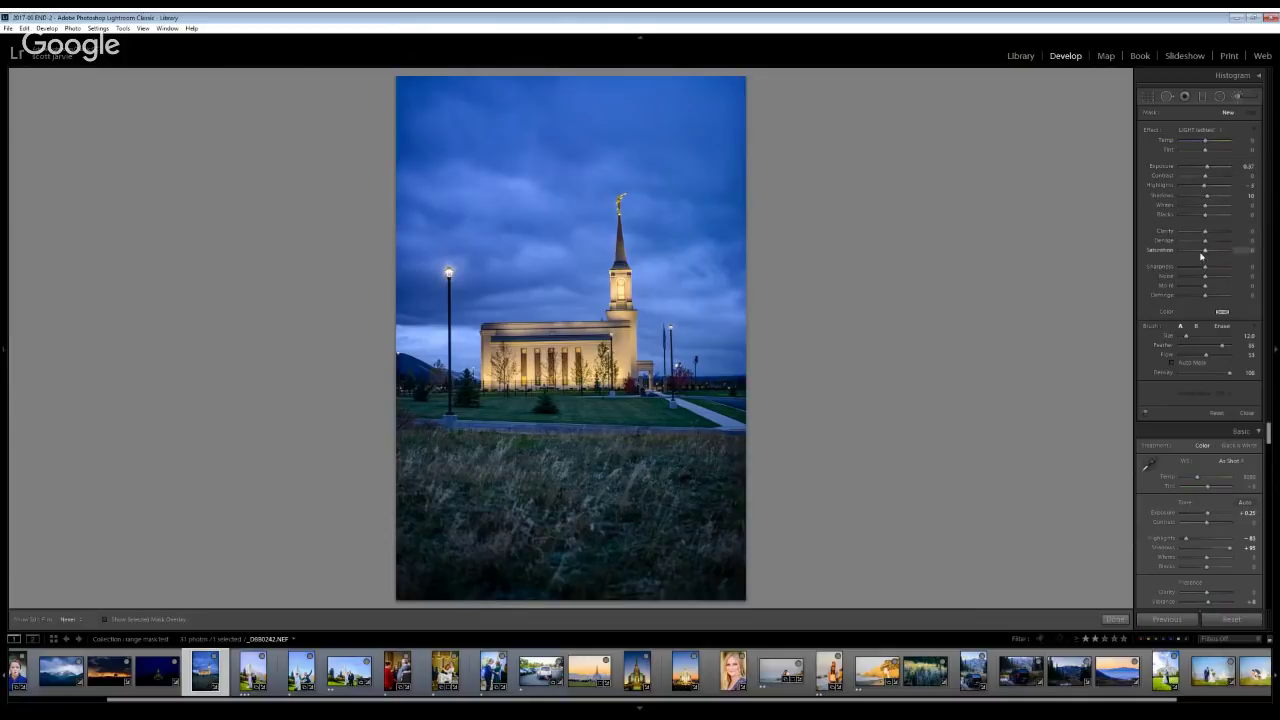
drag(1205, 251, 1206, 256)
drag(1206, 139, 1201, 146)
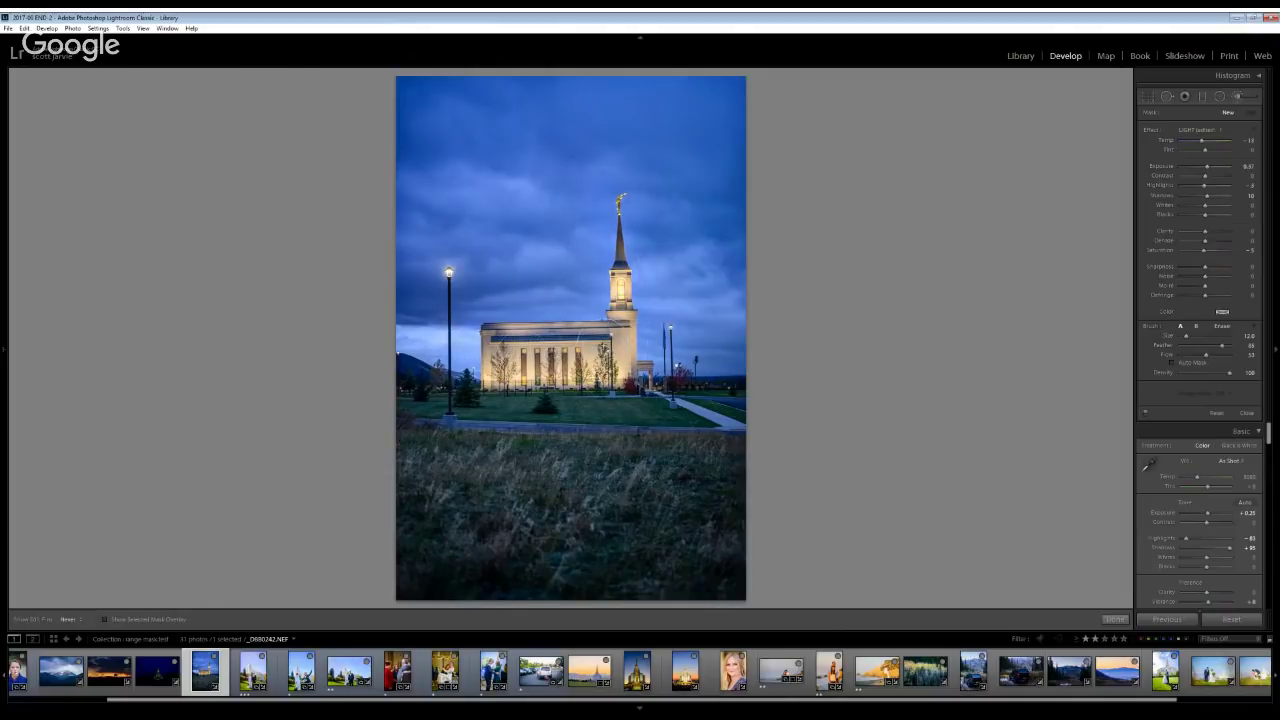
Paint beside the steeple and limit the mask to a Color range sampled from the temple, amount 88
click(700, 307)
key(o)
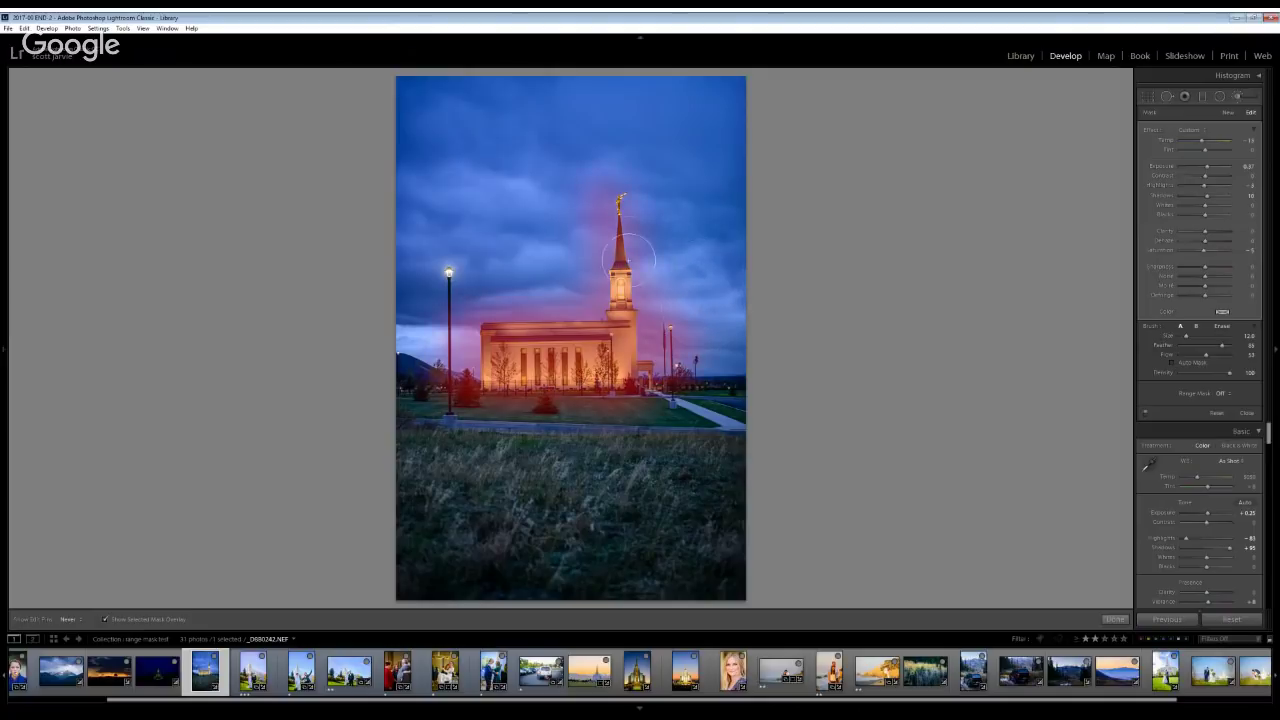
click(1222, 393)
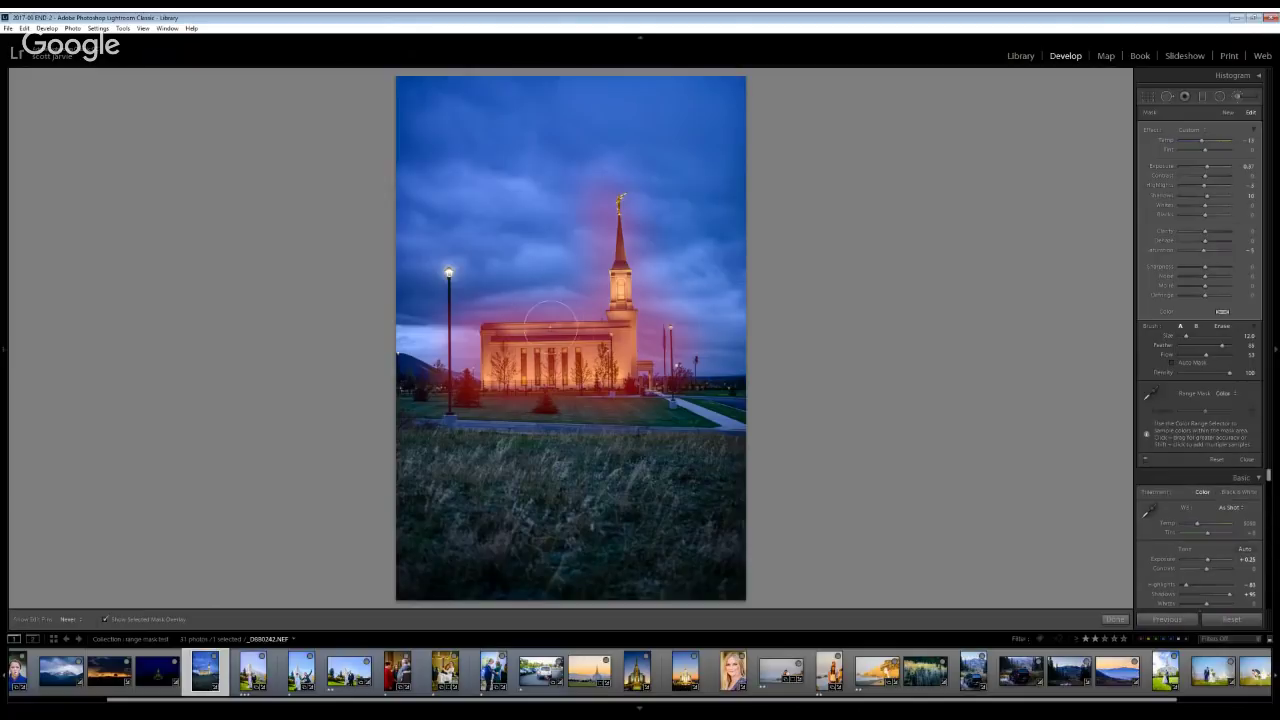
click(1154, 397)
click(592, 347)
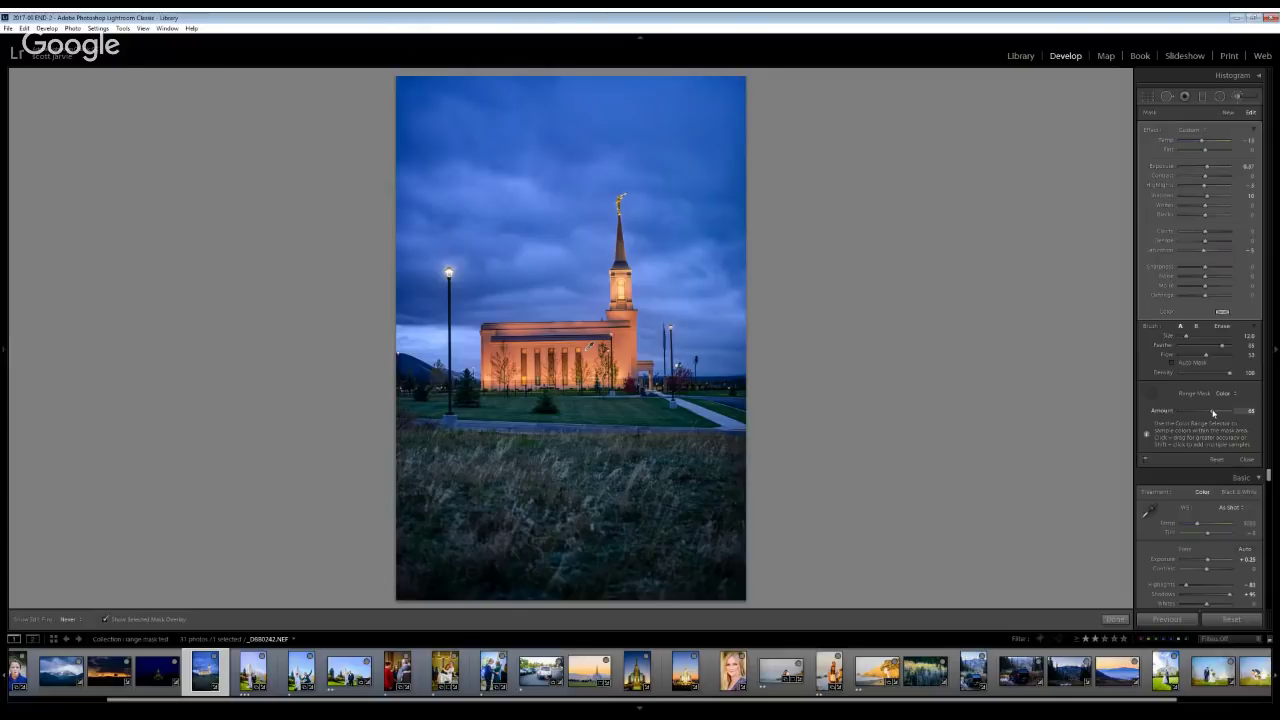
drag(1213, 412, 1215, 413)
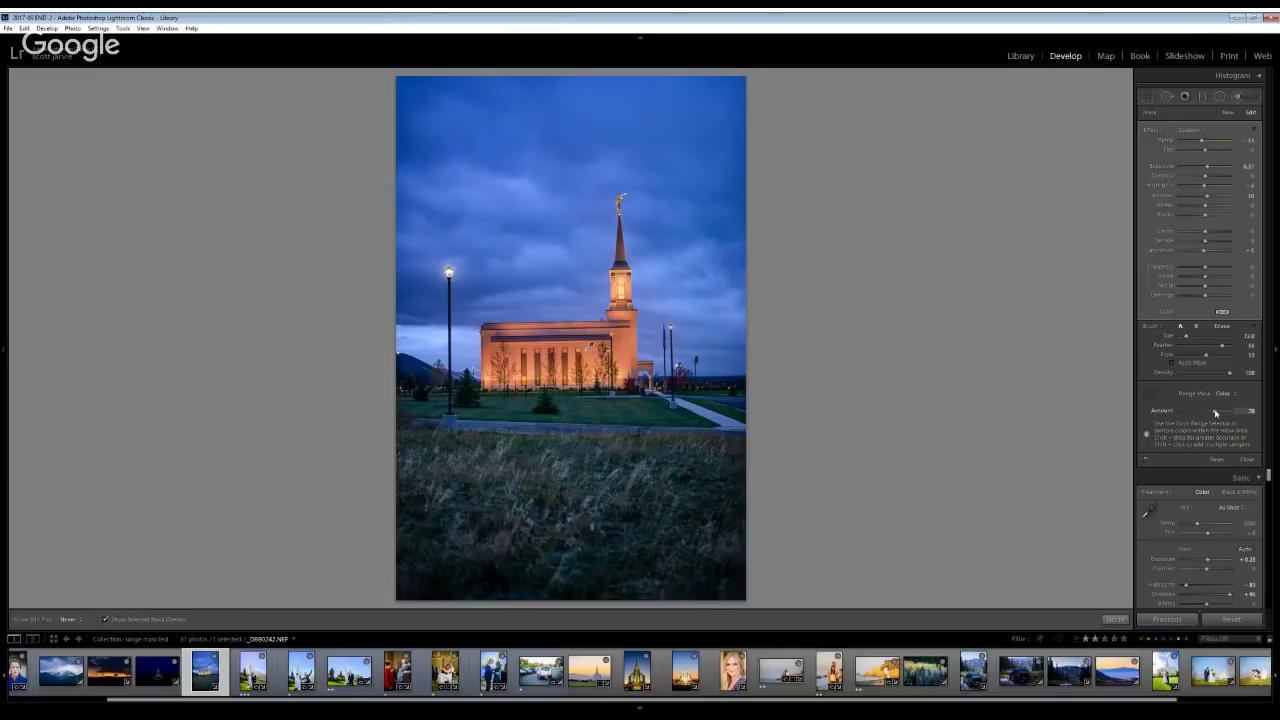
drag(1215, 412, 1212, 413)
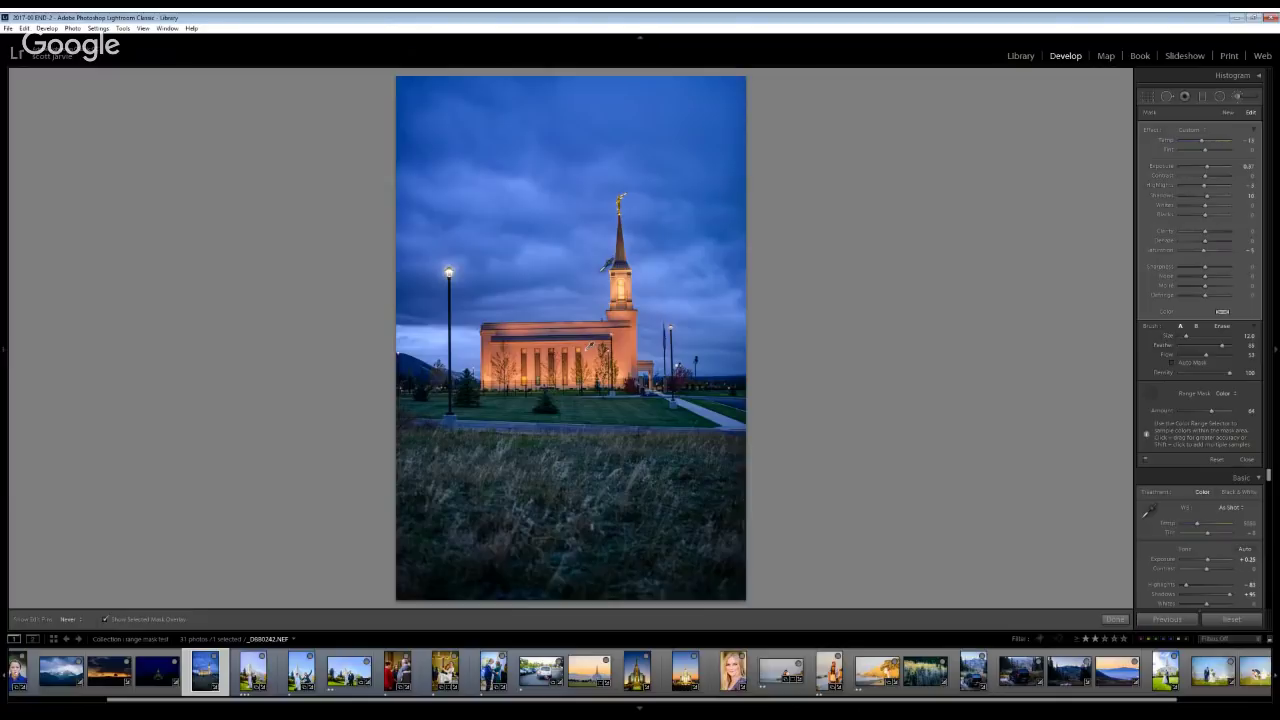
Toggle the temple brush adjustment off and on twice to compare its effect
key(alt)
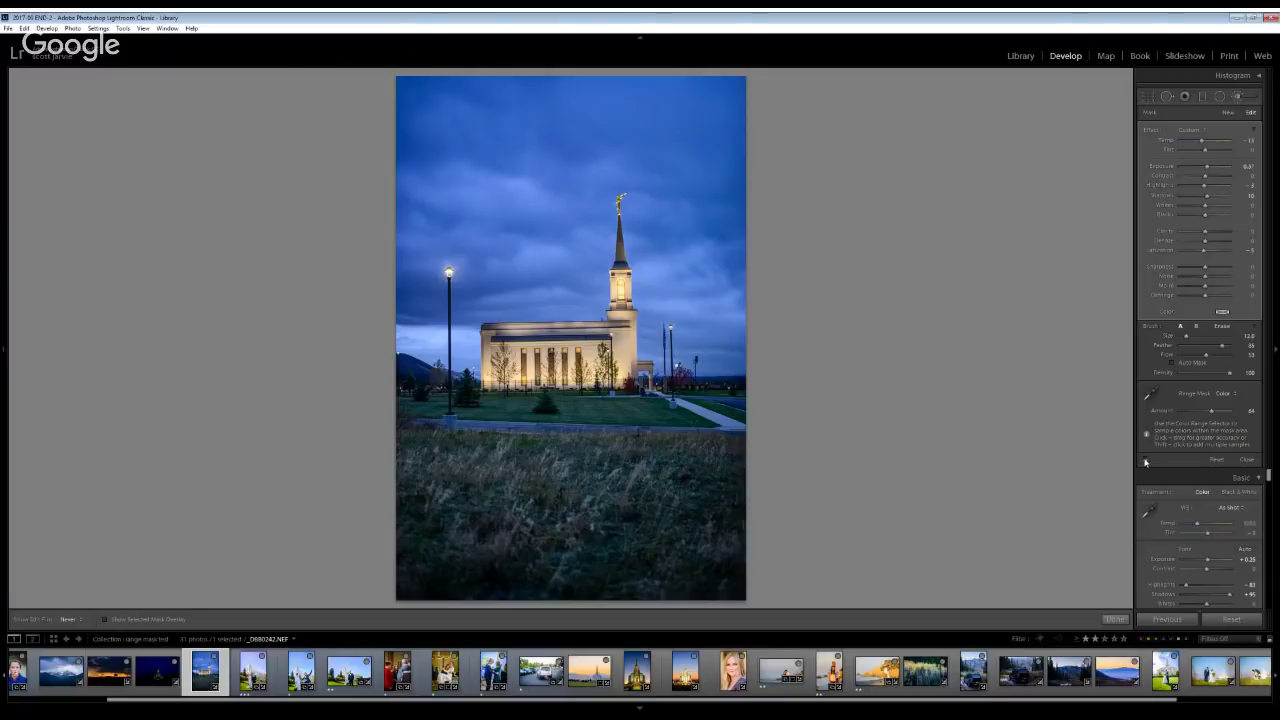
click(1146, 462)
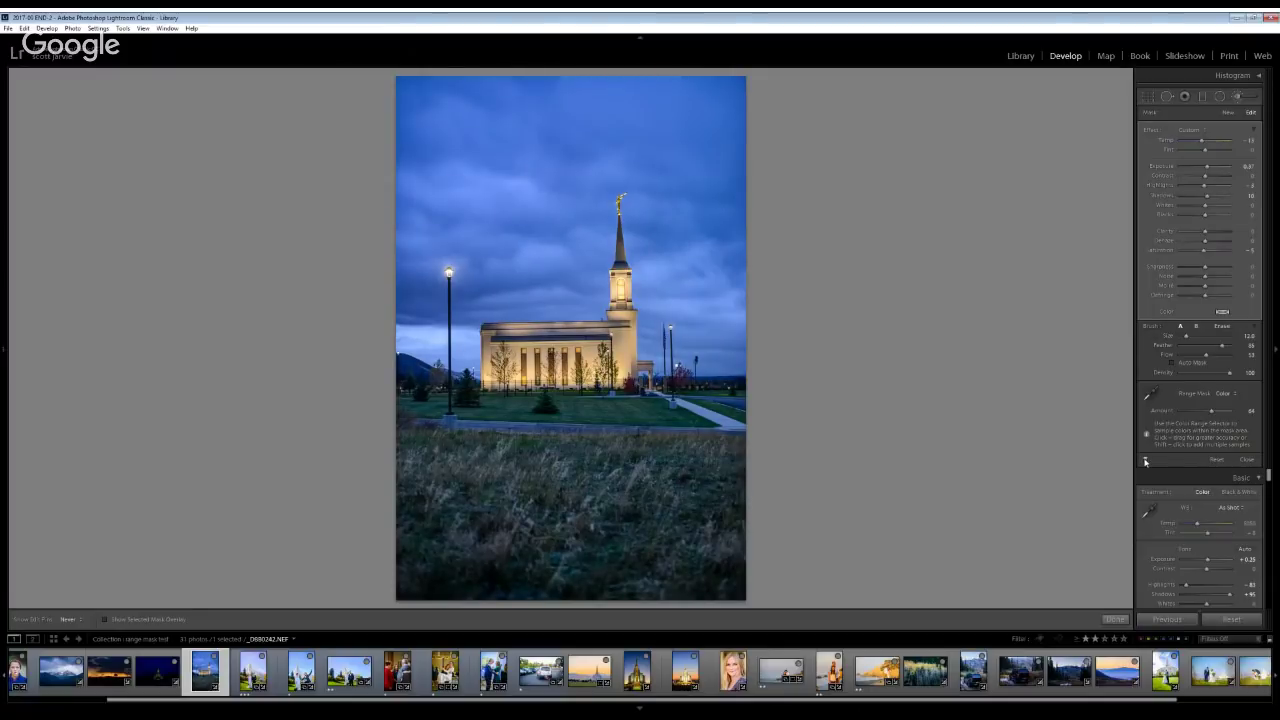
click(1146, 462)
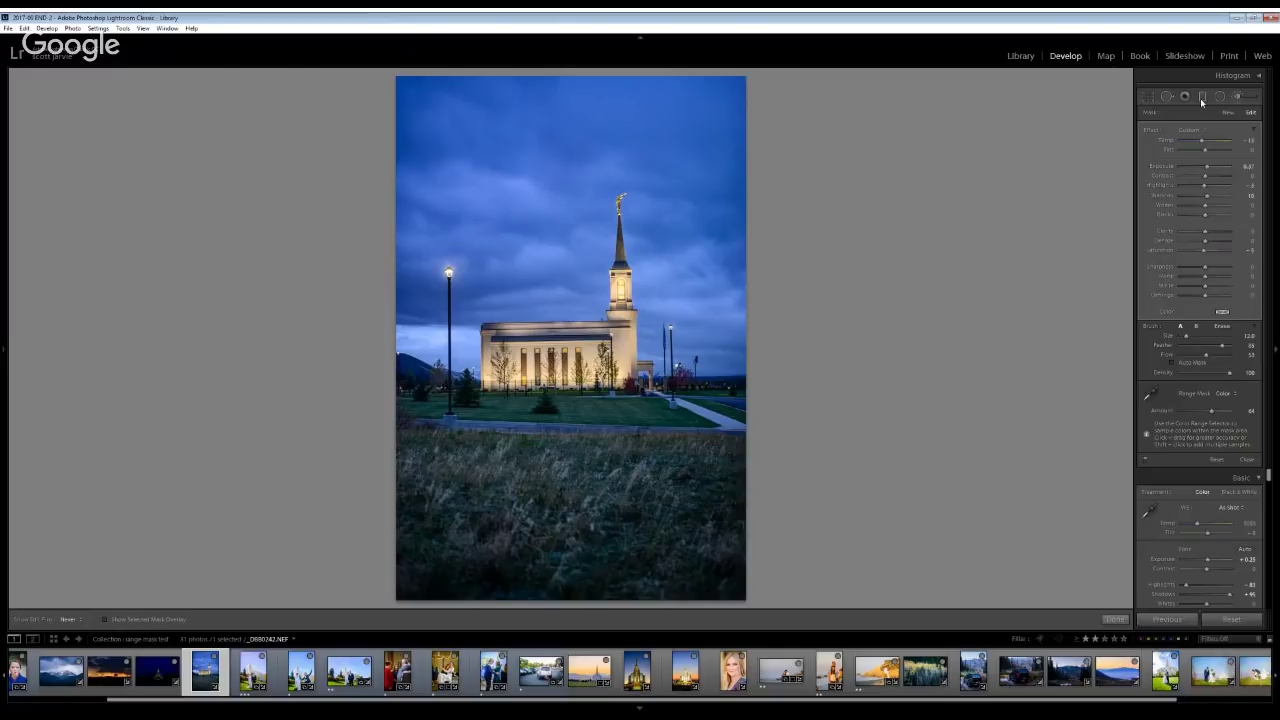
click(1146, 462)
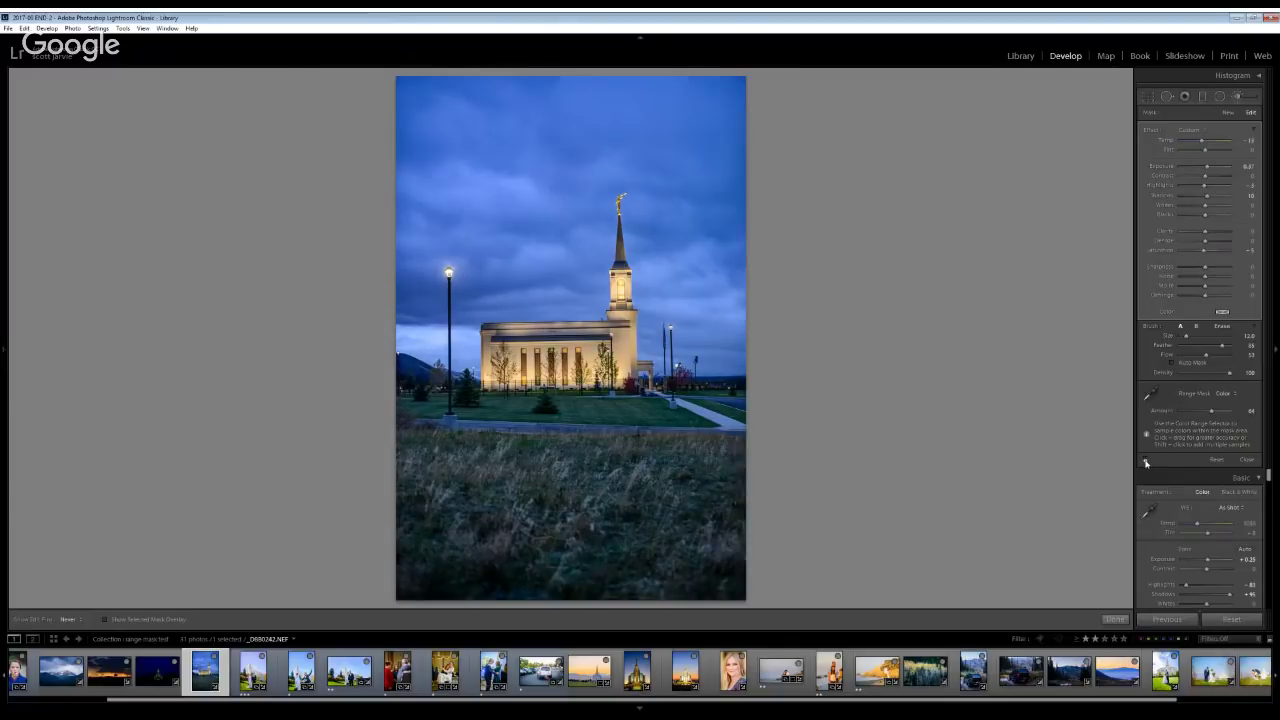
click(1146, 462)
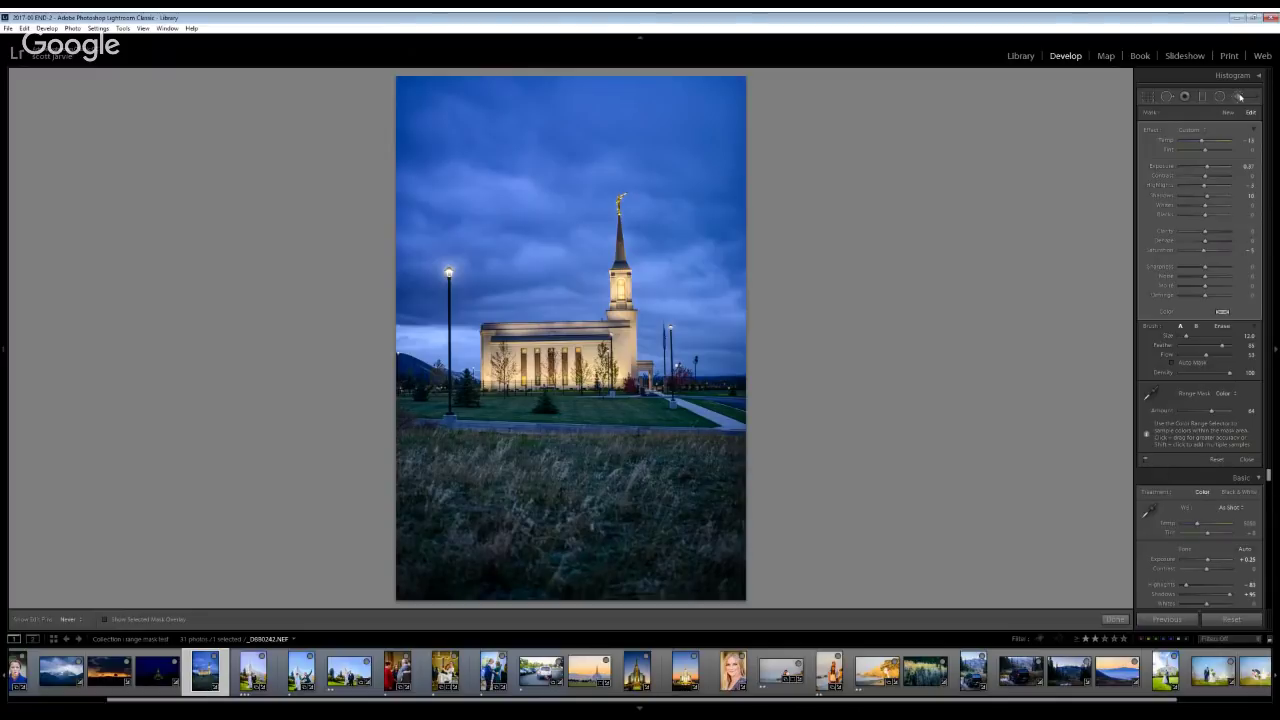
Close the brush and raise the global exposure slightly and the contrast to +28
key(k)
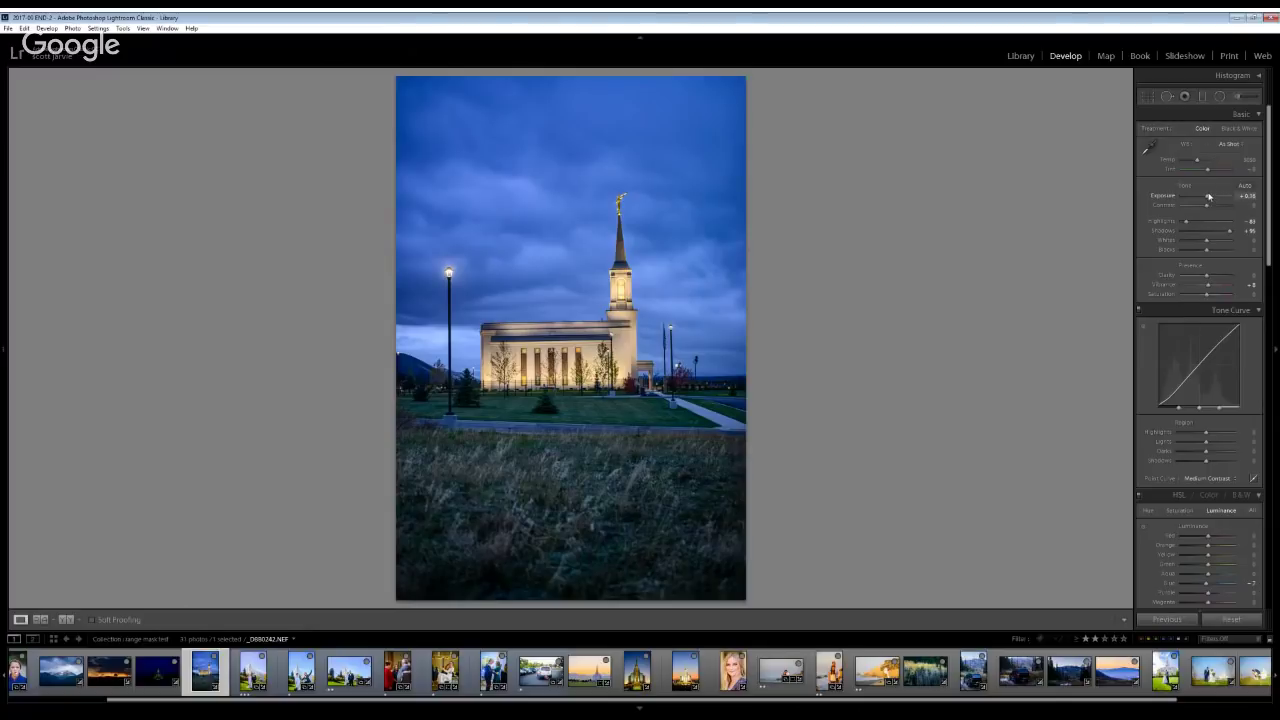
drag(1209, 197, 1211, 198)
click(1214, 206)
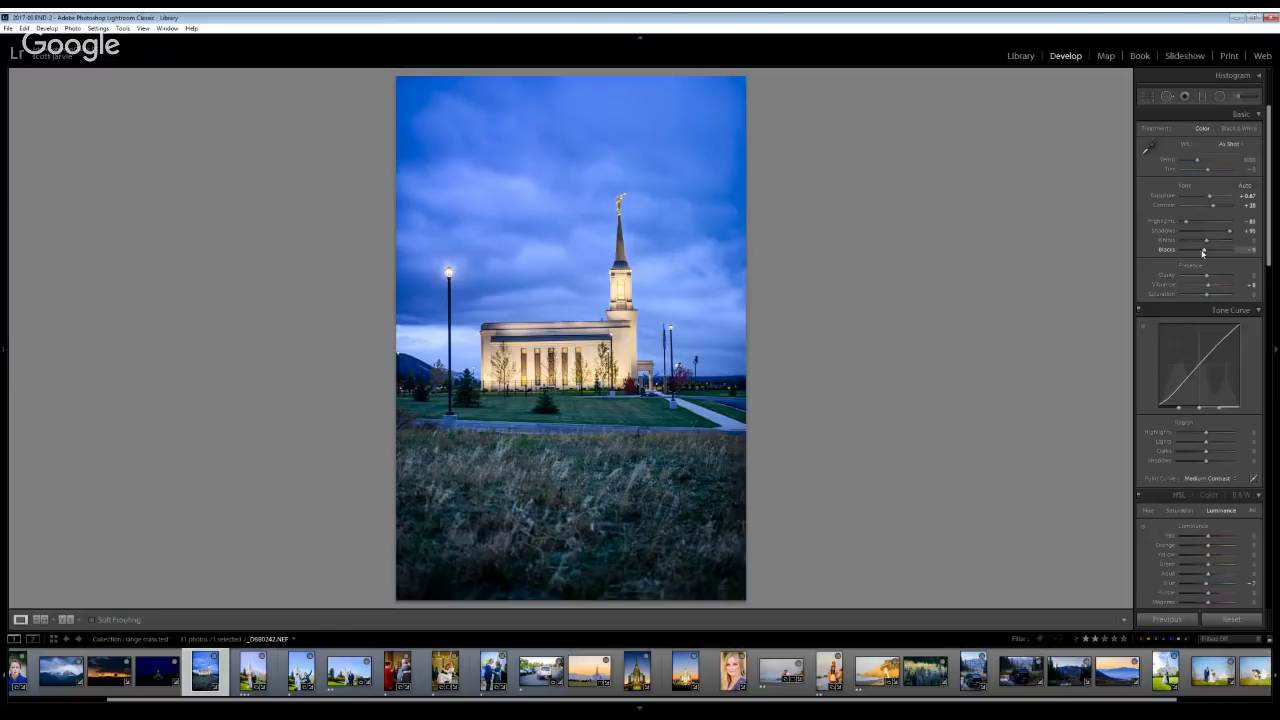
Toggle the Before/After view with the backslash key to compare the edit with the original
key(backslash)
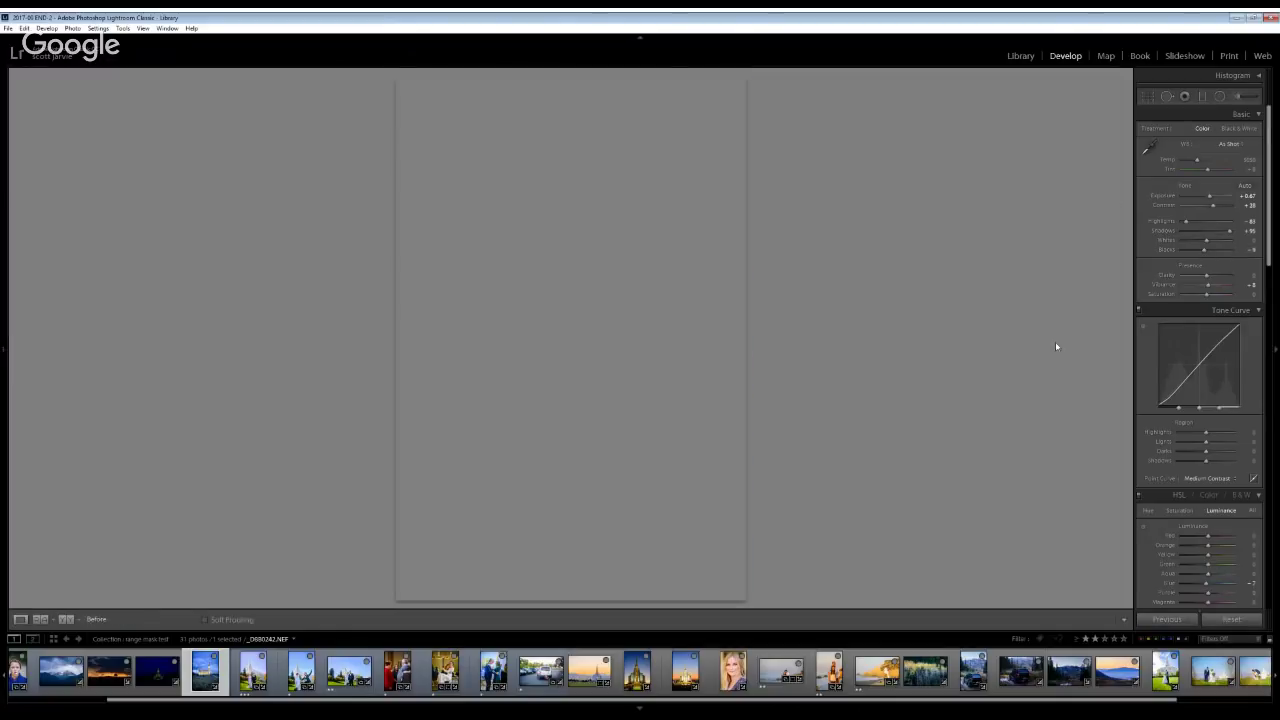
key(backslash)
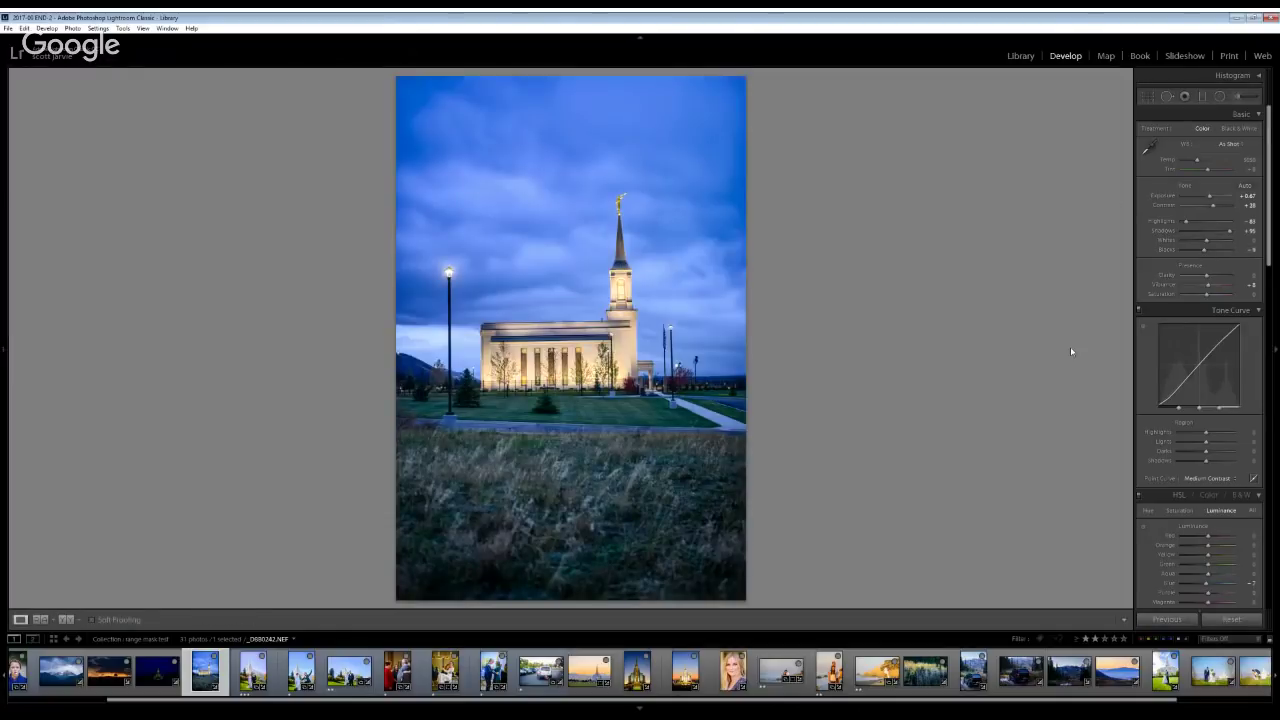
key(backslash)
key(backslash)
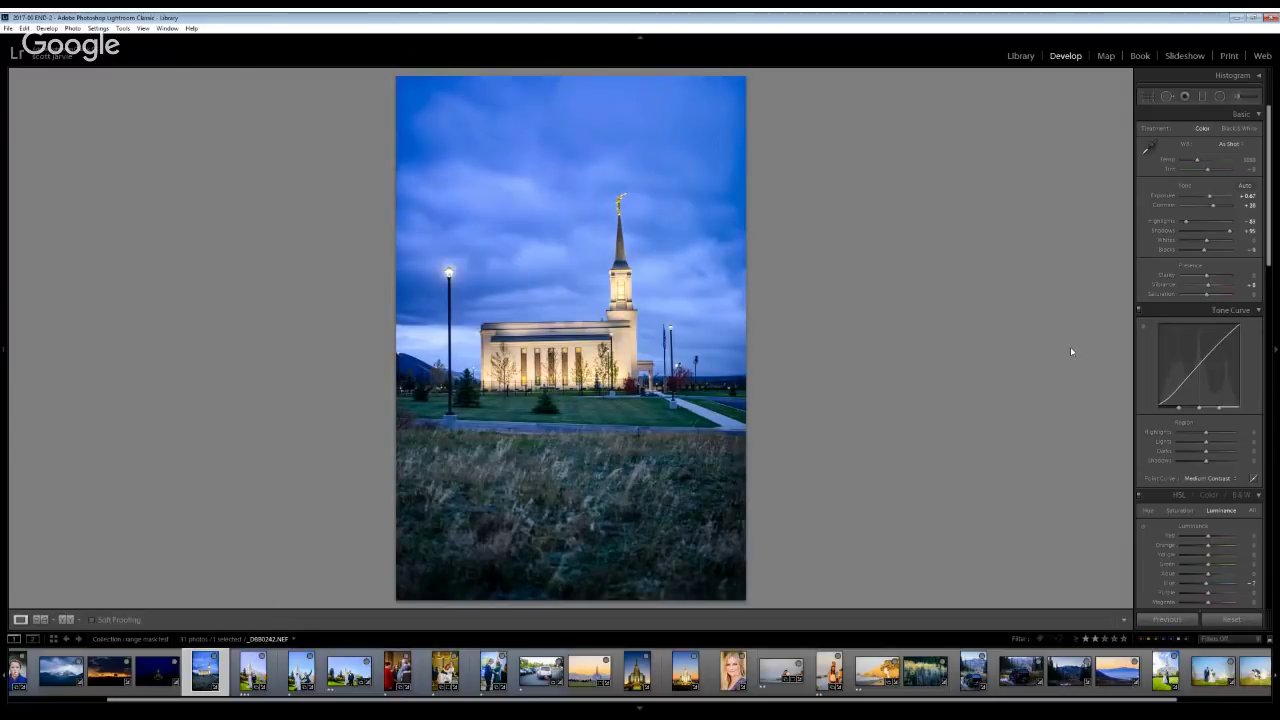